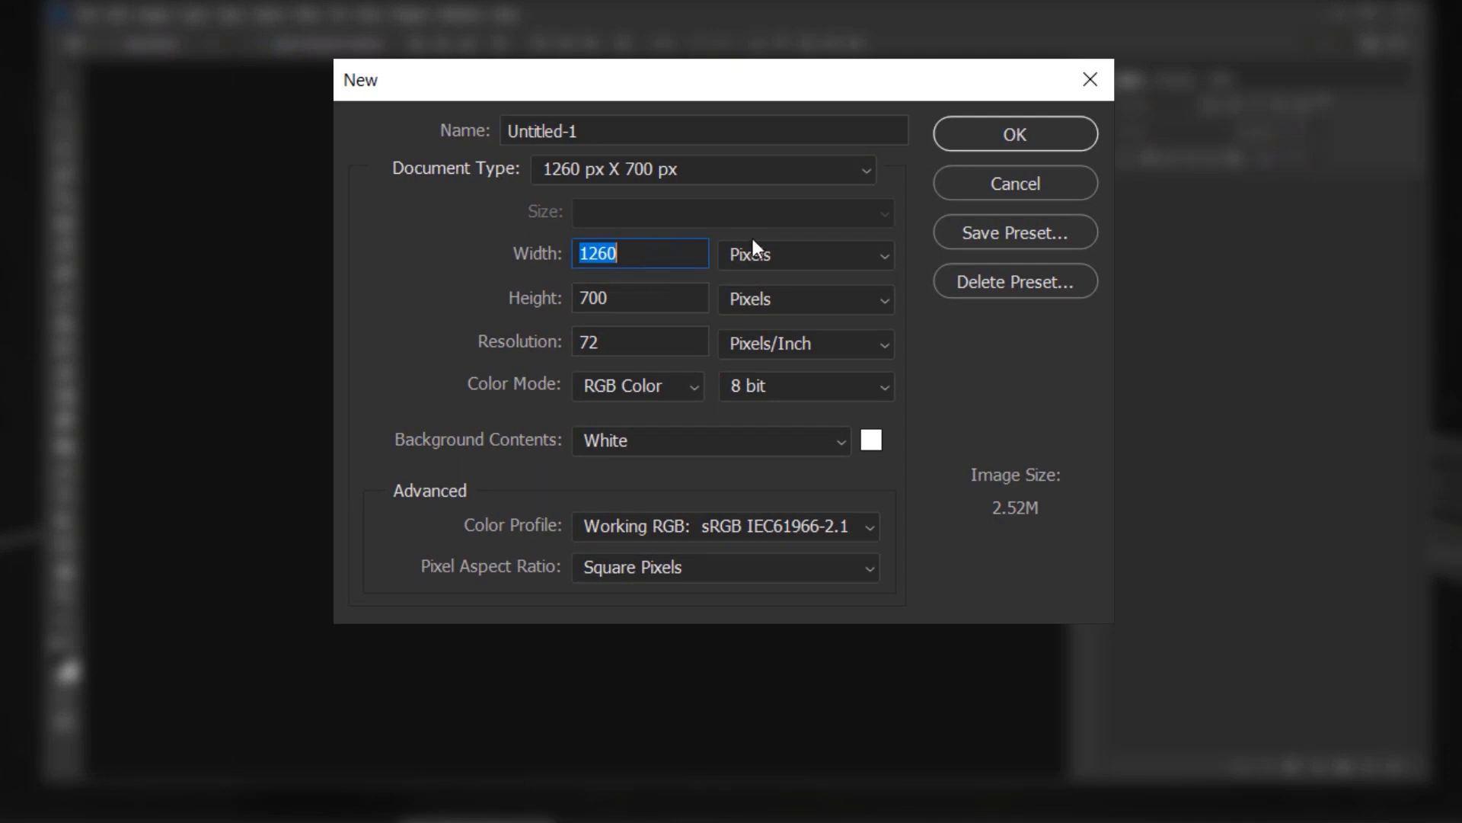
Create a new document 3000 pixels wide and 3400 pixels high.
text(300)
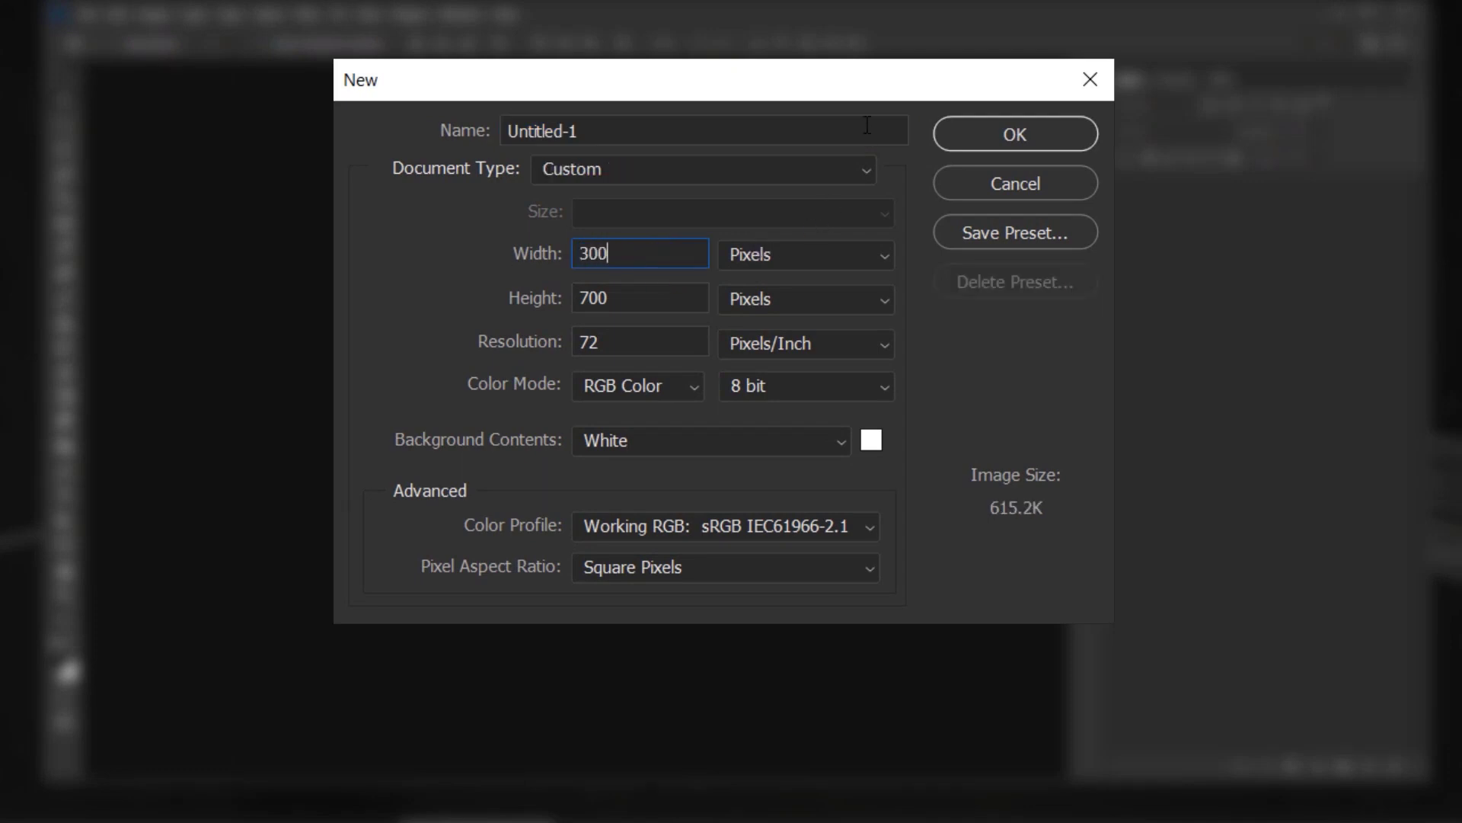
text(0)
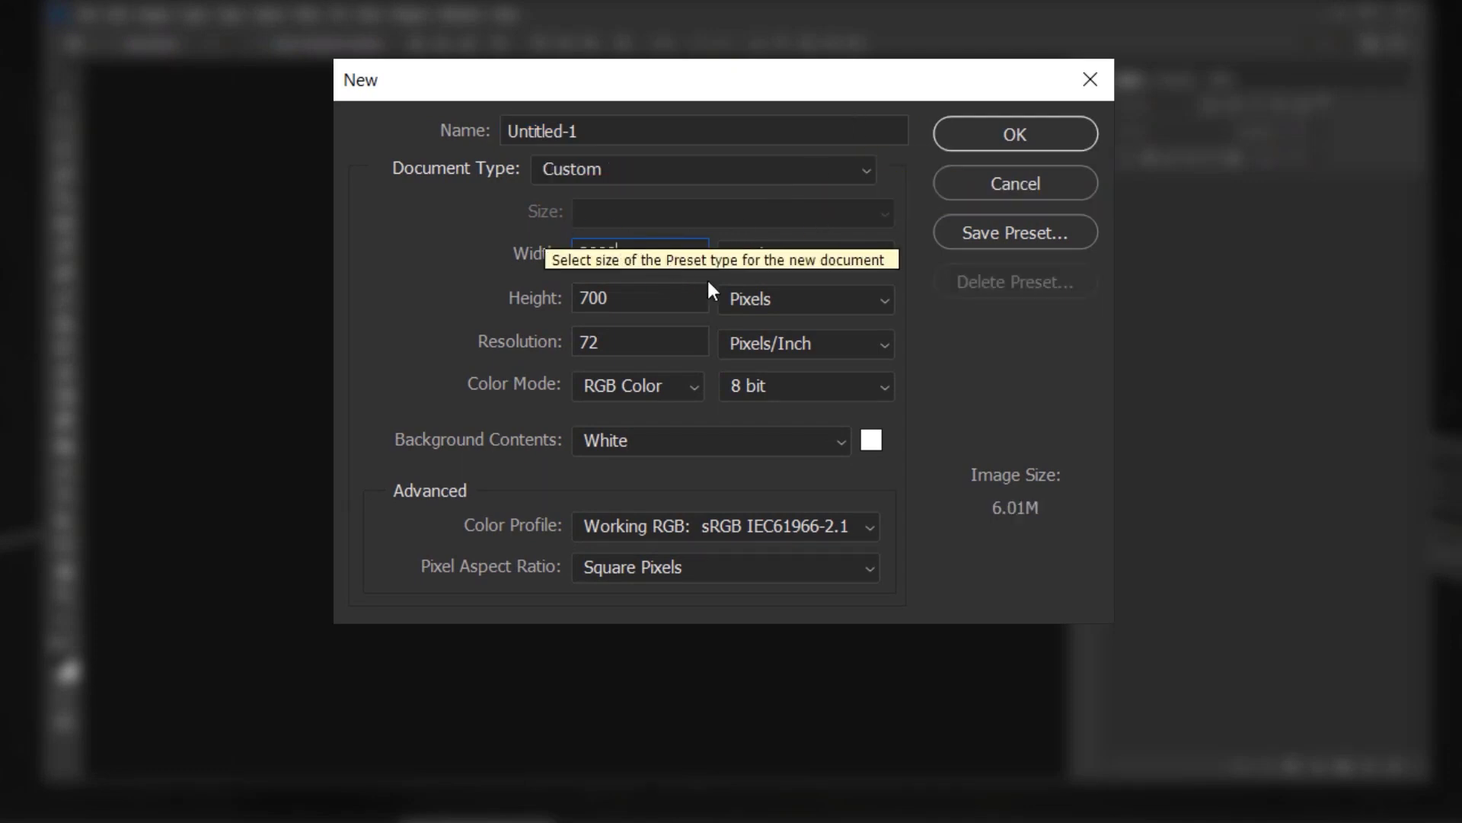
double_click(635, 299)
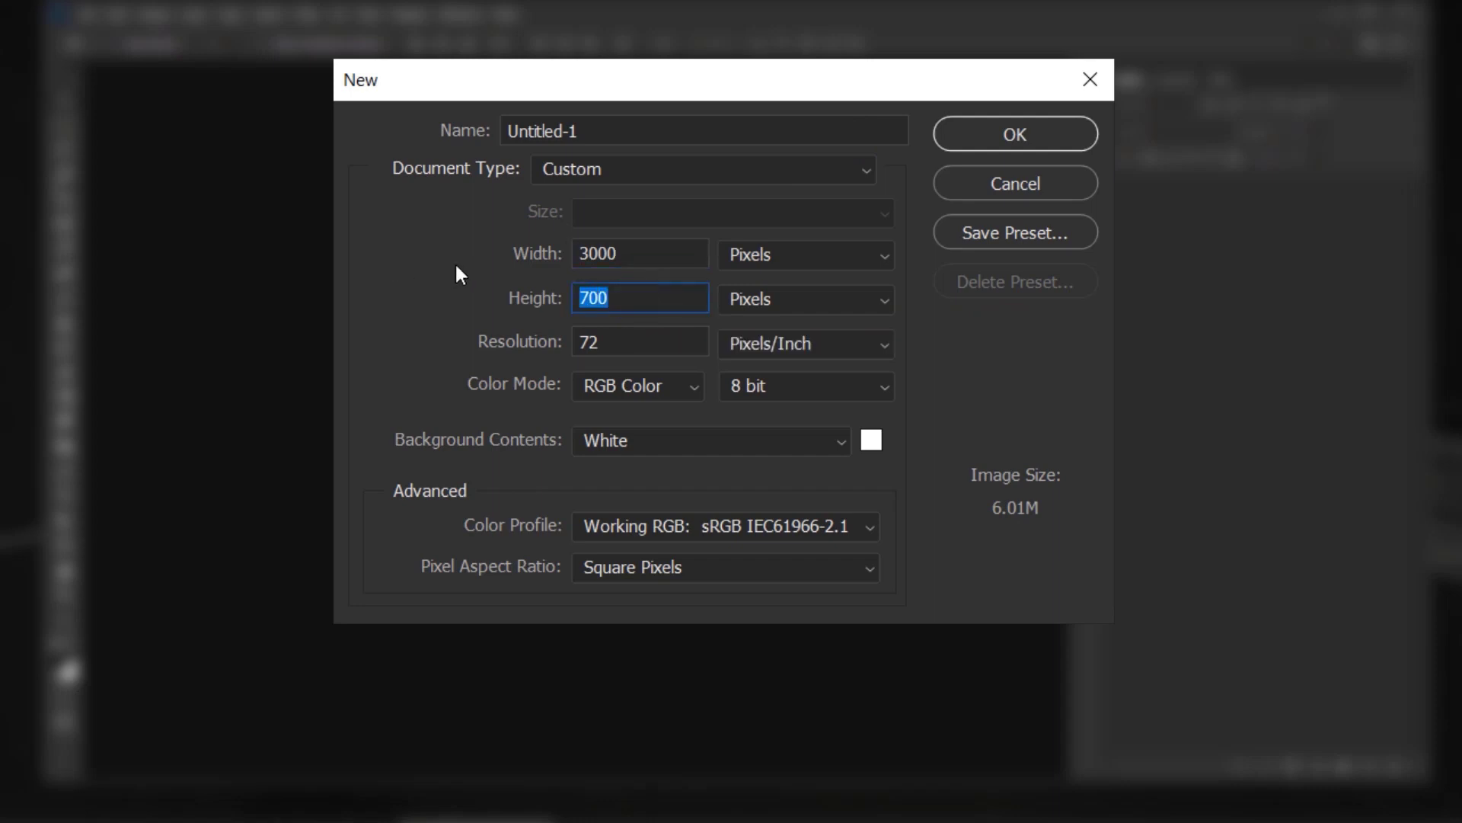
text(3400)
click(1025, 134)
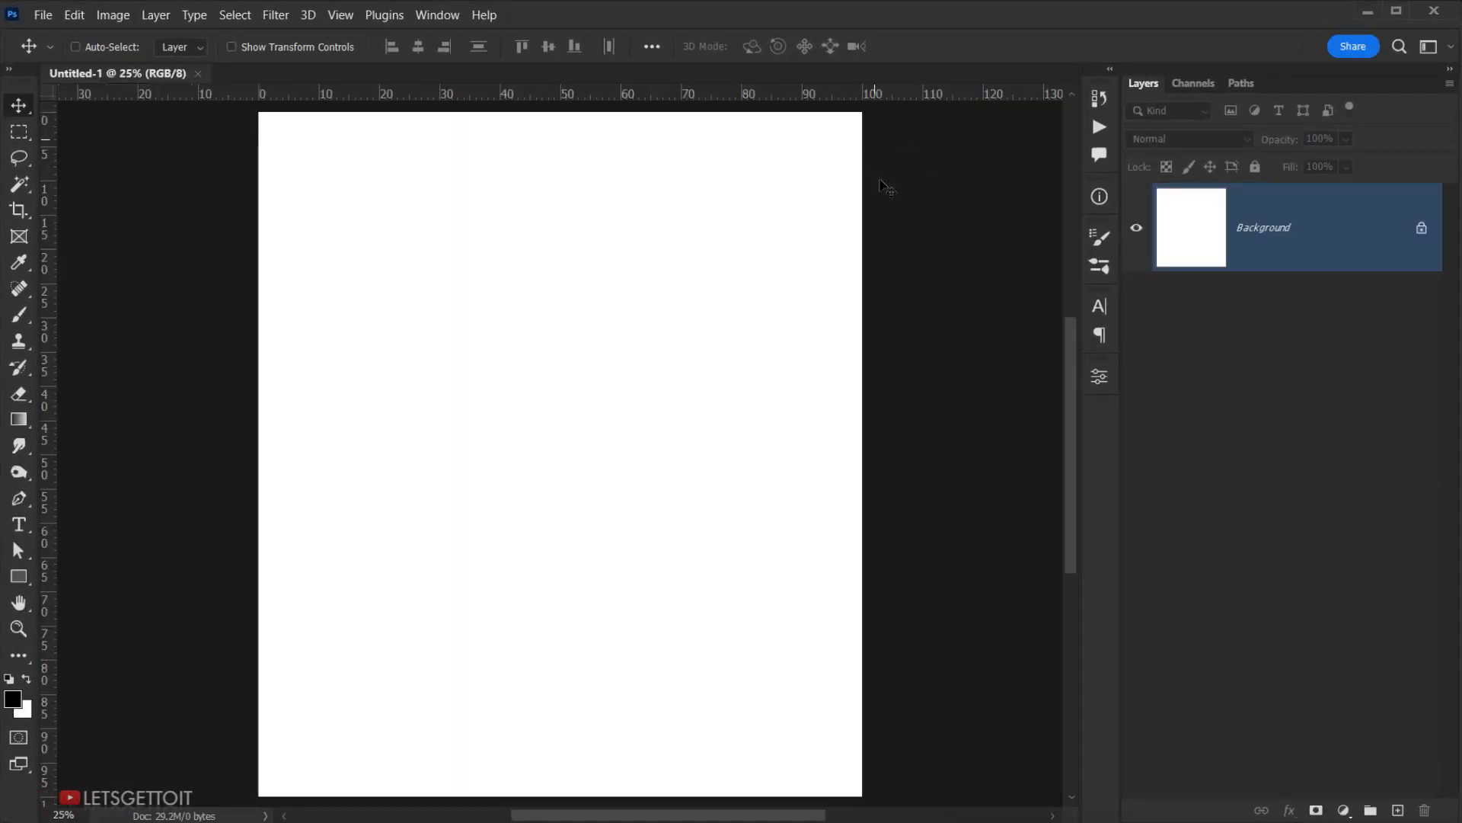
Add a Solid Color fill layer in dark grey with its brightness set to 10%.
scroll(693, 273, down, 1)
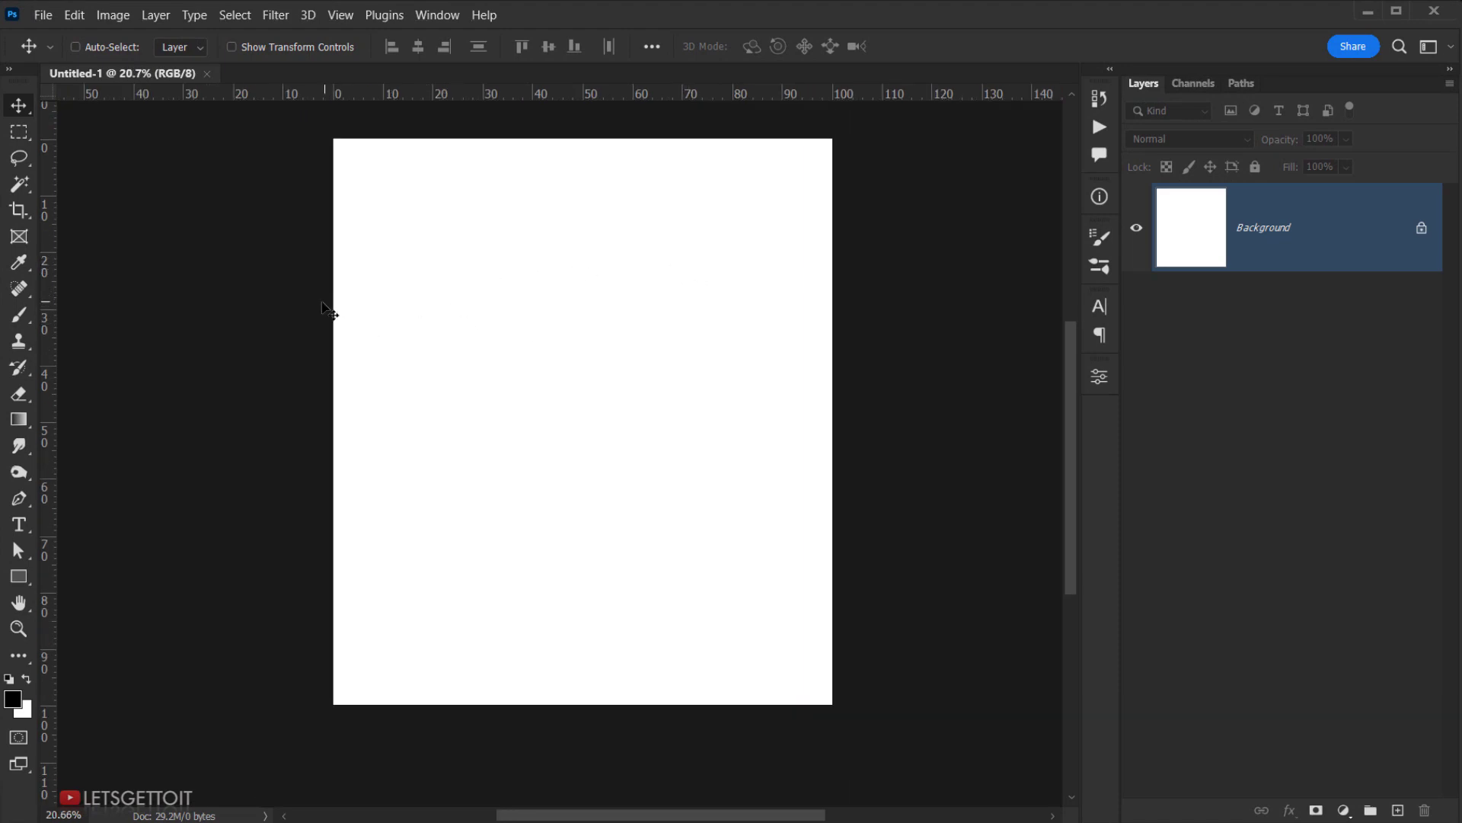
click(1345, 811)
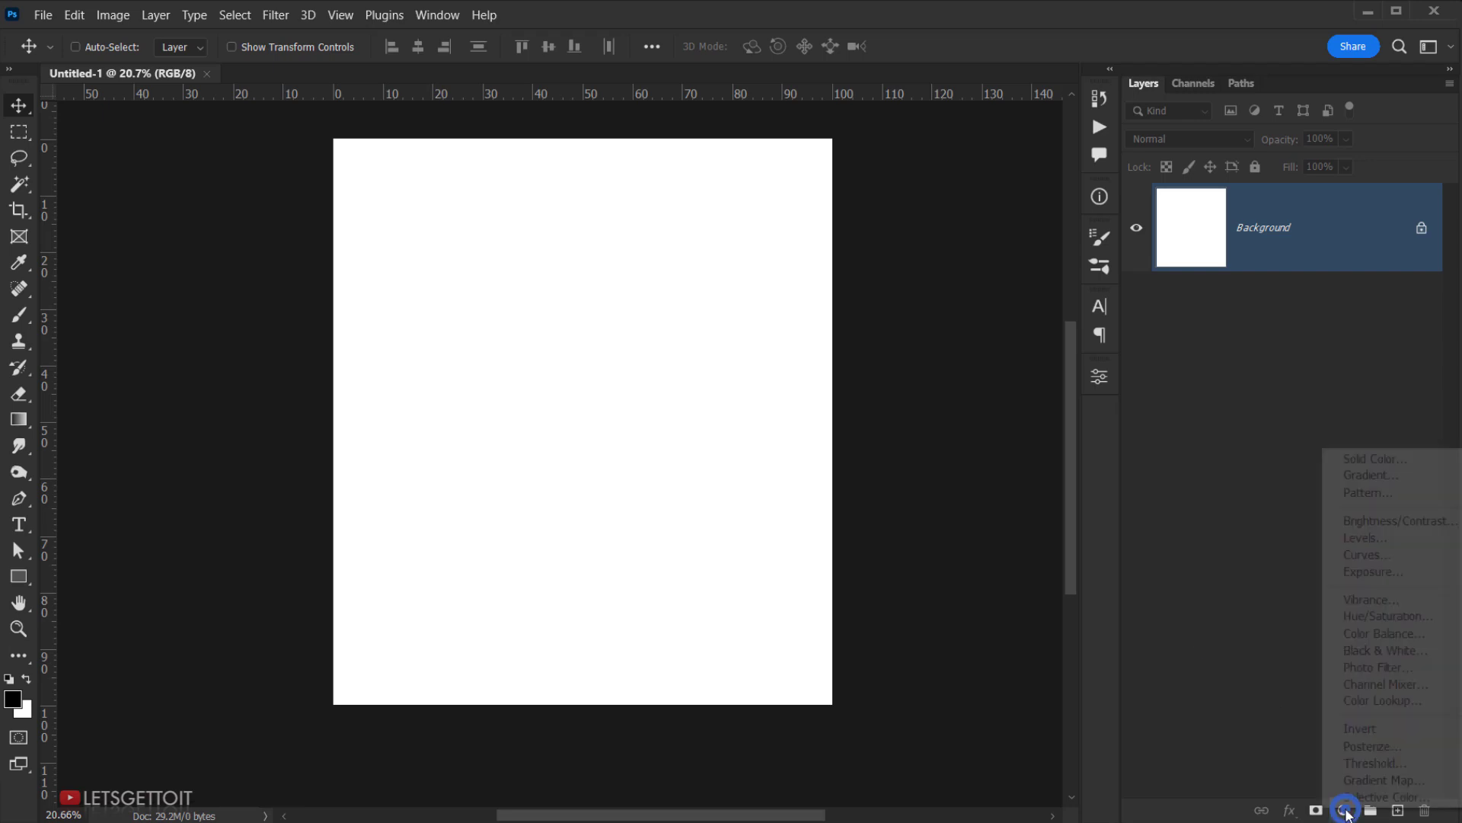
click(1374, 460)
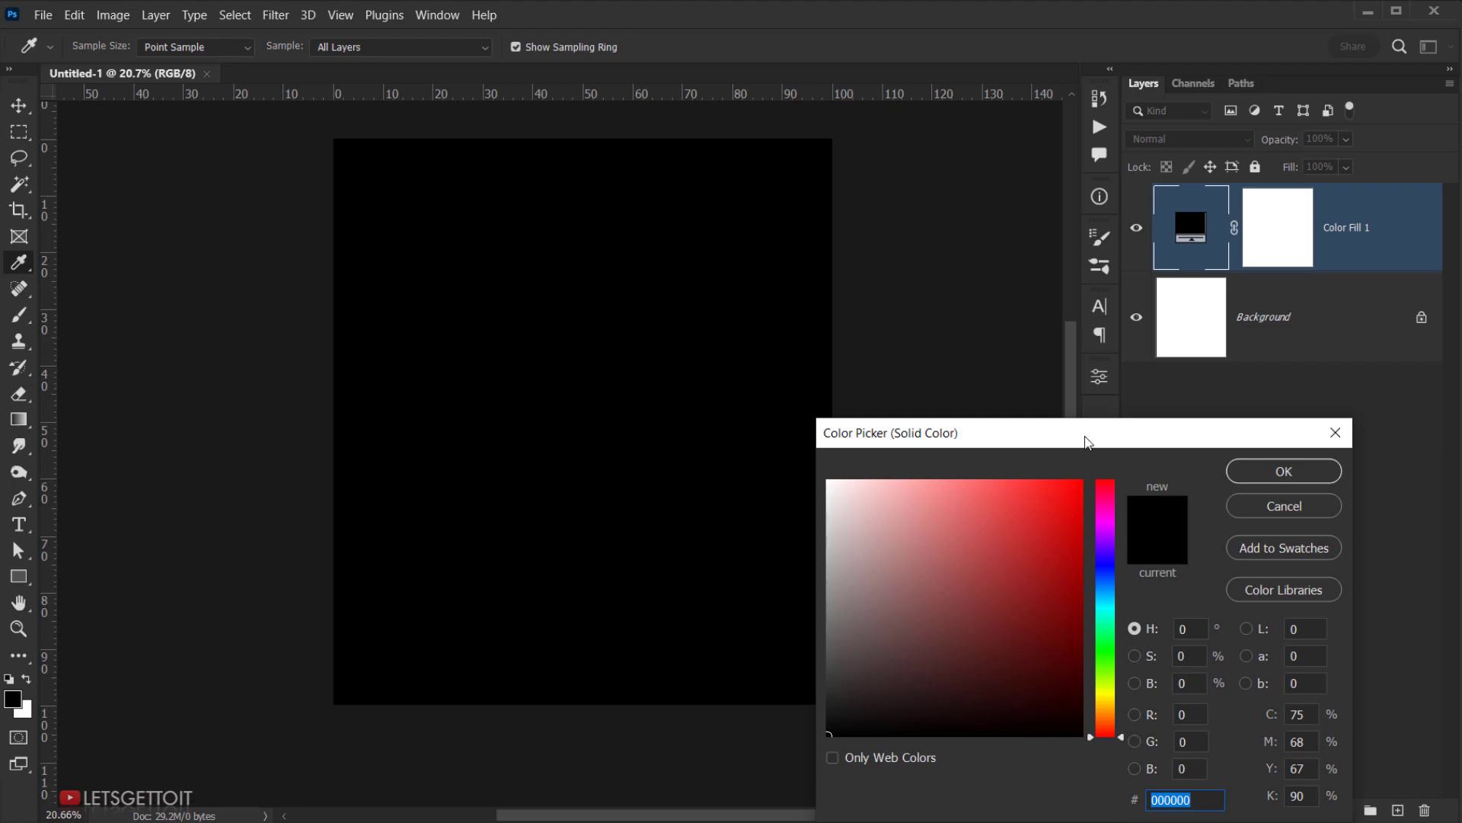
drag(1085, 442, 1115, 219)
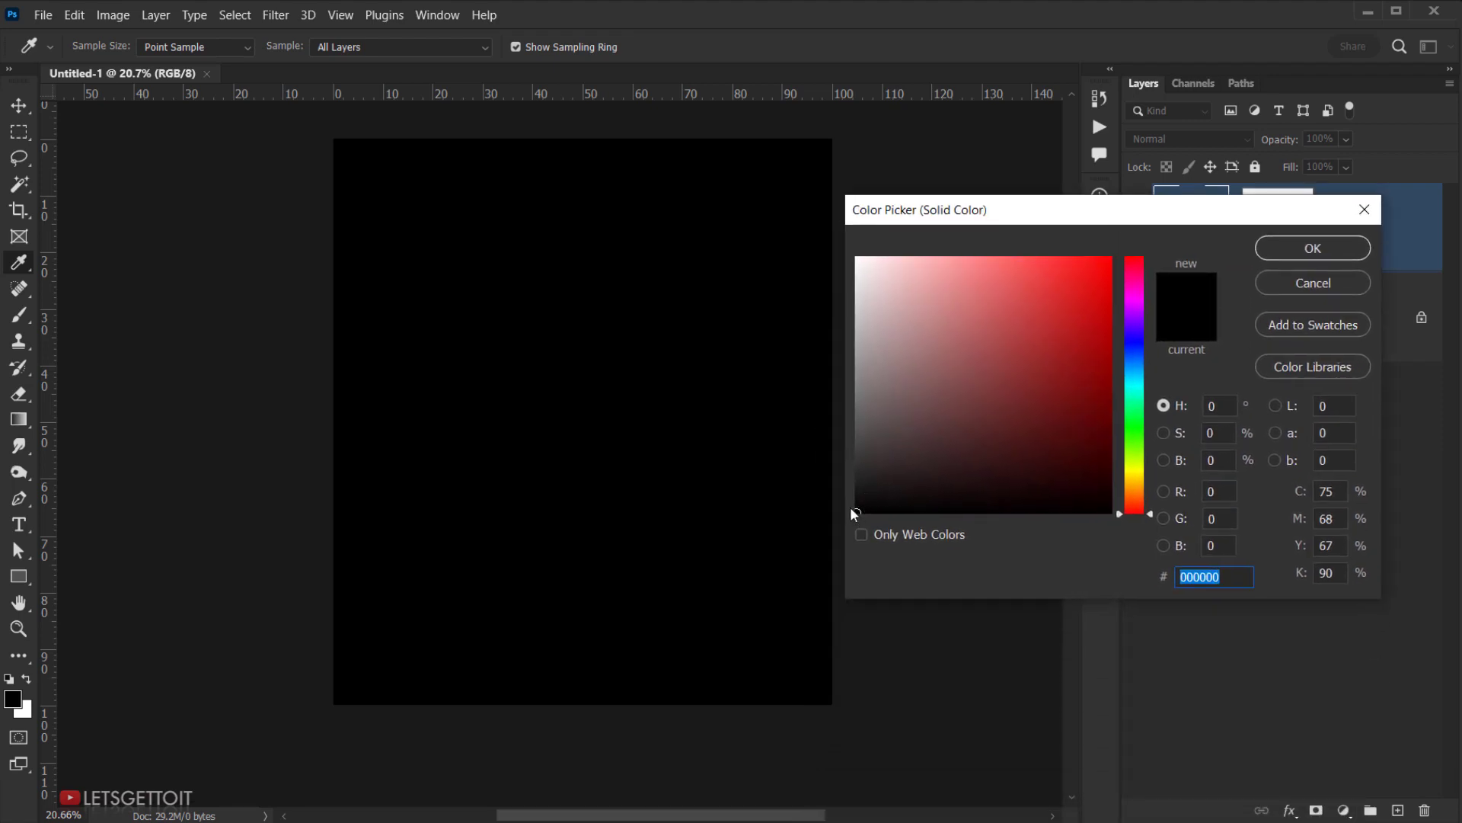
click(1213, 459)
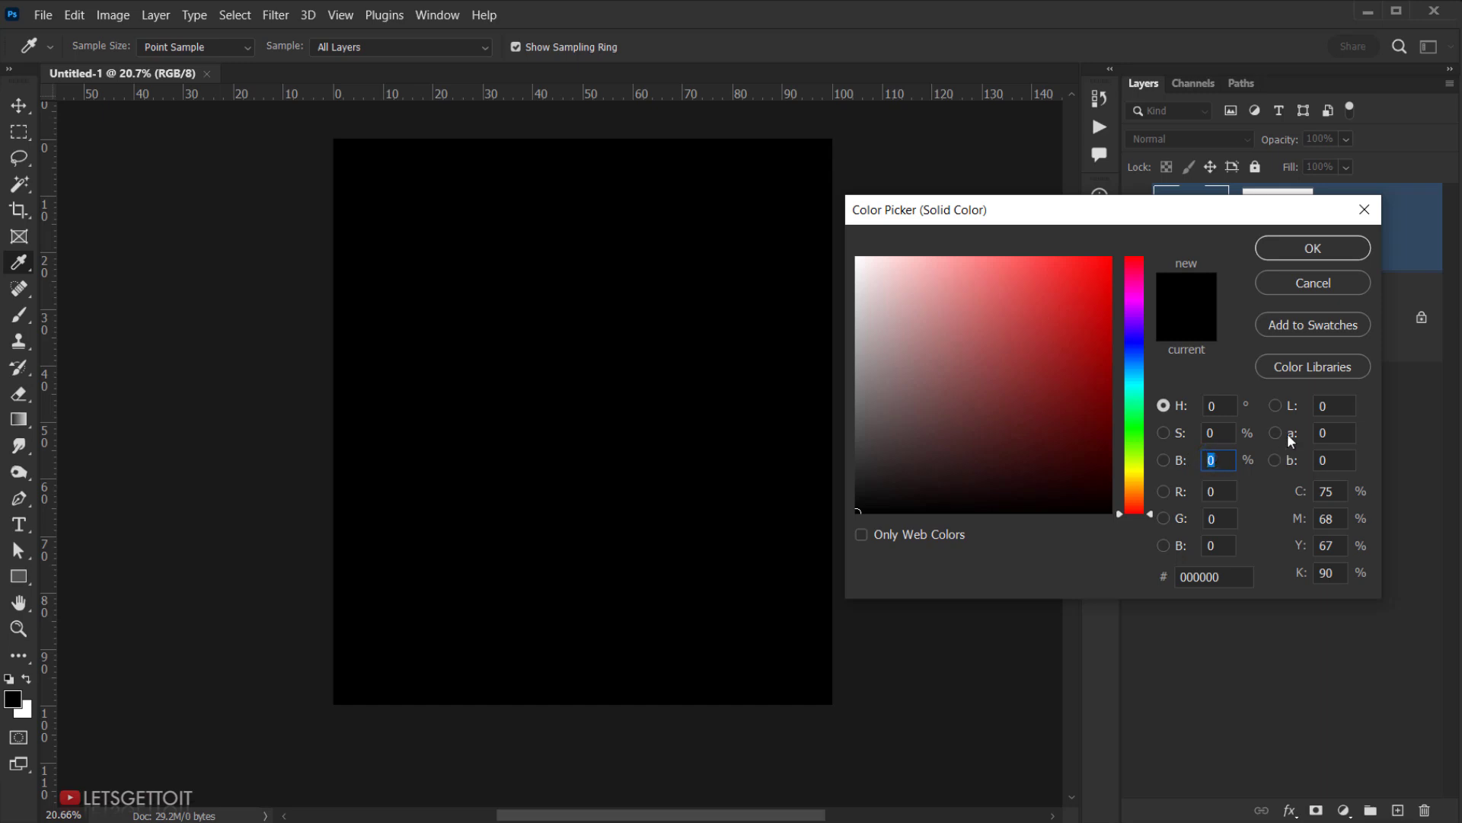
text(10)
click(1314, 251)
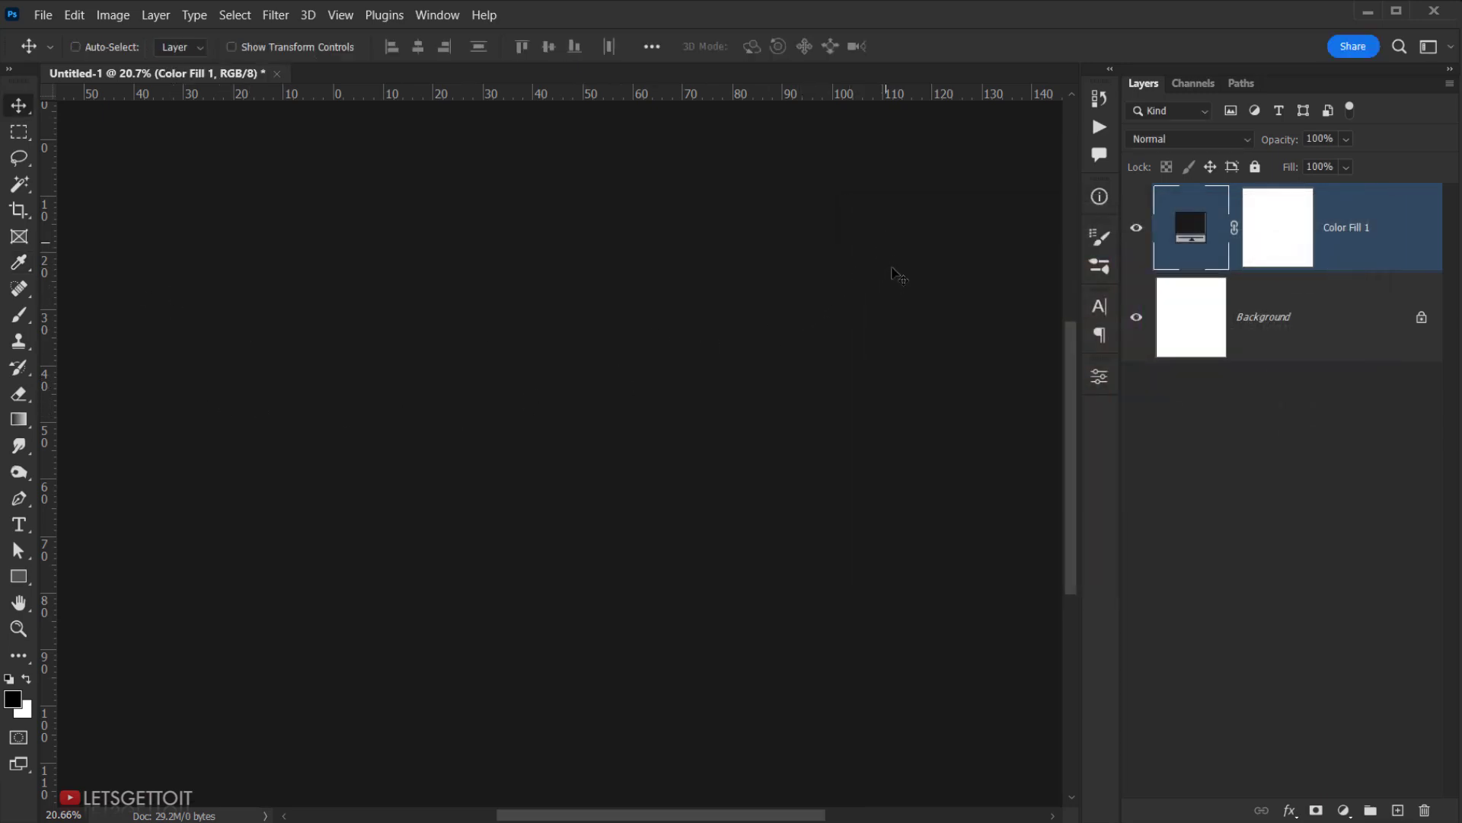
Change the workspace colour around the canvas to the Custom option.
right_click(946, 214)
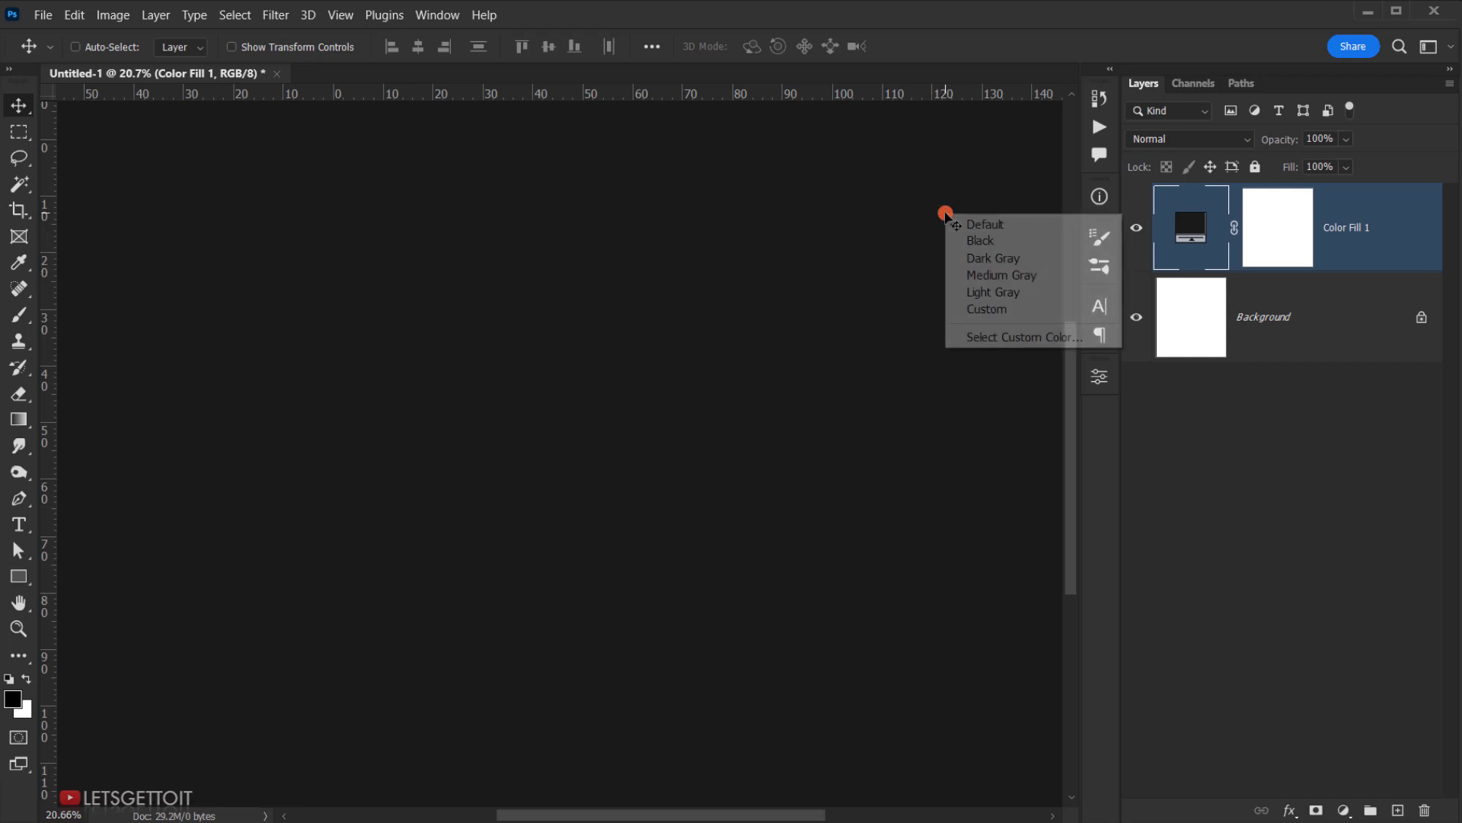
click(1008, 310)
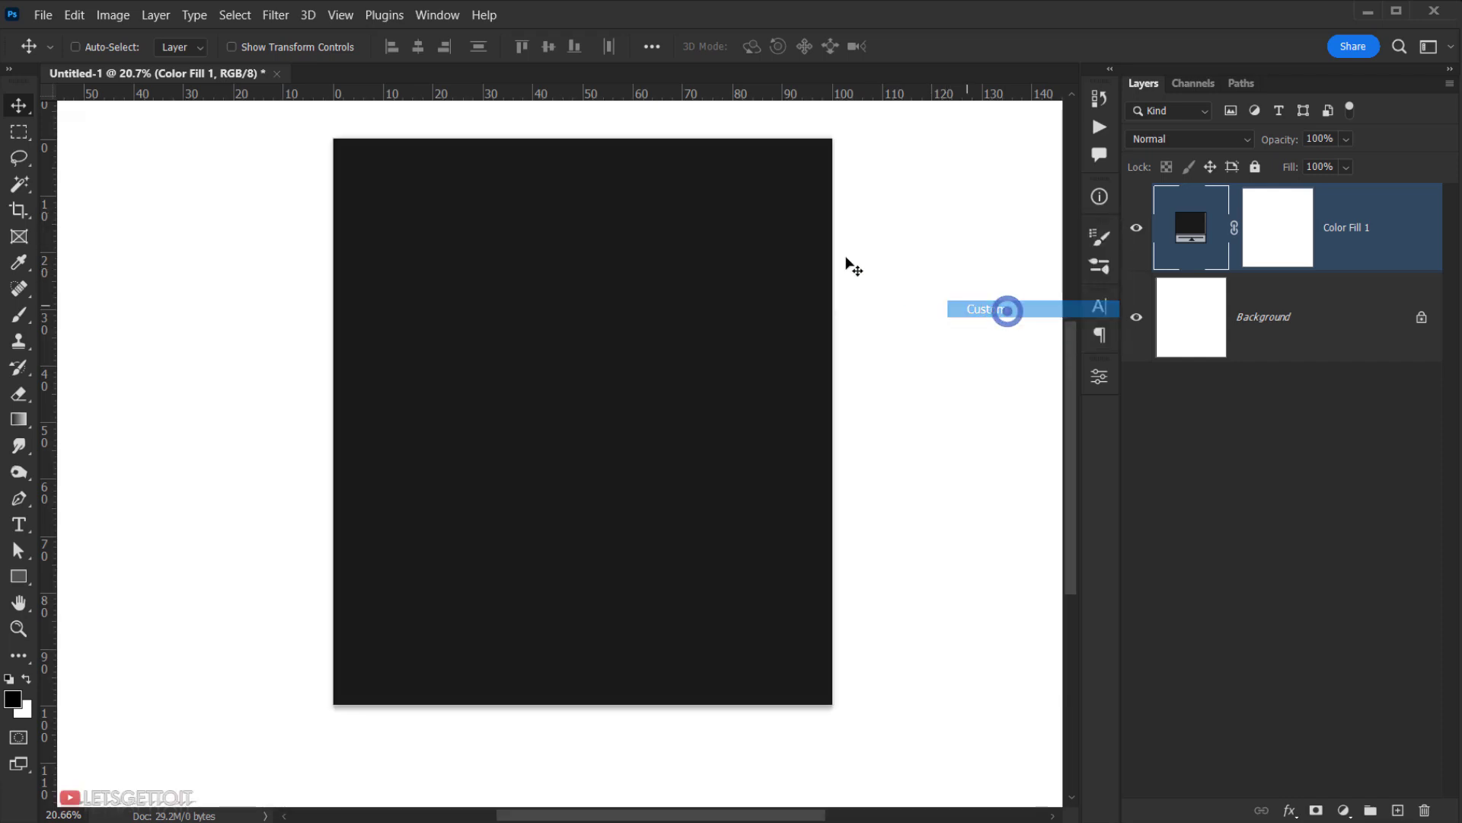
key(space)
drag(624, 237, 627, 272)
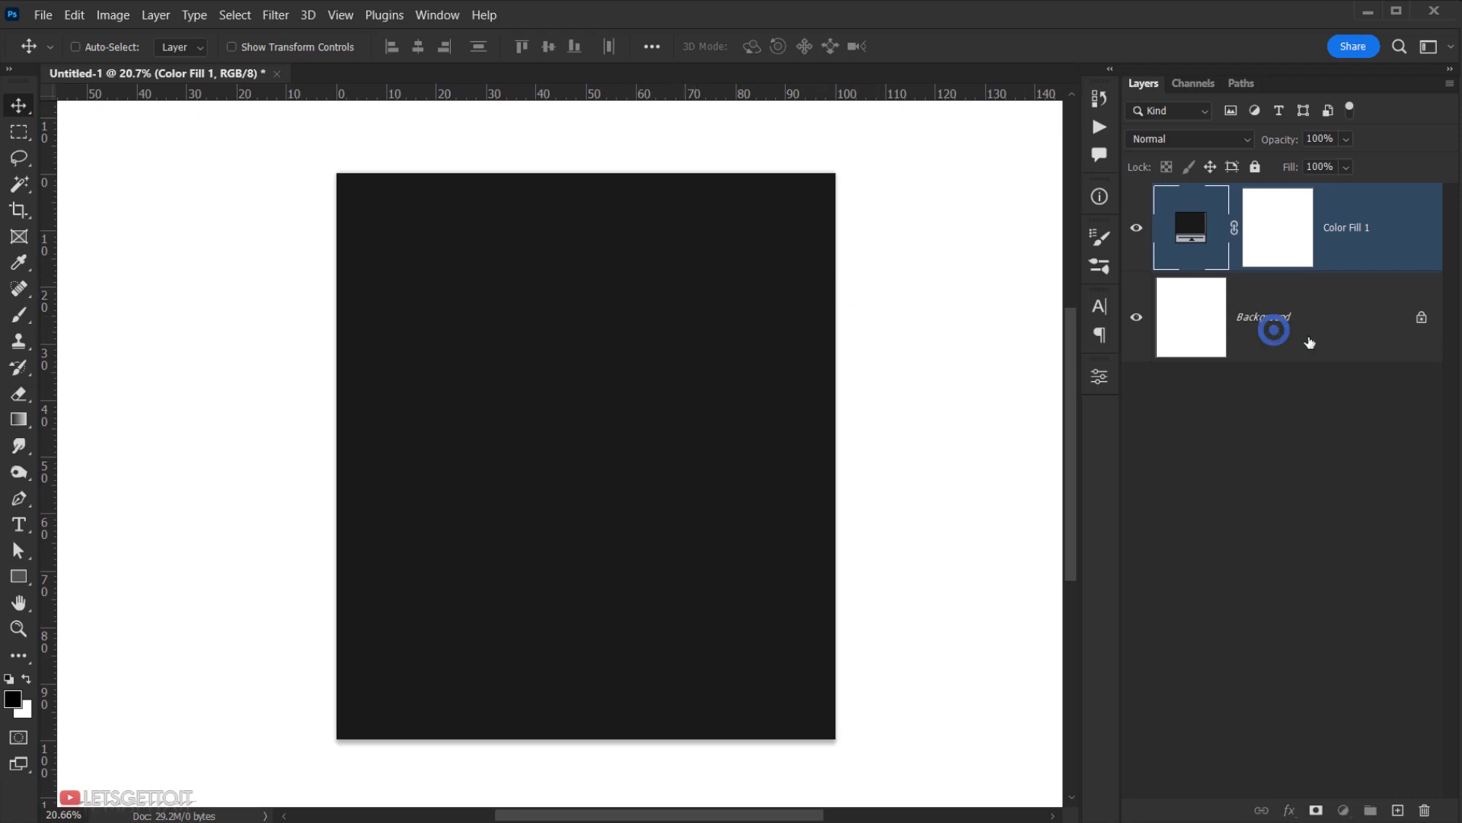
Delete the Background layer and the layer mask of the colour fill layer.
click(1273, 329)
drag(1276, 317, 1425, 810)
drag(1287, 228, 1425, 810)
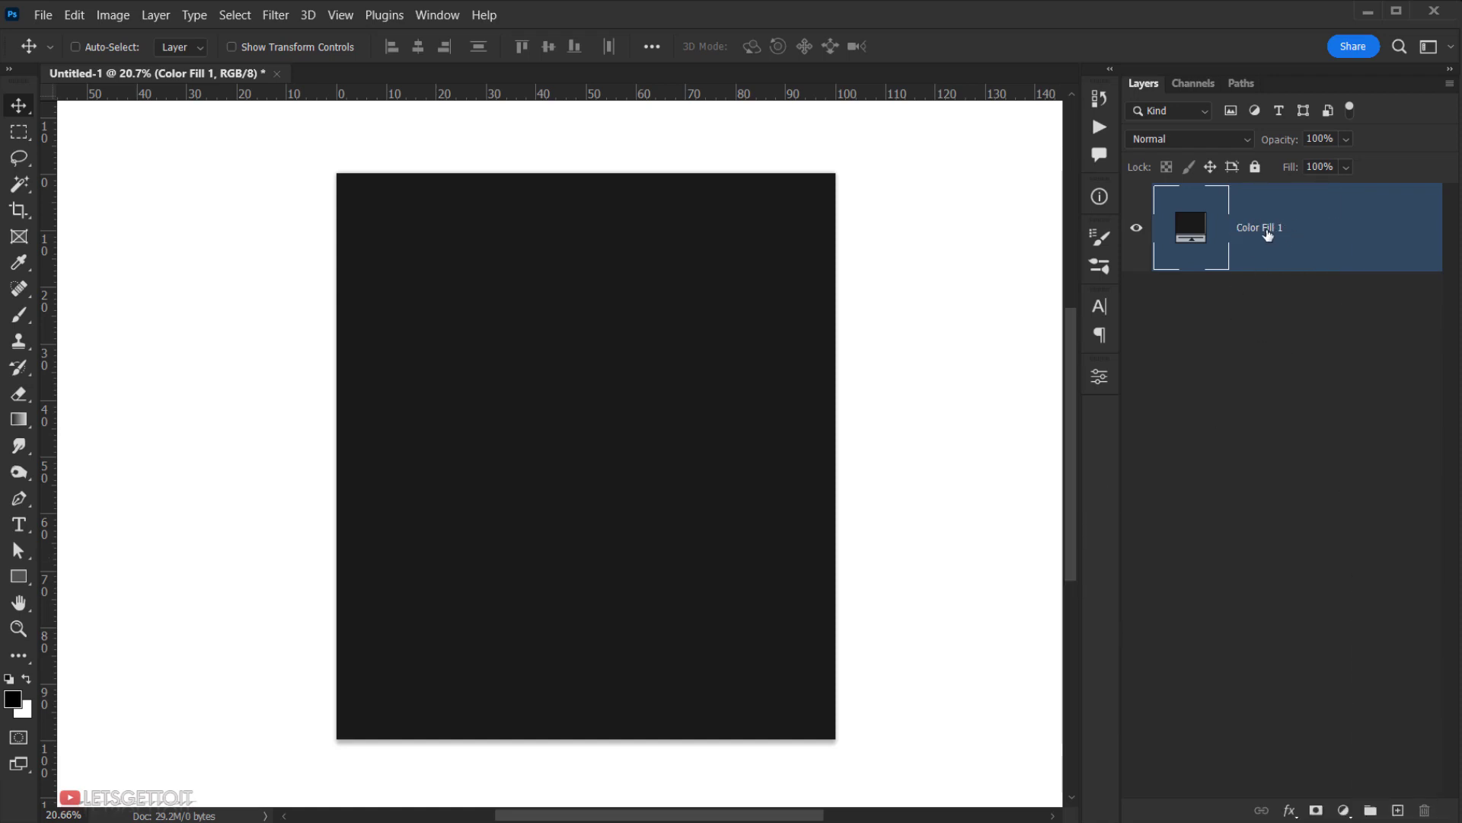
Rename the colour fill layer as BG.
double_click(1269, 228)
text(BG)
key(Return)
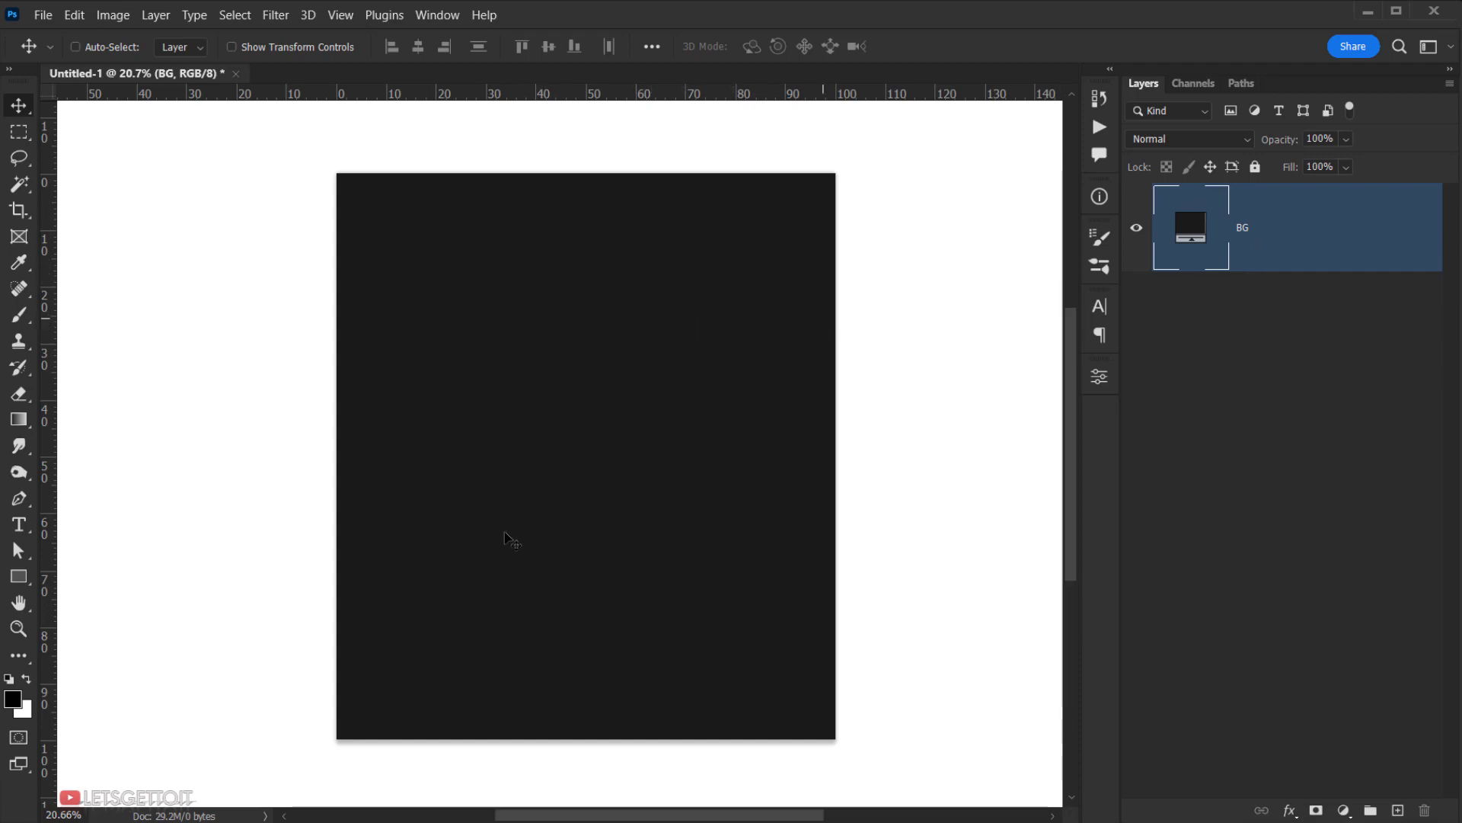
Place News.jpg from the Collage Frame folder into the document, scaled to about 100.77% so it covers the whole canvas.
key(alt+Tab)
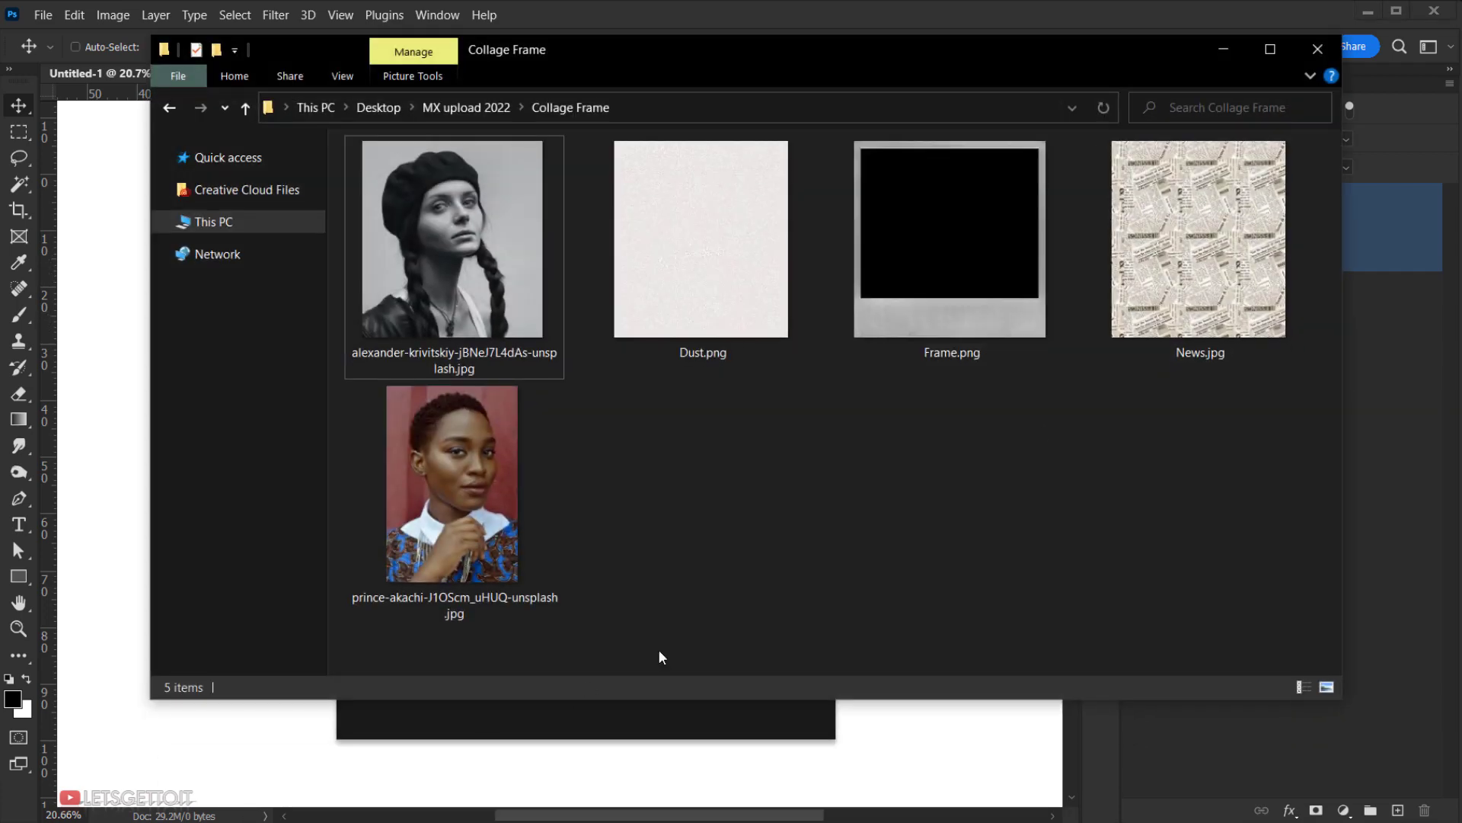
click(1223, 298)
drag(1180, 275, 621, 724)
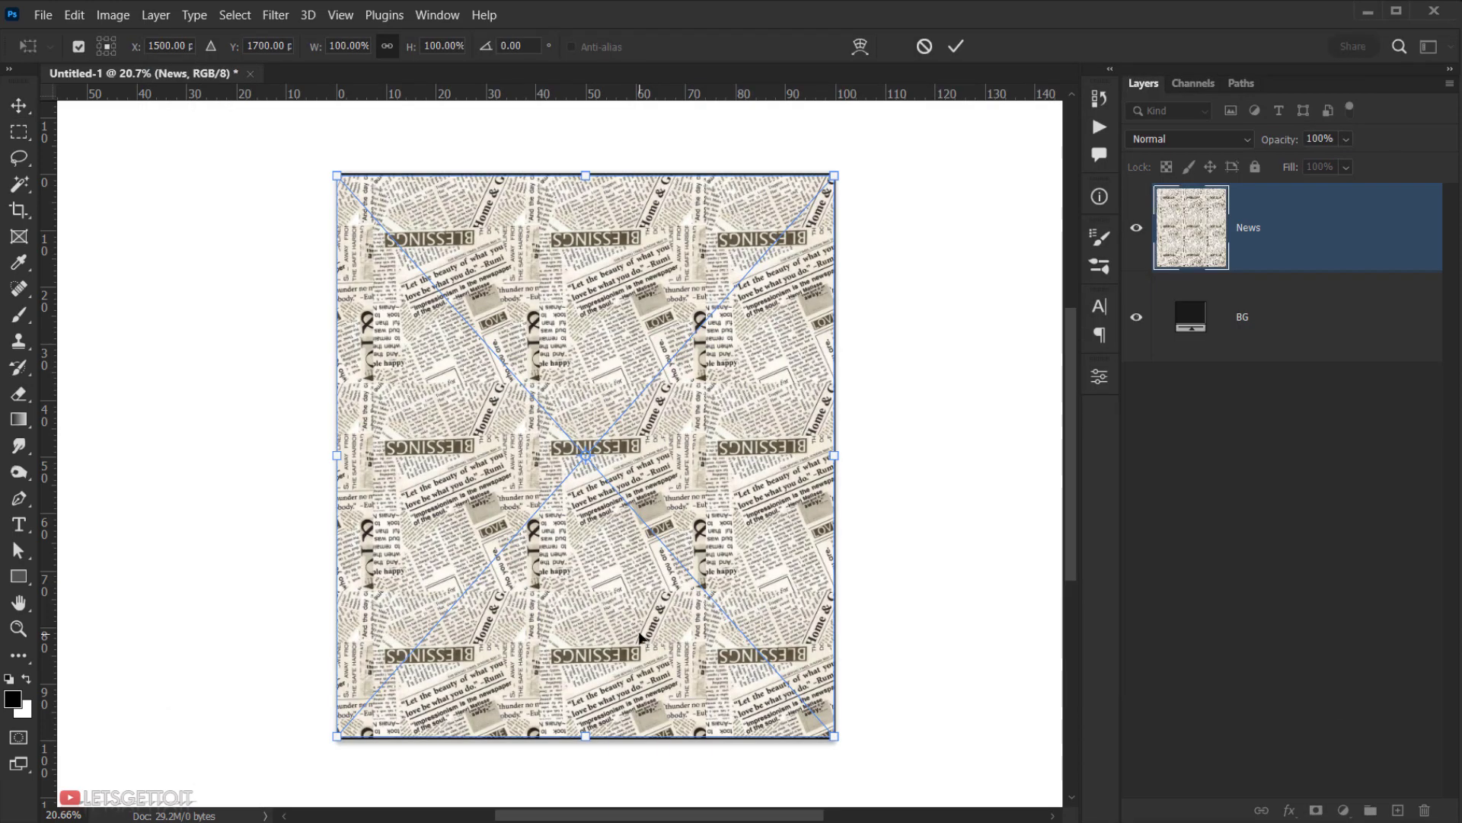
drag(585, 734, 585, 738)
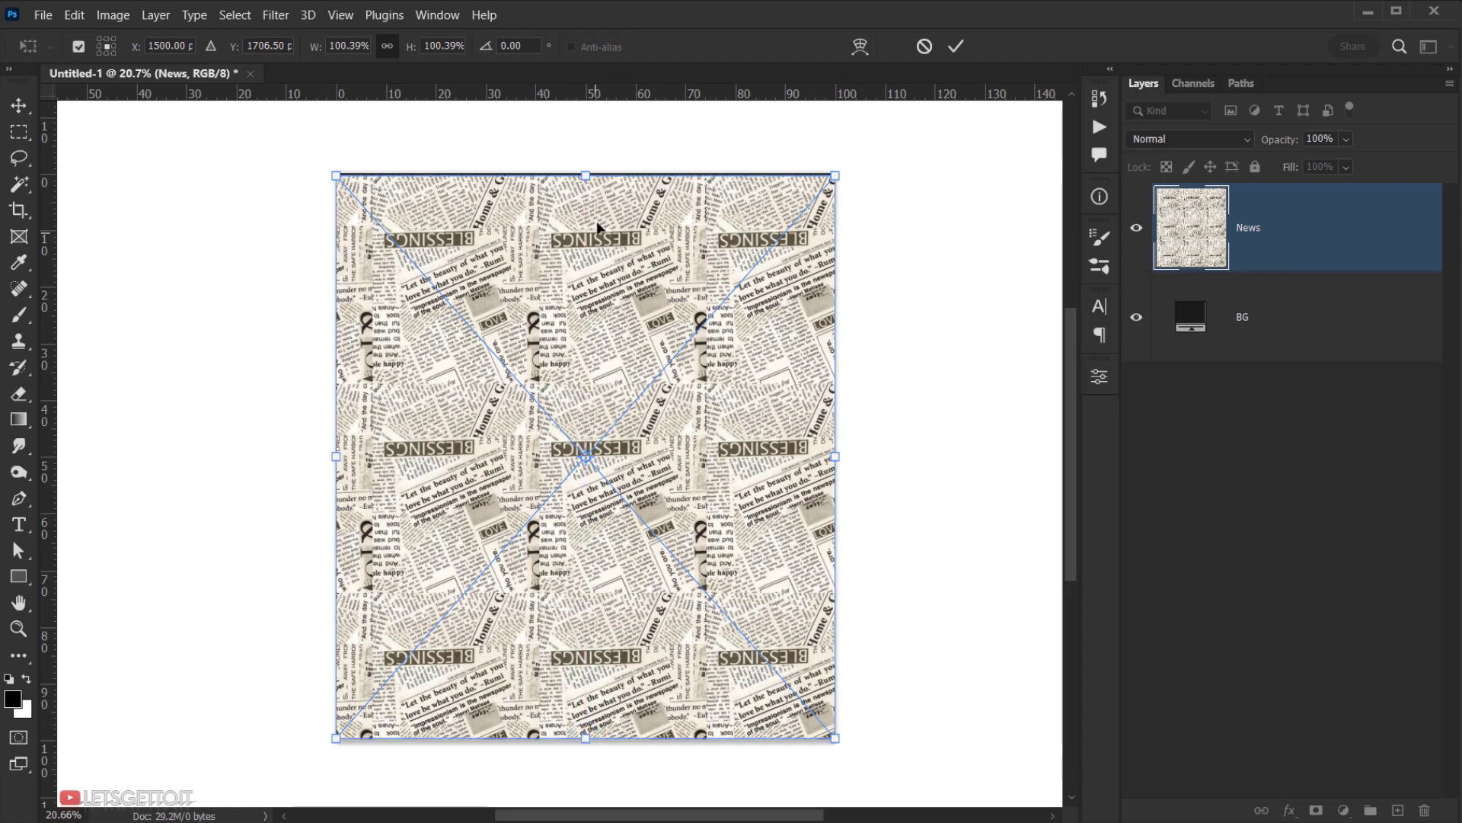
drag(583, 173, 584, 172)
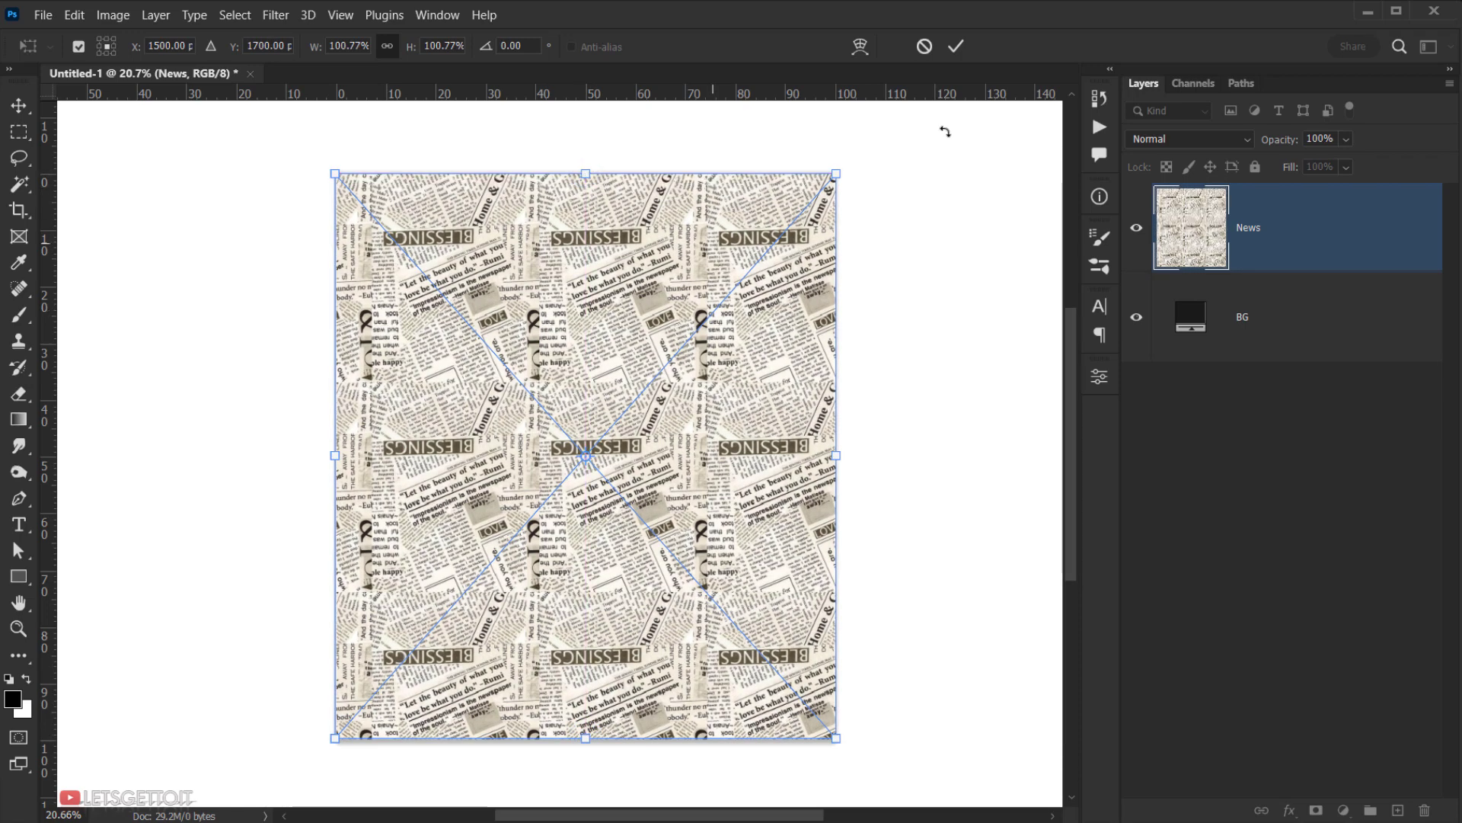
click(958, 47)
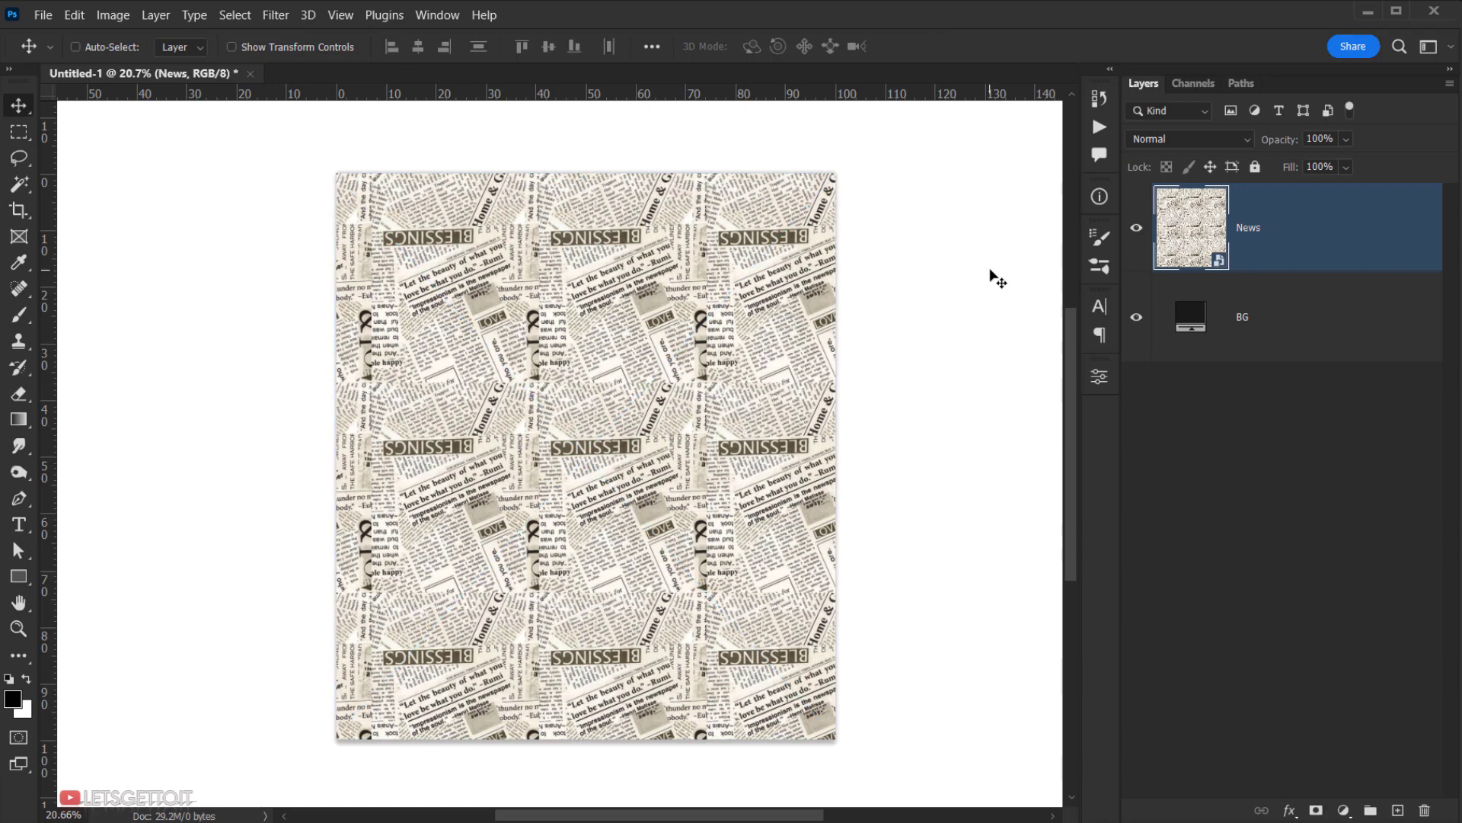
Rasterize the News layer and set its blend mode to Overlay.
right_click(1308, 236)
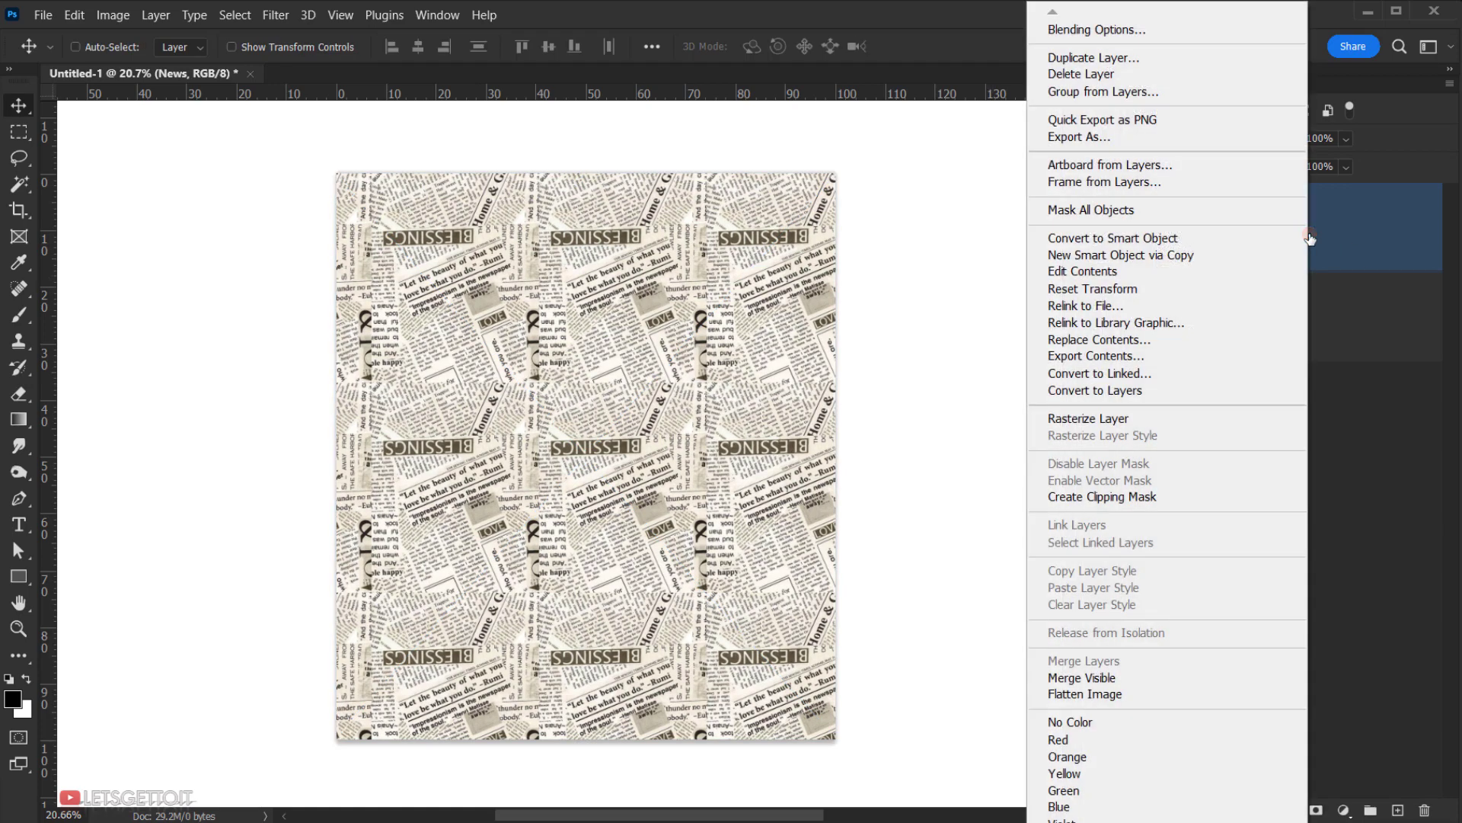
click(1100, 417)
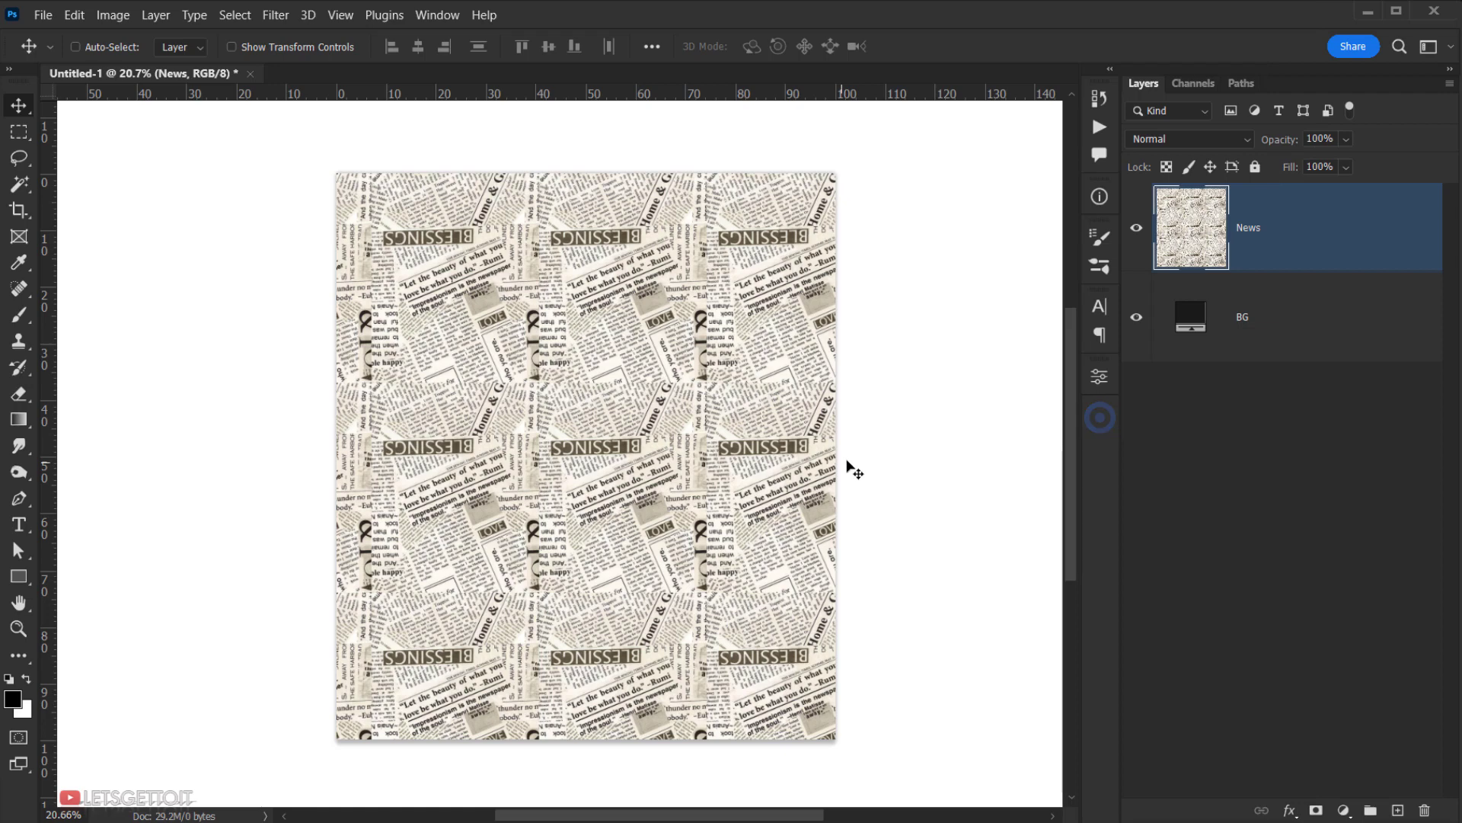
click(1185, 140)
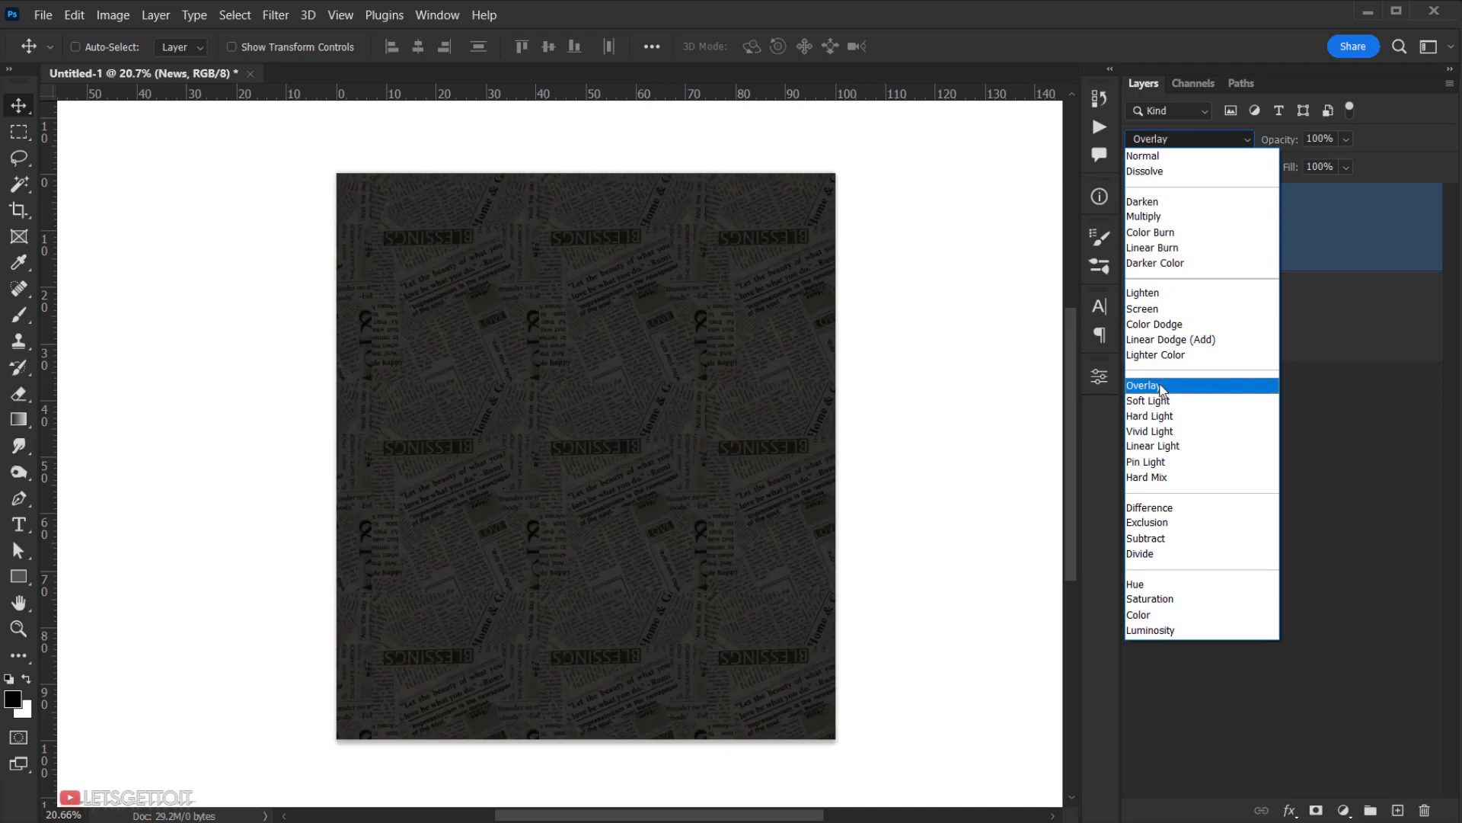
click(1161, 387)
mouse_move(747, 398)
mouse_down()
mouse_move(728, 398)
mouse_move(747, 398)
mouse_up()
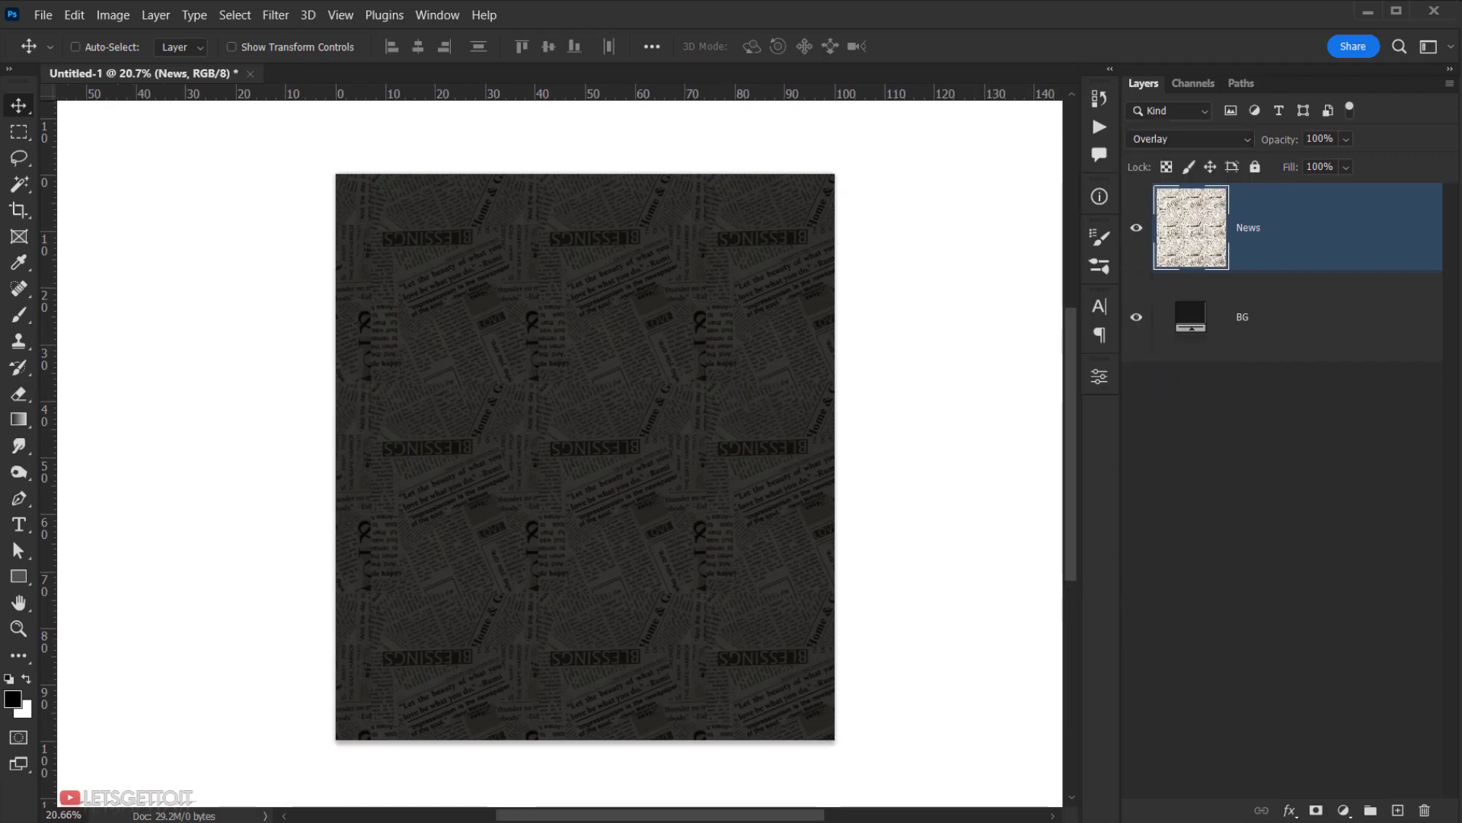
Place Dust.png from the Collage Frame folder above the News layer, scaled to about 100.77% to cover the canvas.
click(310, 819)
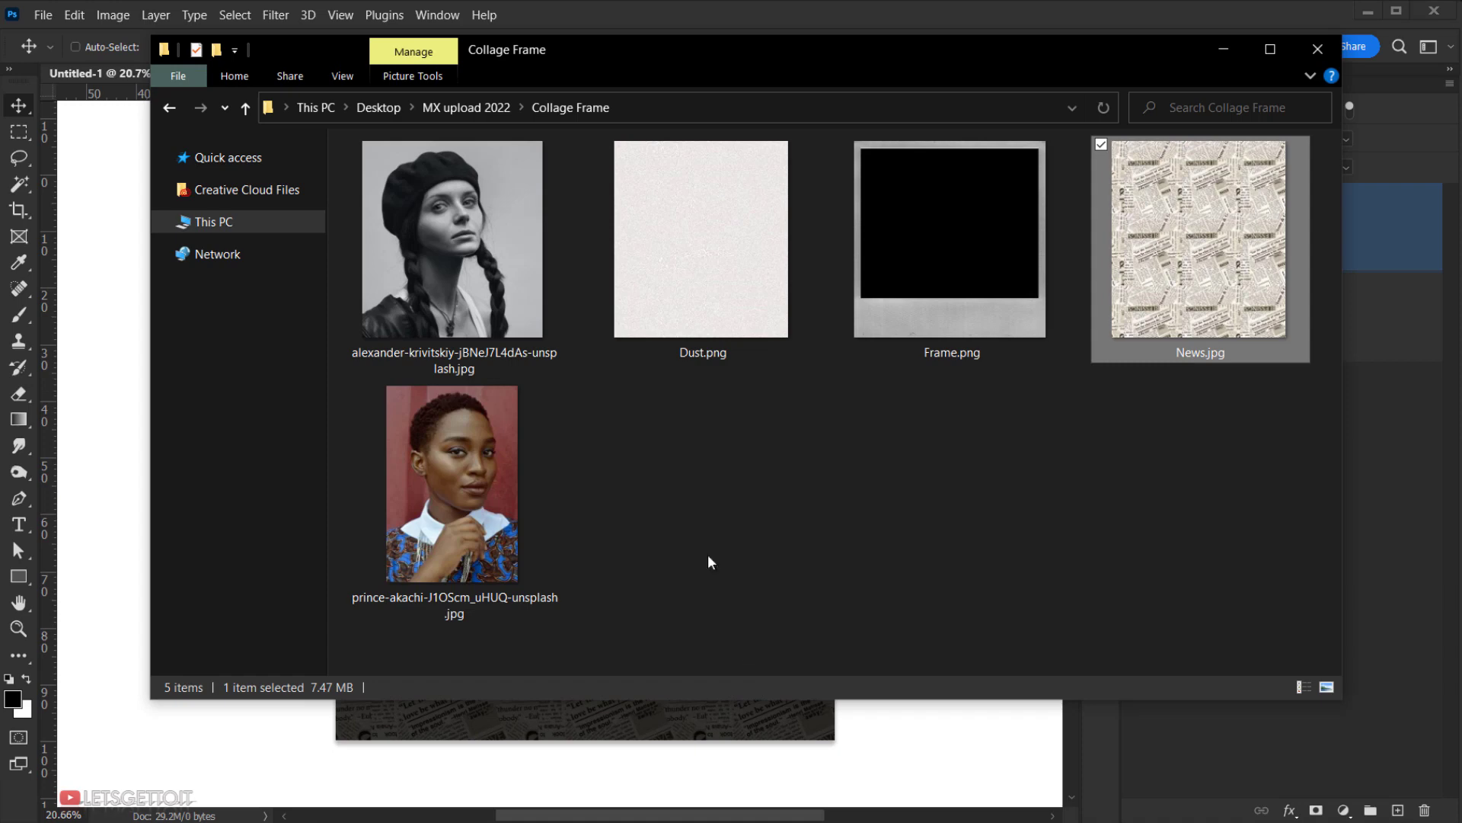
drag(705, 268, 570, 716)
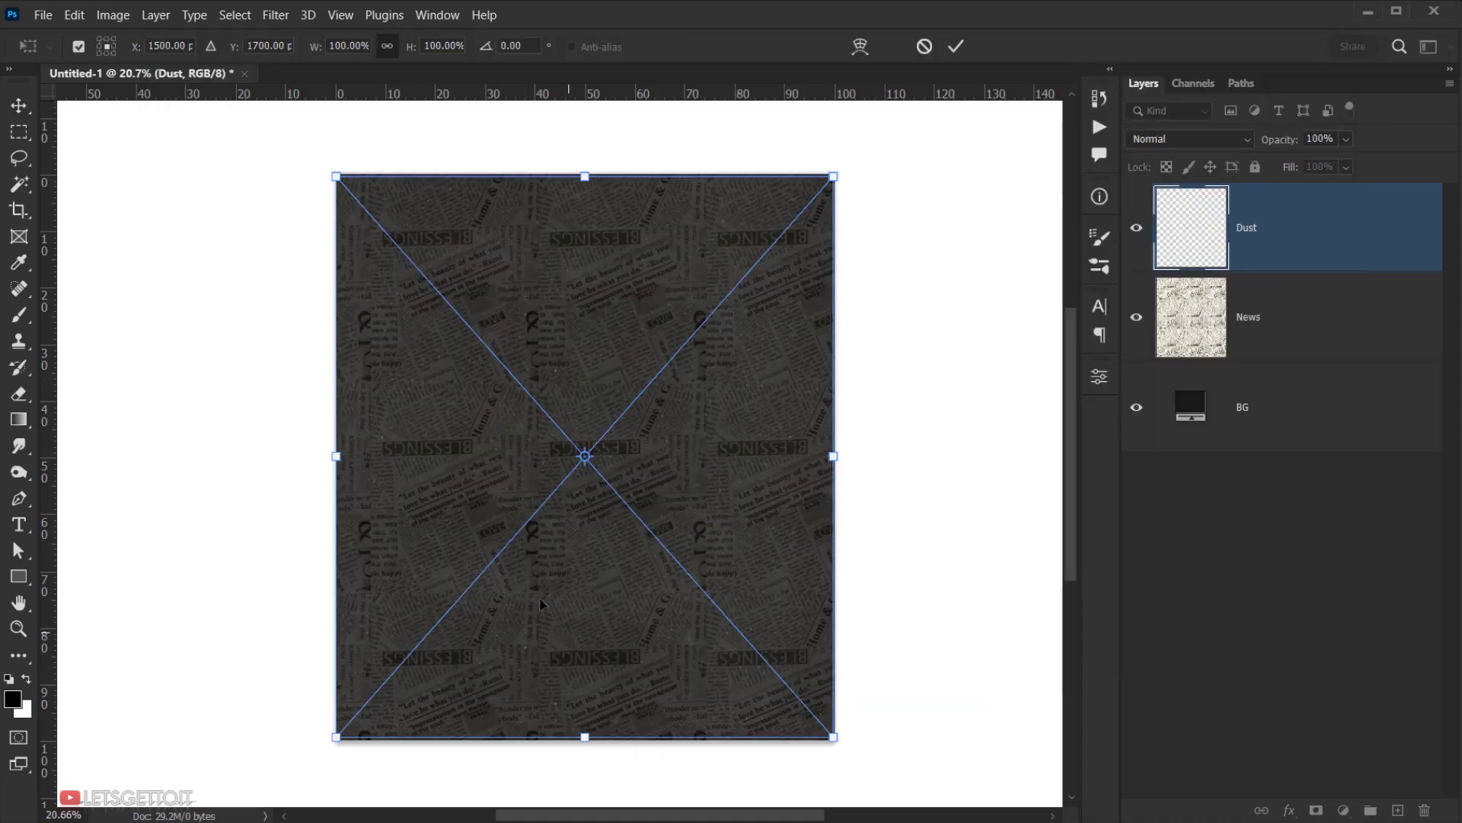
drag(587, 174, 585, 172)
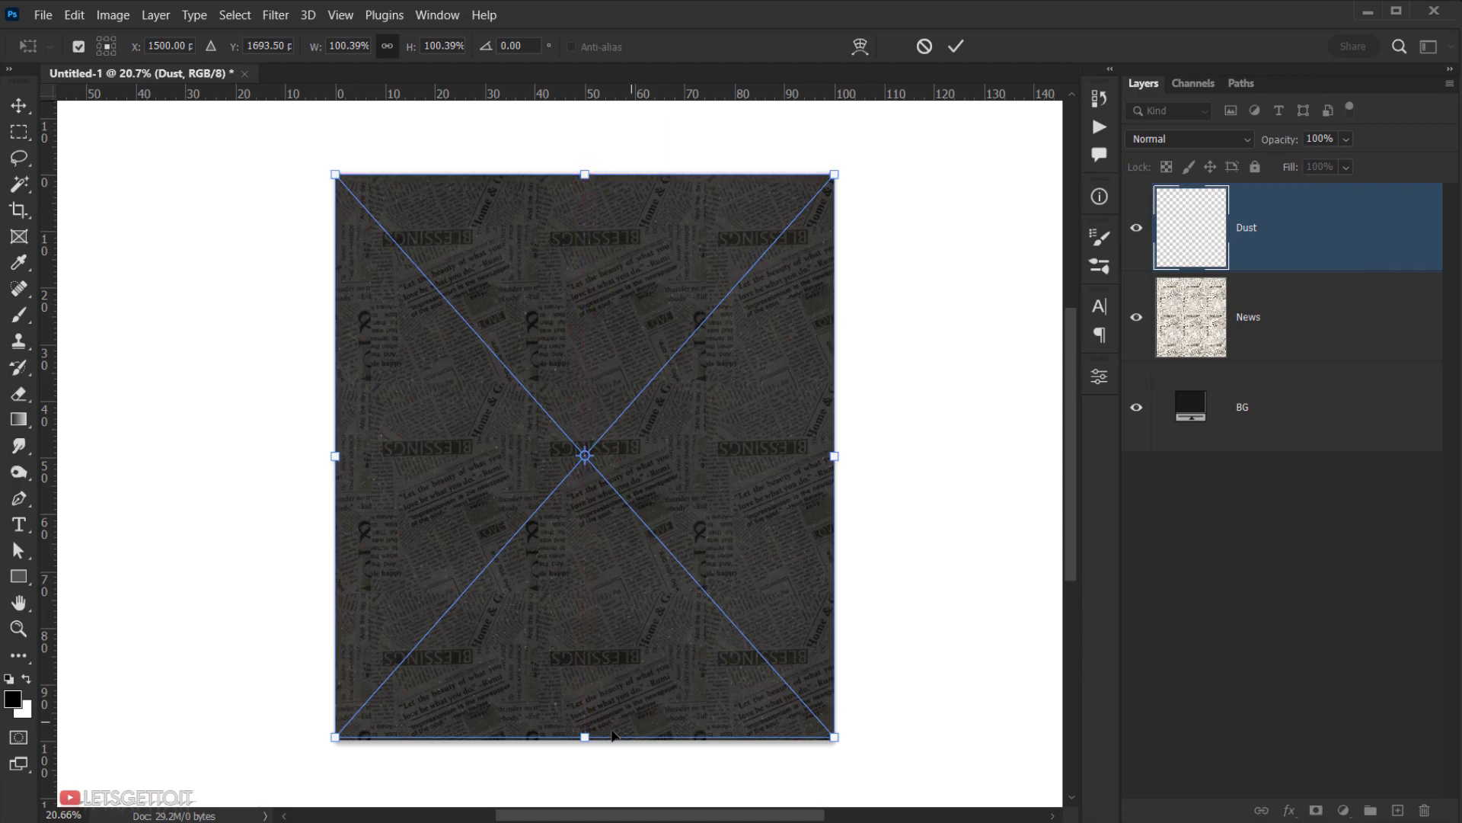
drag(591, 733, 589, 739)
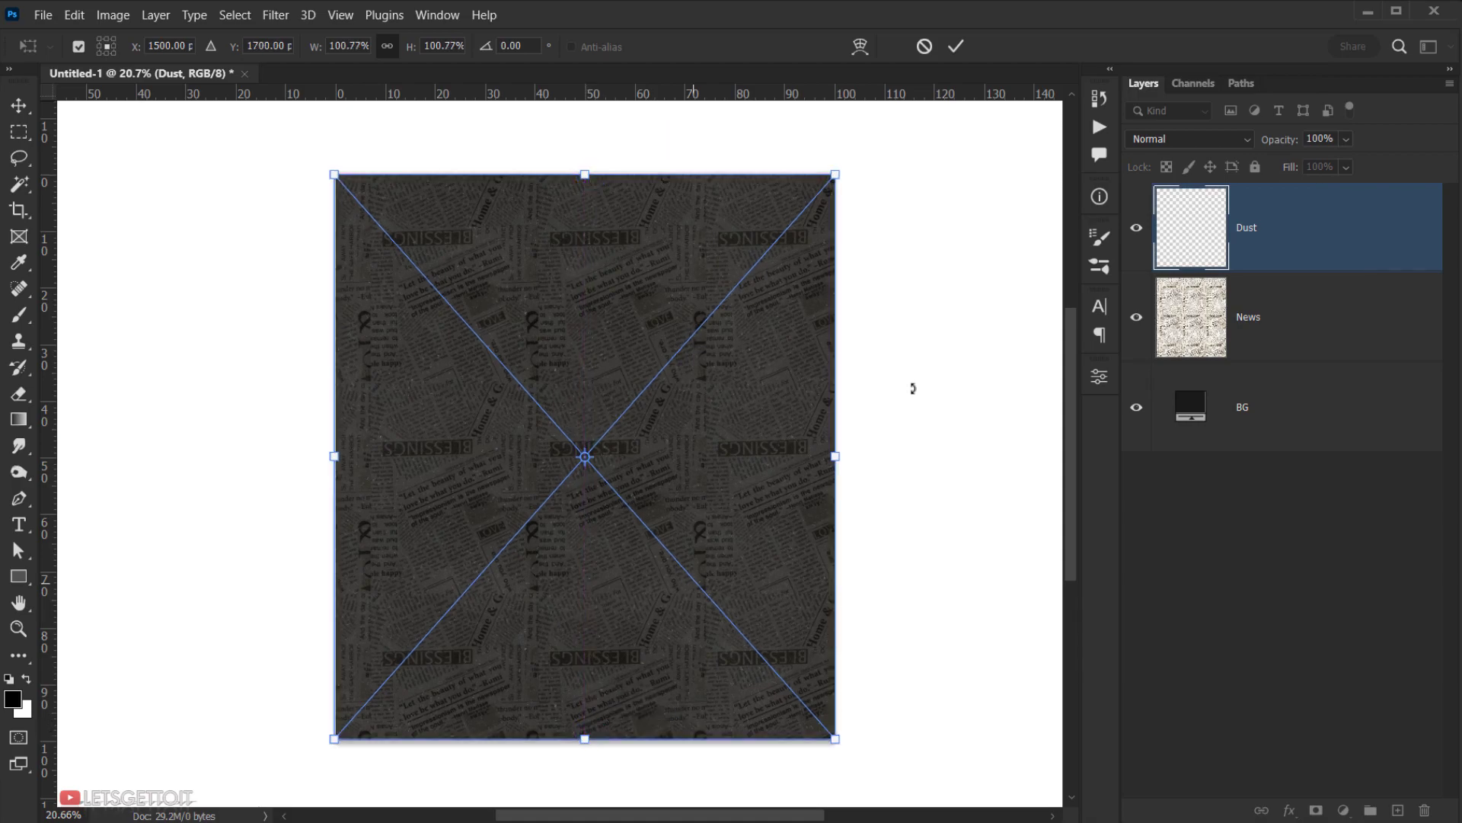
click(956, 47)
Rasterize the Dust layer and set its fill to 60%.
right_click(1302, 240)
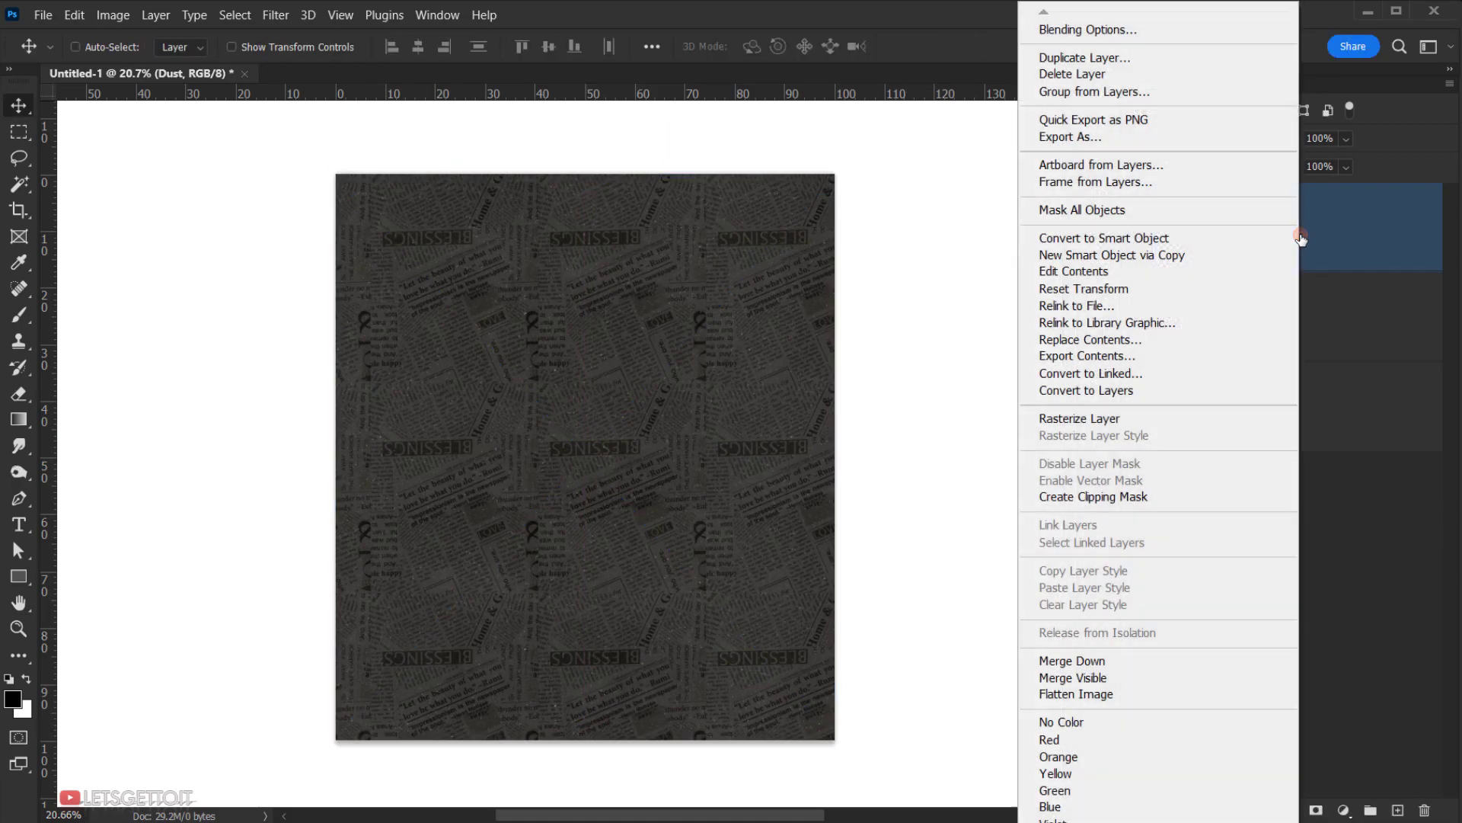
click(1103, 420)
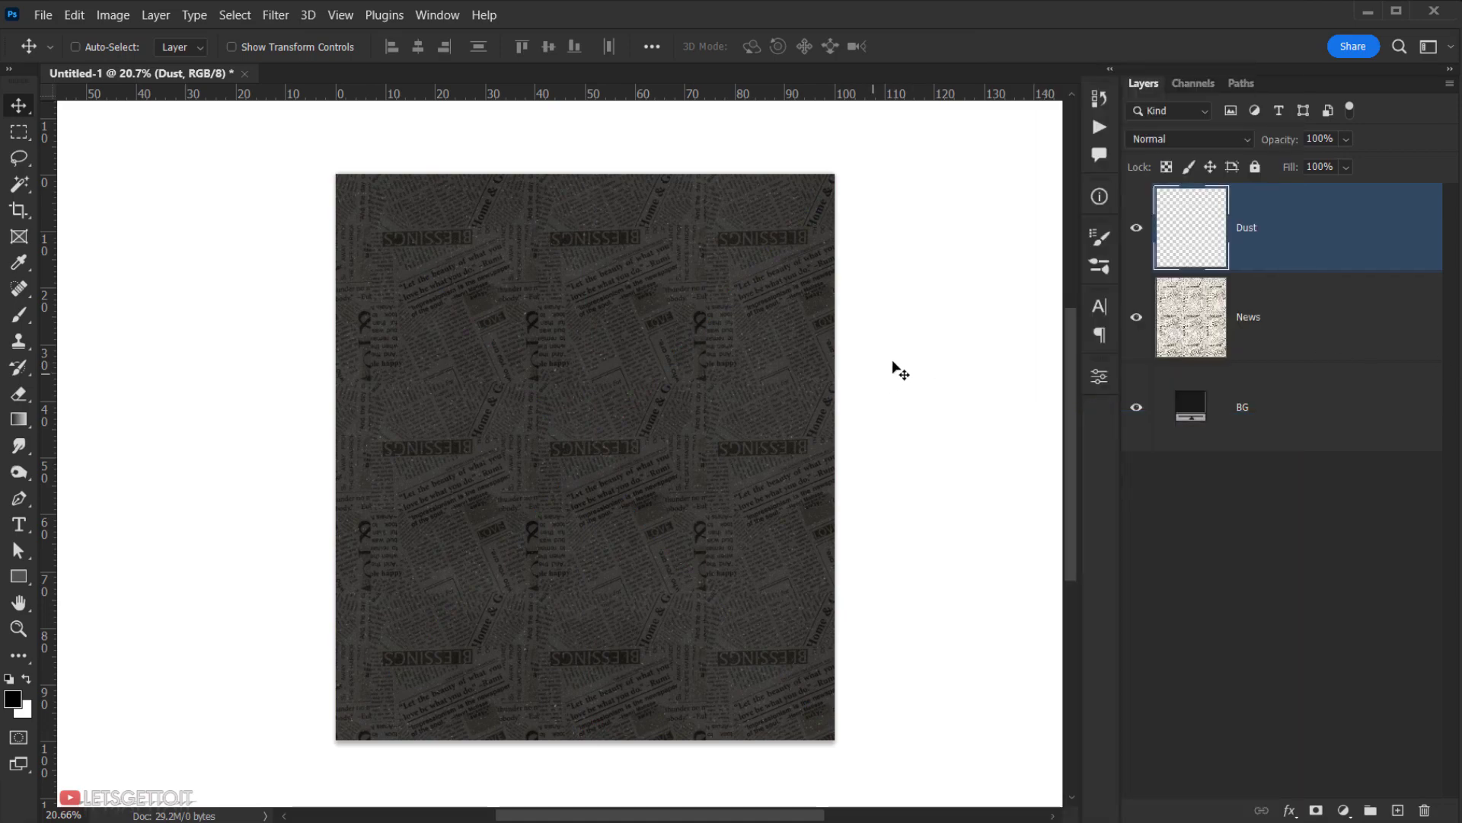
scroll(640, 480, up, 3)
drag(585, 411, 574, 340)
scroll(452, 343, up, 2)
scroll(607, 303, up, 2)
click(1324, 167)
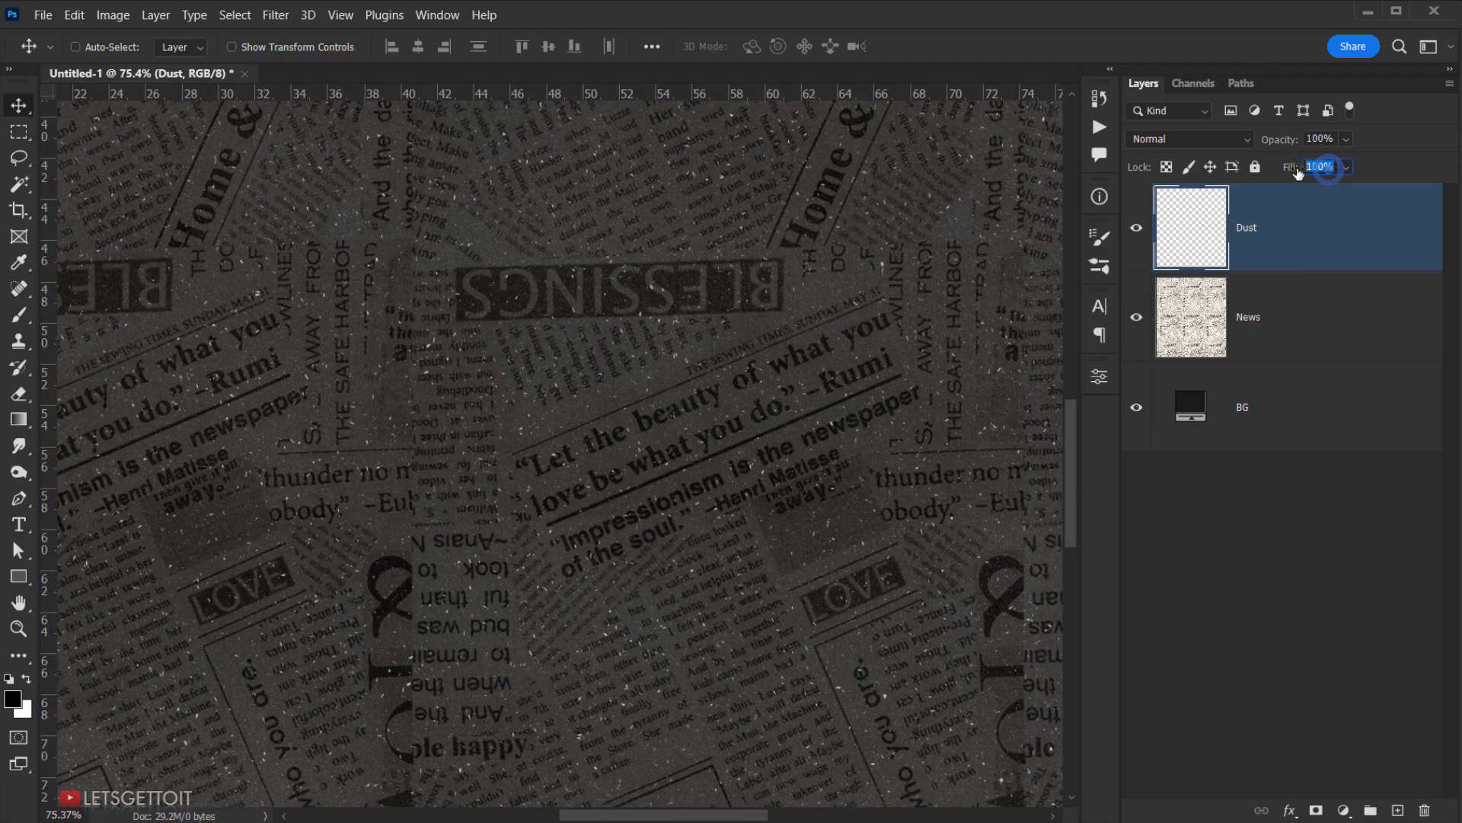
text(60)
key(Return)
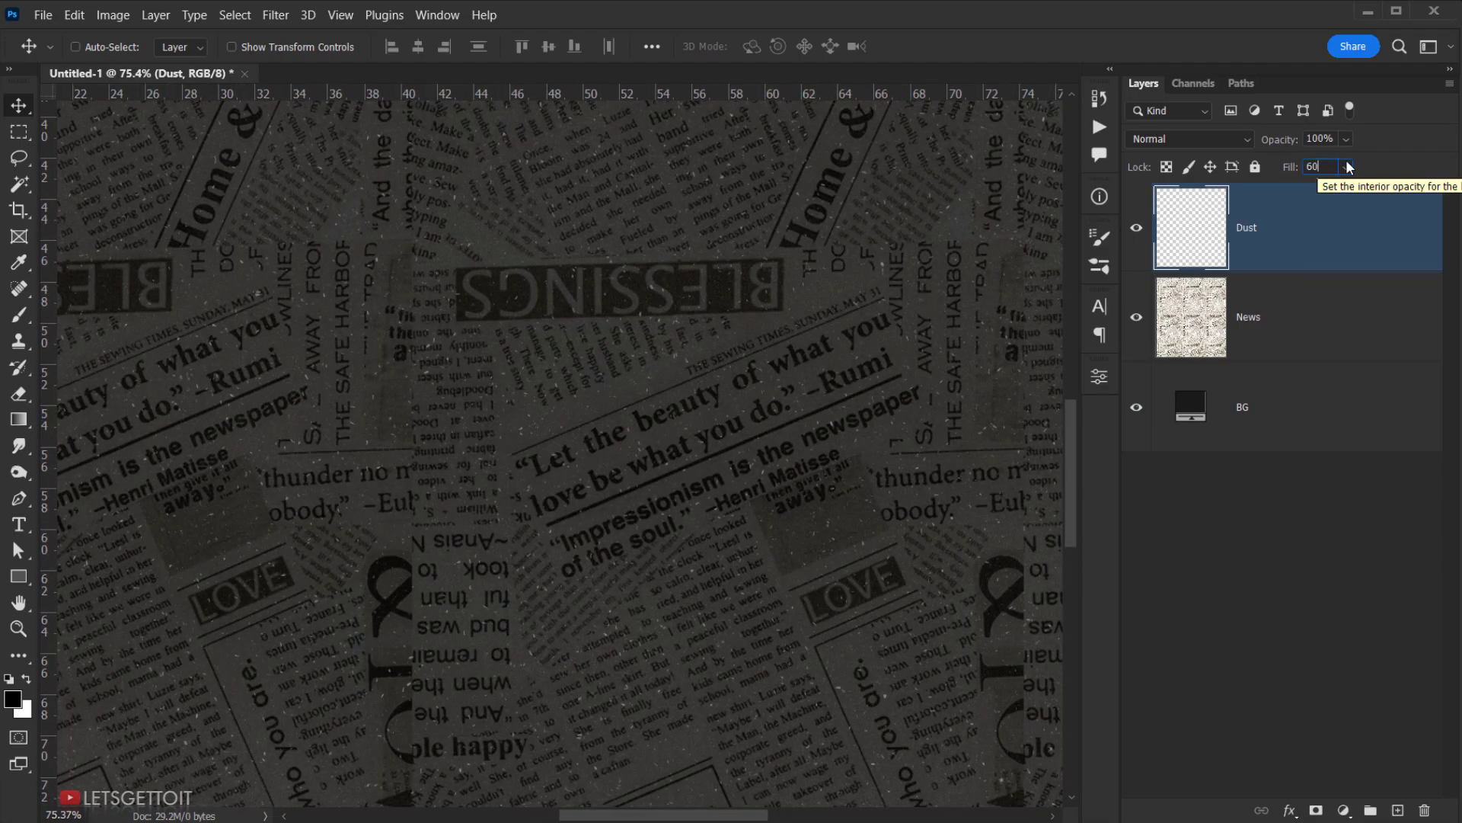
Add a gradient fill layer above the Dust layer.
key(ctrl+0)
drag(725, 306, 726, 328)
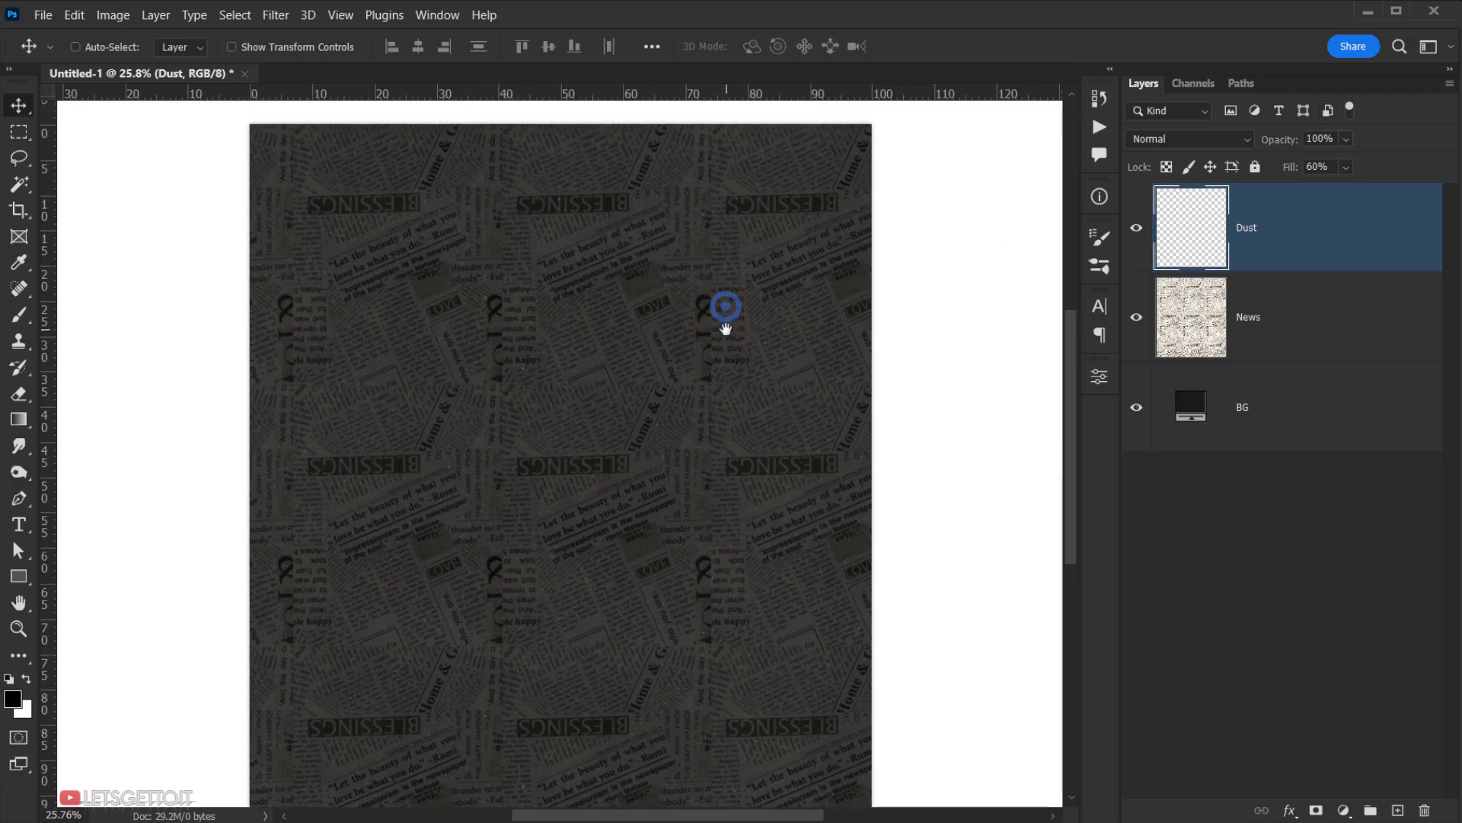
key(ctrl+0)
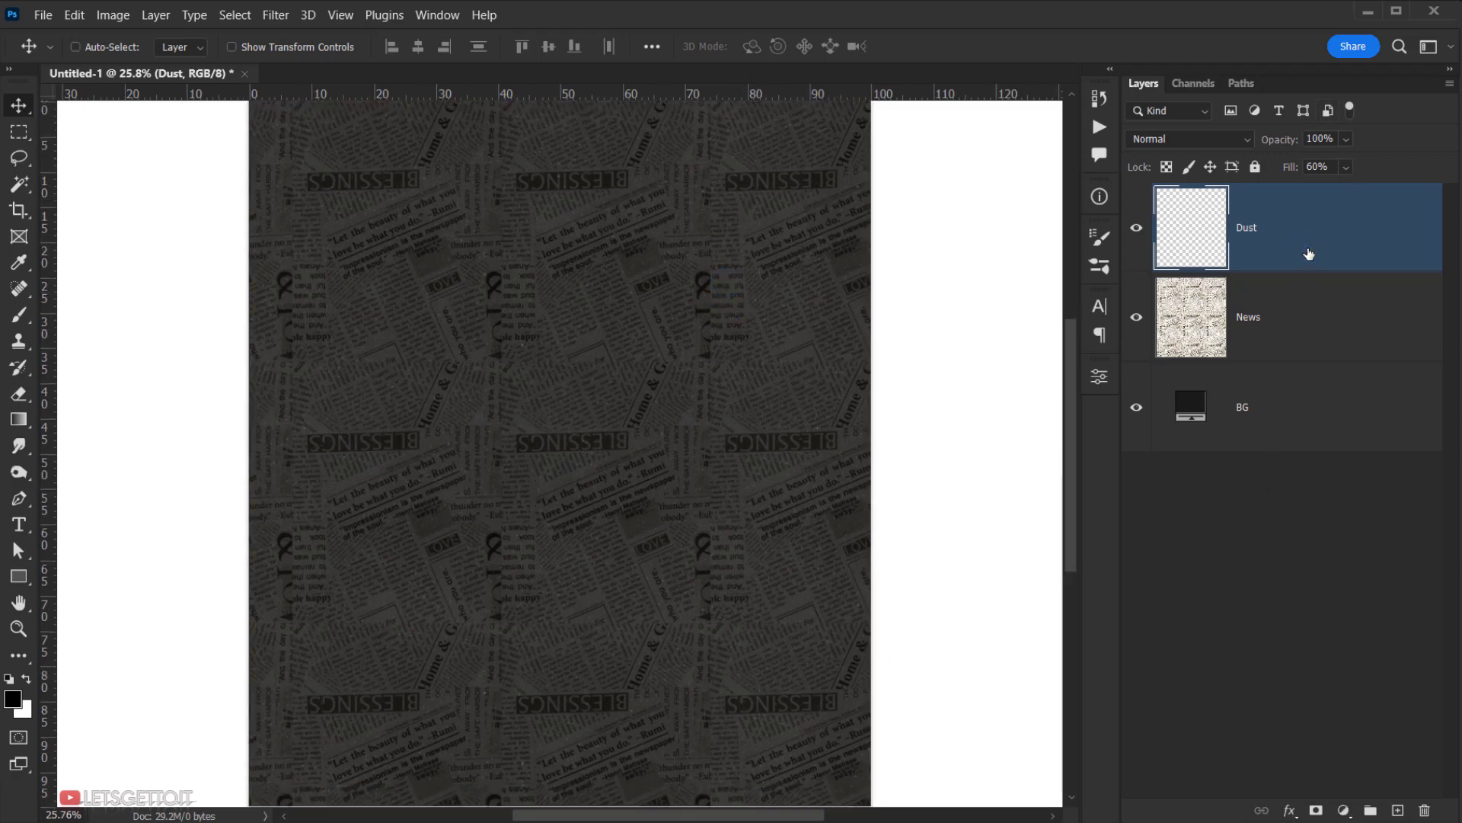
scroll(567, 434, down, 2)
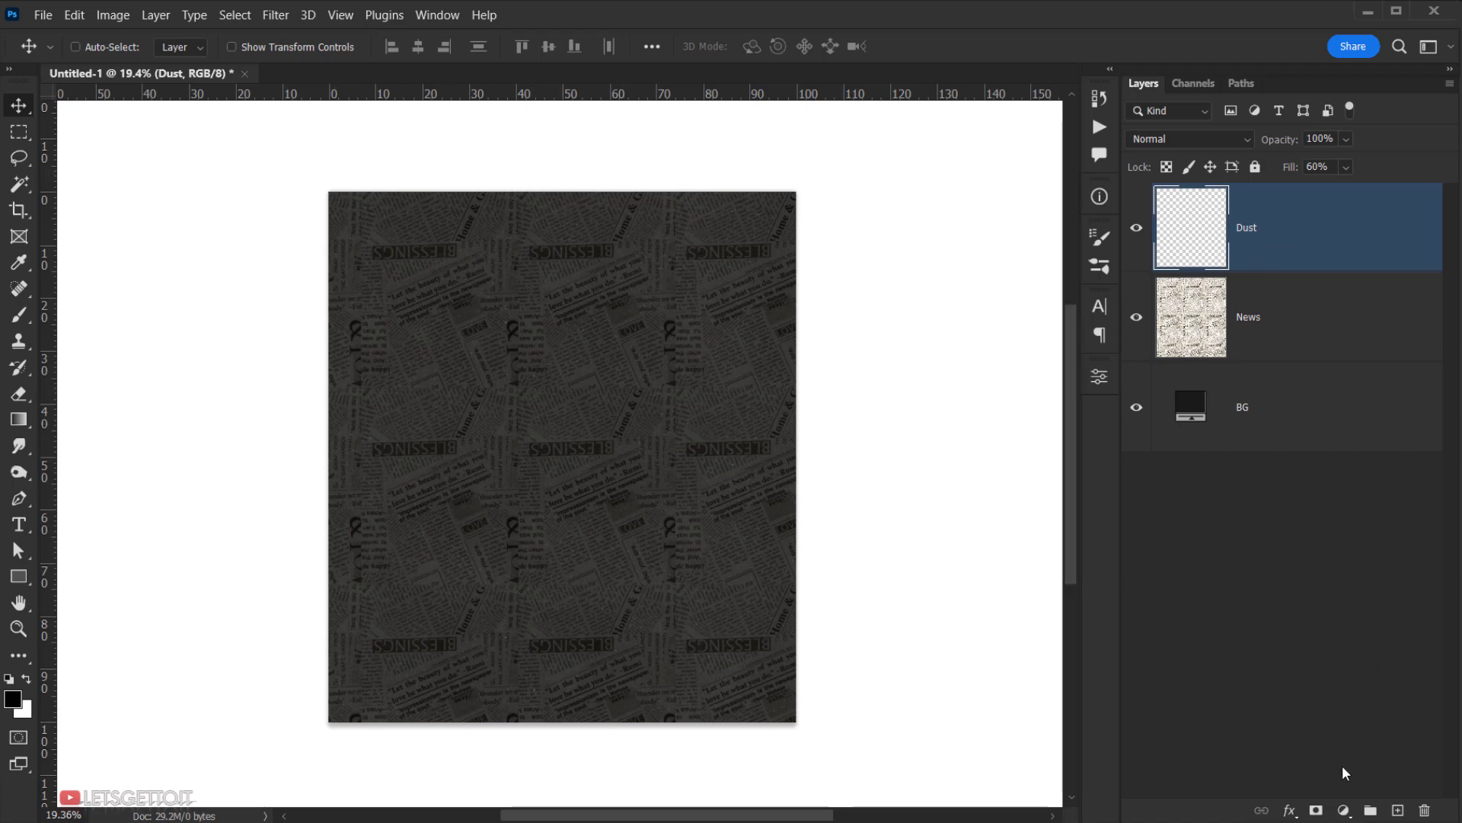
click(1344, 811)
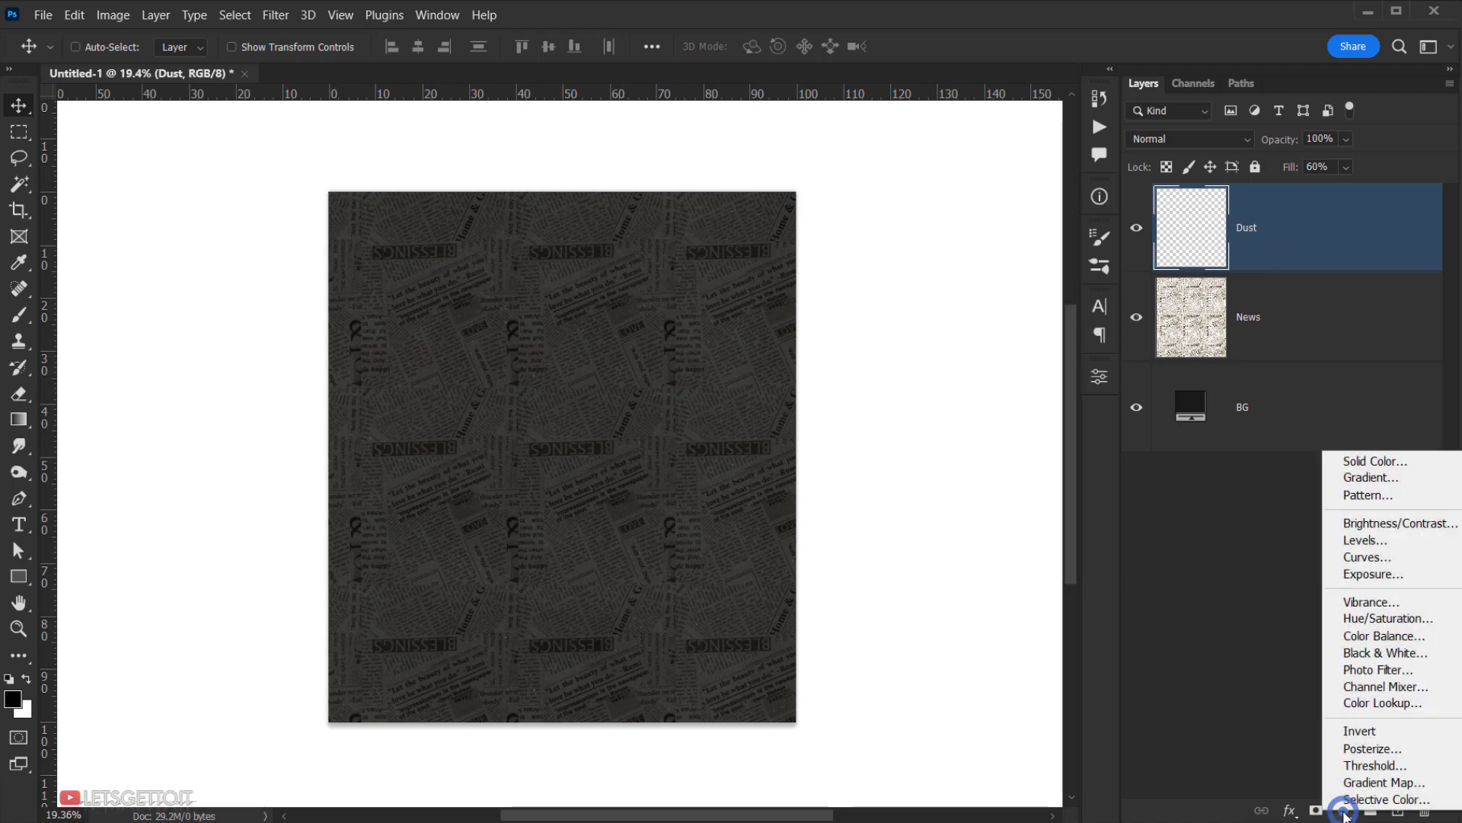
click(1345, 478)
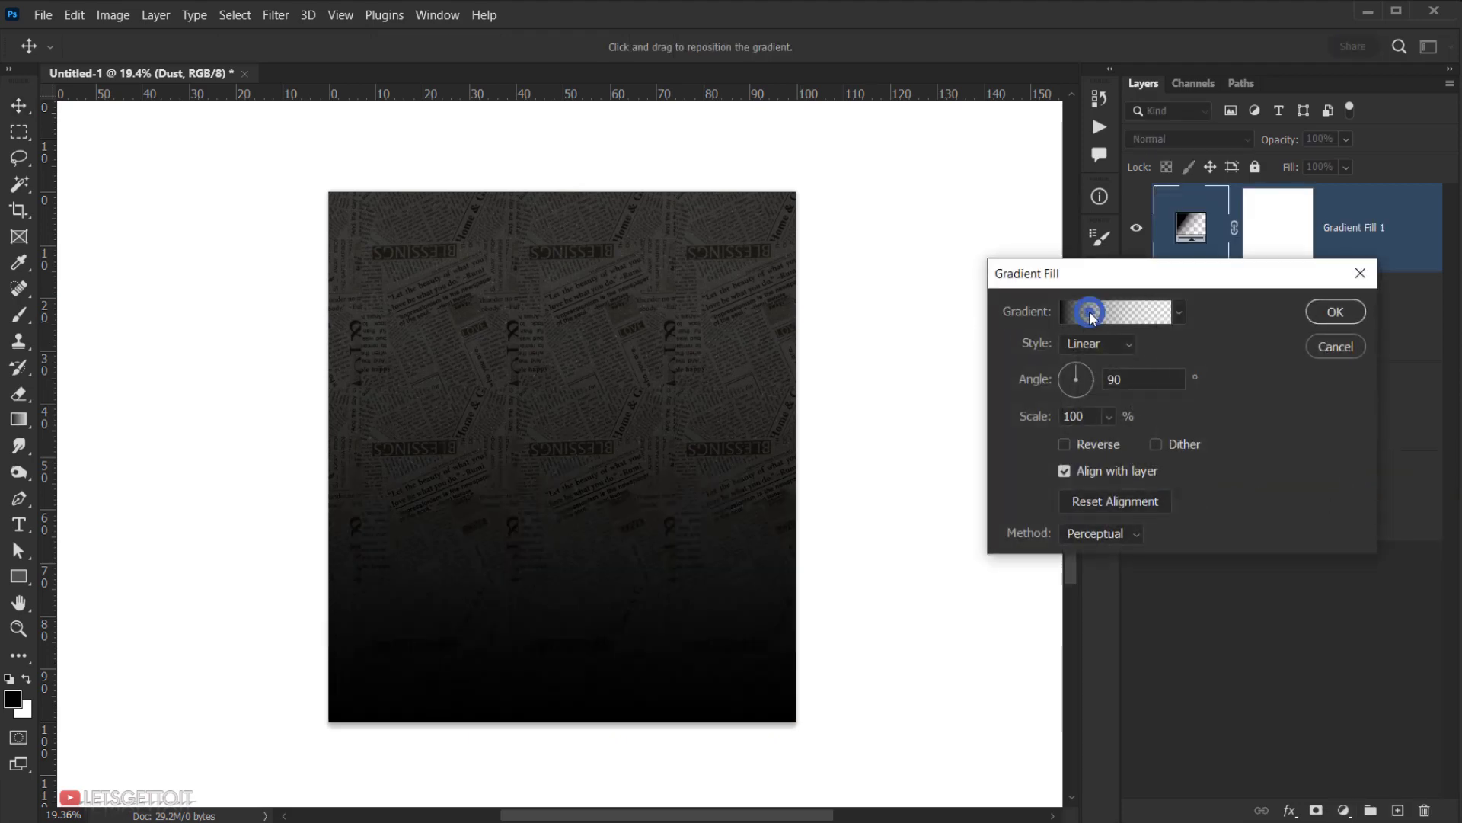
Edit the gradient, keeping the start colour stop black and changing the colour stop at location 100% to white (#ffffff).
click(1091, 312)
click(983, 618)
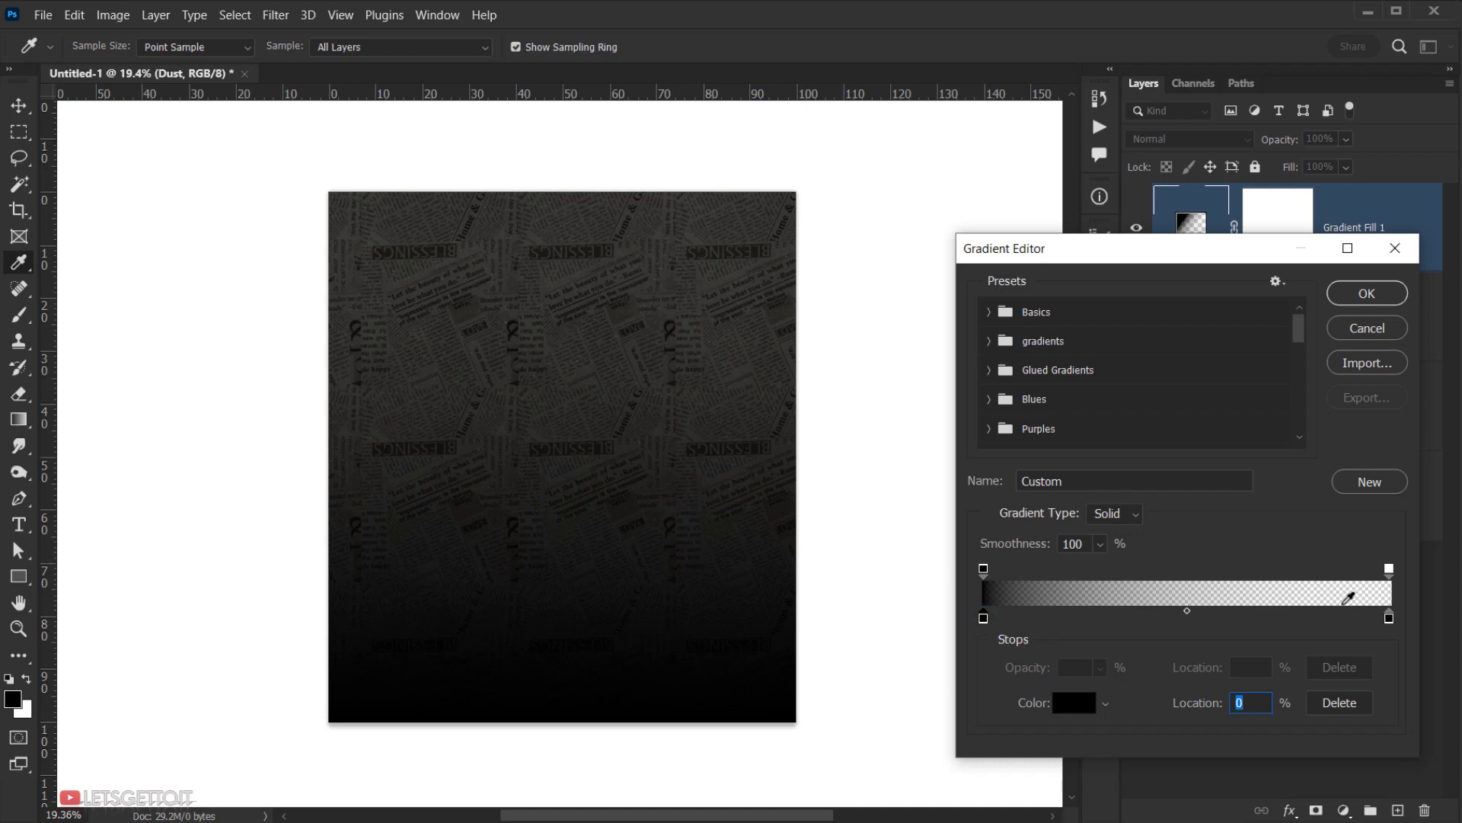
click(1389, 618)
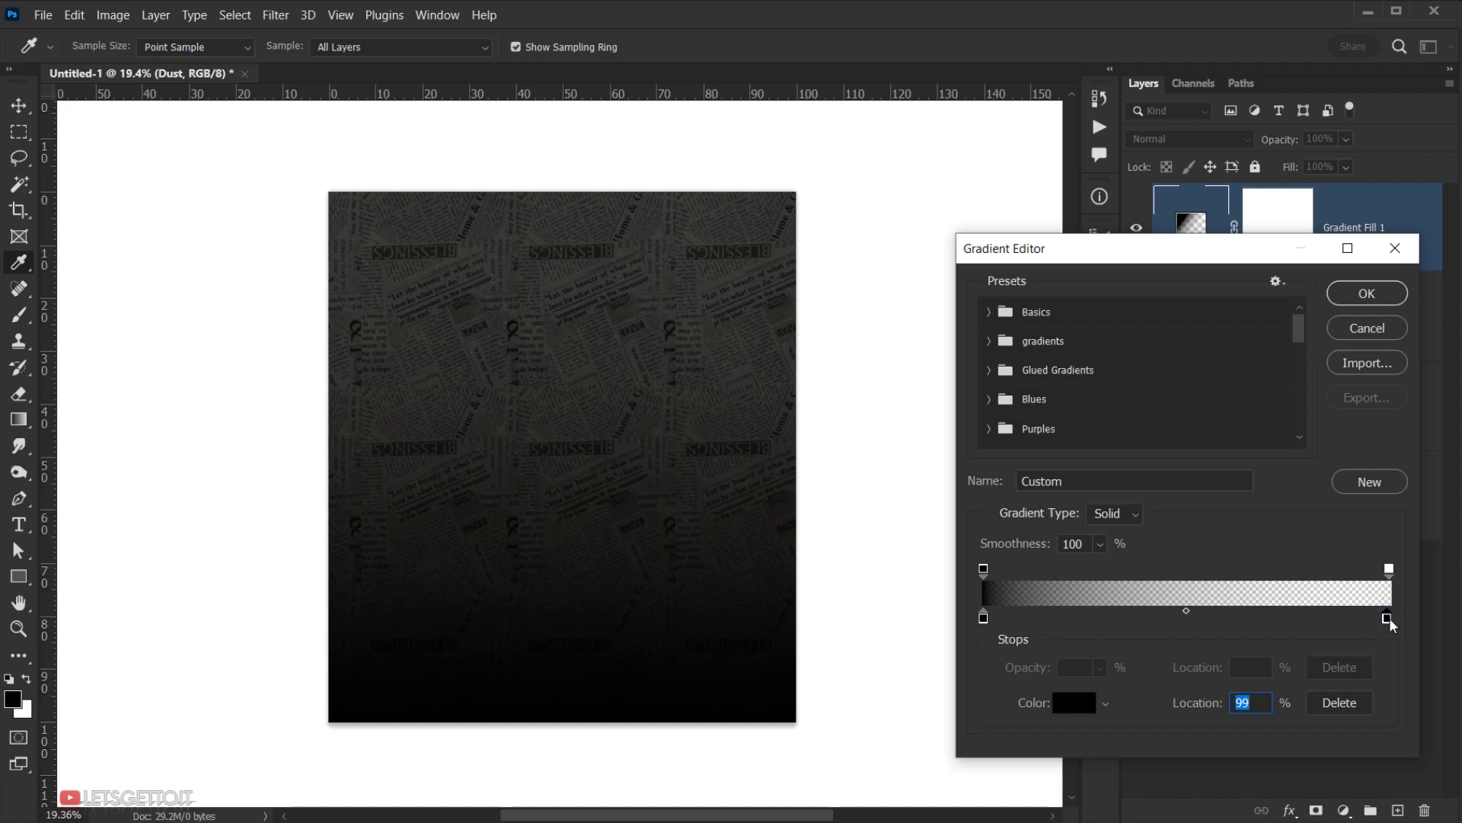
click(1072, 700)
drag(856, 404, 856, 259)
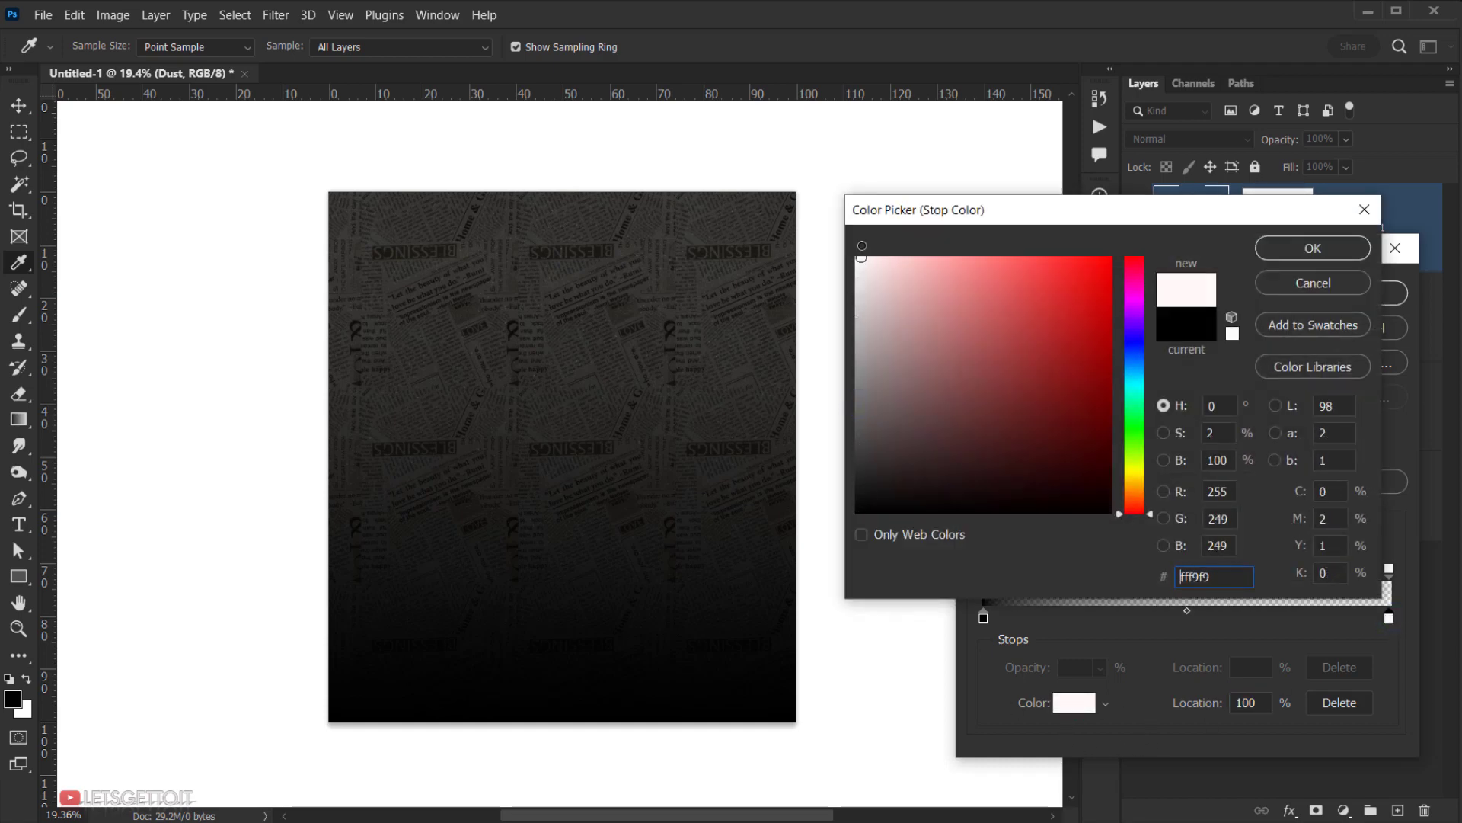
click(1320, 255)
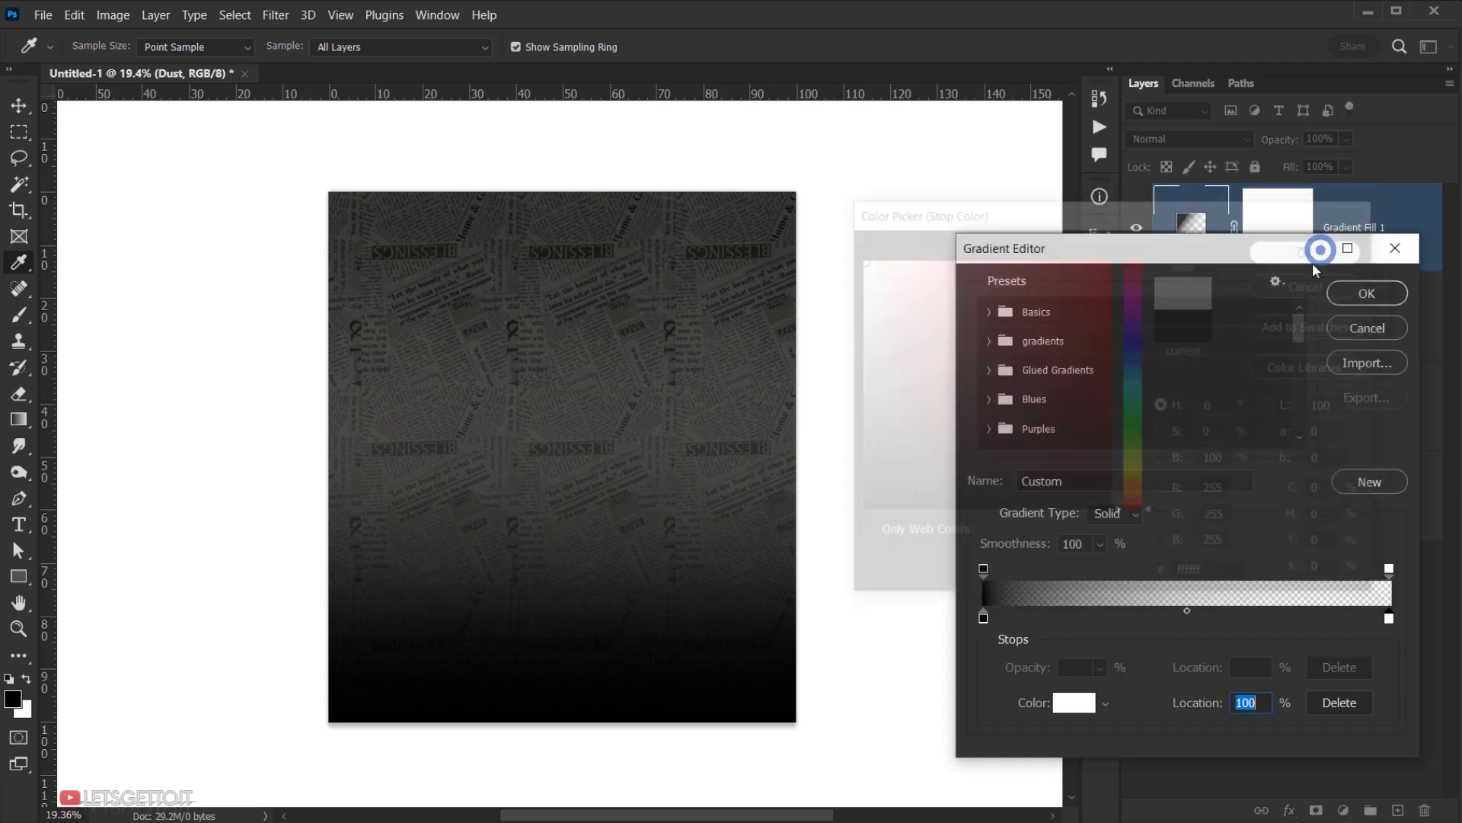
Raise the opacity of the gradient's end opacity stop to 100% and accept the edited gradient.
click(1389, 569)
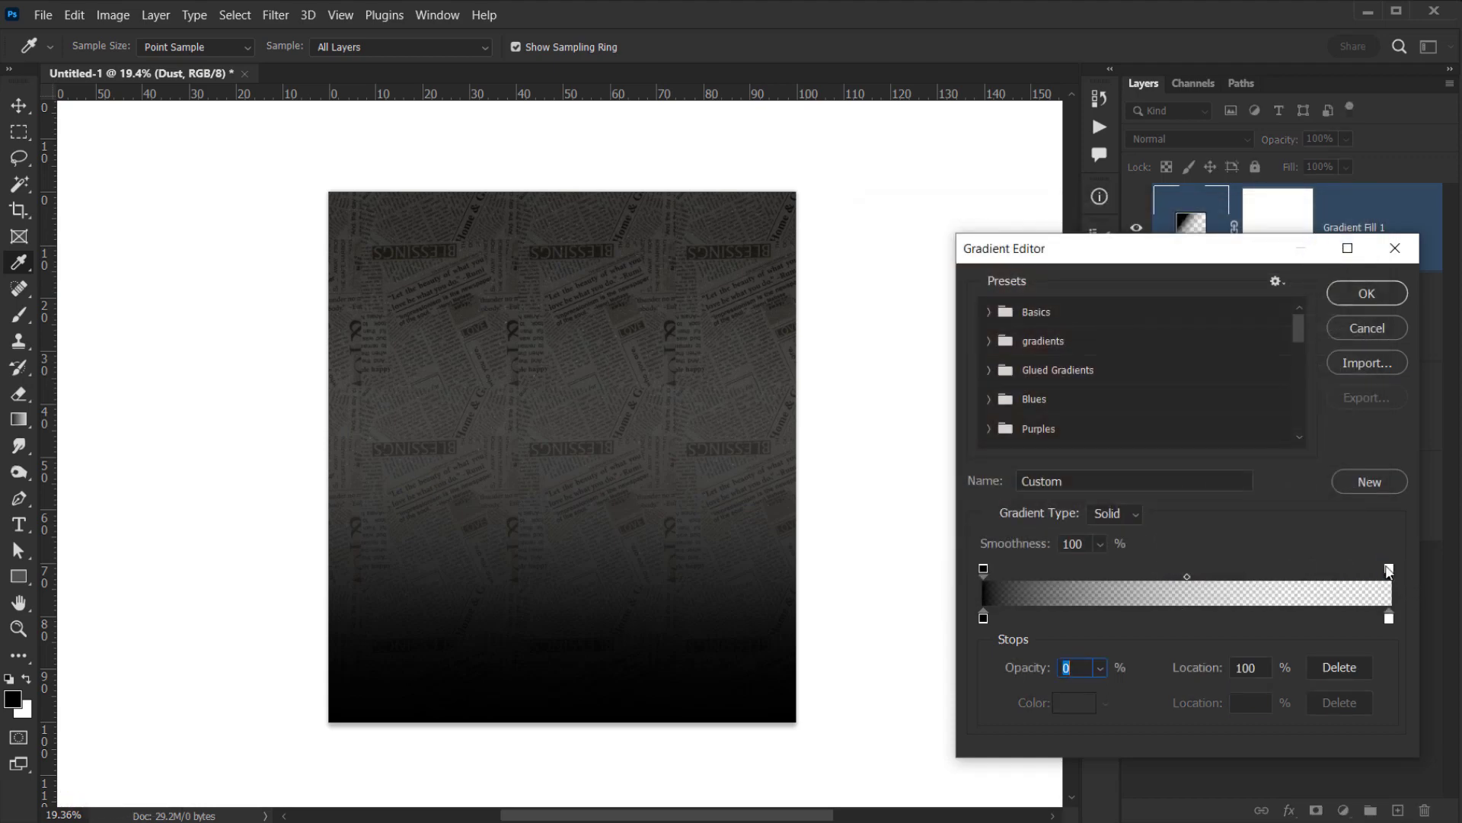
click(1082, 665)
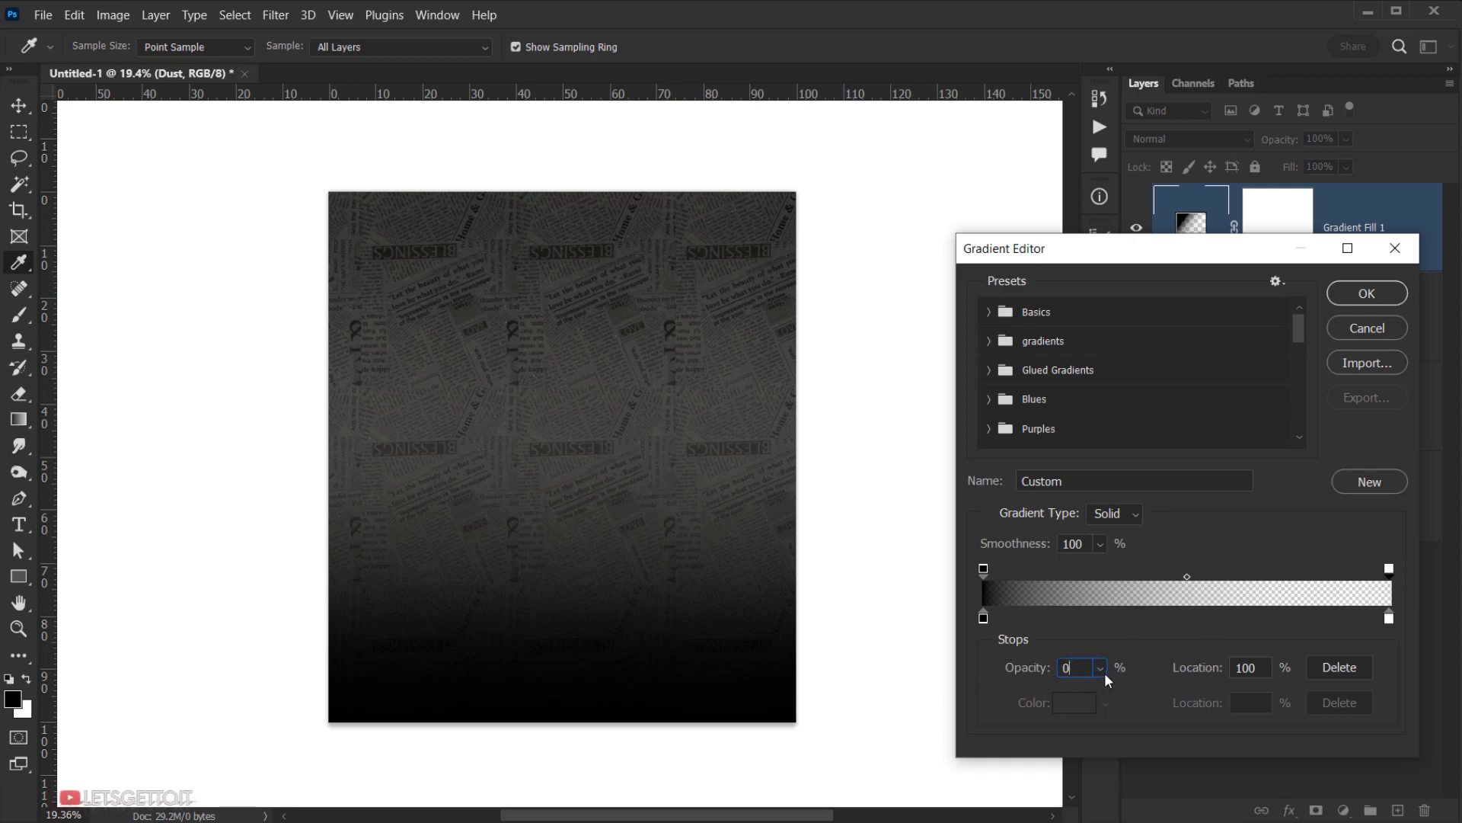
click(1104, 673)
drag(1103, 690, 1217, 679)
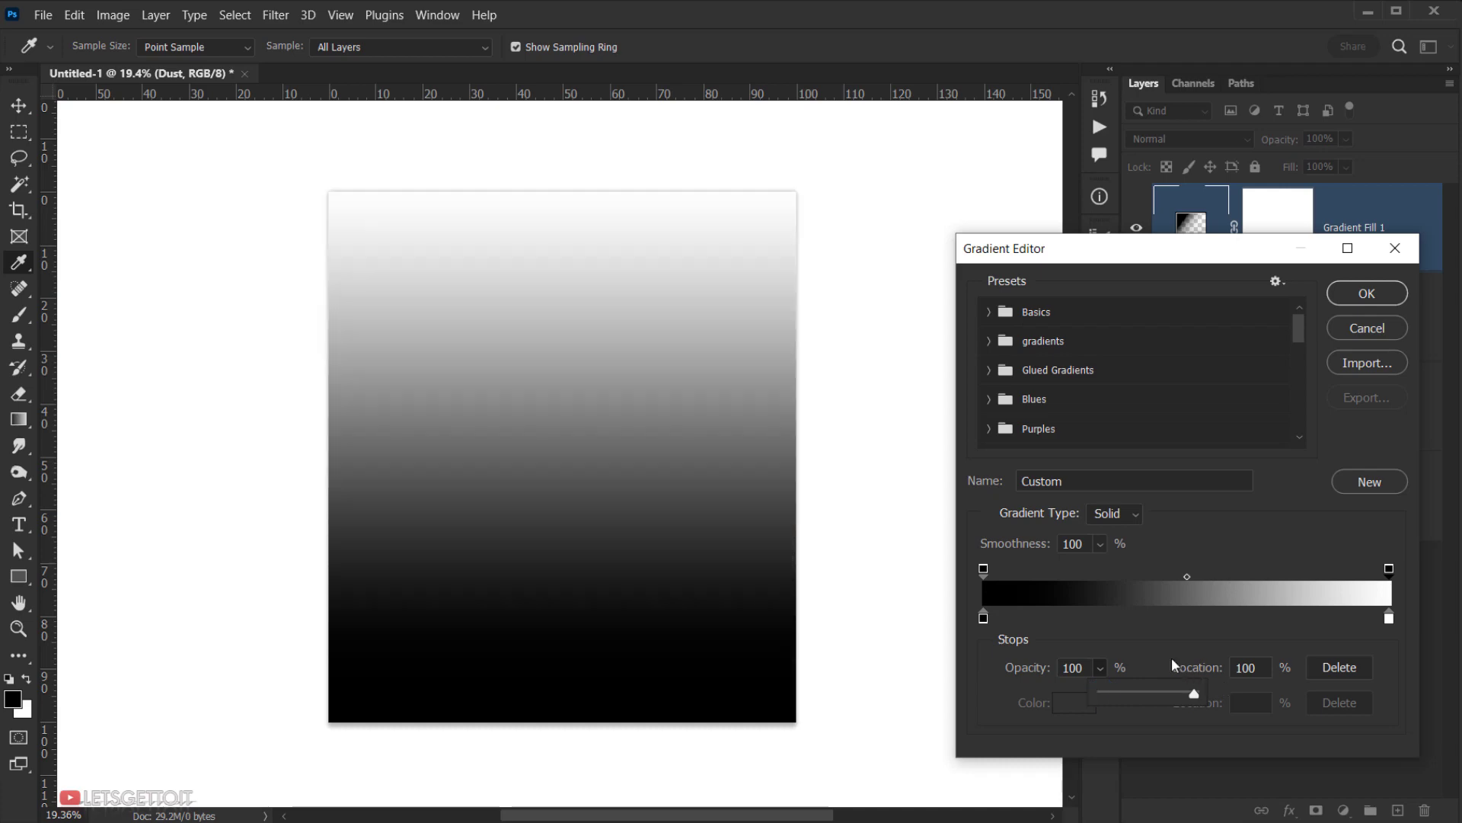
click(1365, 297)
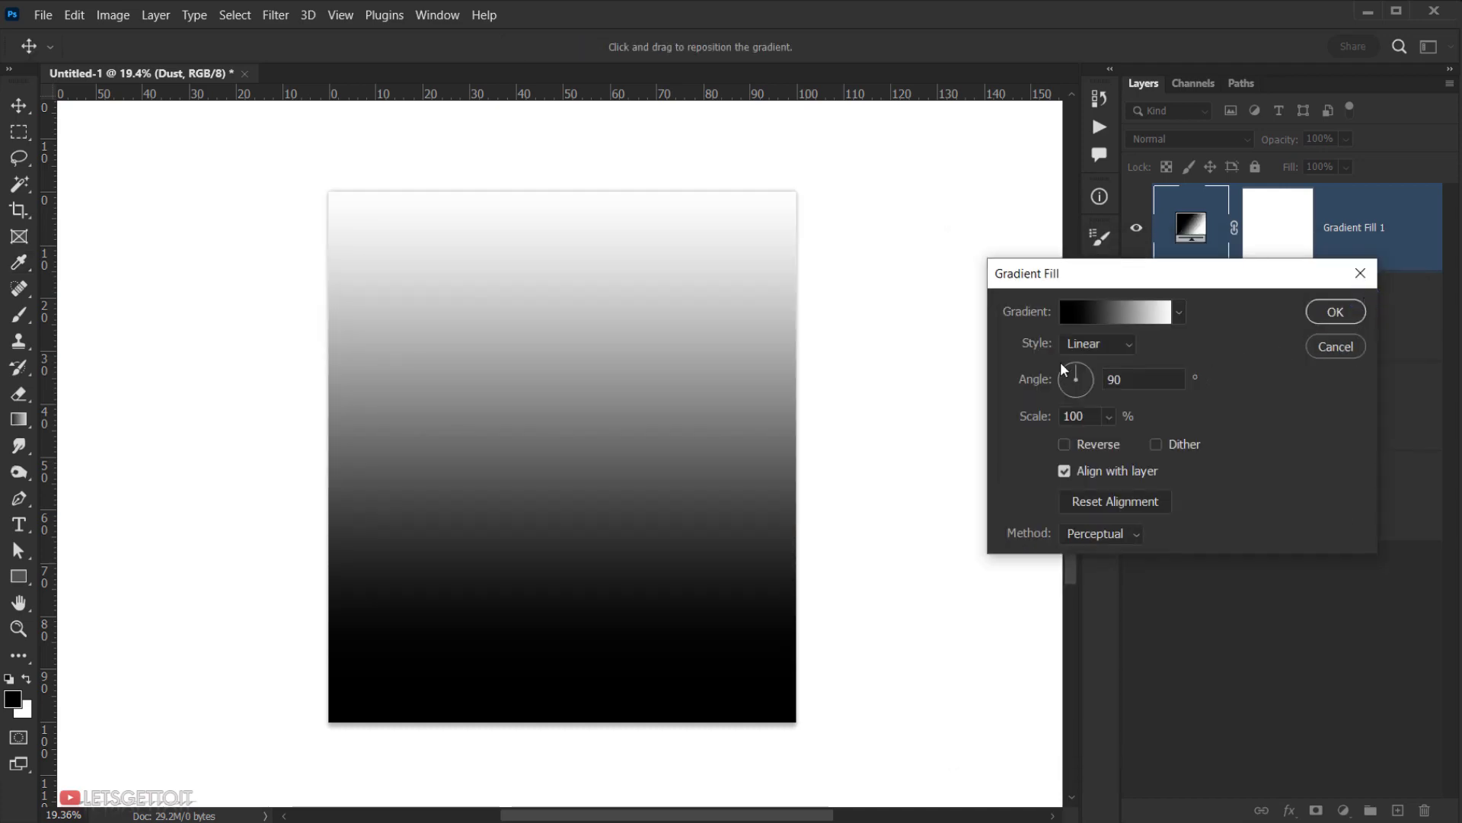
Make the gradient fill radial and reversed with a scale of 150%, and apply it.
click(1113, 344)
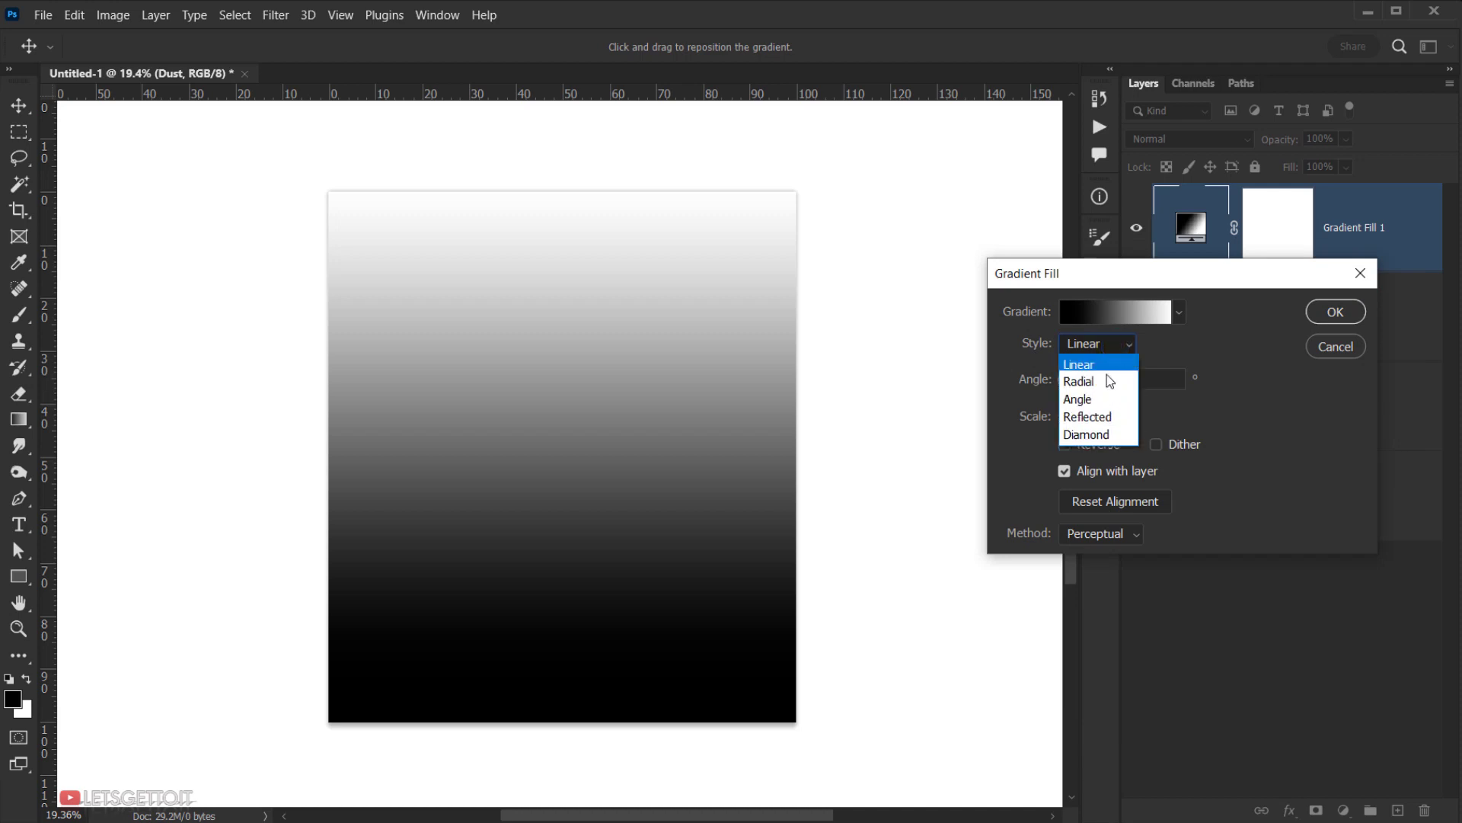
click(1092, 382)
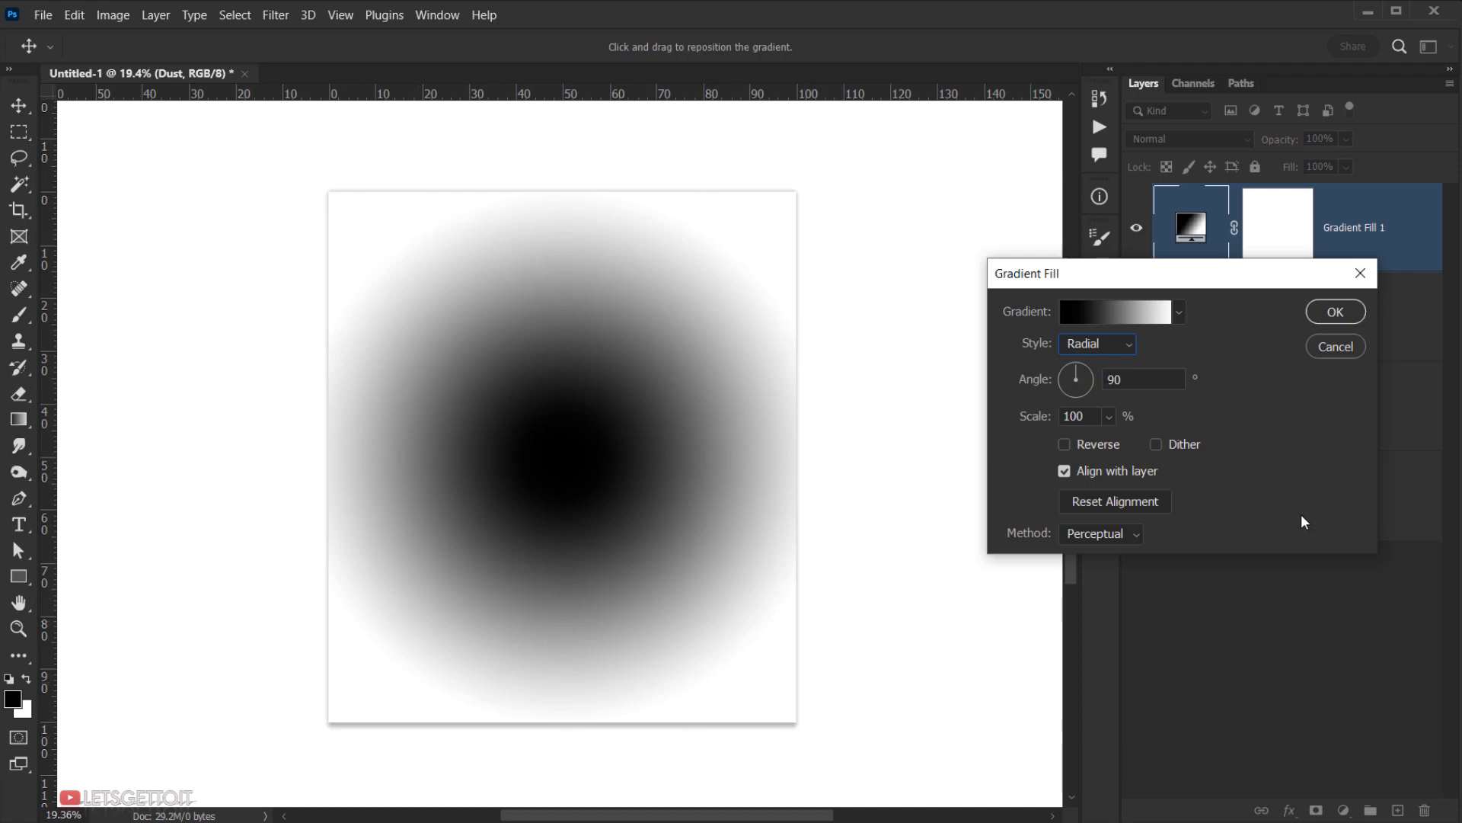
click(1065, 444)
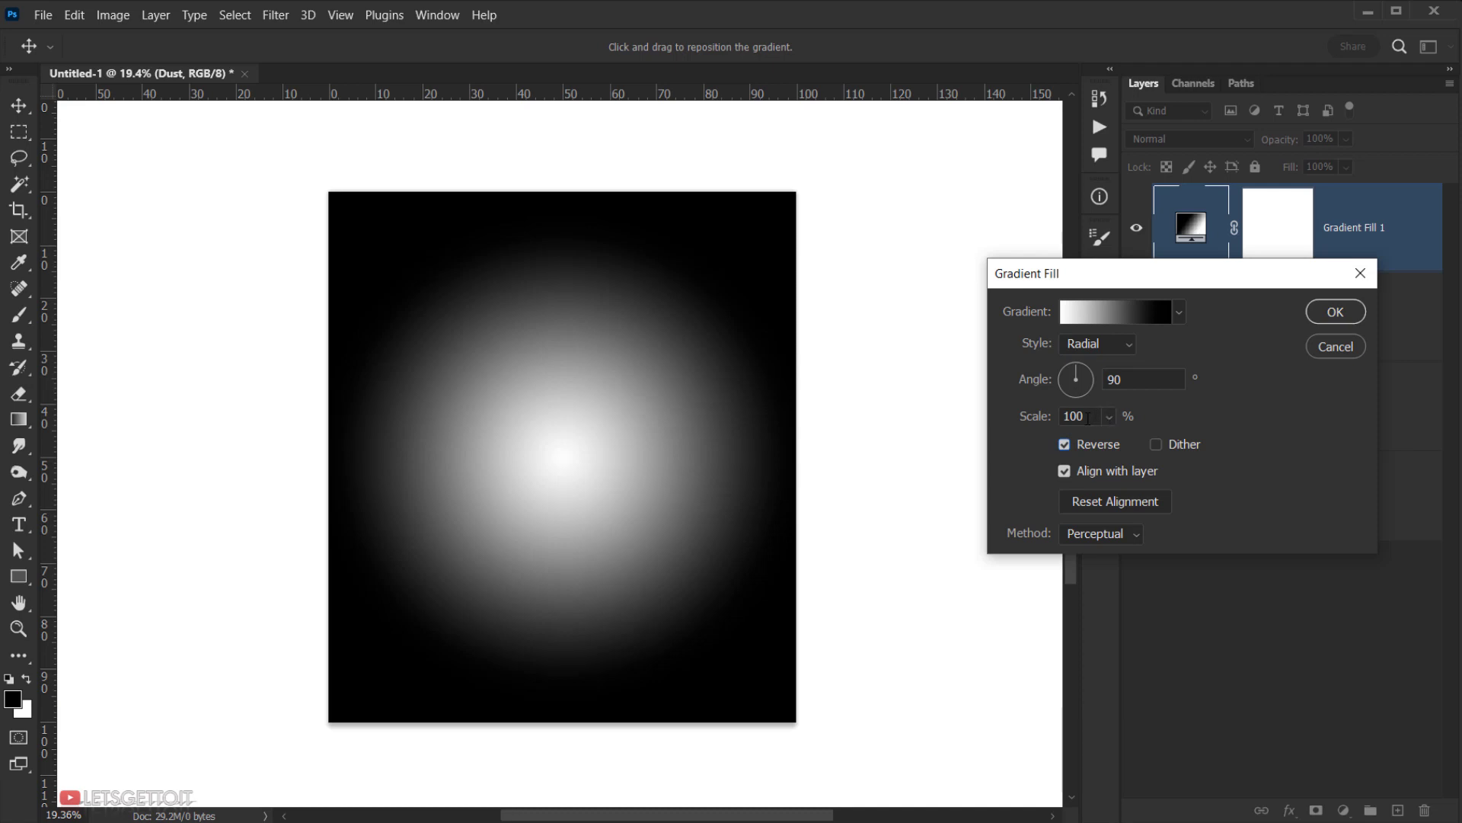
double_click(1087, 418)
text(15)
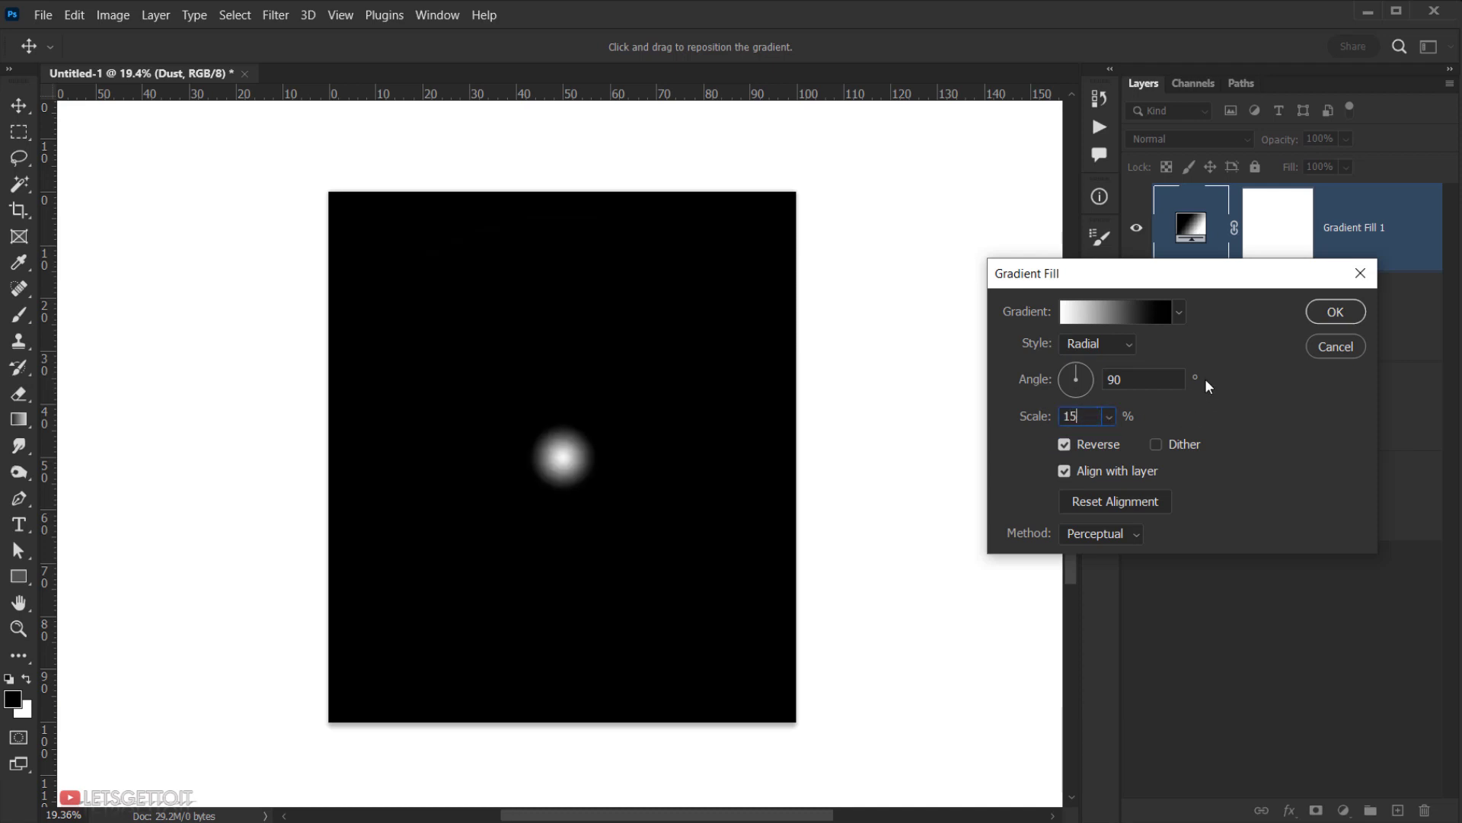
text(0)
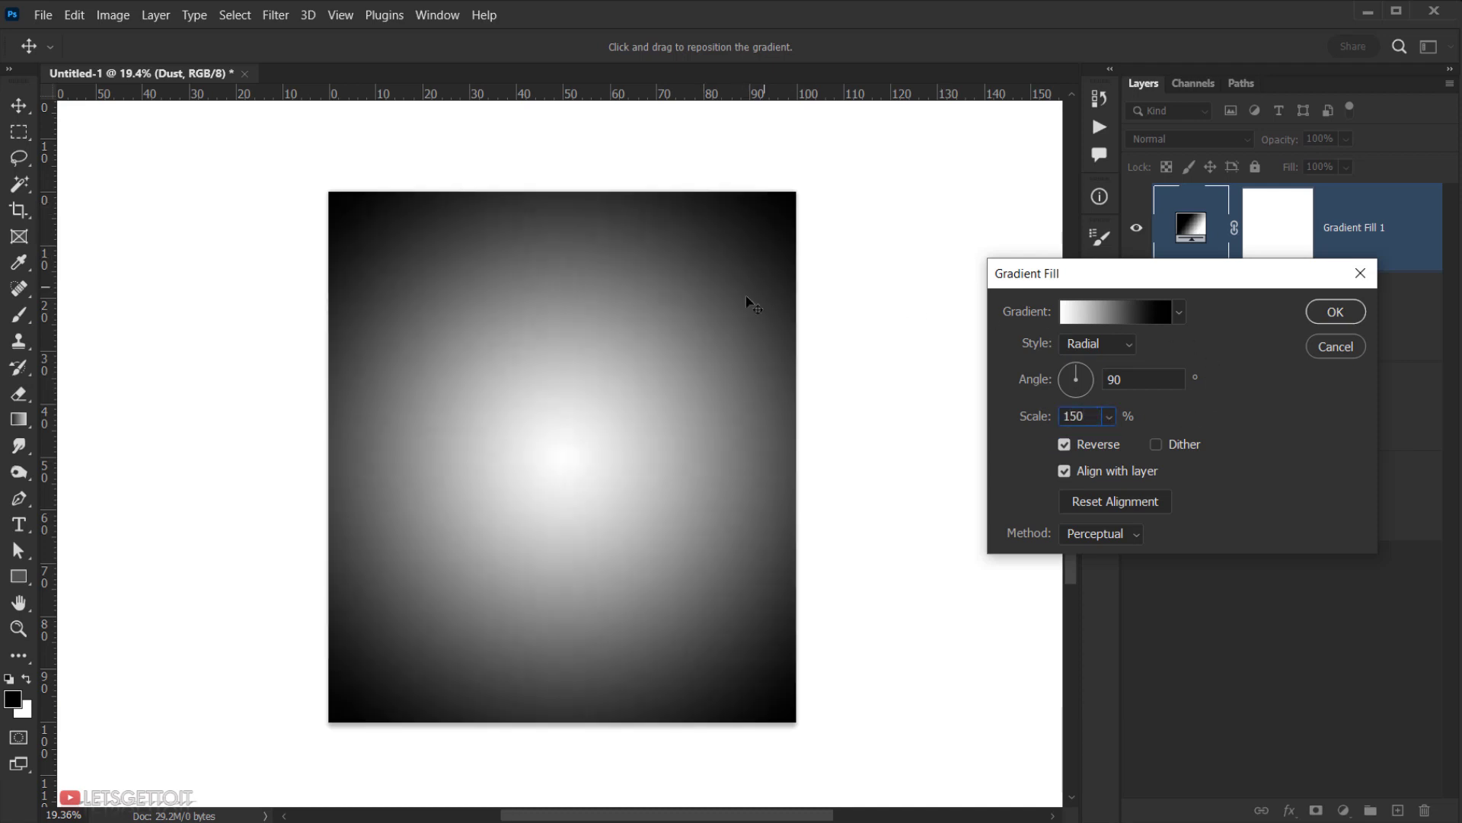
click(1328, 318)
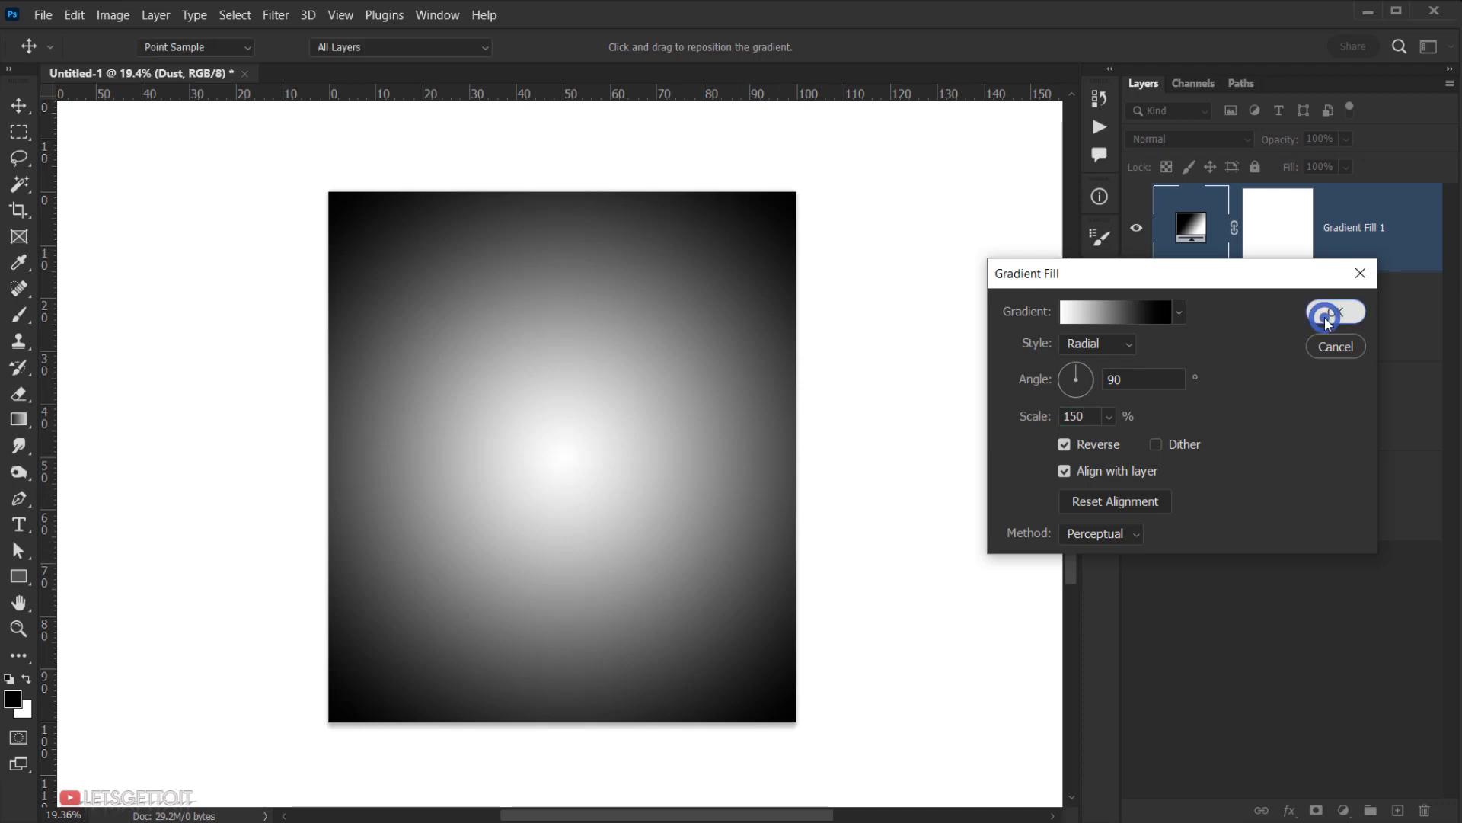
Set the gradient fill layer to Overlay blending with 60% fill and delete its layer mask.
click(1186, 139)
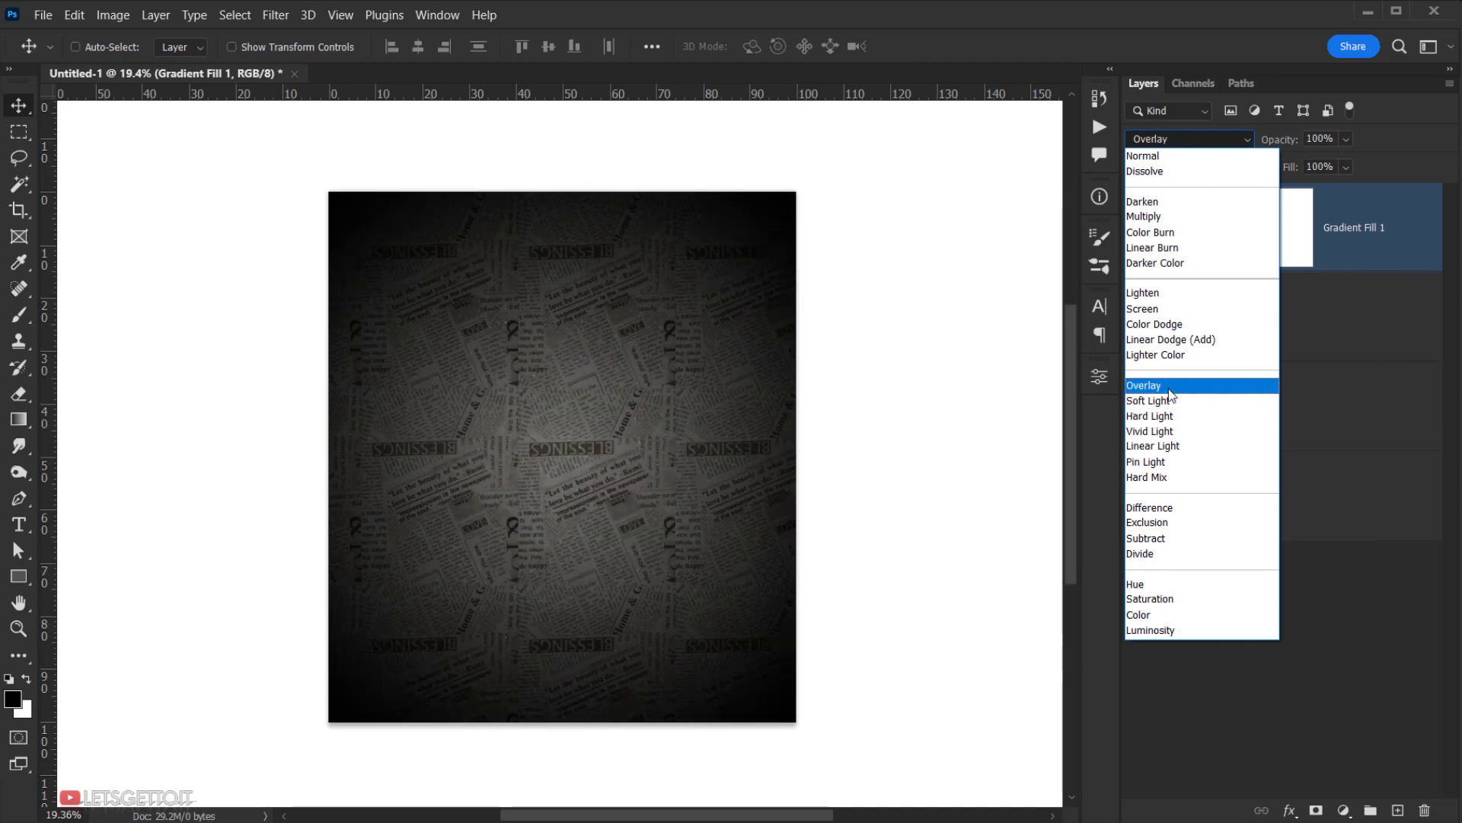
click(1166, 387)
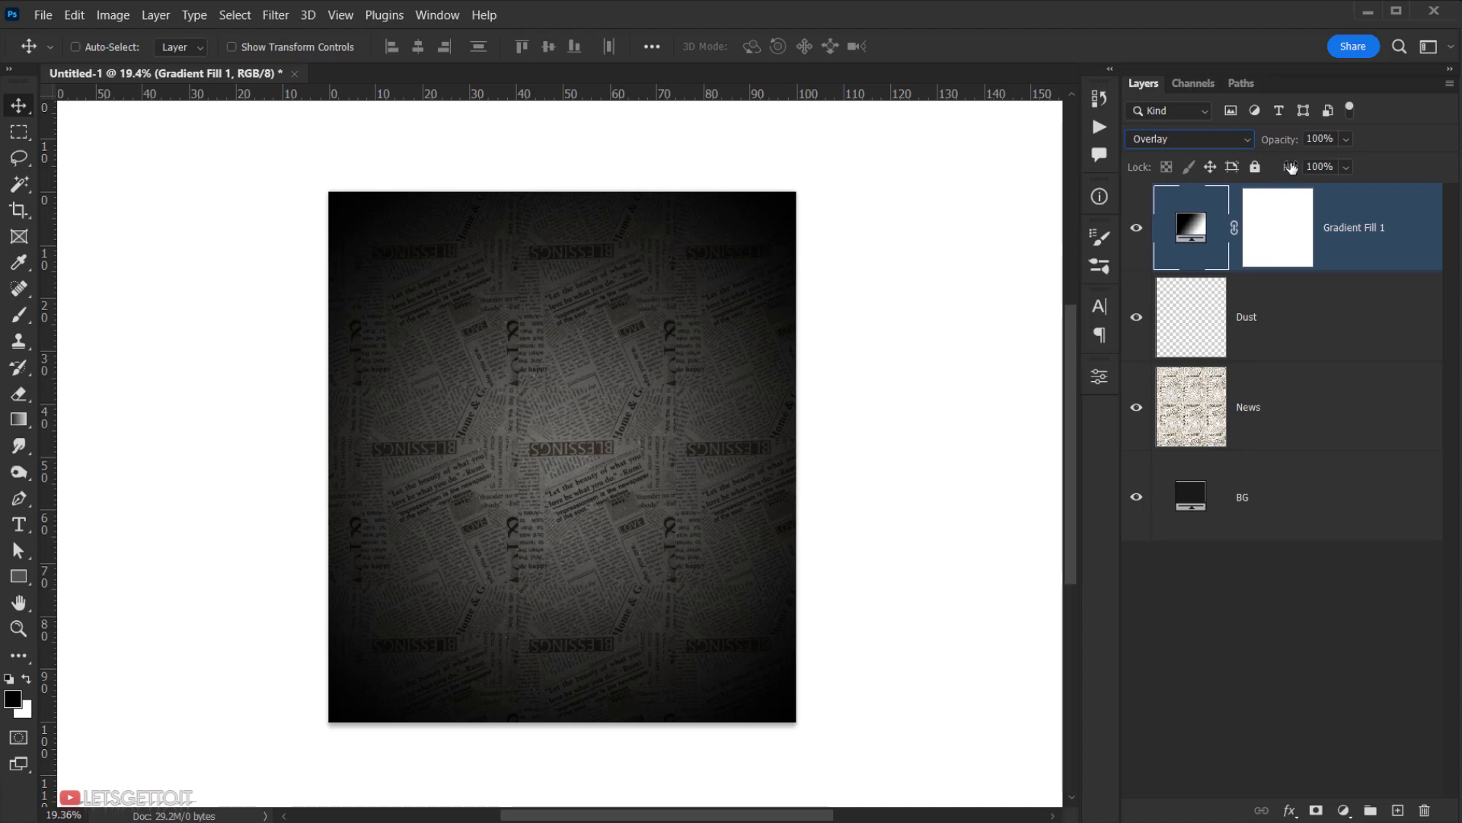
drag(1291, 167, 1265, 166)
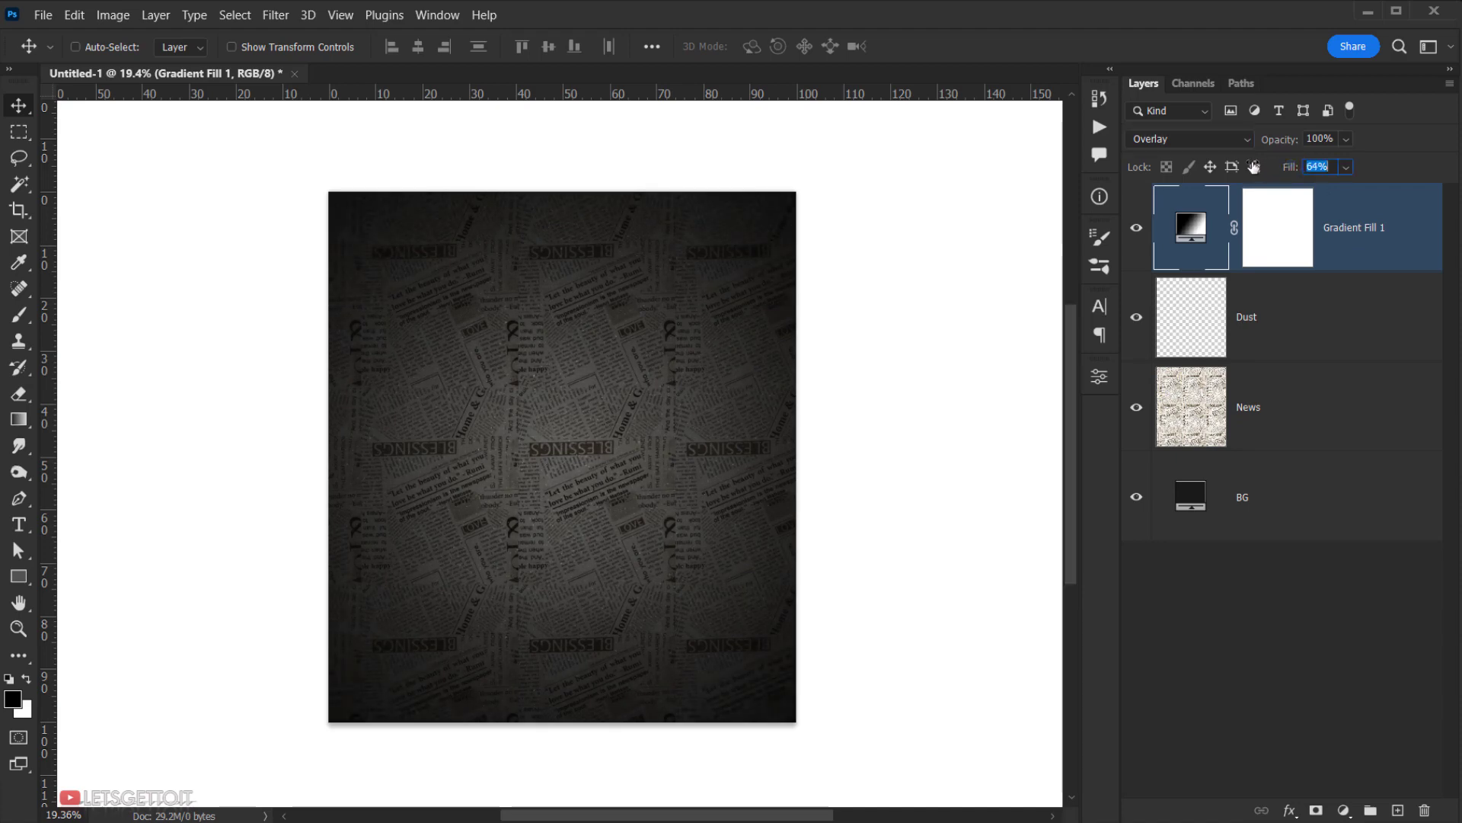
drag(1286, 228, 1440, 808)
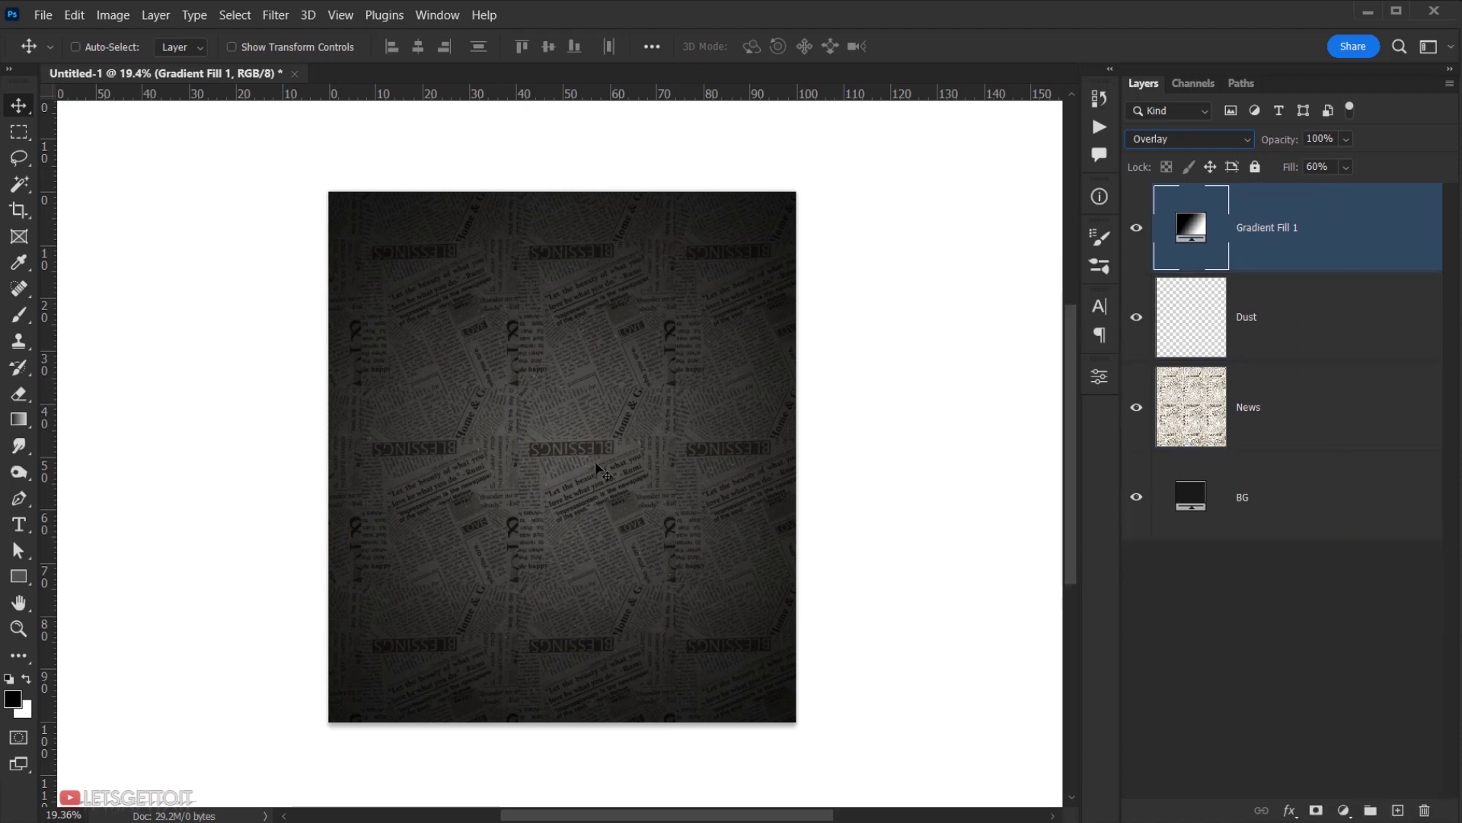
Examine how the radial gradient lights the newspaper background across the whole canvas.
drag(601, 472, 576, 453)
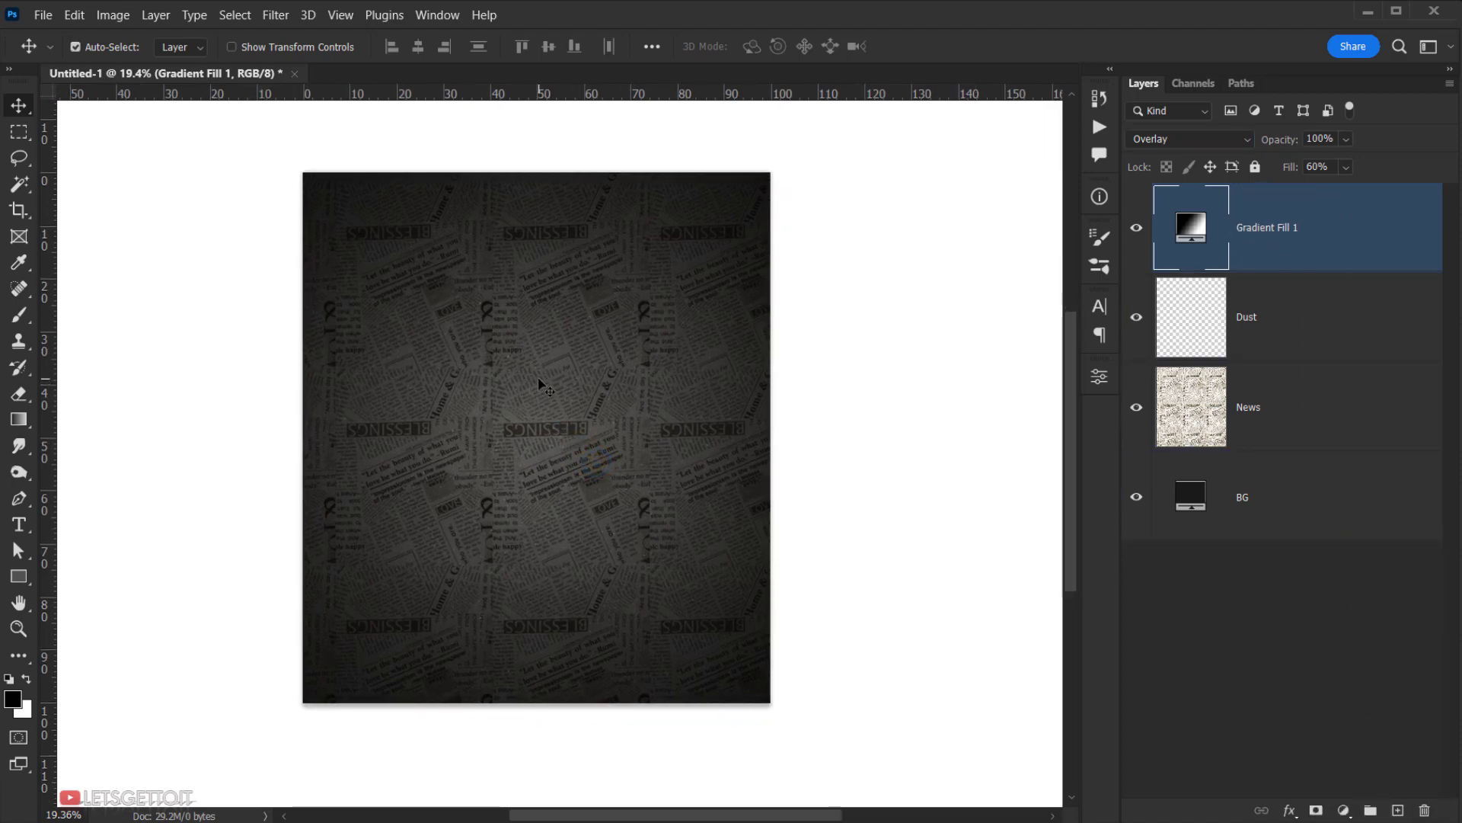
scroll(538, 384, up, 2)
scroll(647, 399, down, 1)
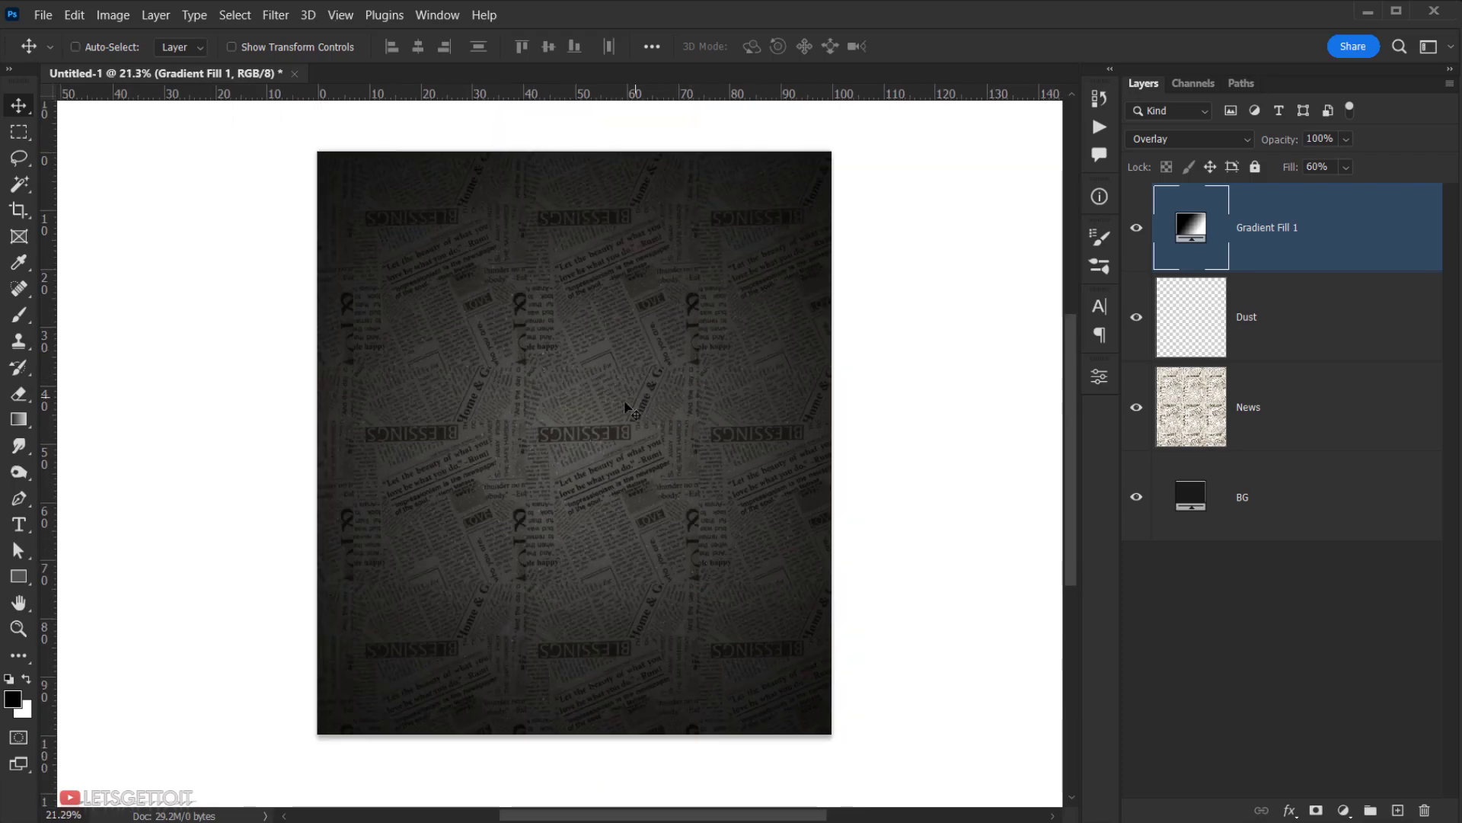
drag(583, 398, 562, 400)
scroll(428, 465, up, 4)
scroll(427, 463, down, 3)
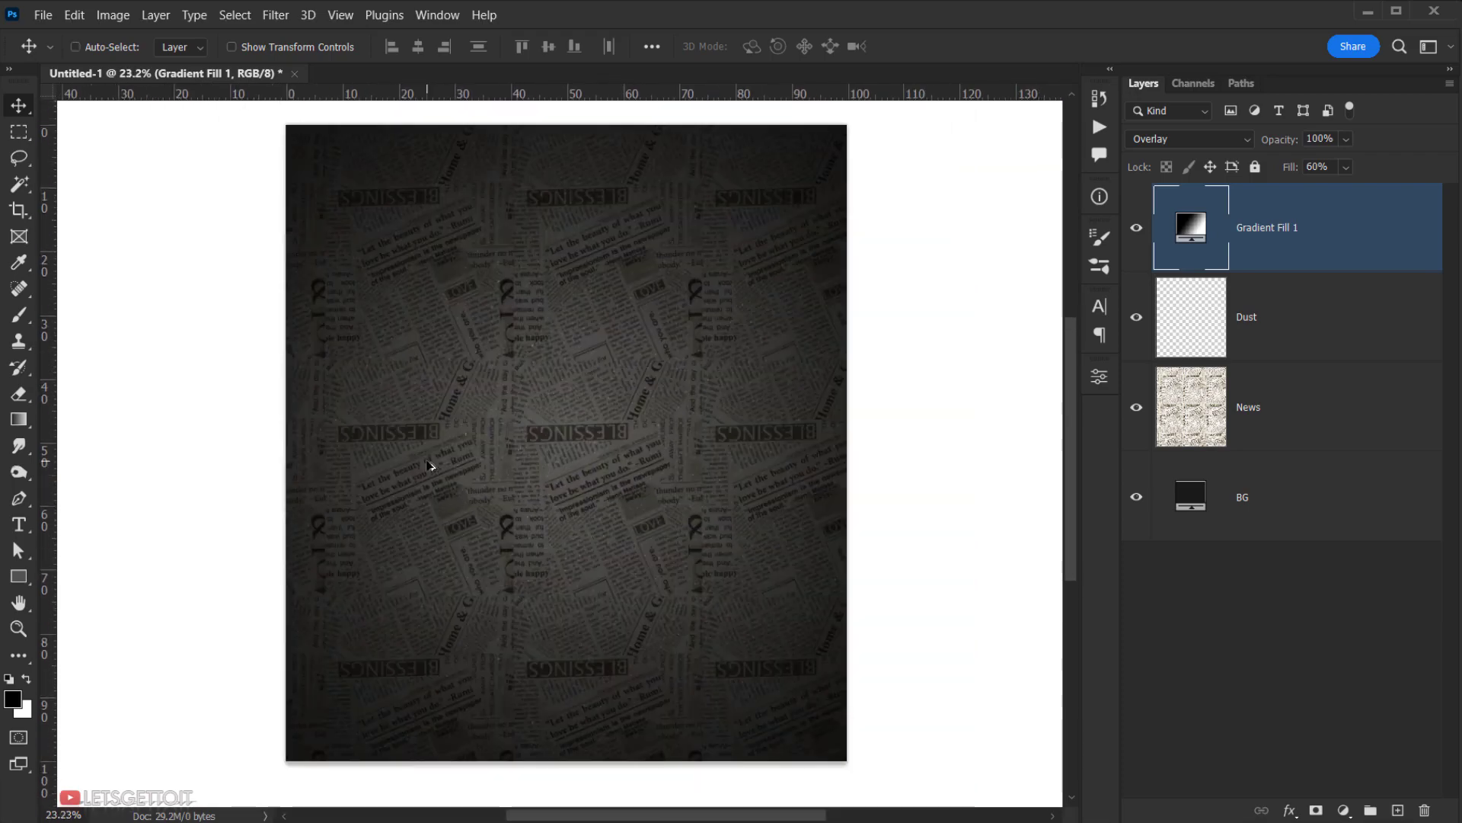
drag(518, 347, 780, 338)
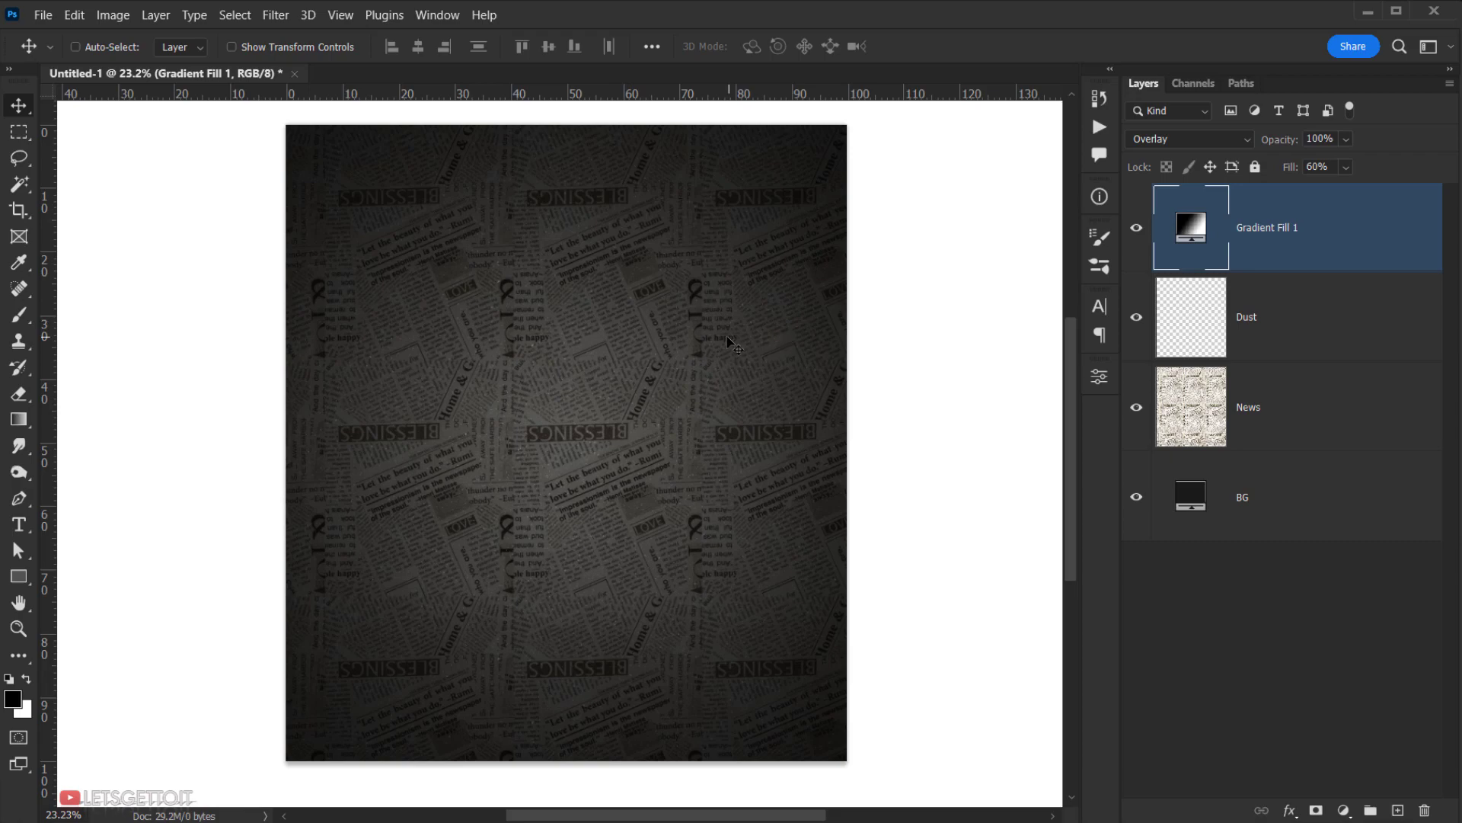
Reduce the News layer's opacity to 80%.
click(1202, 399)
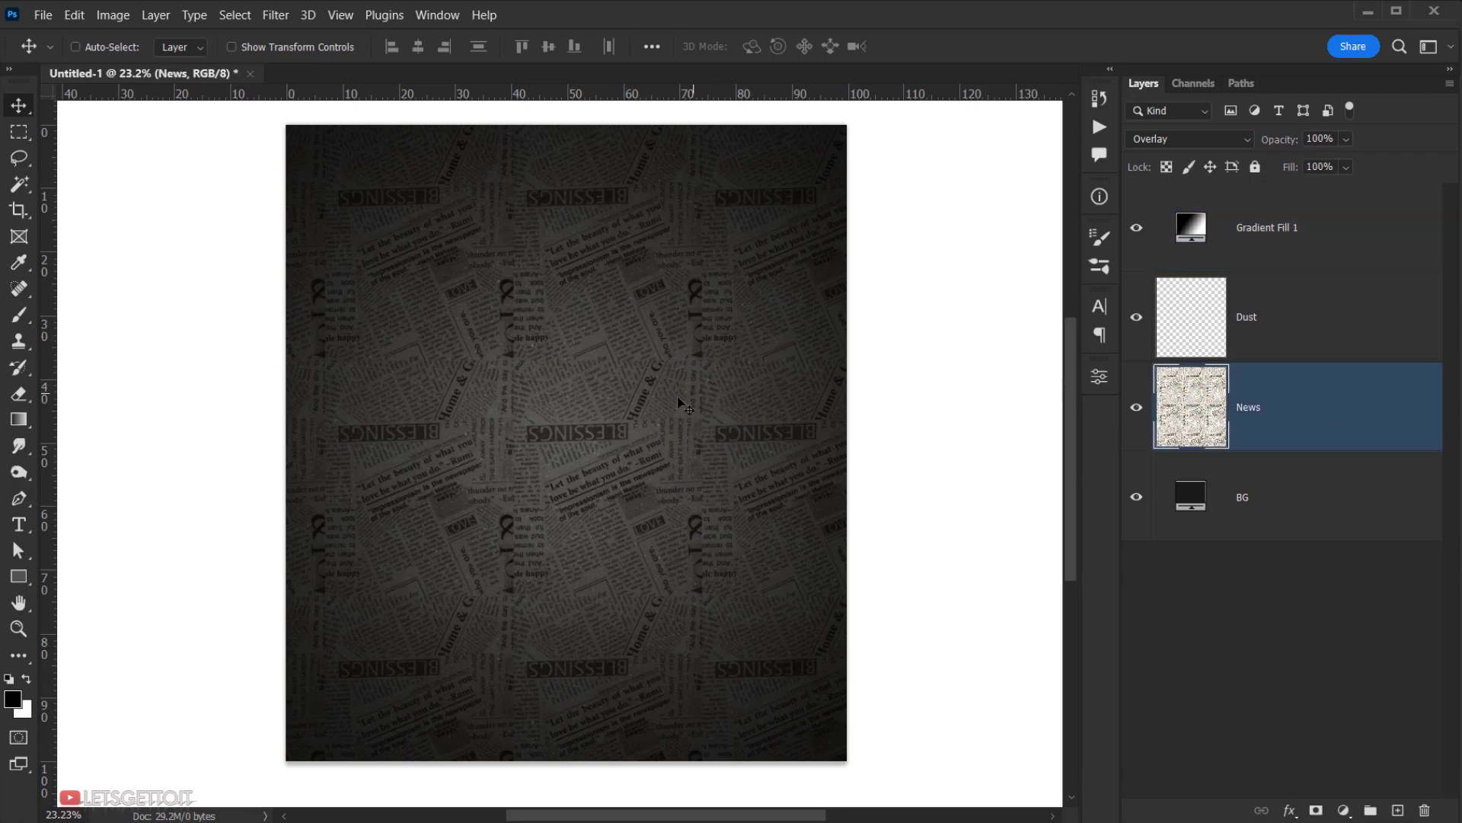
scroll(547, 388, up, 2)
drag(550, 380, 563, 374)
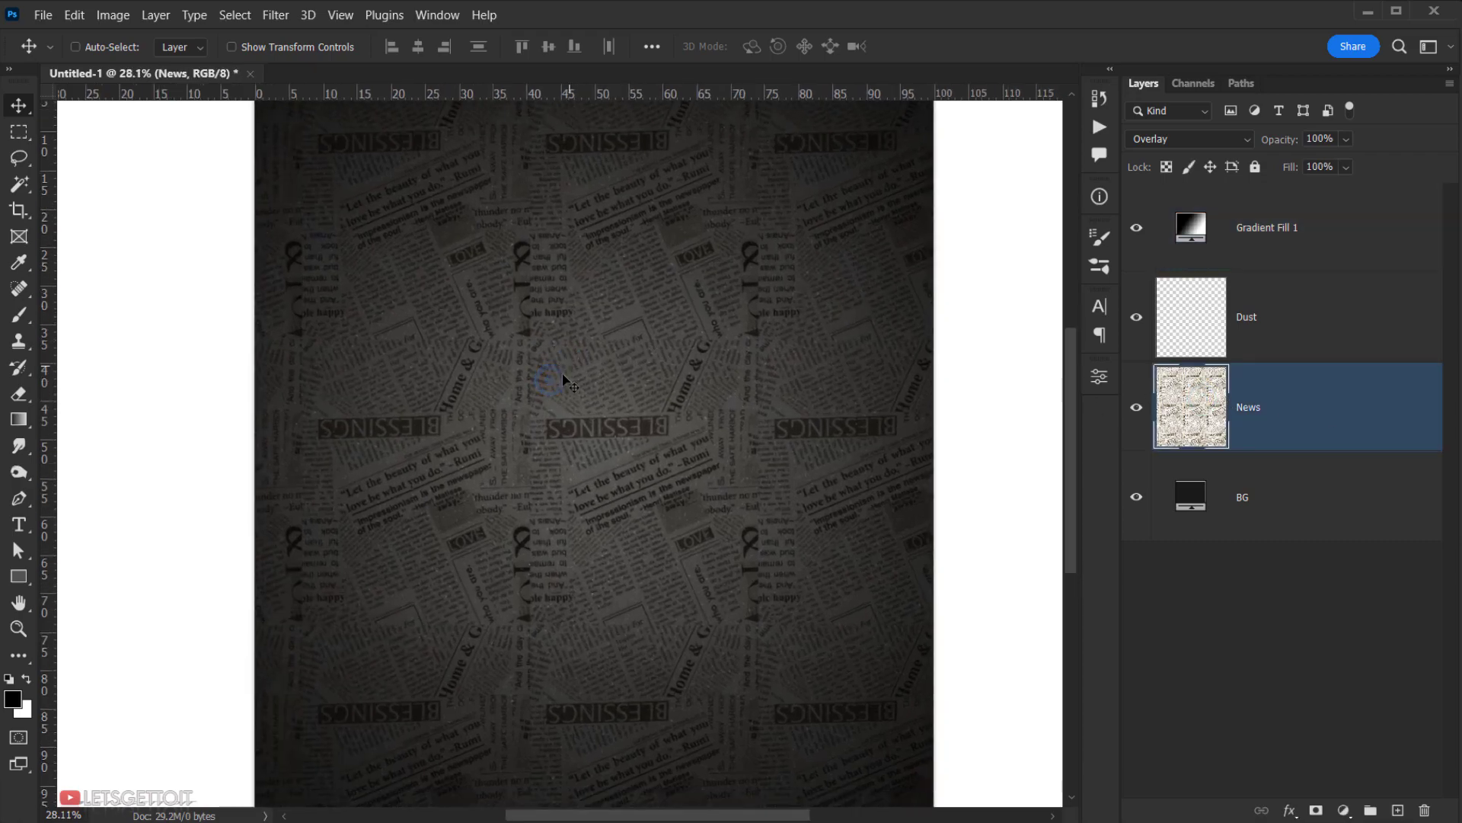
scroll(565, 380, down, 2)
scroll(583, 369, up, 1)
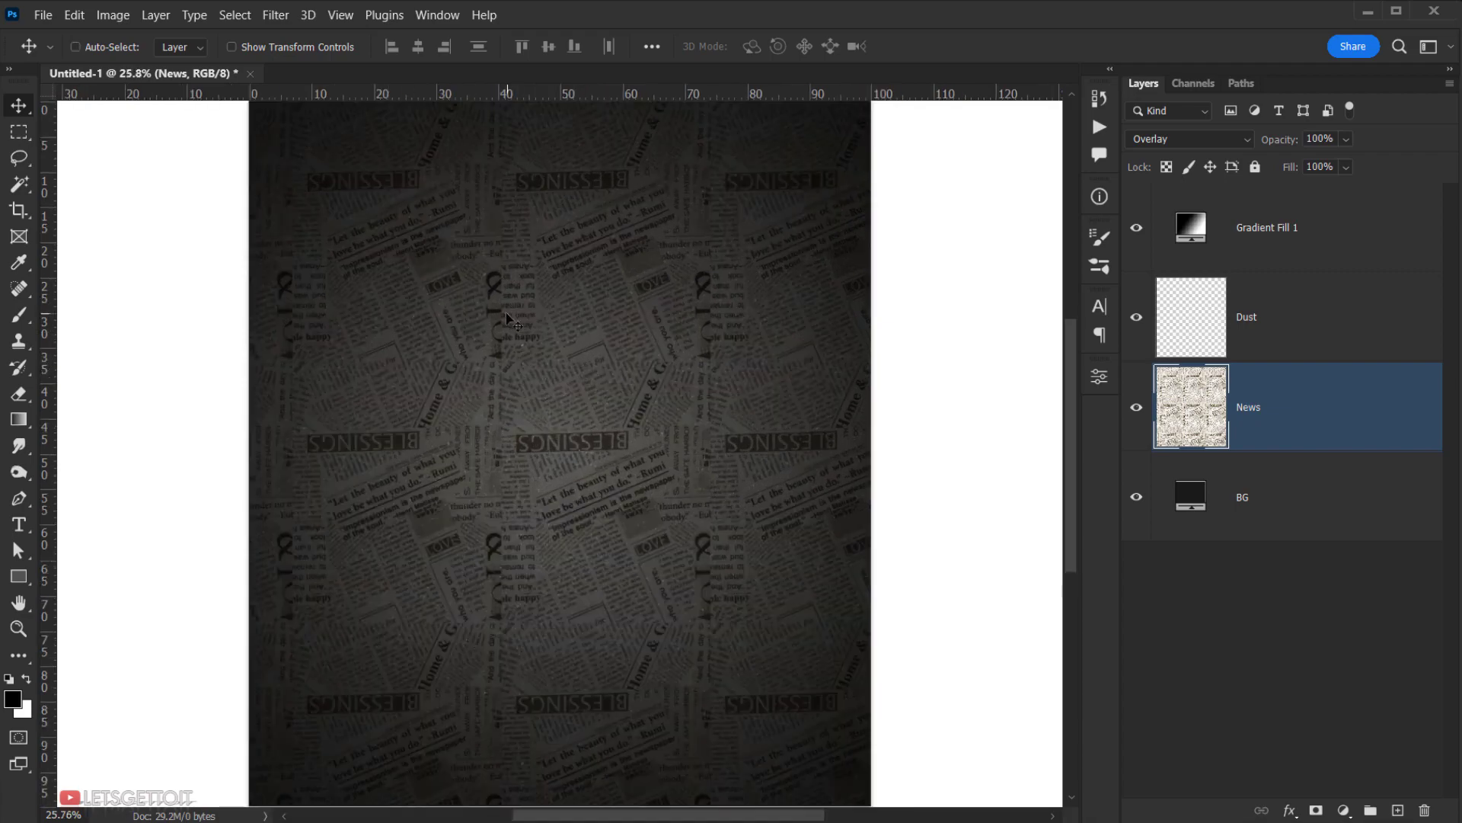
scroll(509, 319, down, 1)
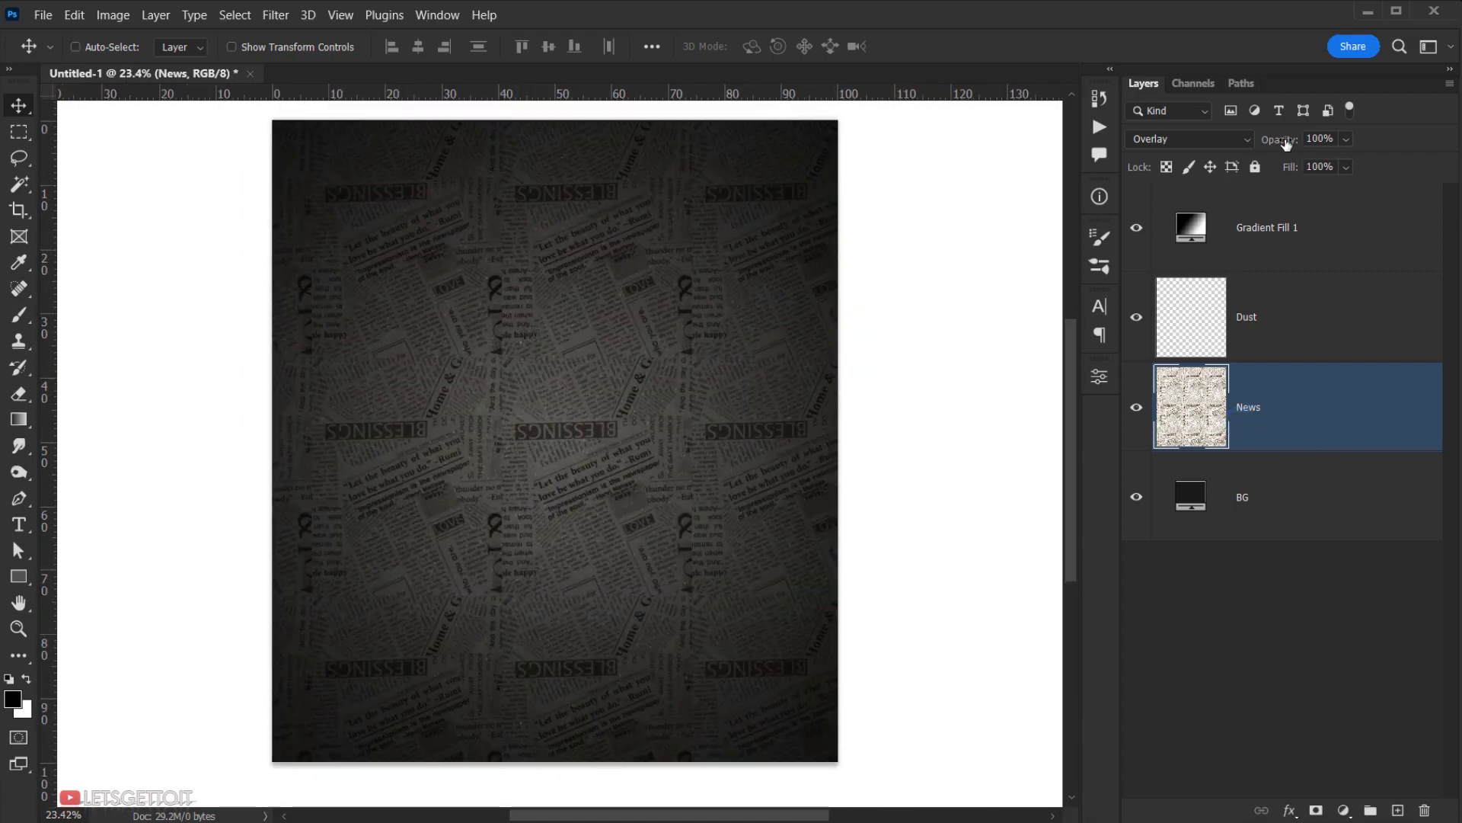
drag(1285, 143, 1268, 140)
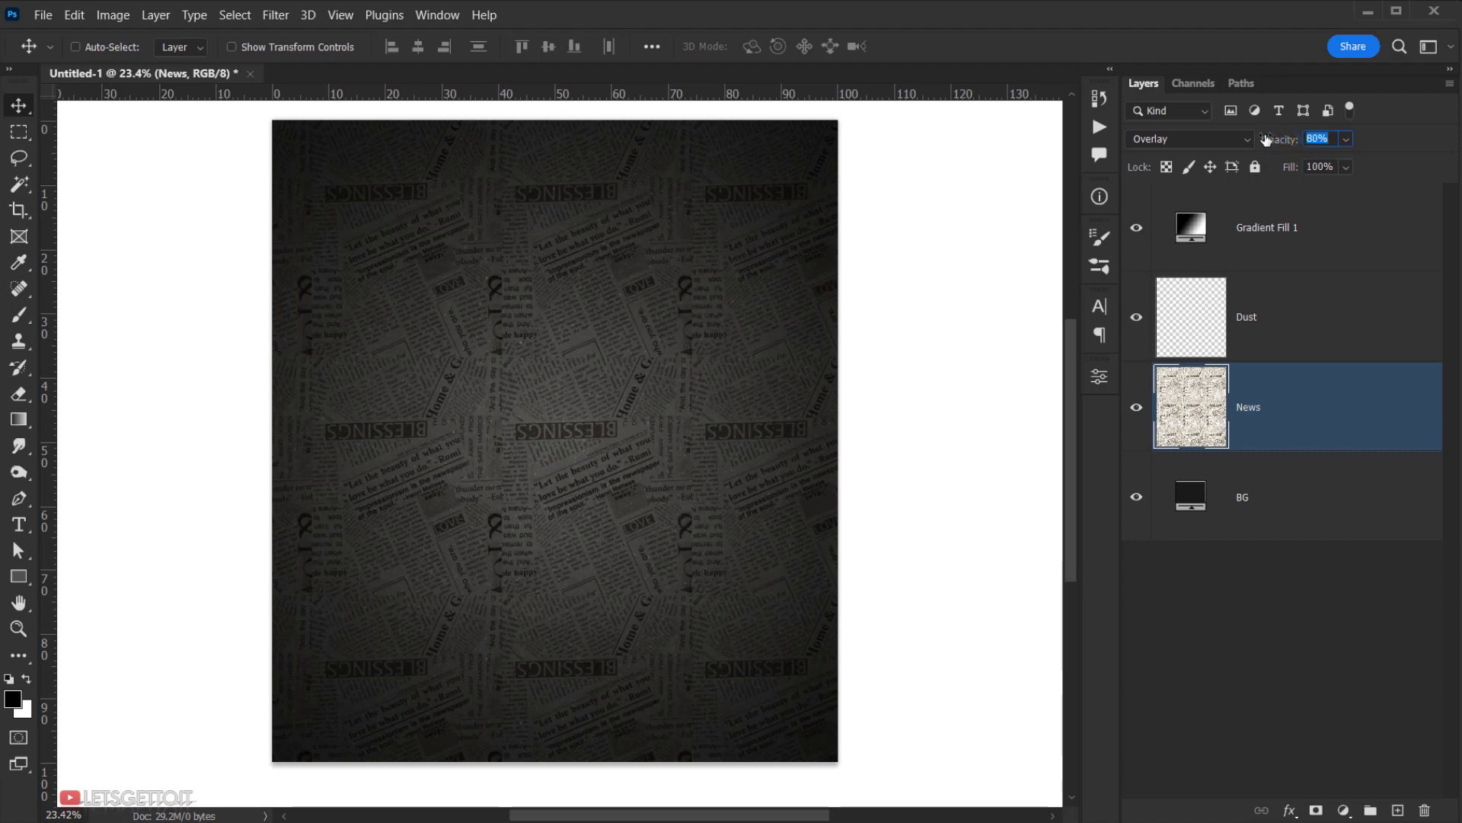
click(1291, 416)
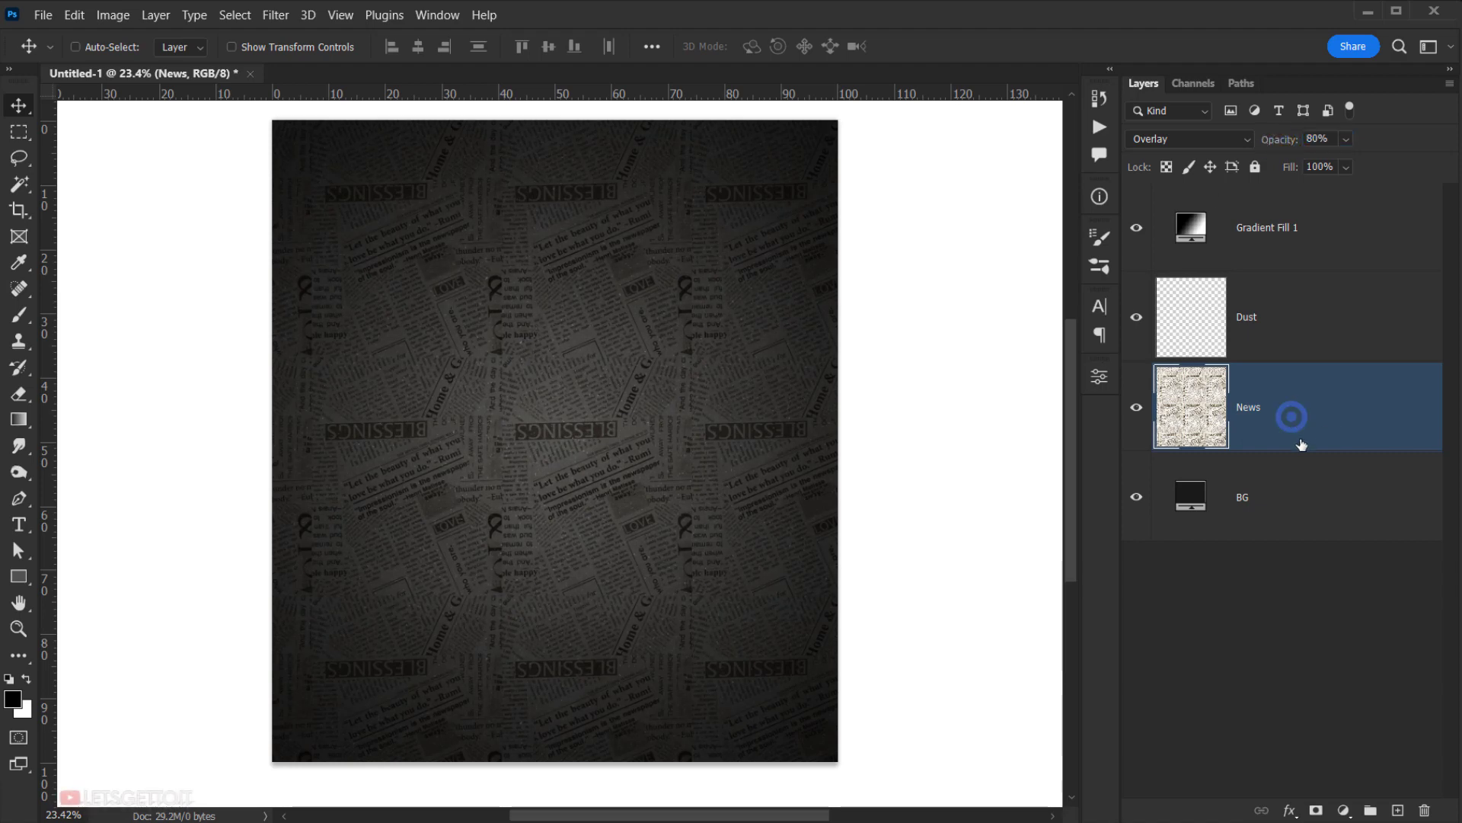
Group all four layers from BG up to Gradient Fill 1 and name the group BG.
click(1295, 496)
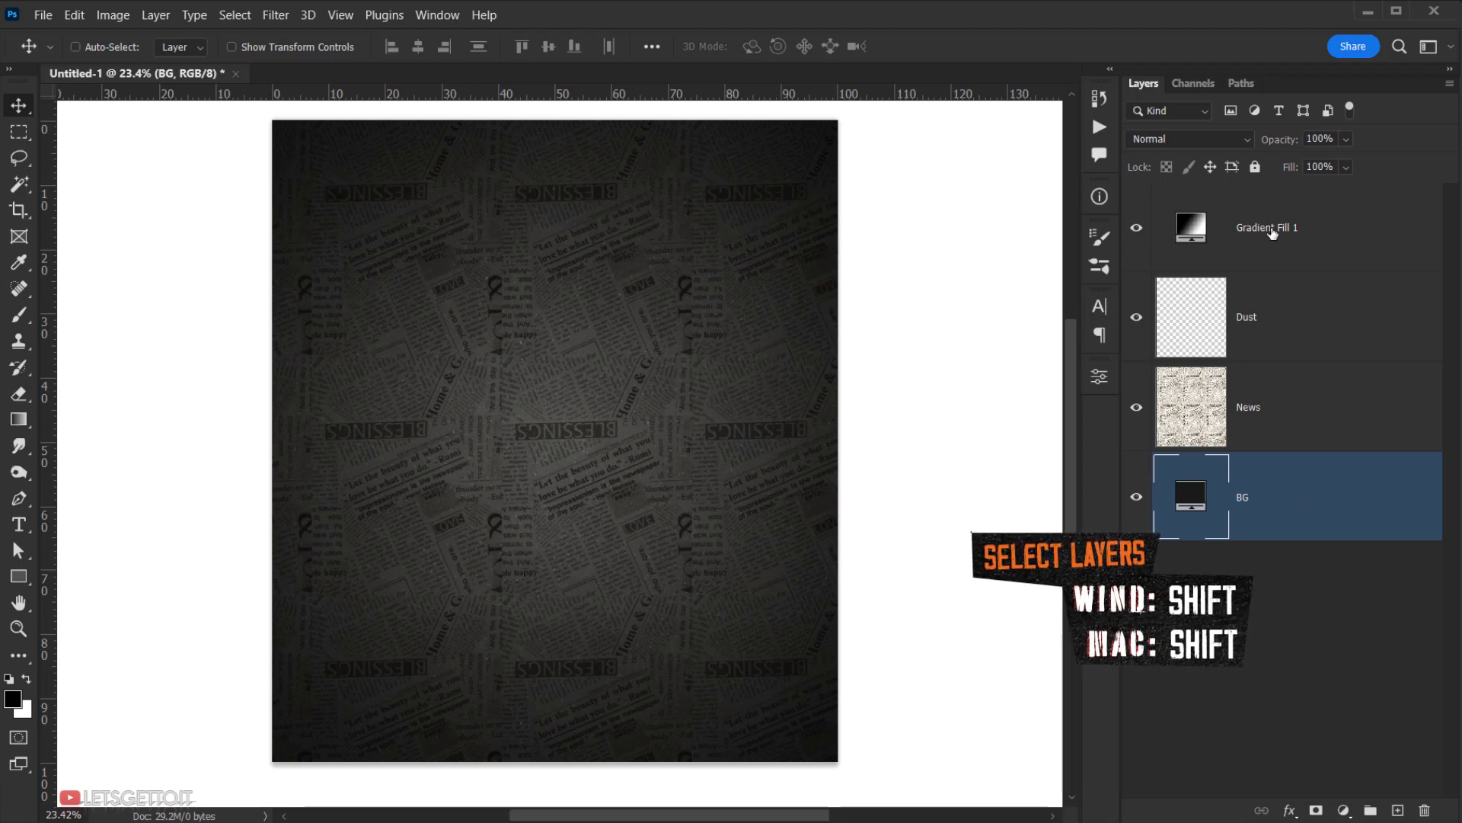
shift+click(1330, 236)
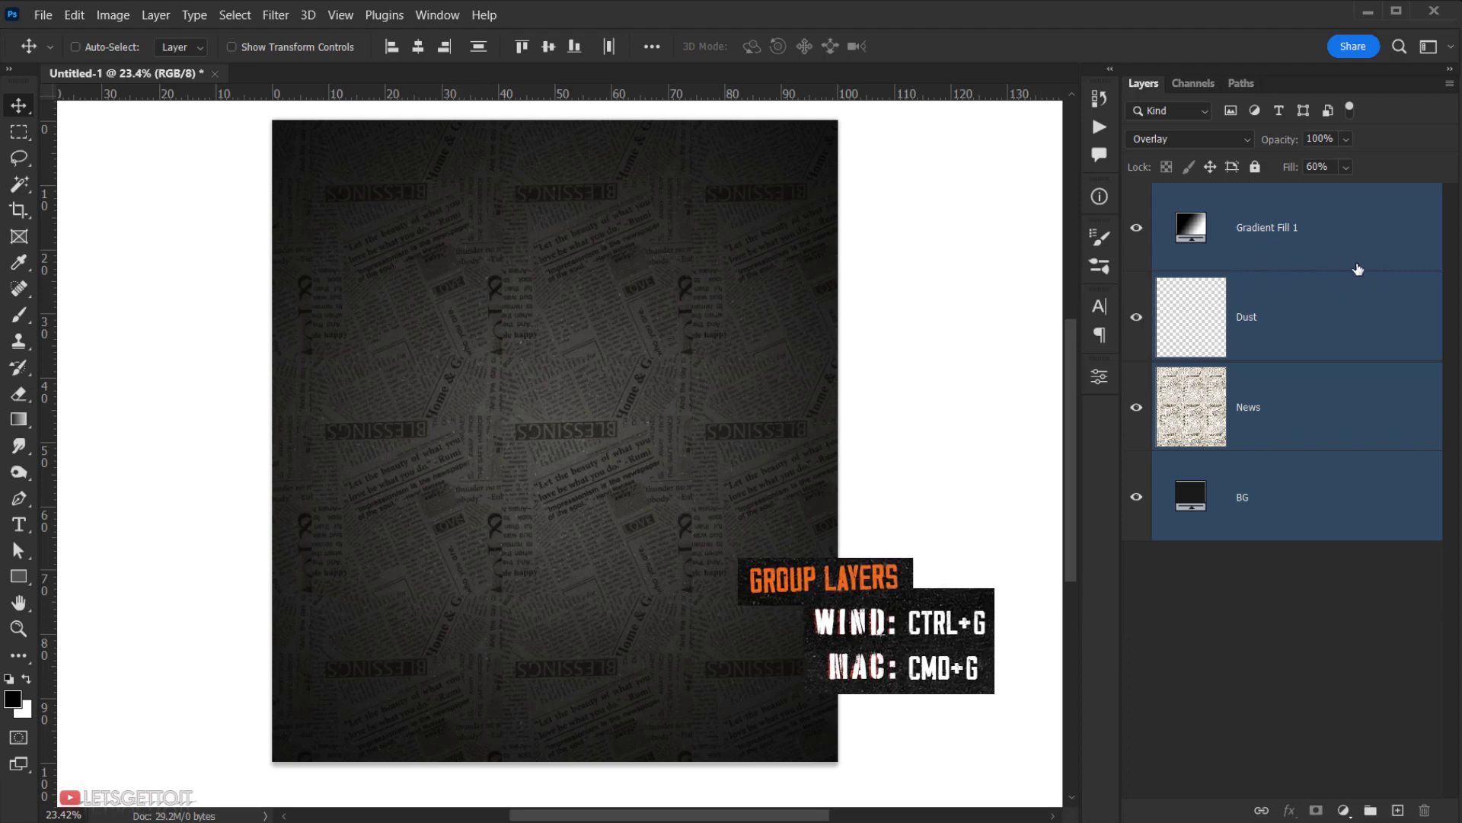
key(ctrl+g)
double_click(1207, 196)
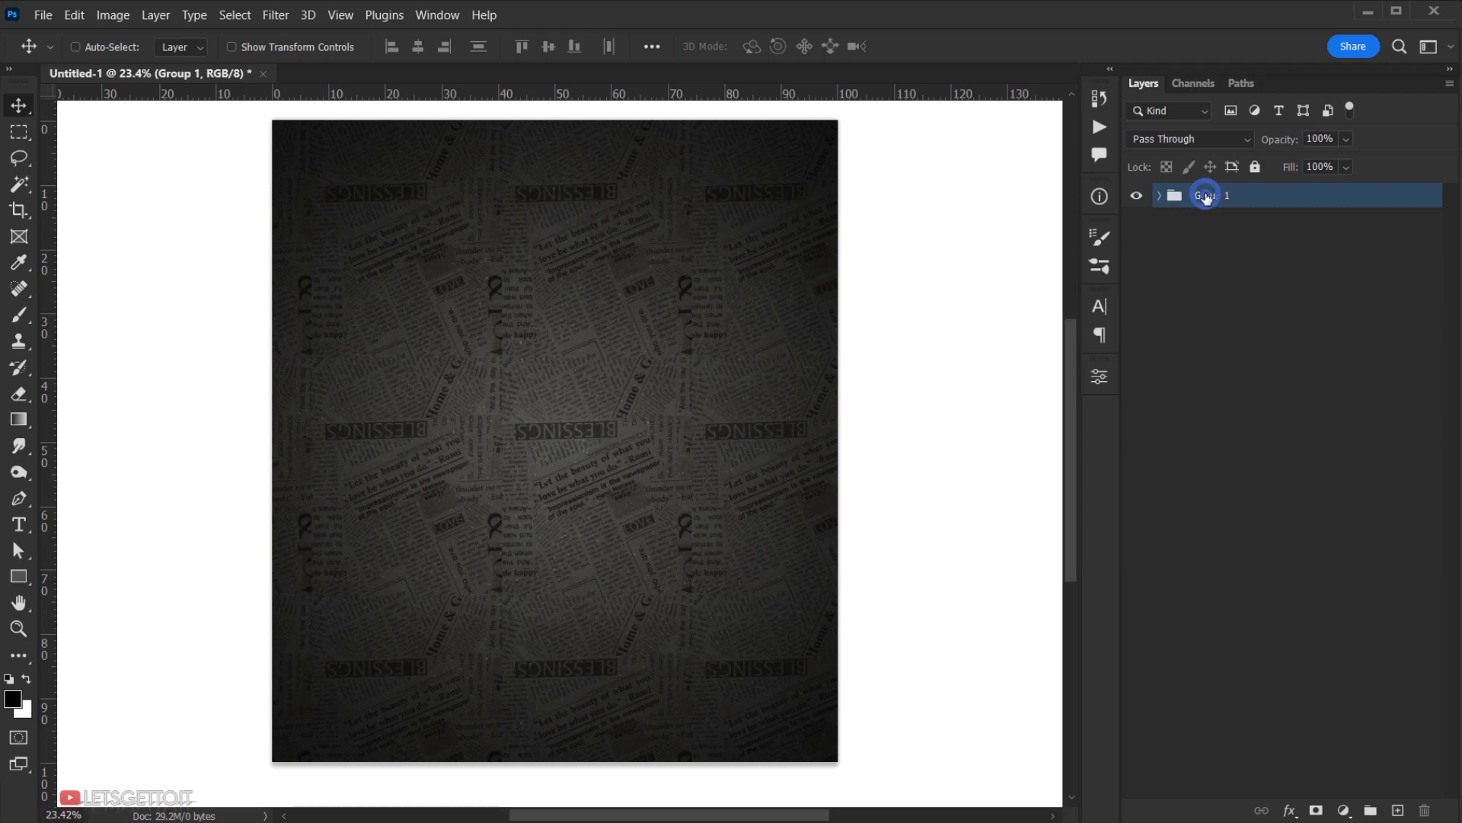
text(BG)
key(Return)
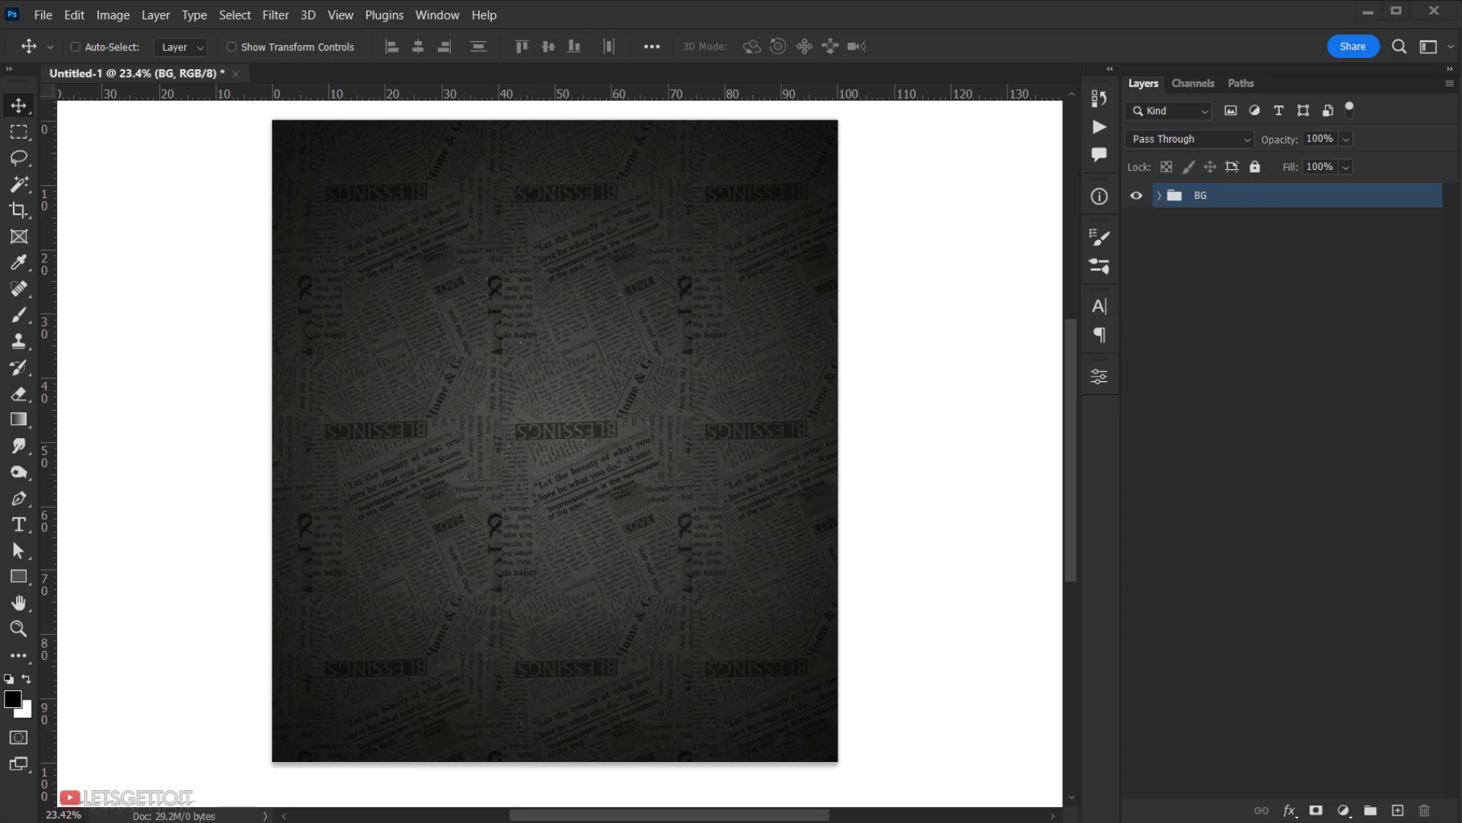
Place Frame.png from the Collage Frame folder into the document and scale it to about 195% near the canvas's upper edge.
click(329, 819)
click(991, 305)
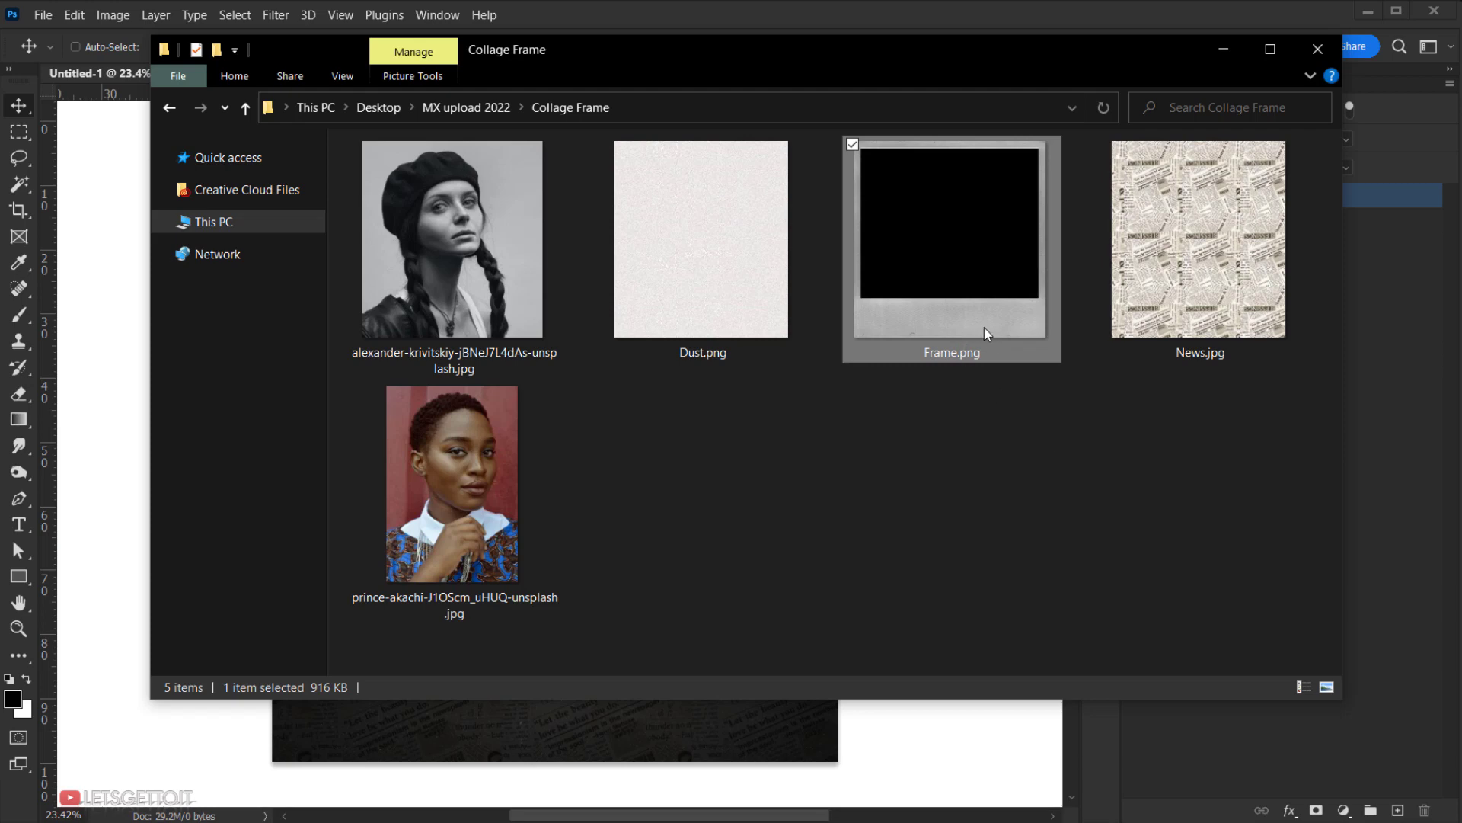
drag(984, 300, 535, 728)
drag(554, 385, 555, 229)
mouse_move(579, 466)
mouse_down()
mouse_move(582, 424)
mouse_move(555, 399)
mouse_move(576, 472)
mouse_up()
scroll(522, 401, up, 1)
drag(590, 544, 588, 451)
drag(600, 297, 620, 405)
drag(617, 515, 557, 485)
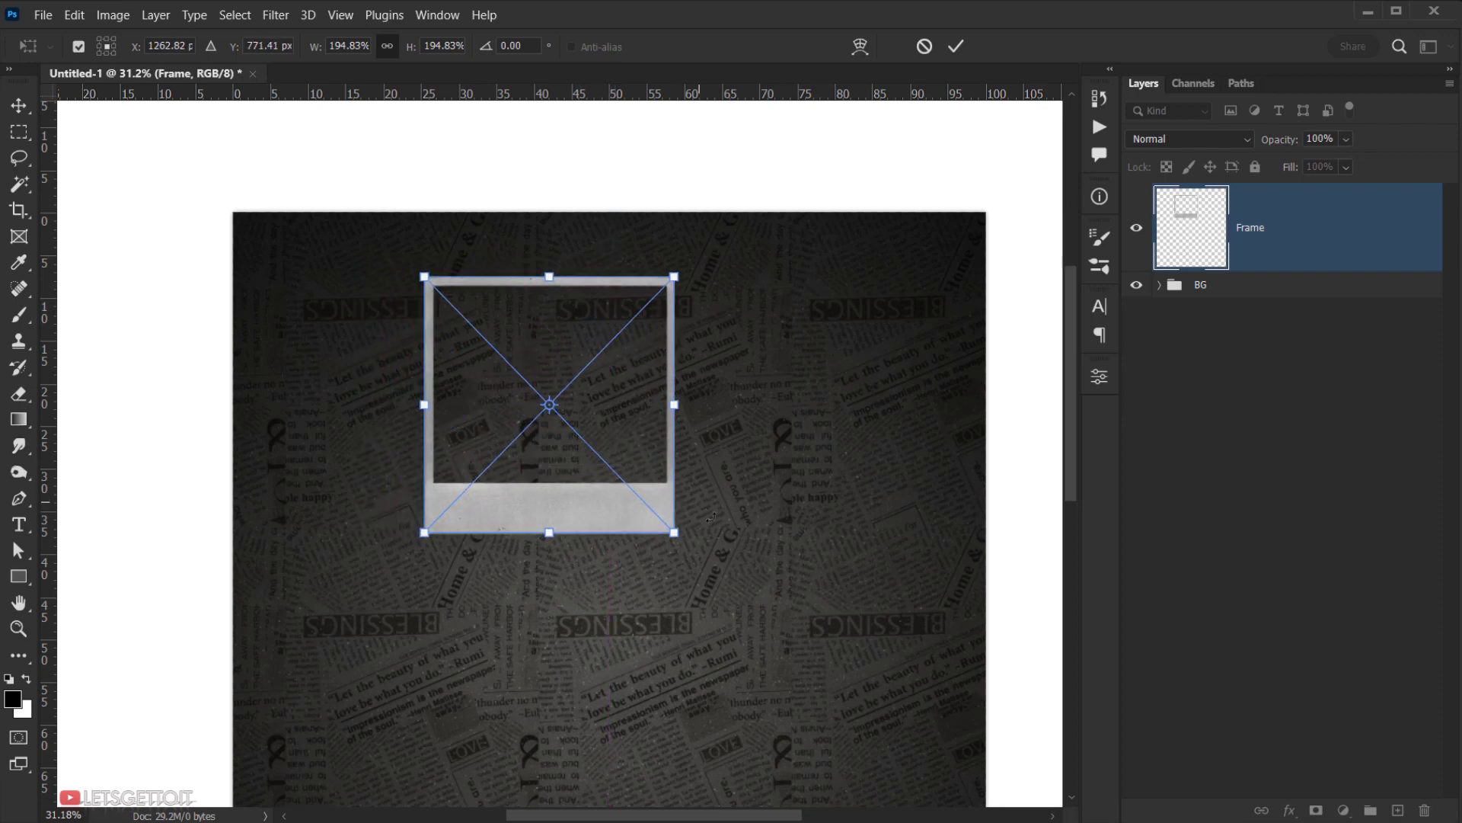
Scale the frame to about 175%, rotate it about -12.3° in the canvas's upper-left area, and apply the transform.
drag(689, 545, 540, 479)
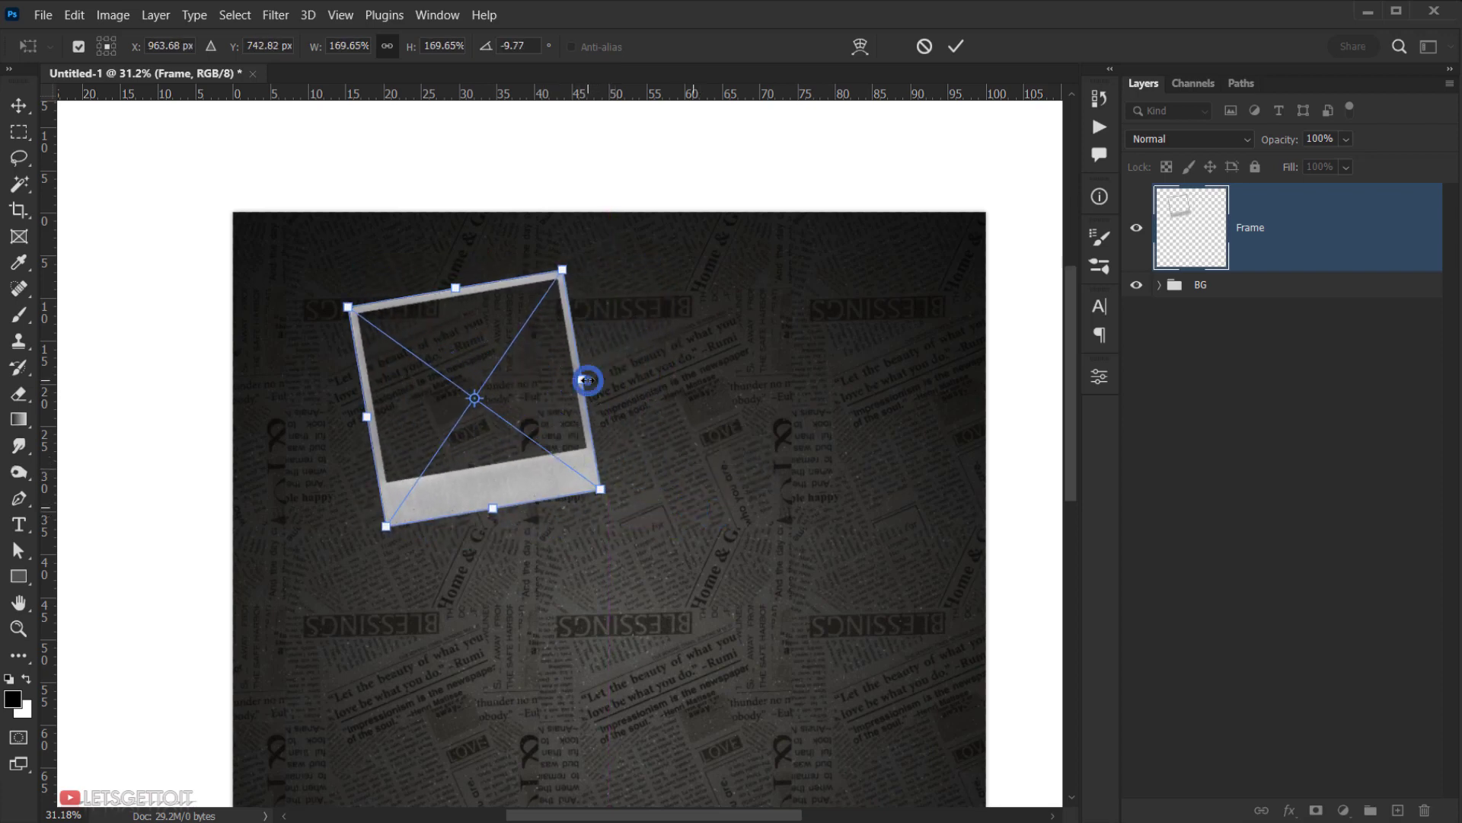
drag(591, 382, 598, 383)
drag(525, 425, 528, 423)
drag(638, 425, 640, 420)
click(514, 476)
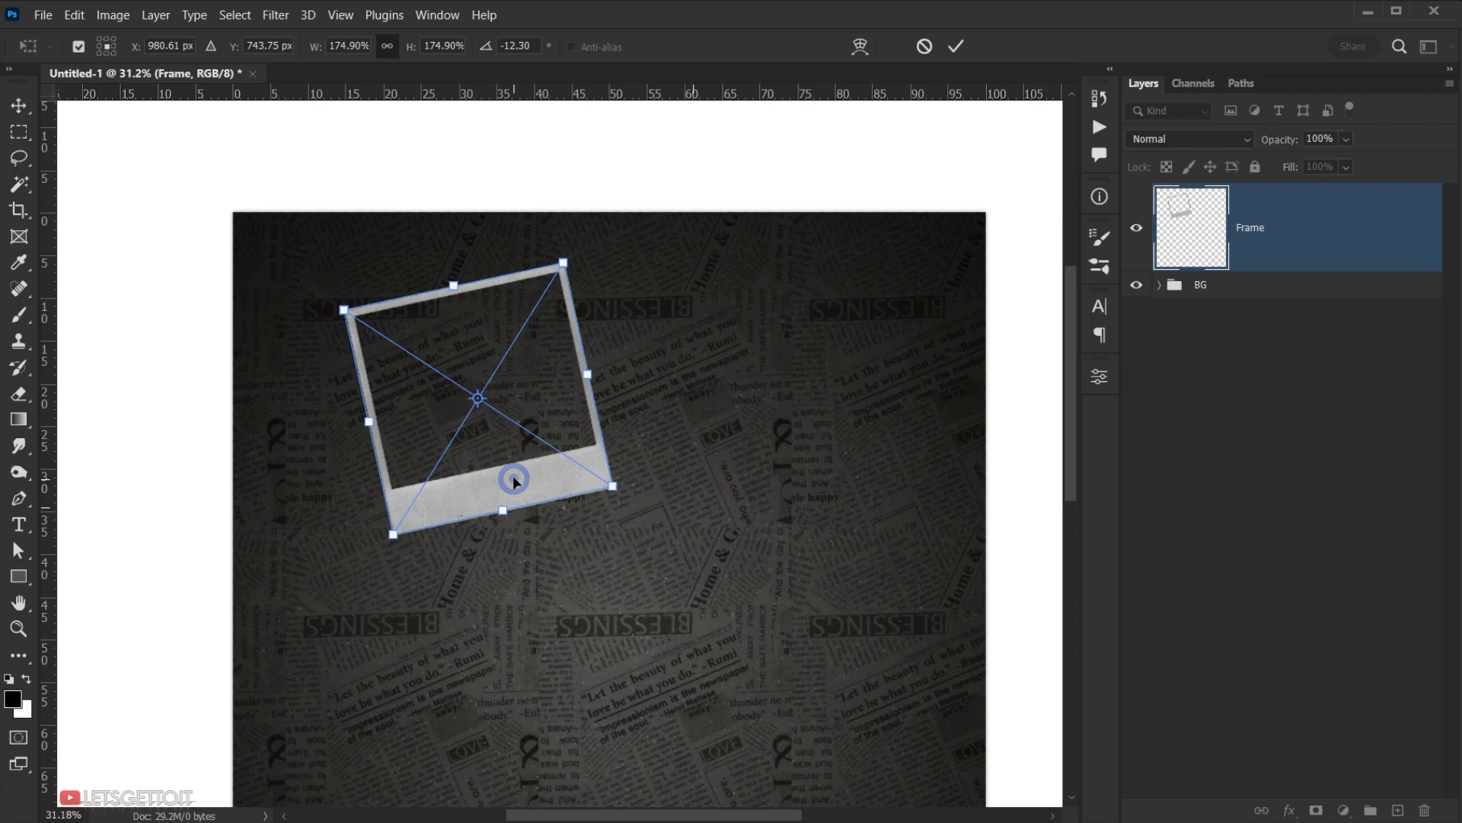
drag(514, 475, 518, 477)
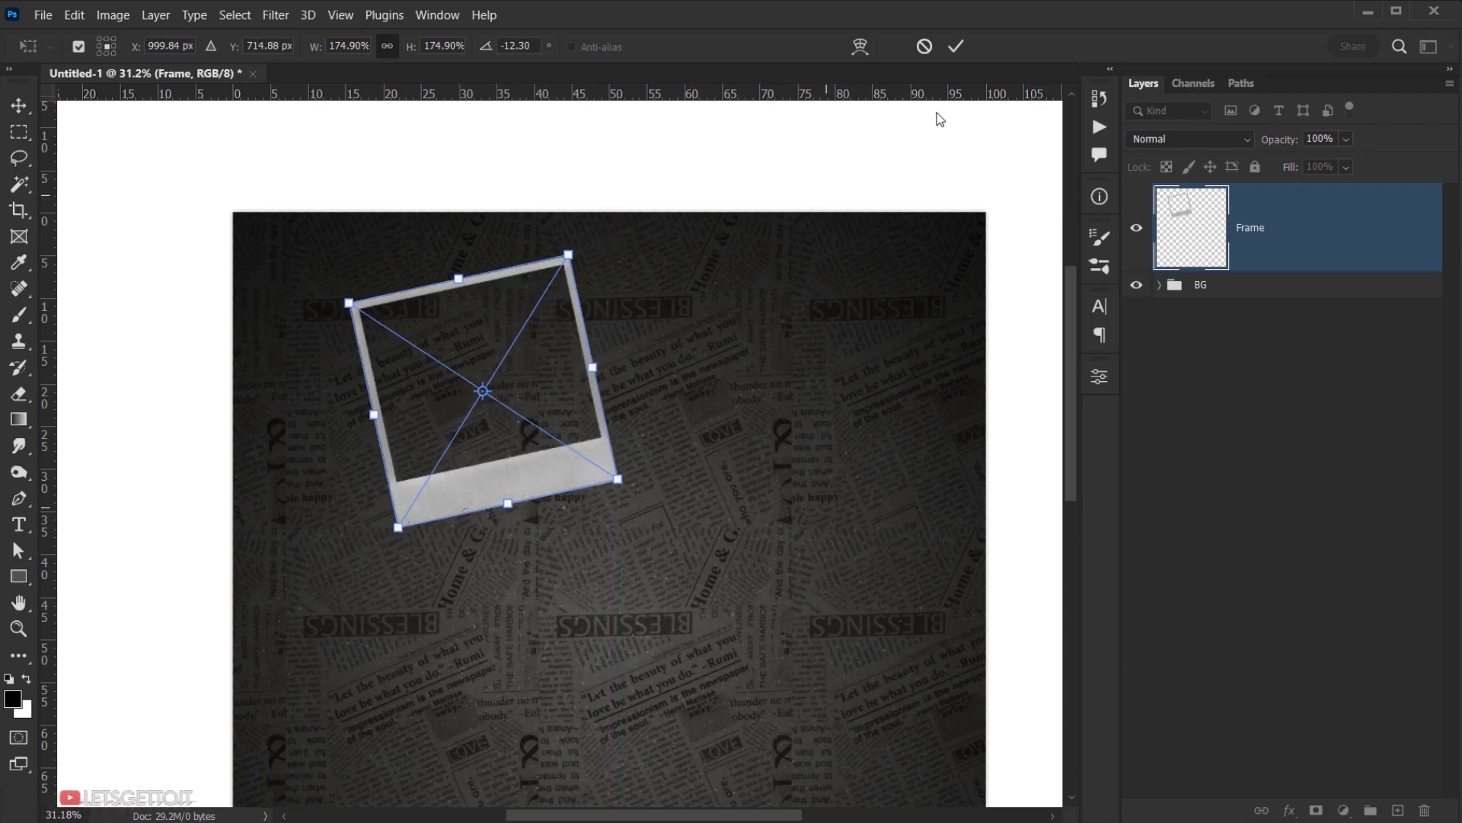
click(956, 46)
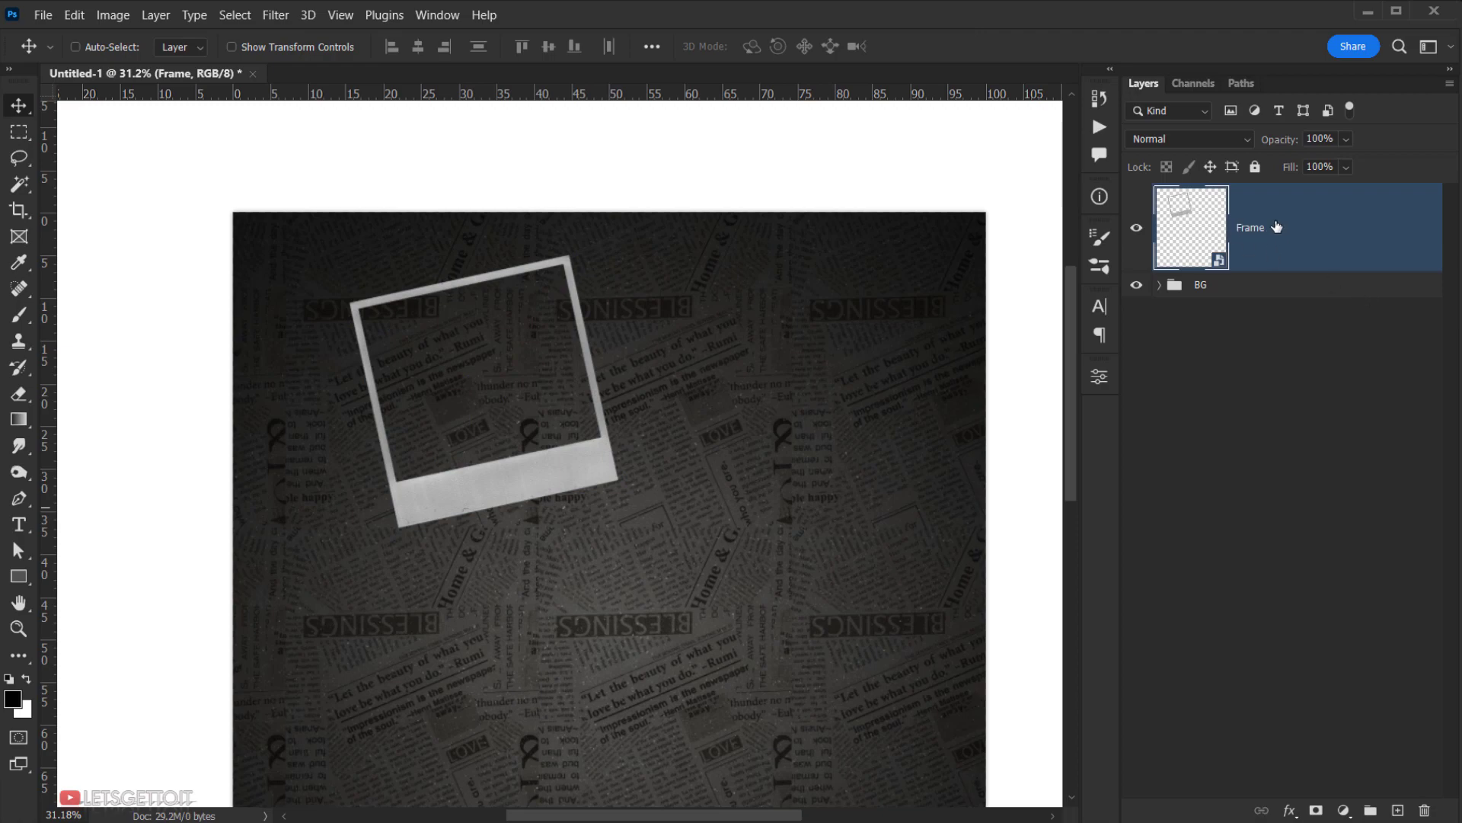
Rasterize the Frame layer.
right_click(1277, 227)
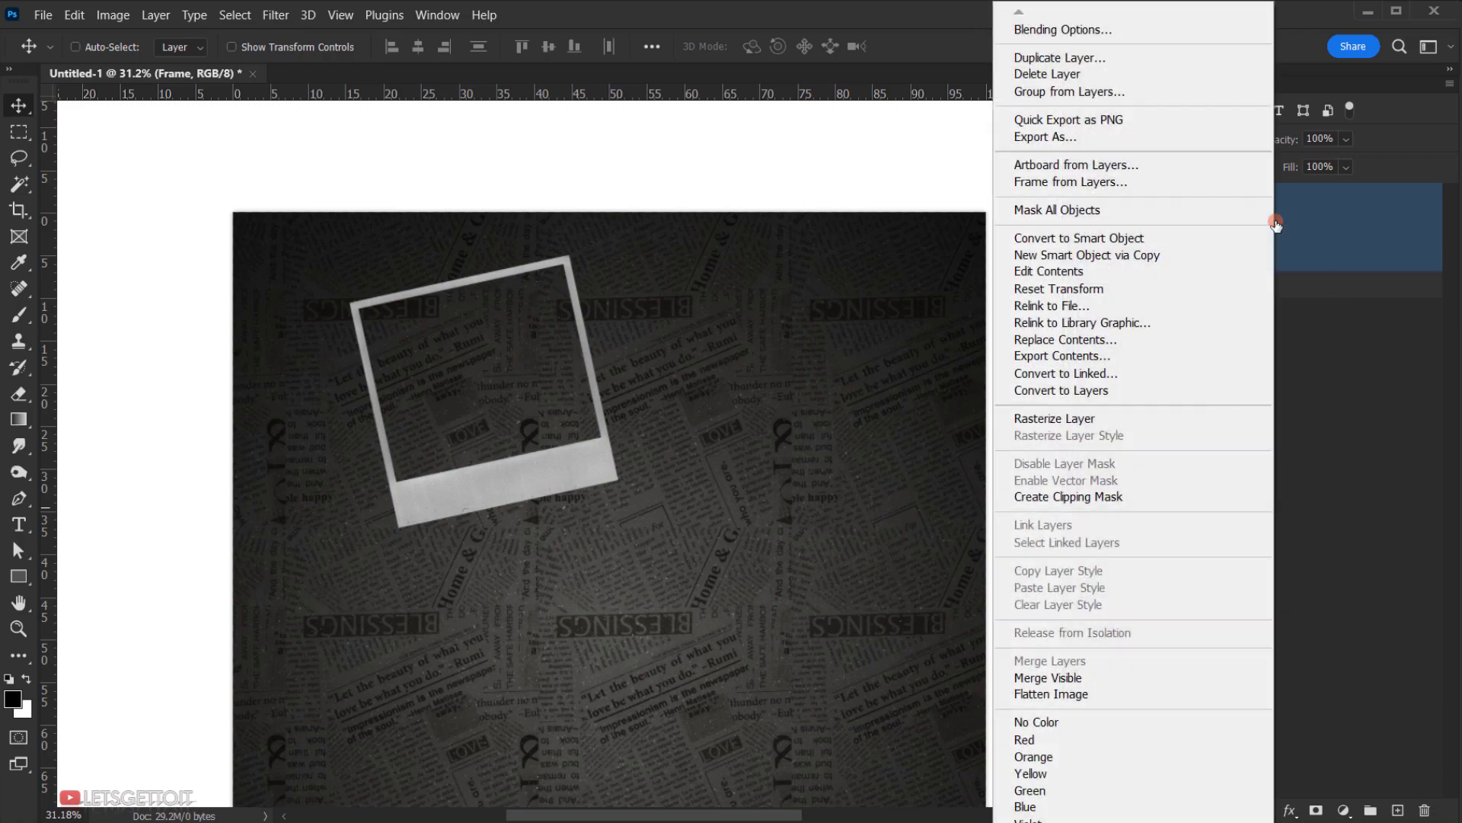
click(1094, 419)
Examine the tilted polaroid frame's border and its empty picture opening up close.
scroll(385, 429, up, 7)
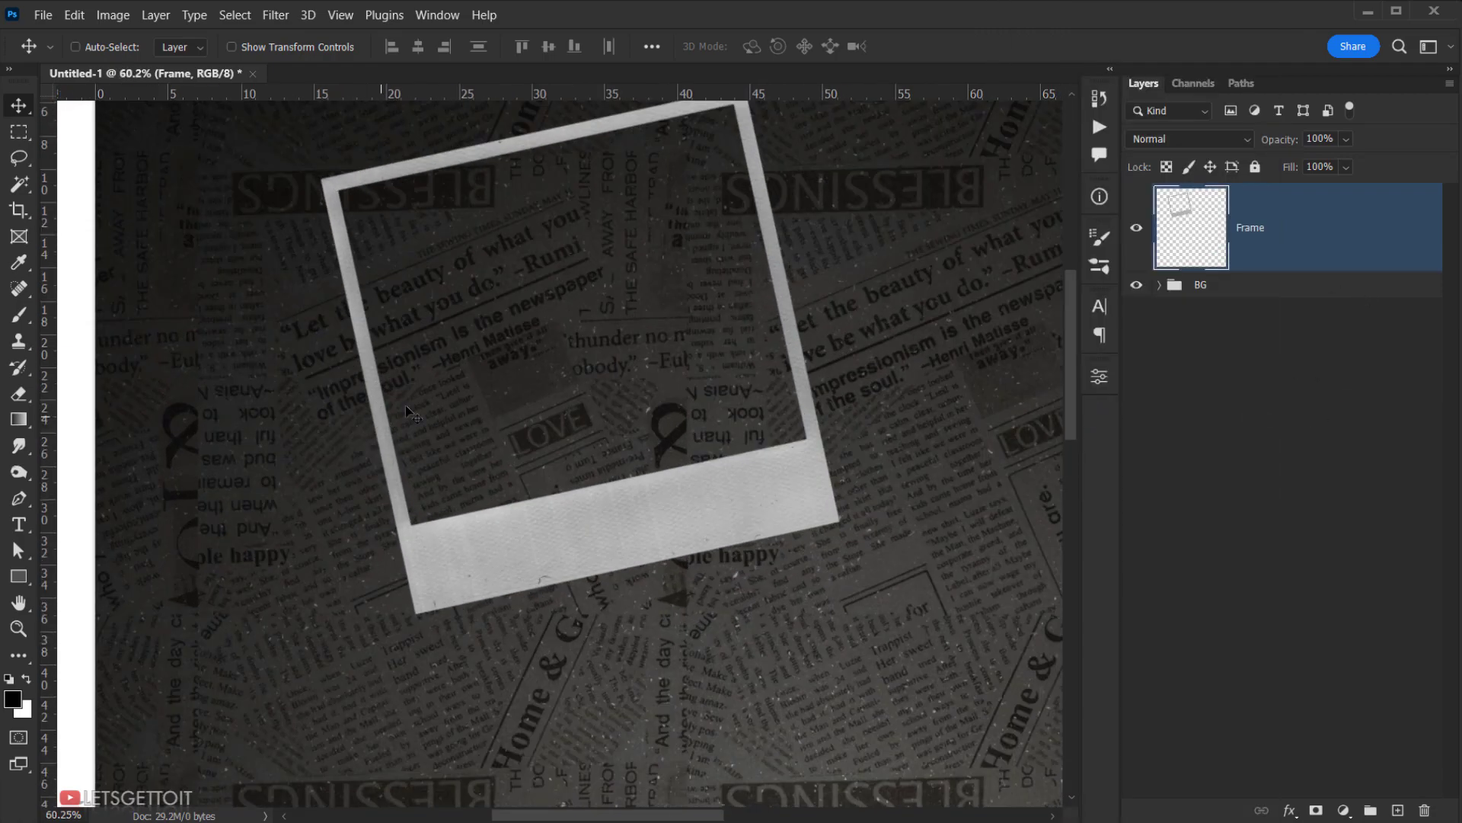
drag(528, 339, 492, 403)
scroll(440, 417, down, 2)
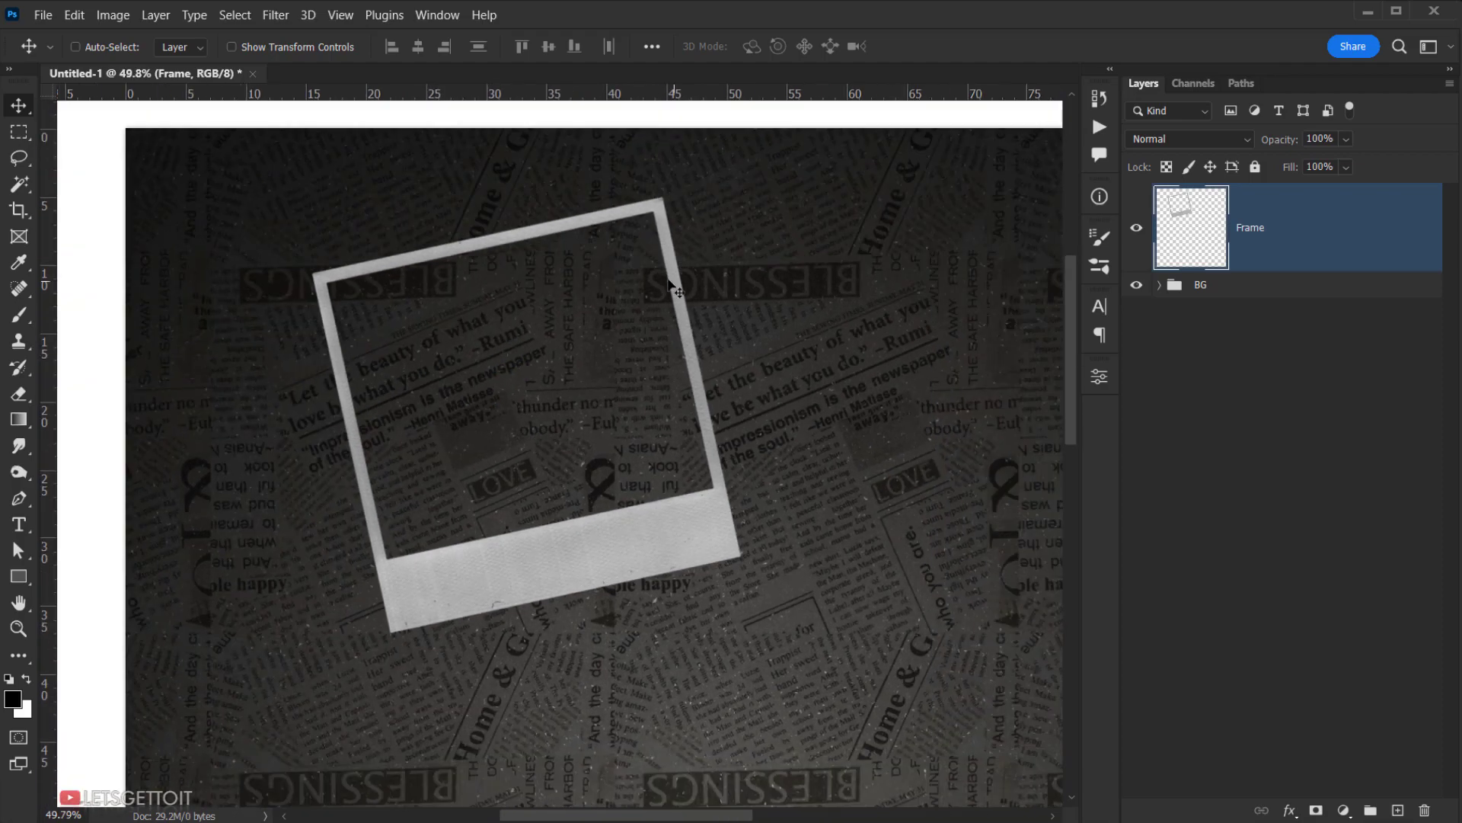
drag(499, 353, 493, 312)
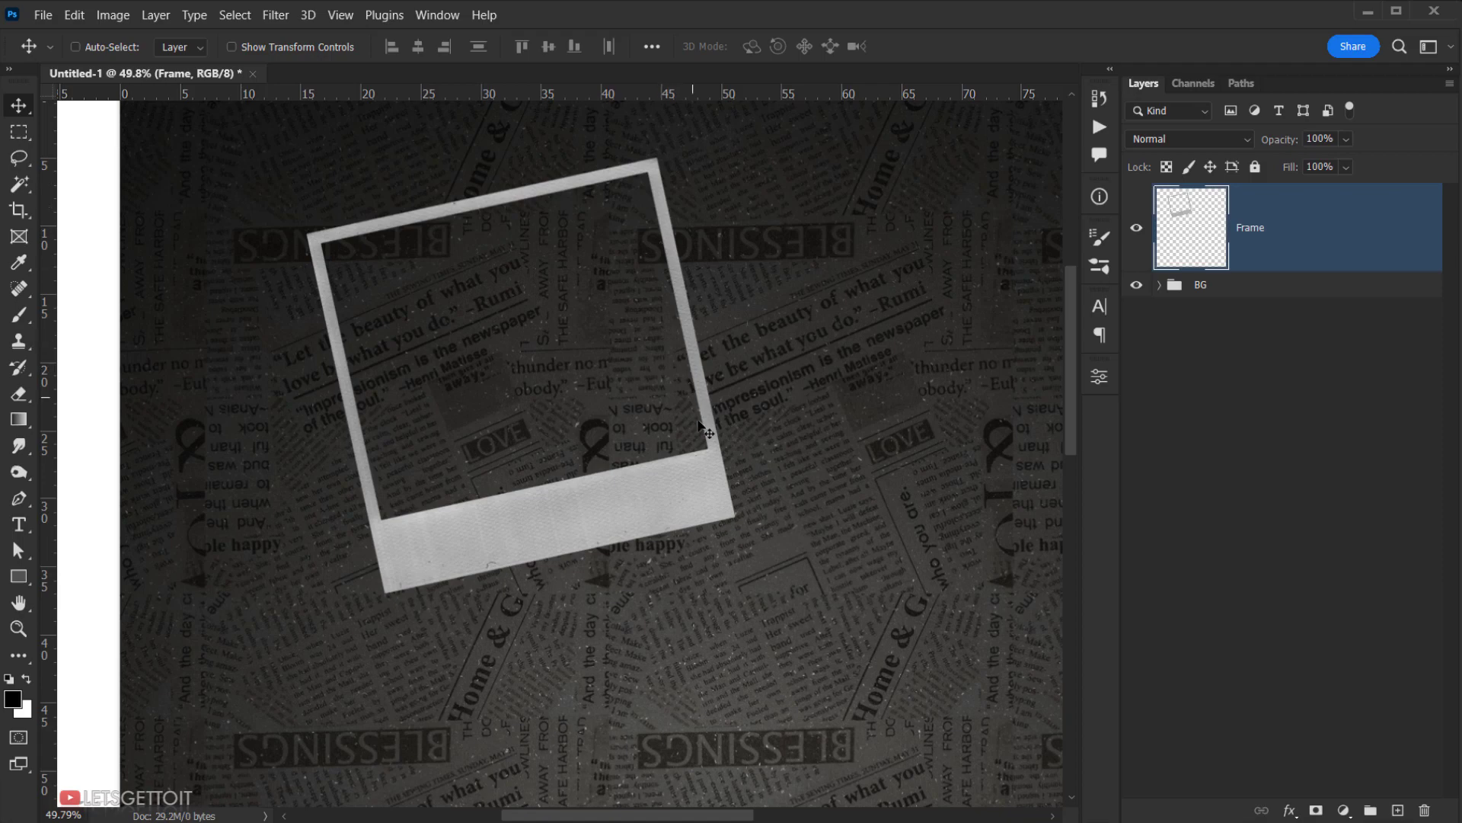
scroll(350, 271, up, 2)
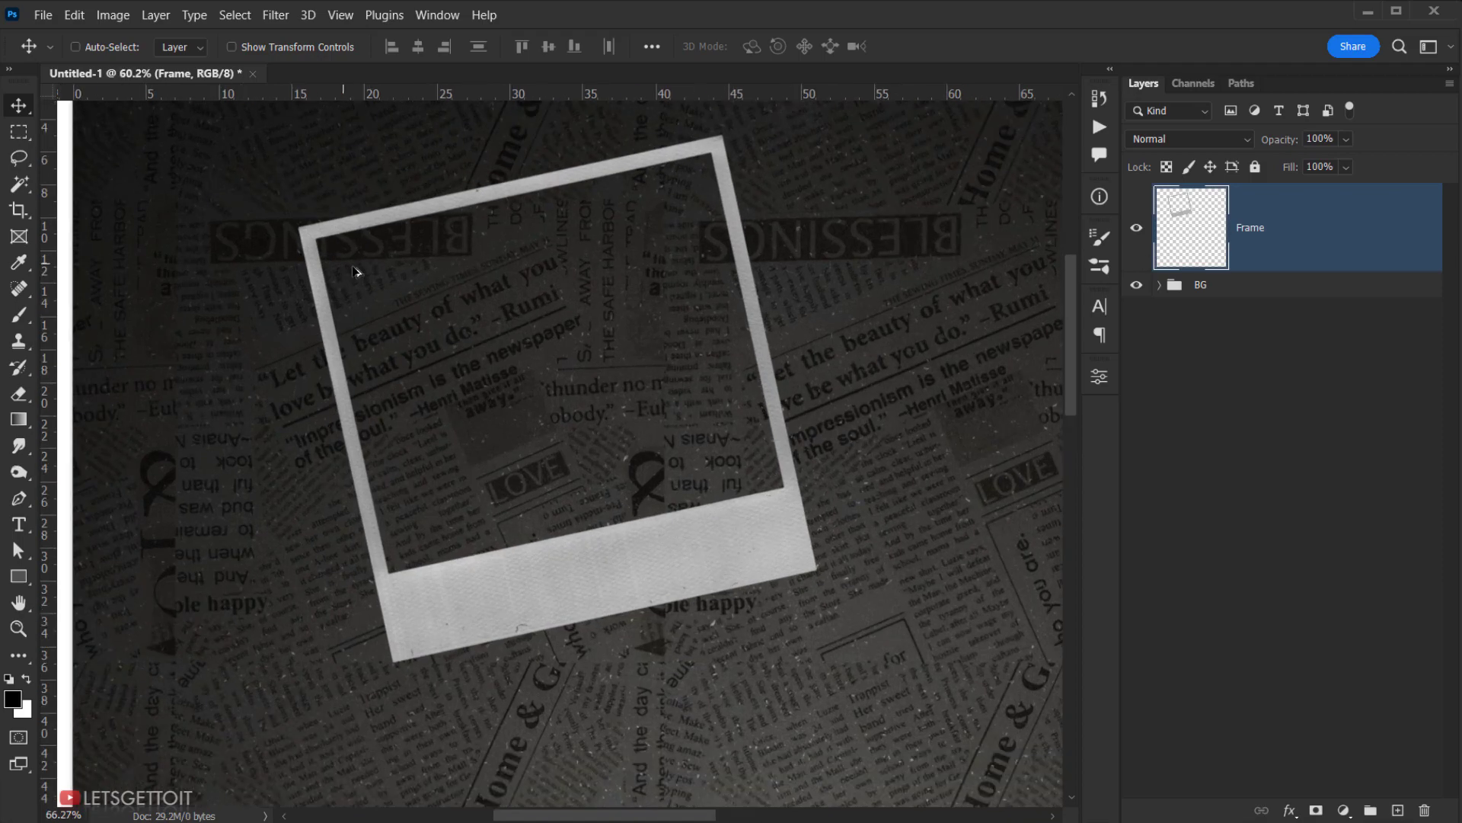
scroll(327, 316, up, 2)
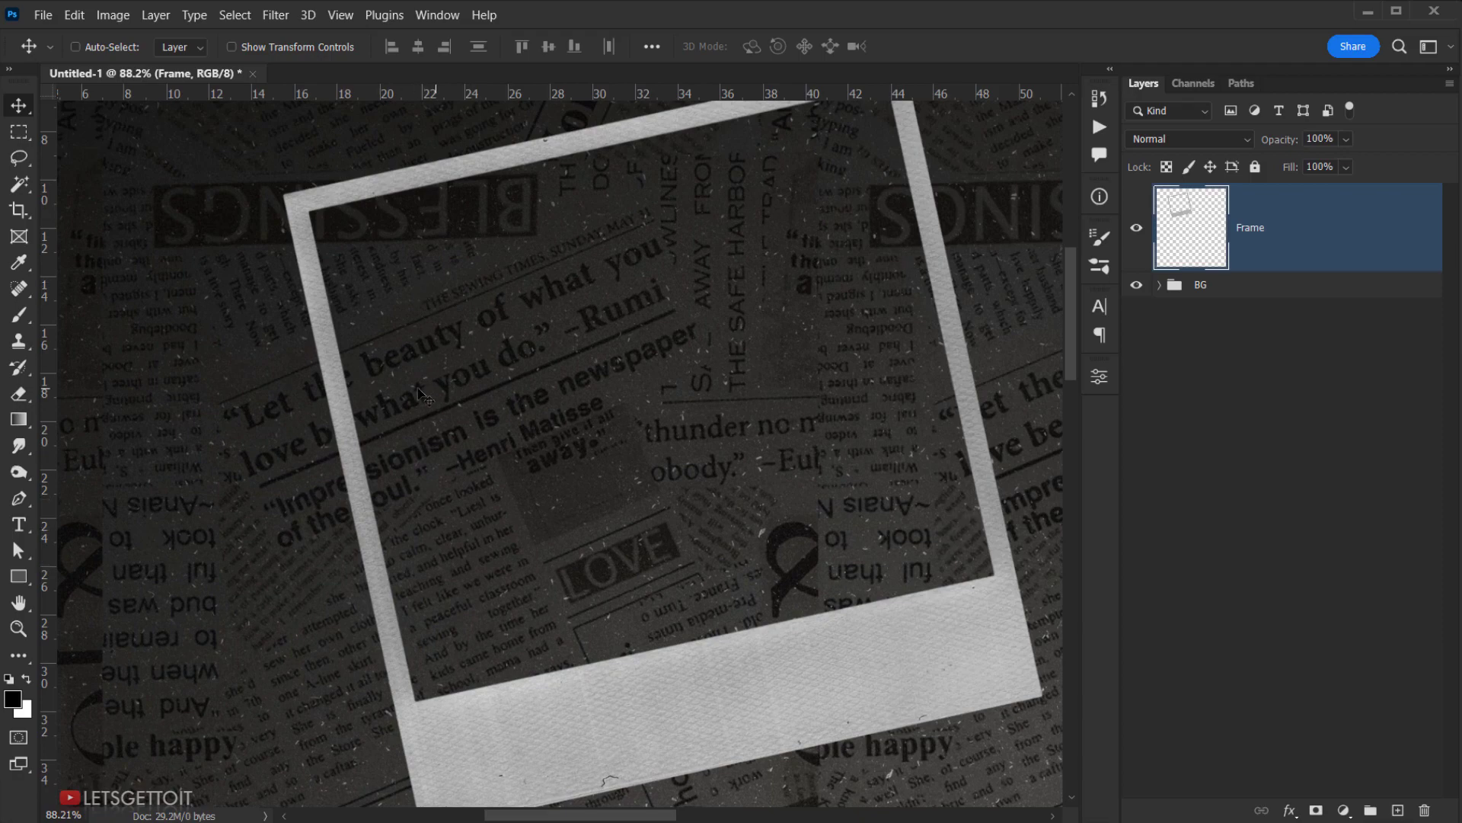
scroll(724, 457, down, 2)
drag(745, 337, 657, 356)
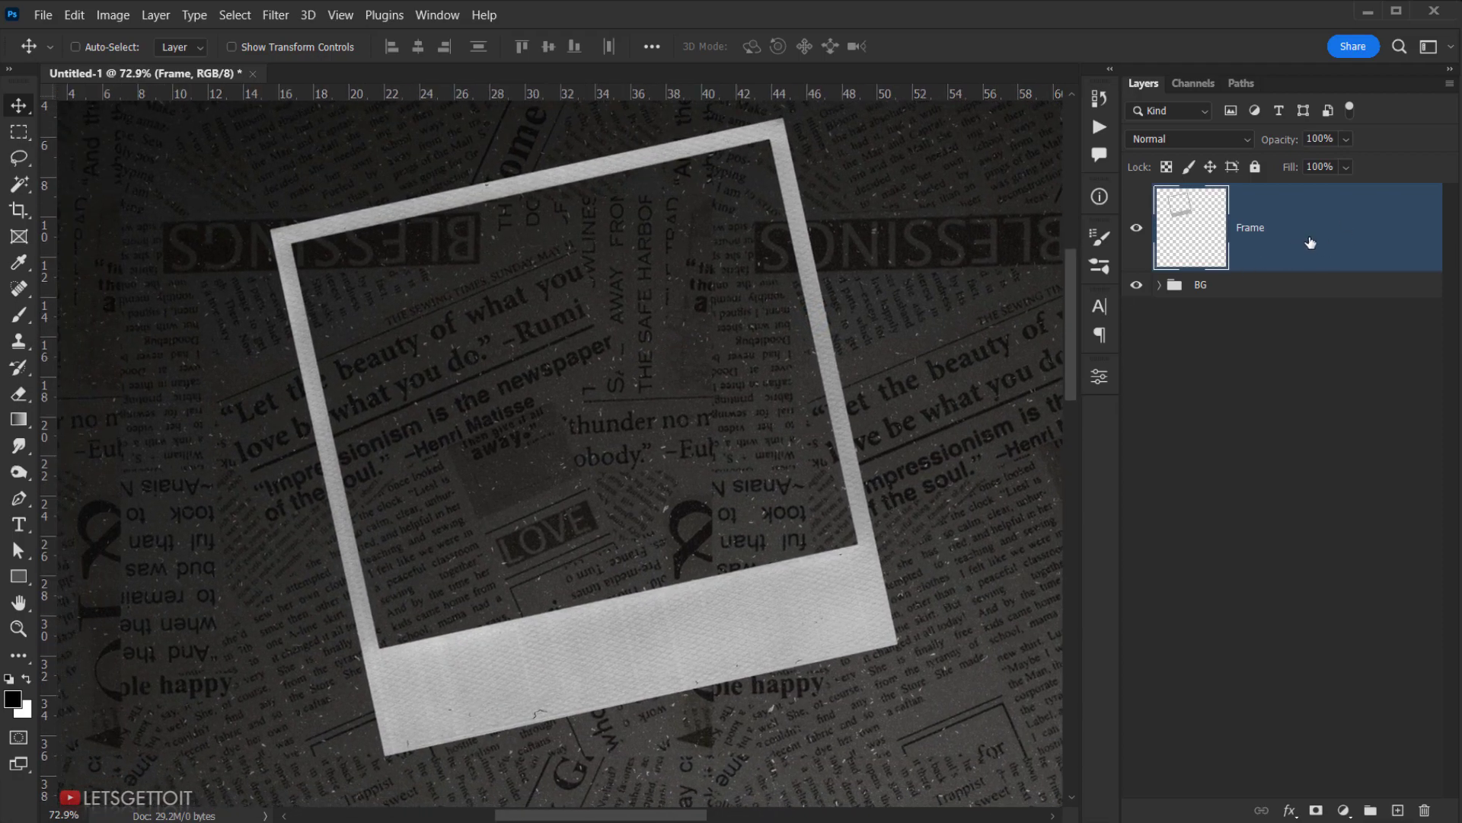
Select the empty picture opening inside the frame with the Magic Wand and check the selection edges.
click(19, 183)
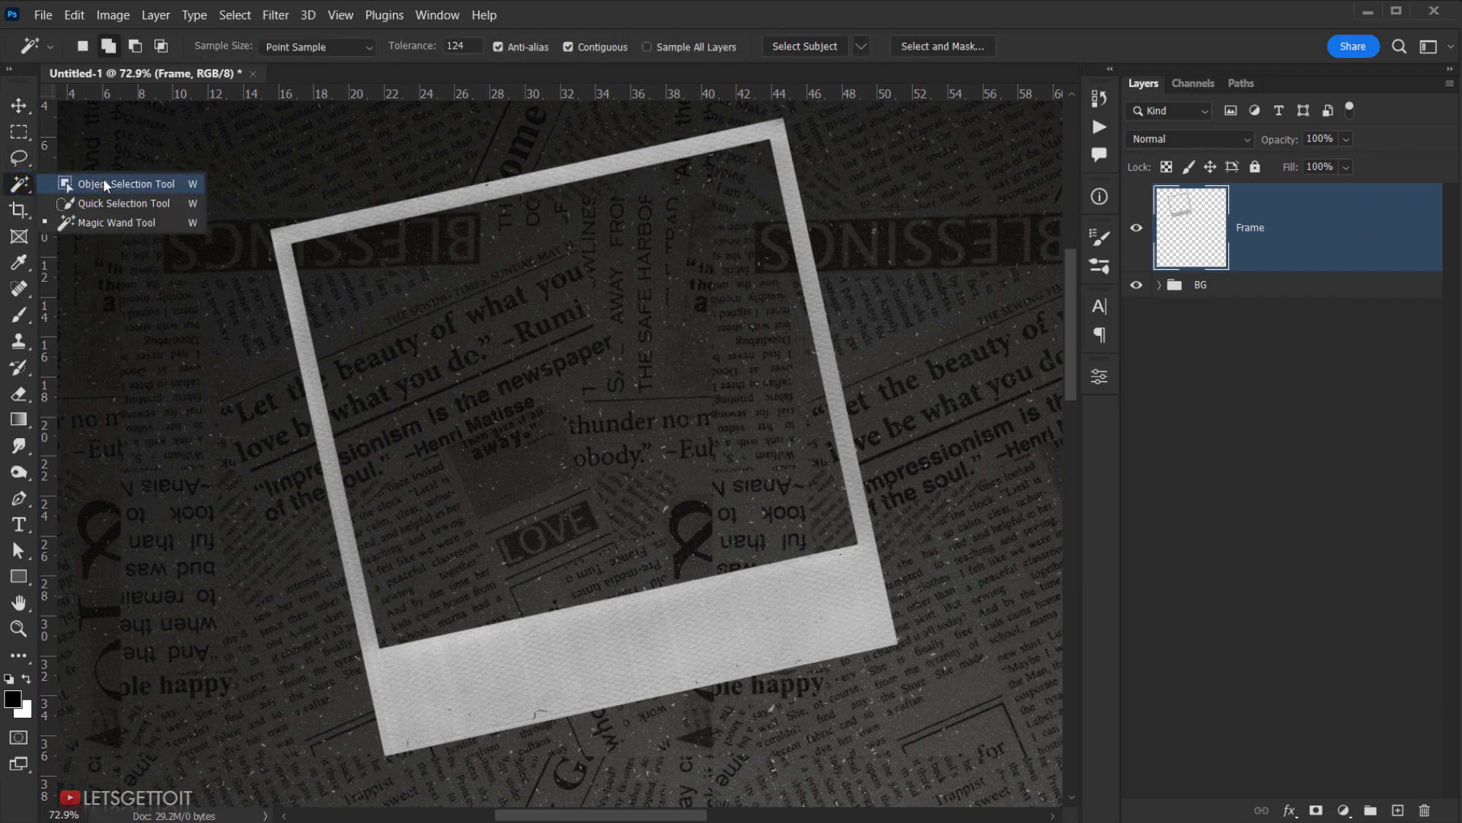
click(89, 225)
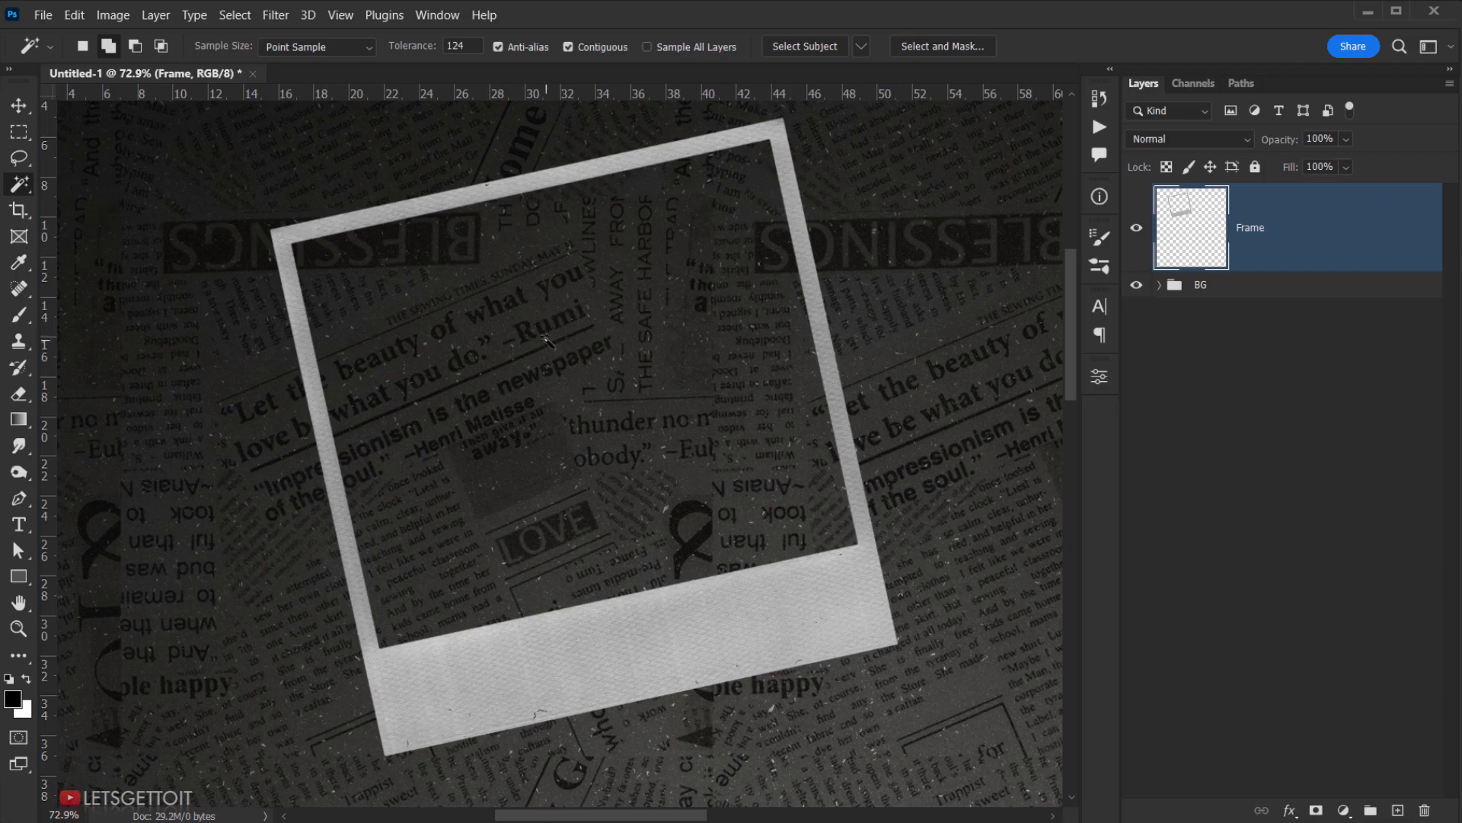
click(547, 340)
scroll(598, 506, up, 3)
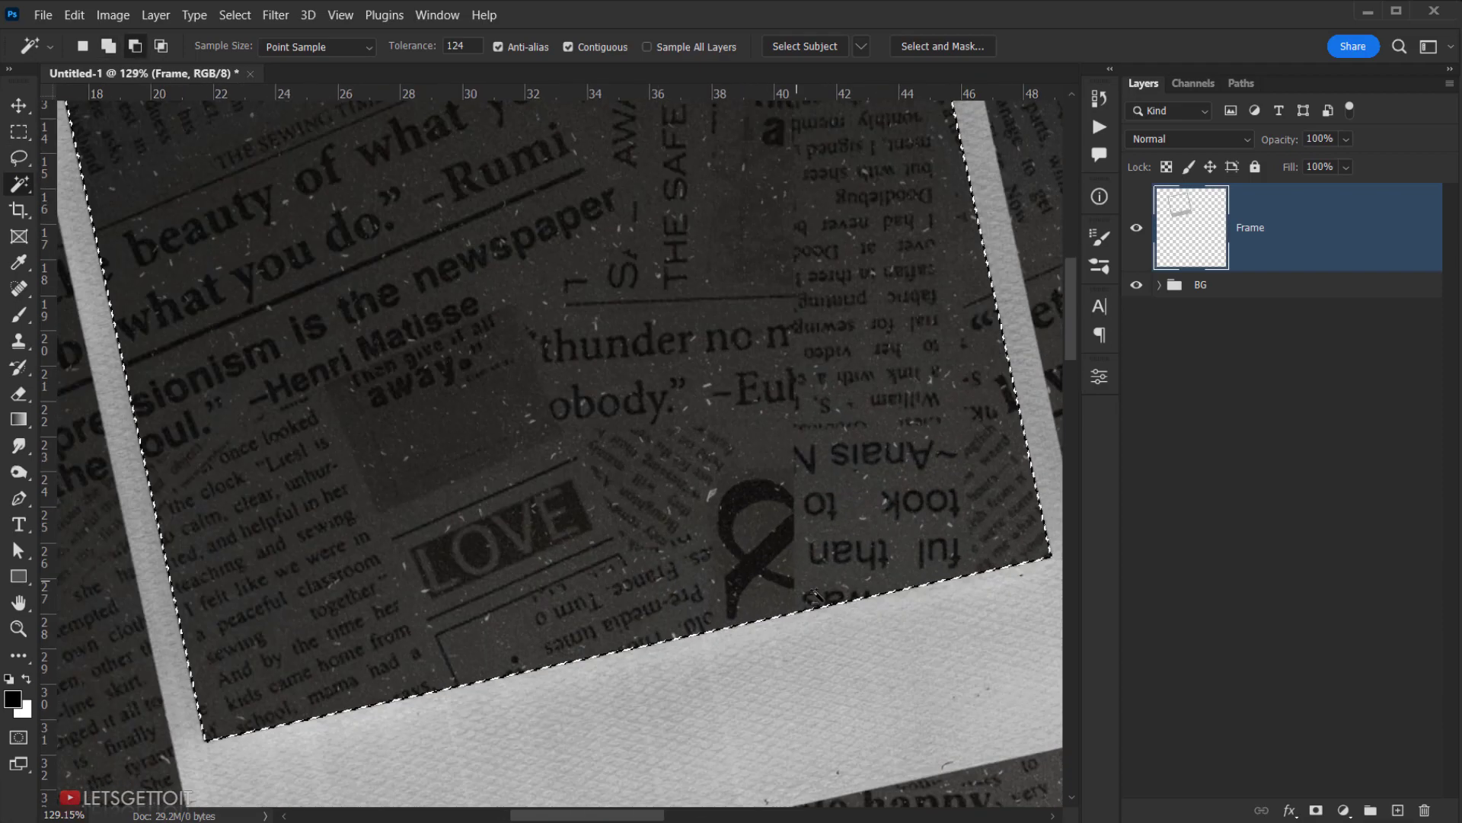
scroll(815, 596, down, 4)
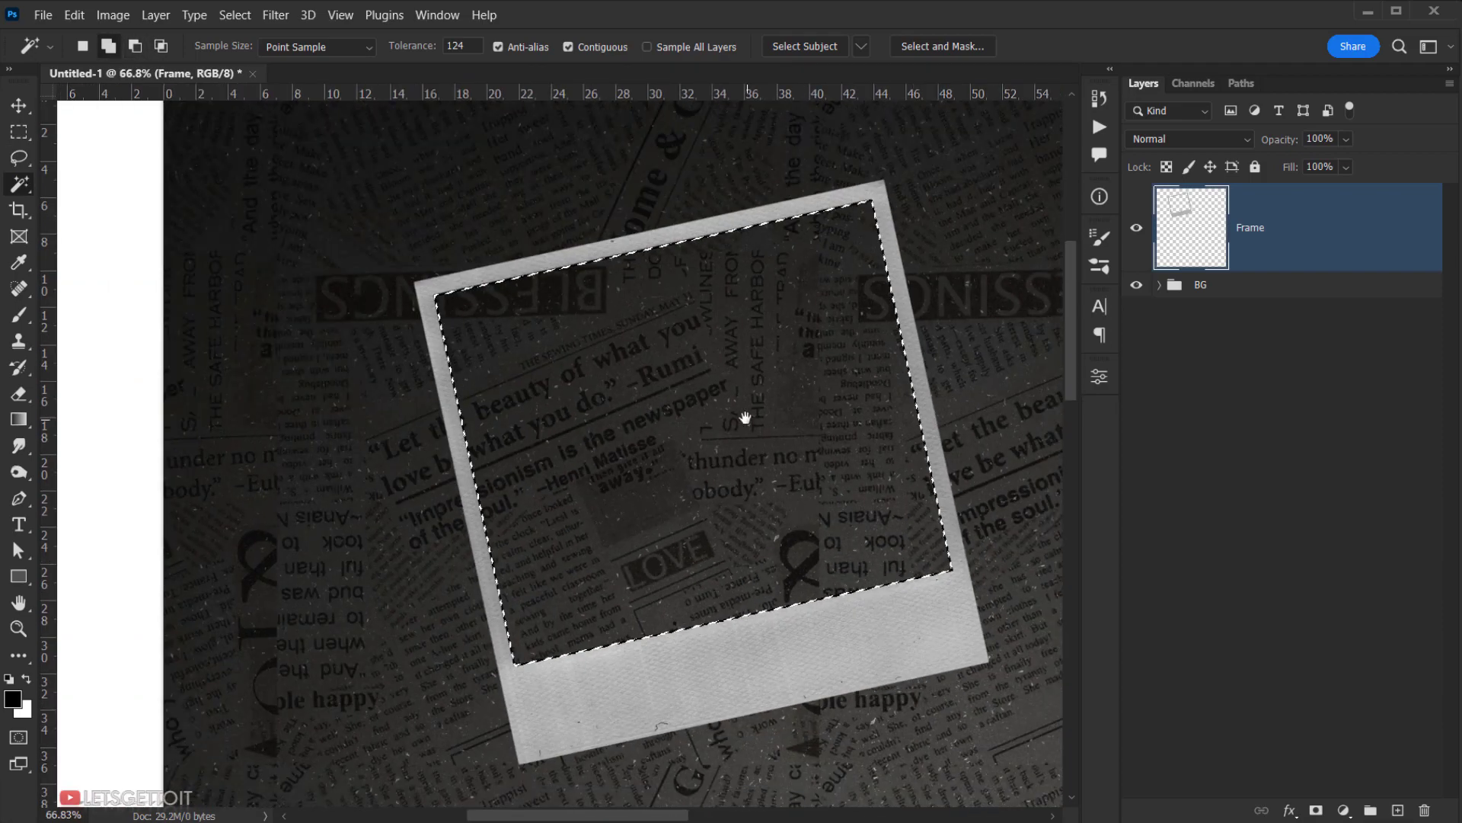
drag(729, 423, 545, 431)
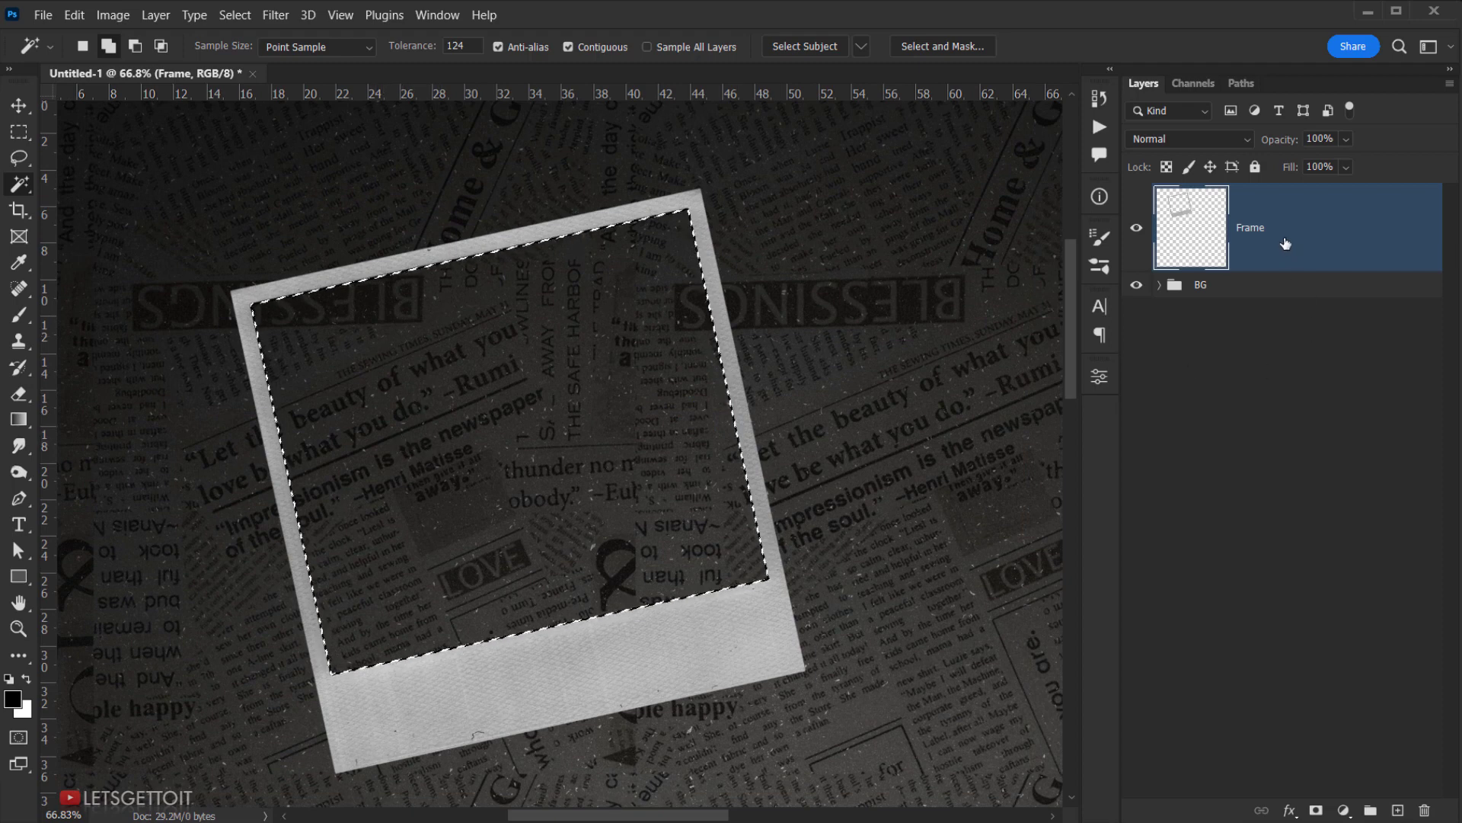
Add a new layer above Frame, fill the selected opening with black using the Paint Bucket, and deselect.
click(1400, 811)
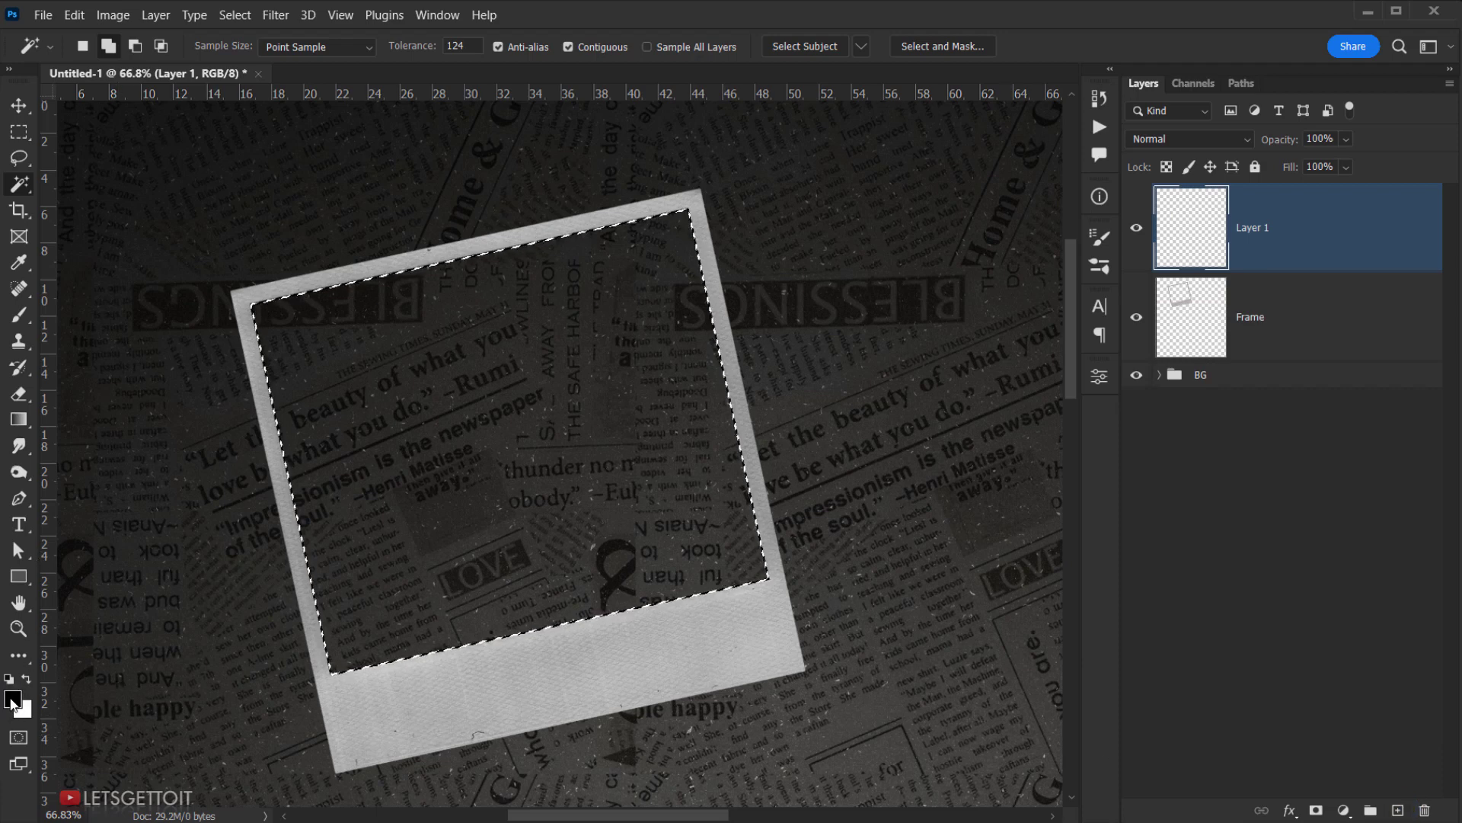
click(19, 419)
right_click(18, 419)
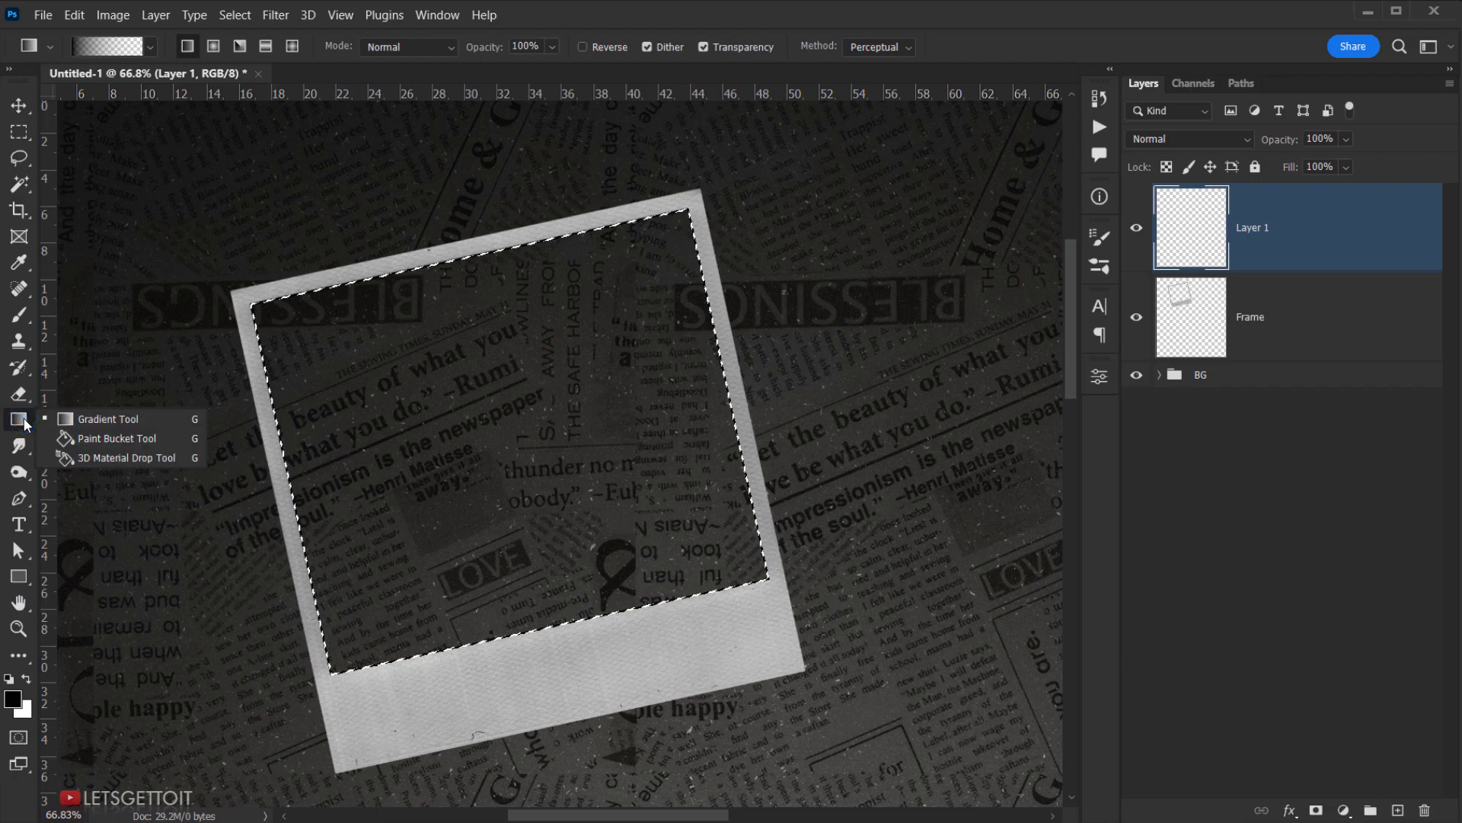
click(108, 440)
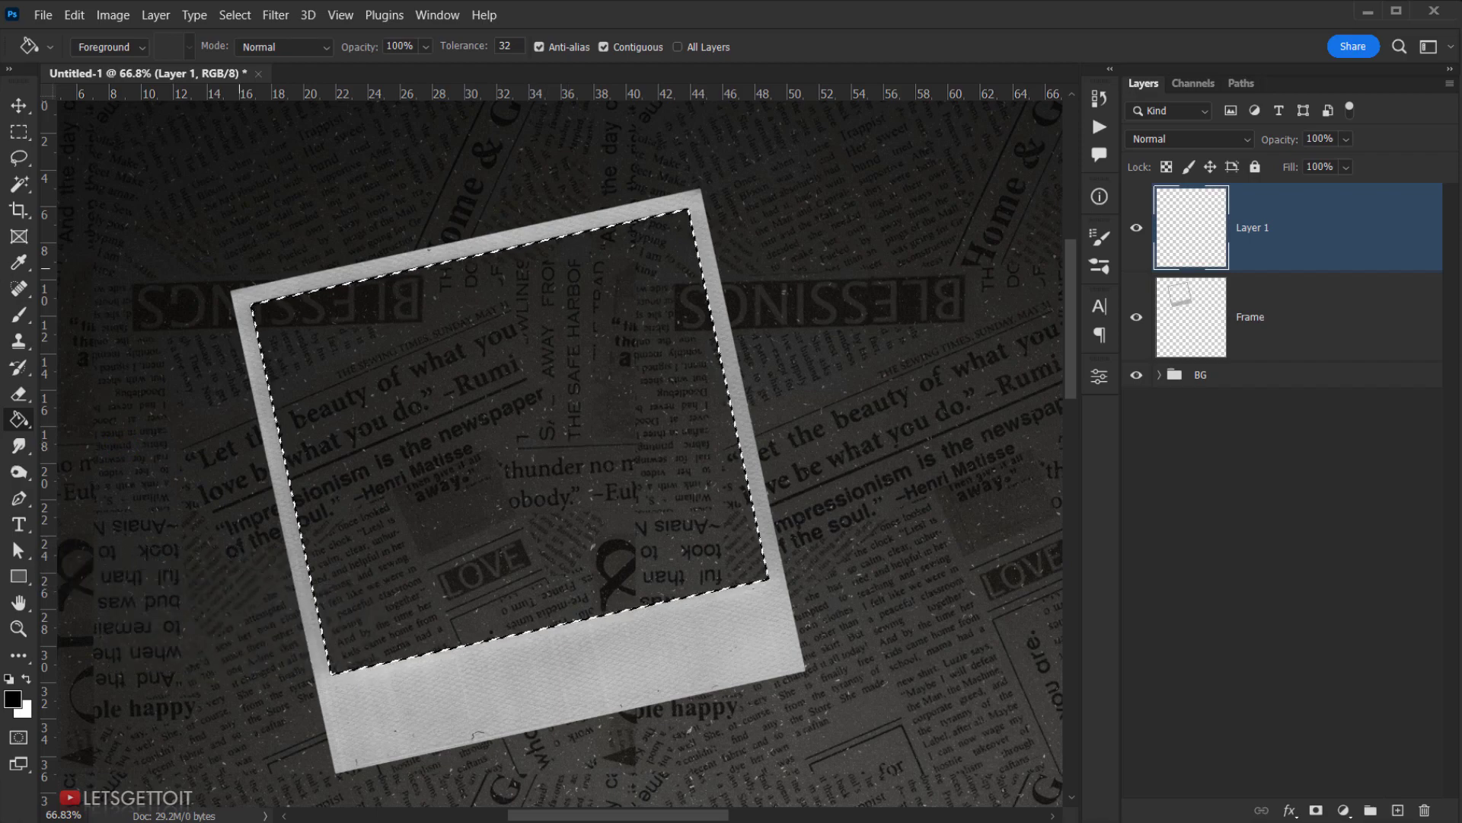
right_click(18, 419)
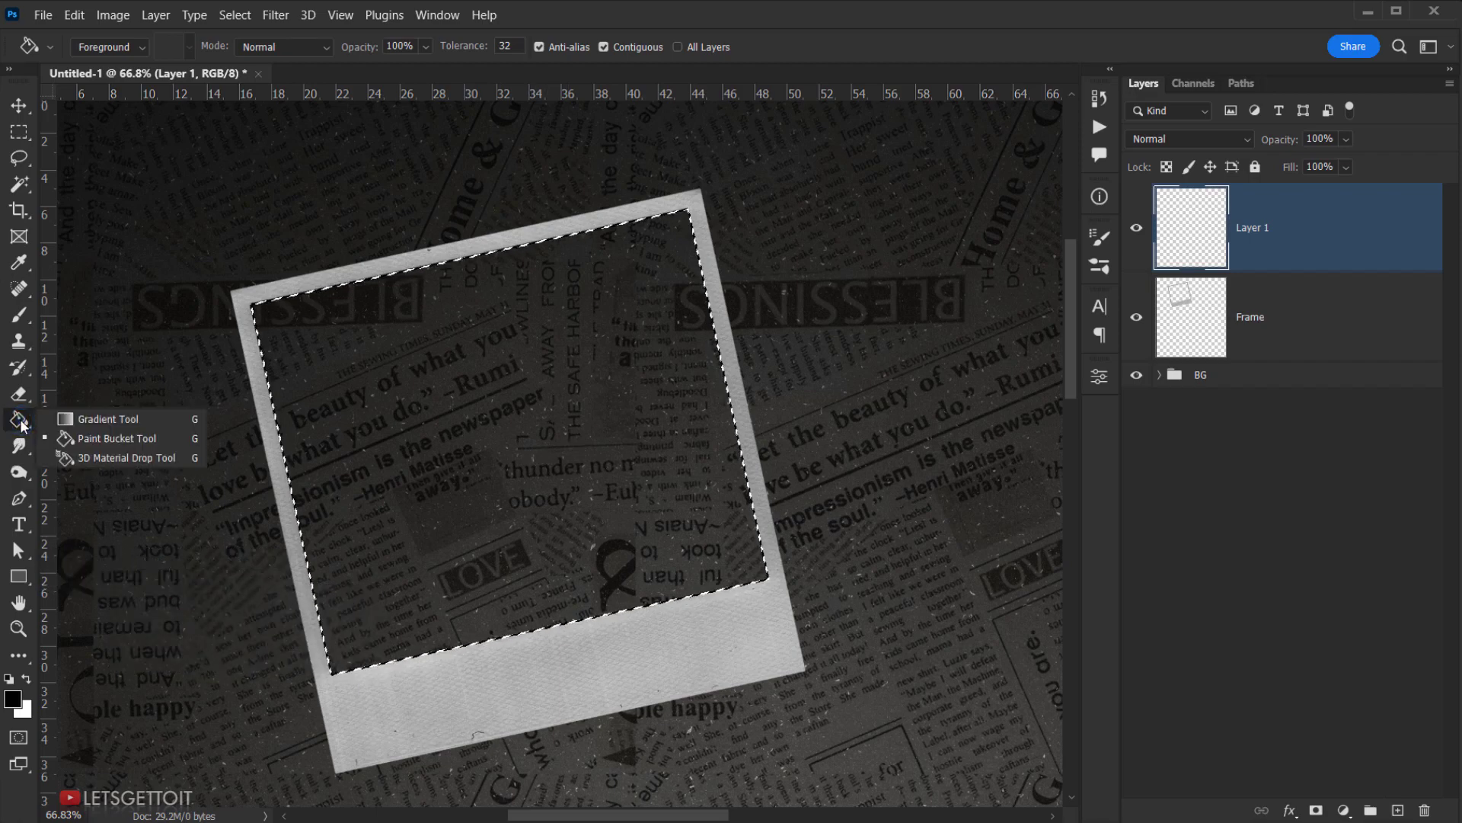
click(75, 438)
click(480, 400)
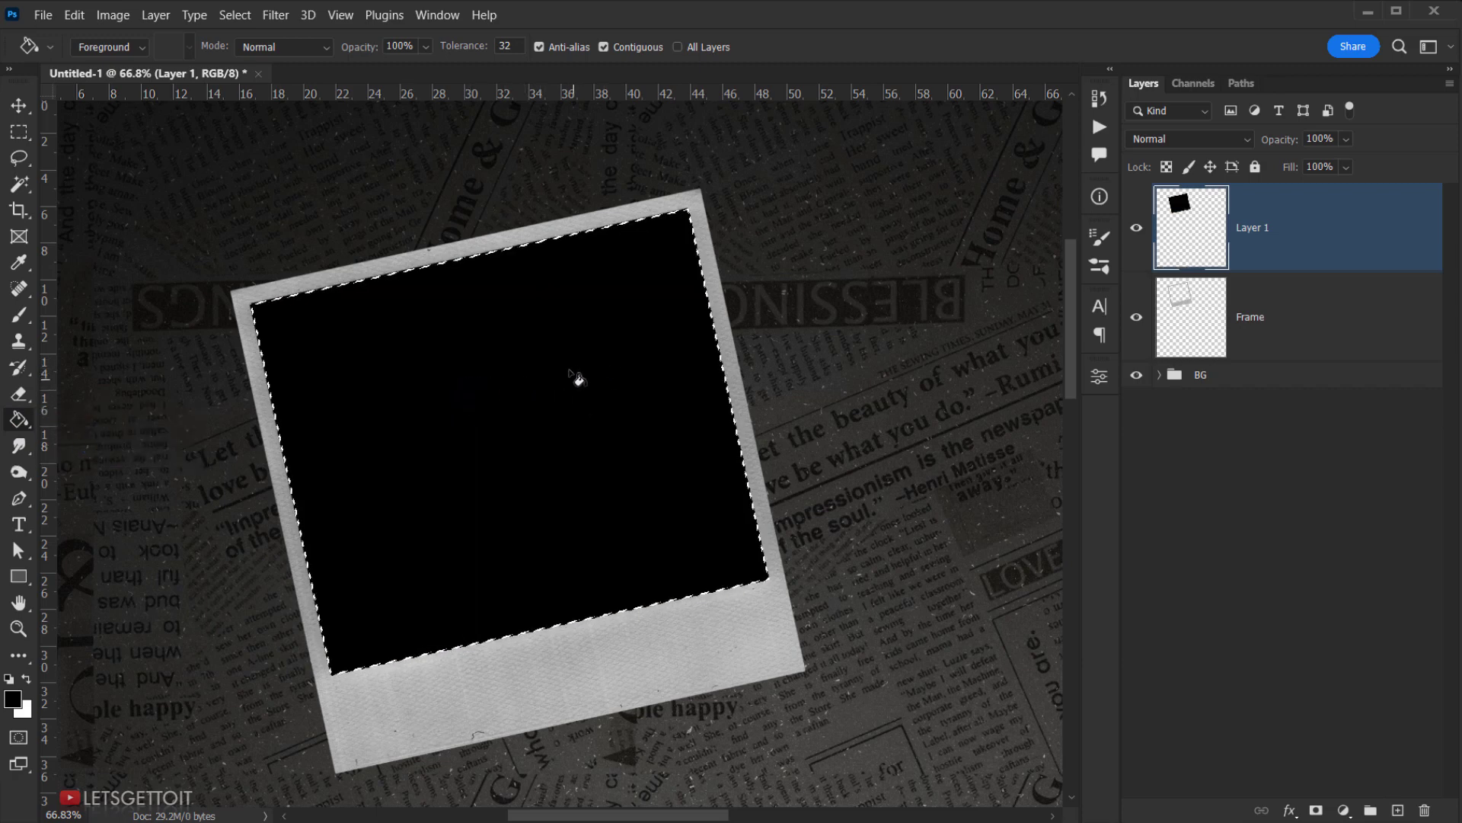
key(ctrl+d)
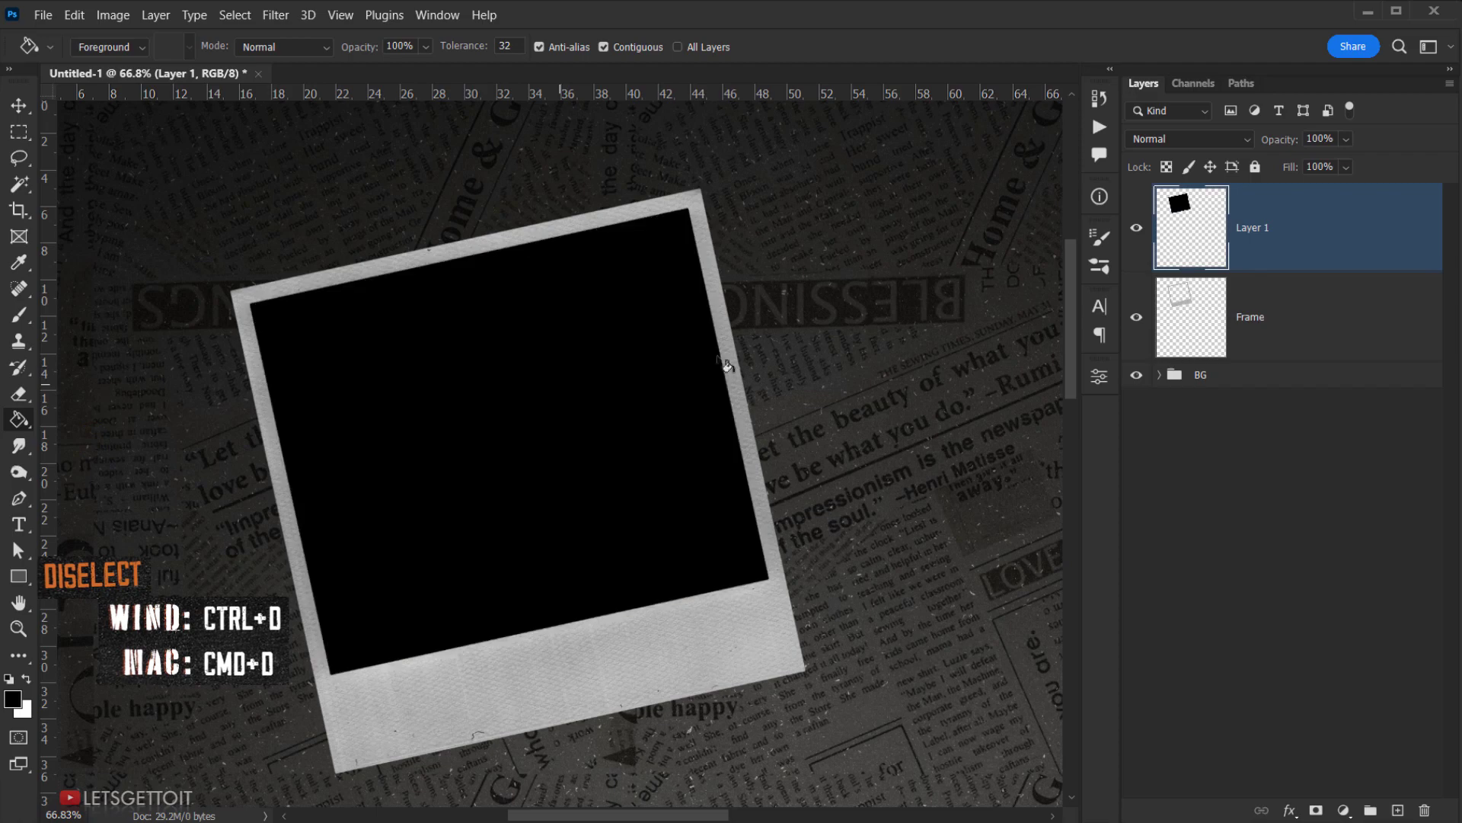
Rename the layer with the black fill as Fill.
scroll(646, 489, down, 3)
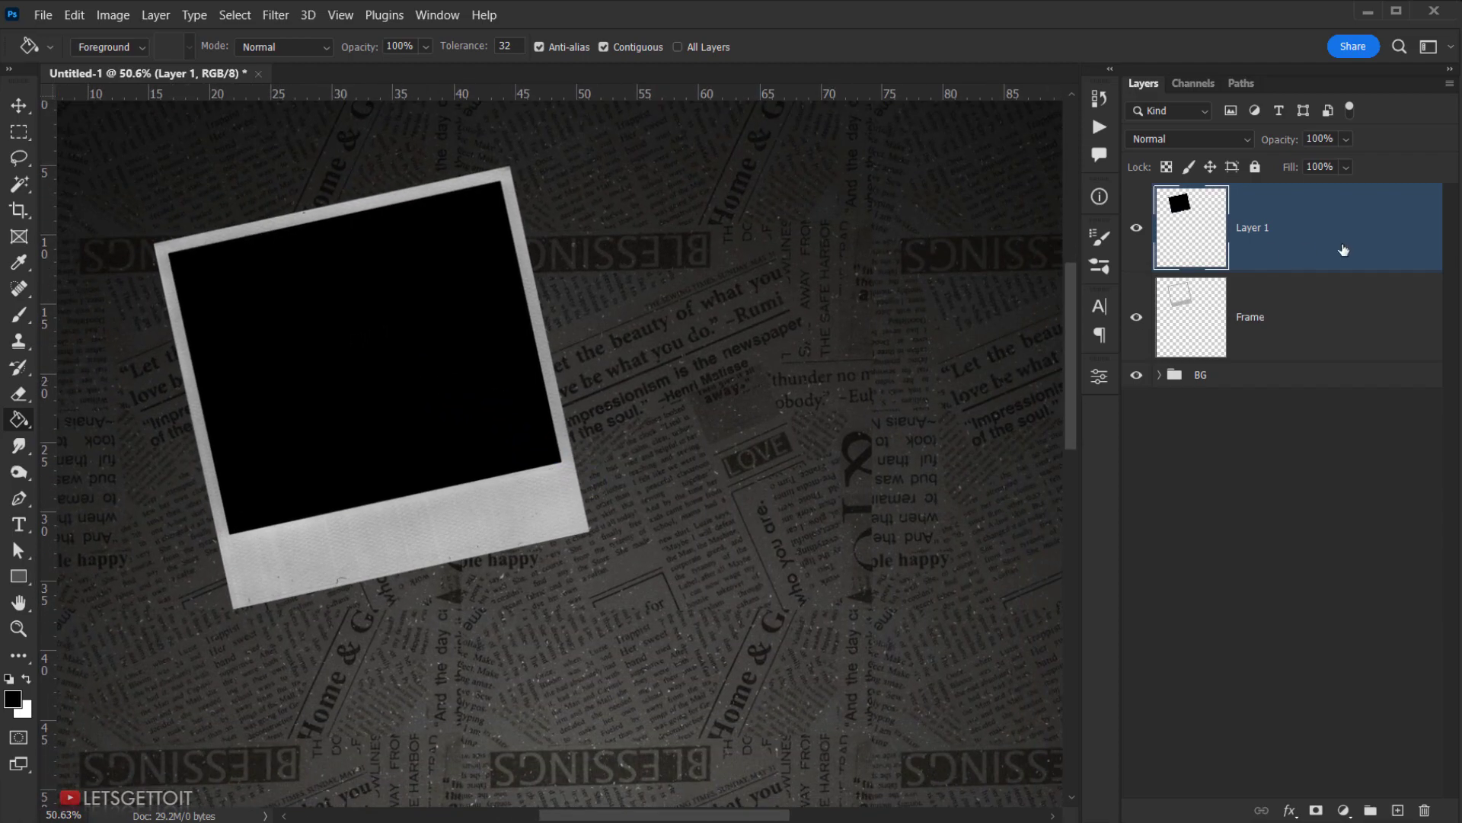
click(1346, 222)
double_click(1257, 233)
text(Fill)
key(Return)
Link the Fill and Frame layers together and leave only the Fill layer selected.
drag(348, 320, 414, 316)
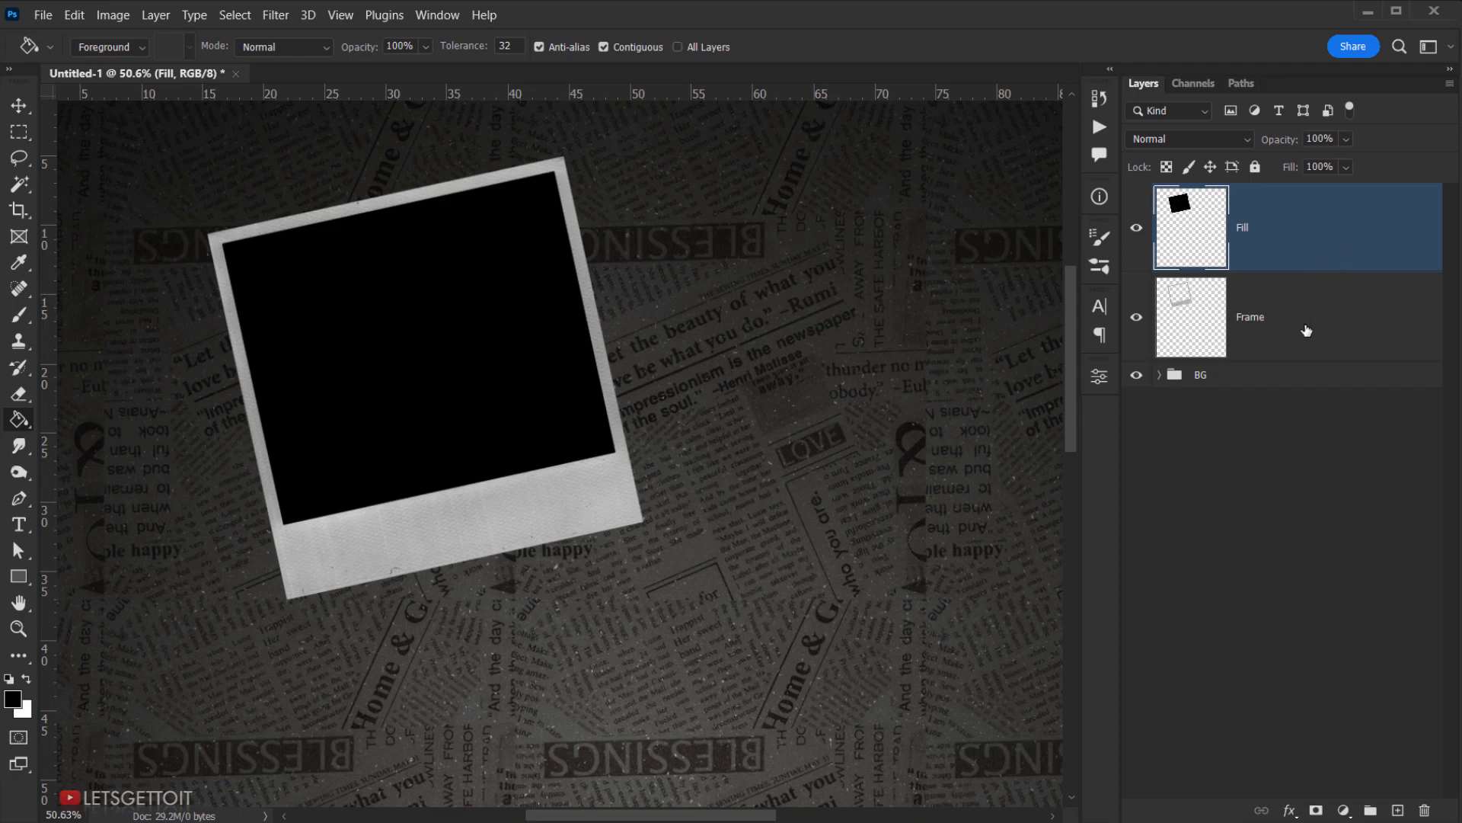
ctrl+click(1346, 319)
ctrl+click(1346, 304)
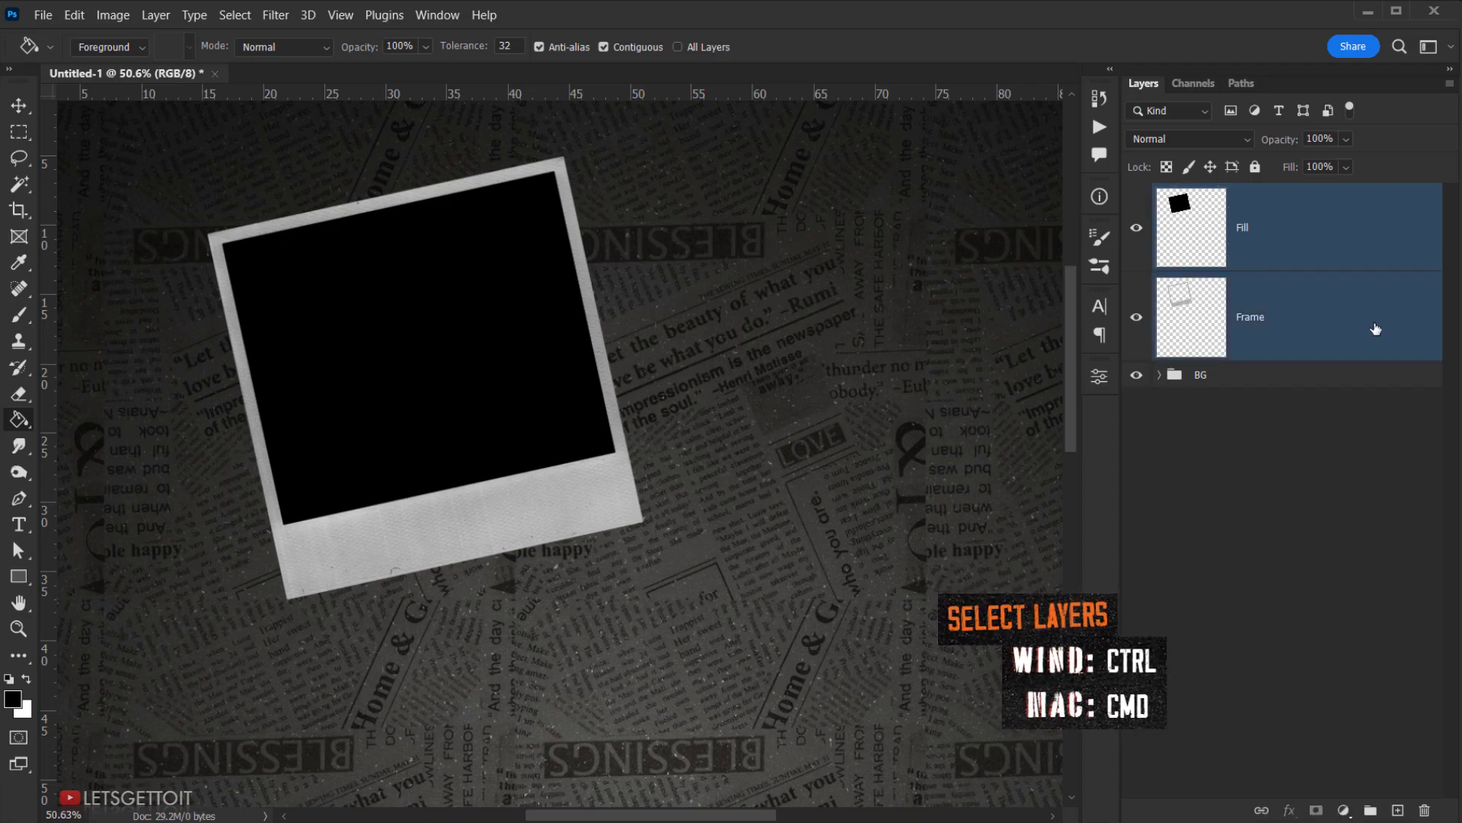
right_click(1346, 302)
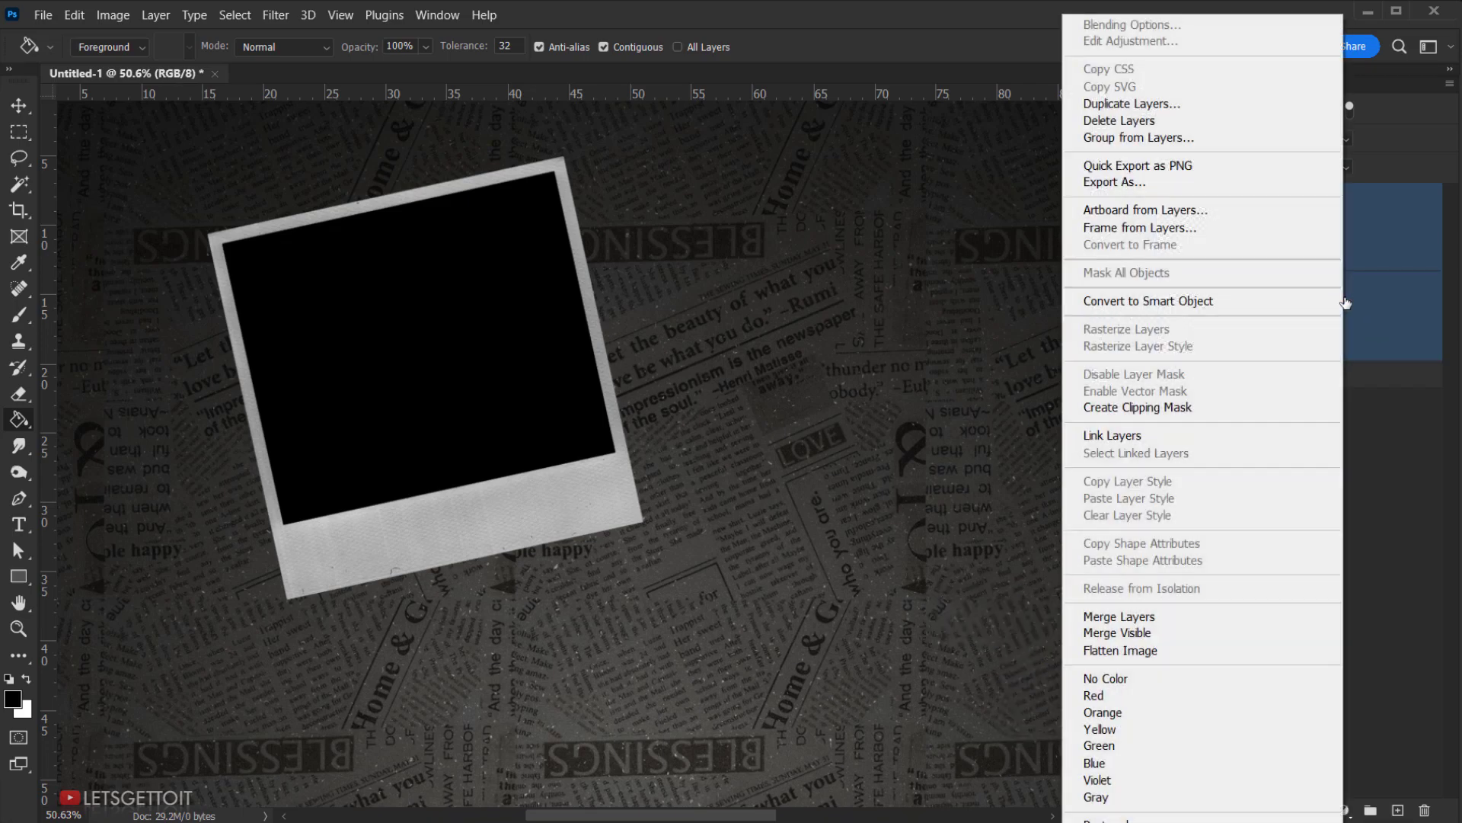
click(1120, 434)
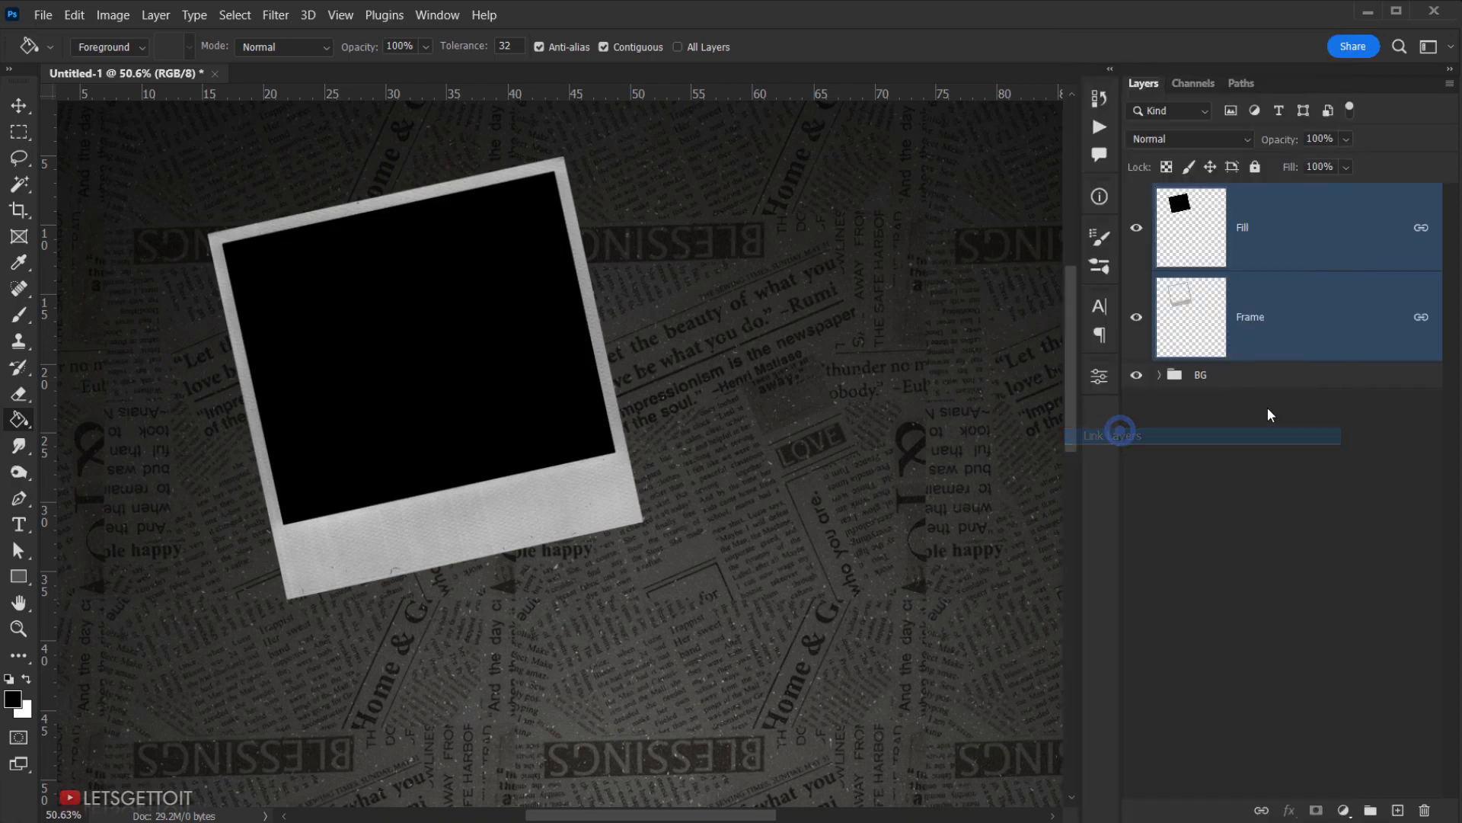
scroll(587, 382, down, 3)
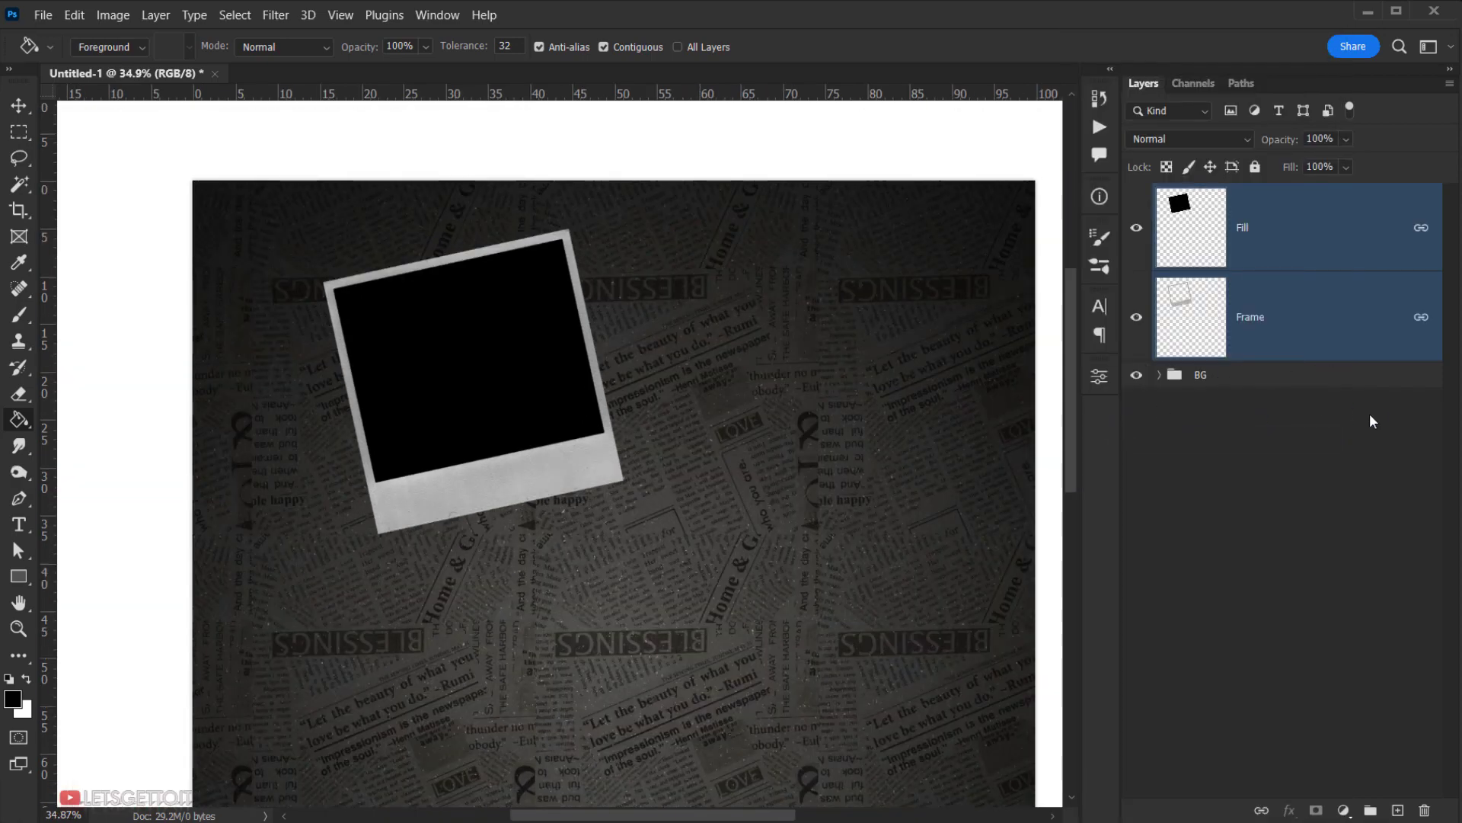
click(1369, 414)
click(1276, 232)
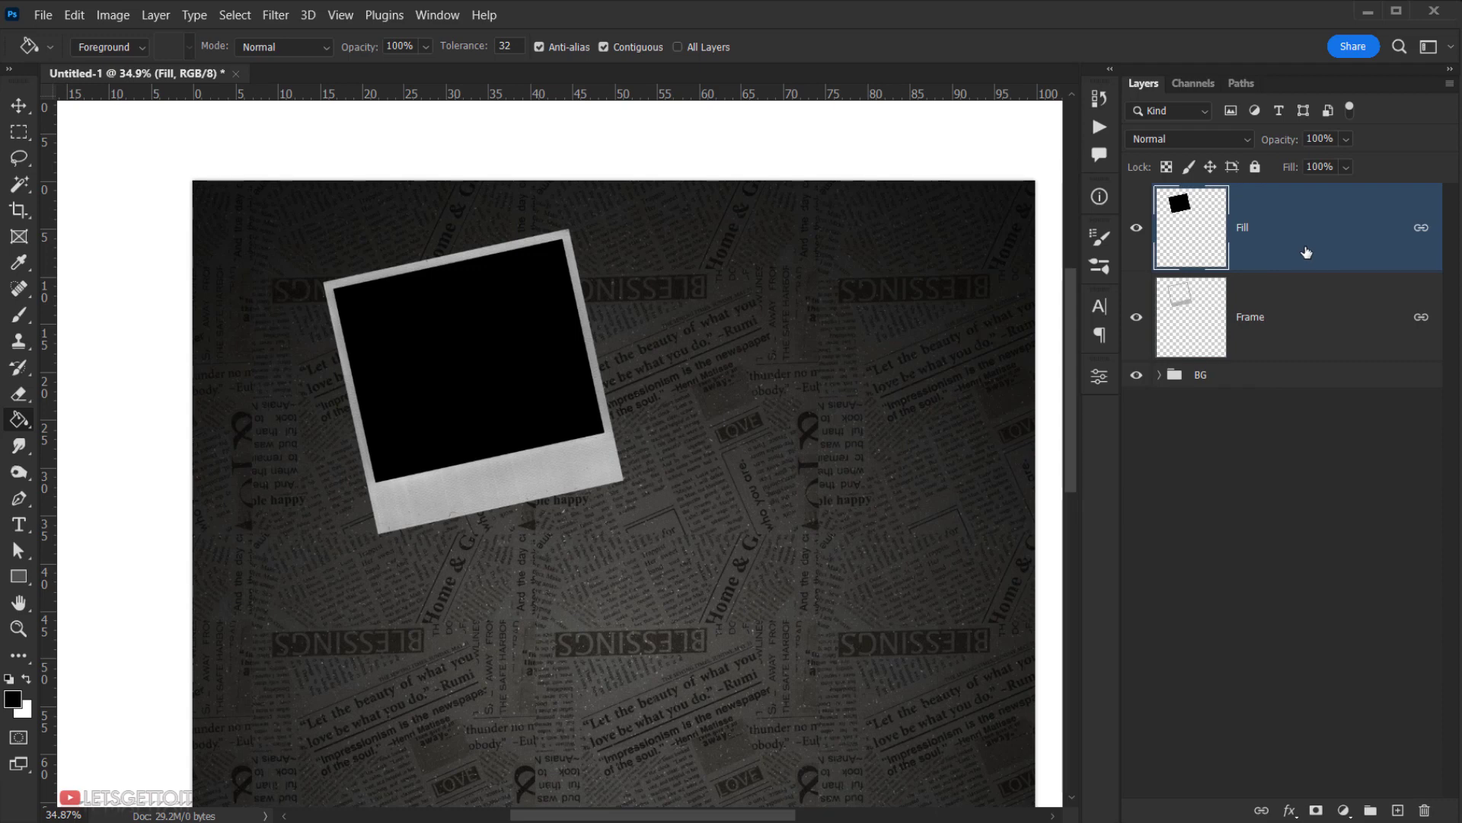
key(ctrl+t)
mouse_move(551, 422)
mouse_down()
mouse_move(853, 415)
mouse_move(454, 457)
mouse_move(822, 434)
mouse_move(579, 461)
mouse_move(700, 514)
mouse_move(579, 521)
mouse_up()
key(Escape)
key(g)
click(1300, 305)
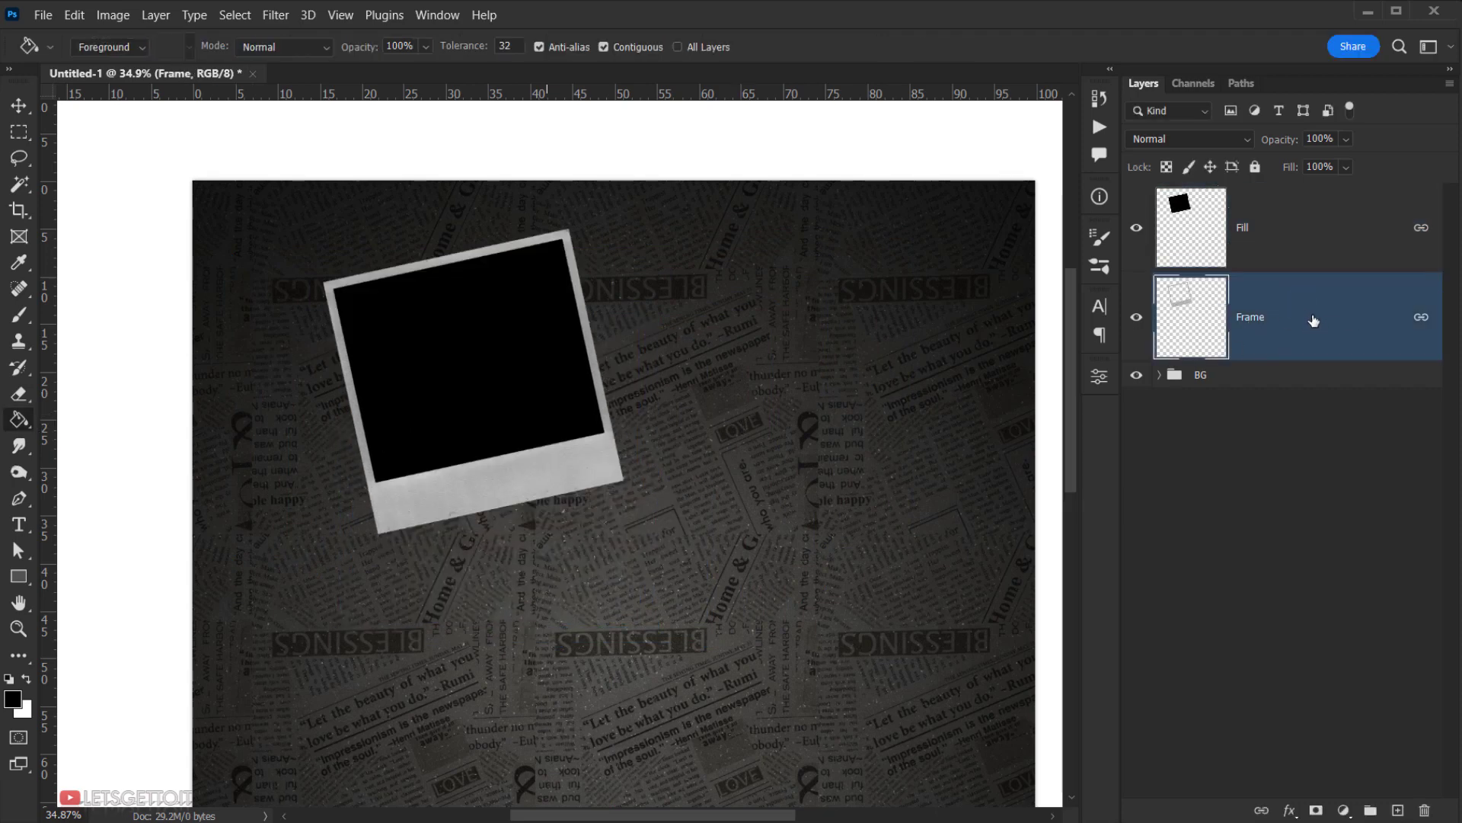
key(ctrl+t)
drag(538, 415, 601, 557)
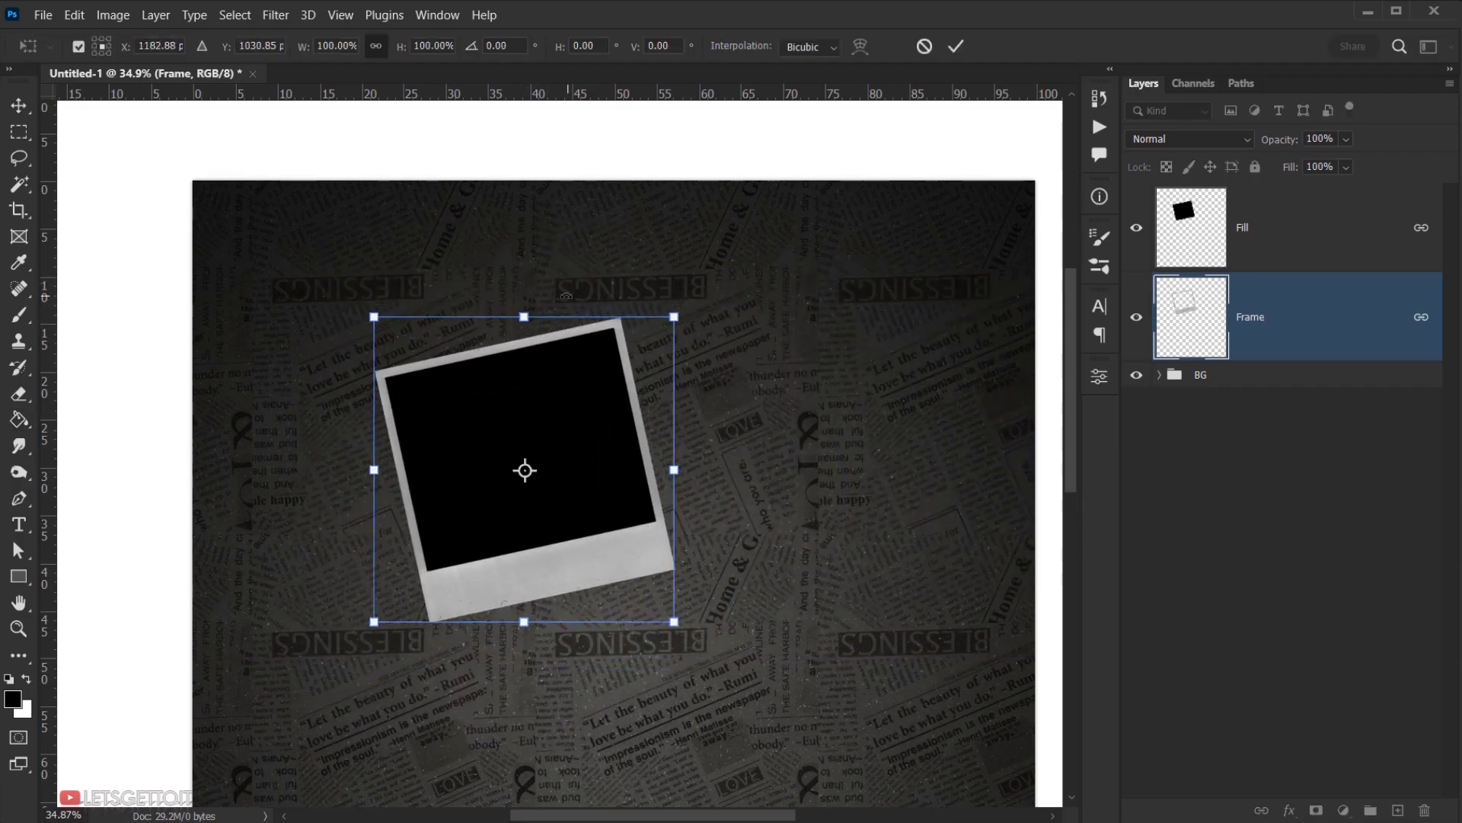
key(Escape)
key(g)
Add a new empty layer above the Fill layer and rename it Image.
scroll(386, 389, up, 2)
drag(458, 379, 347, 376)
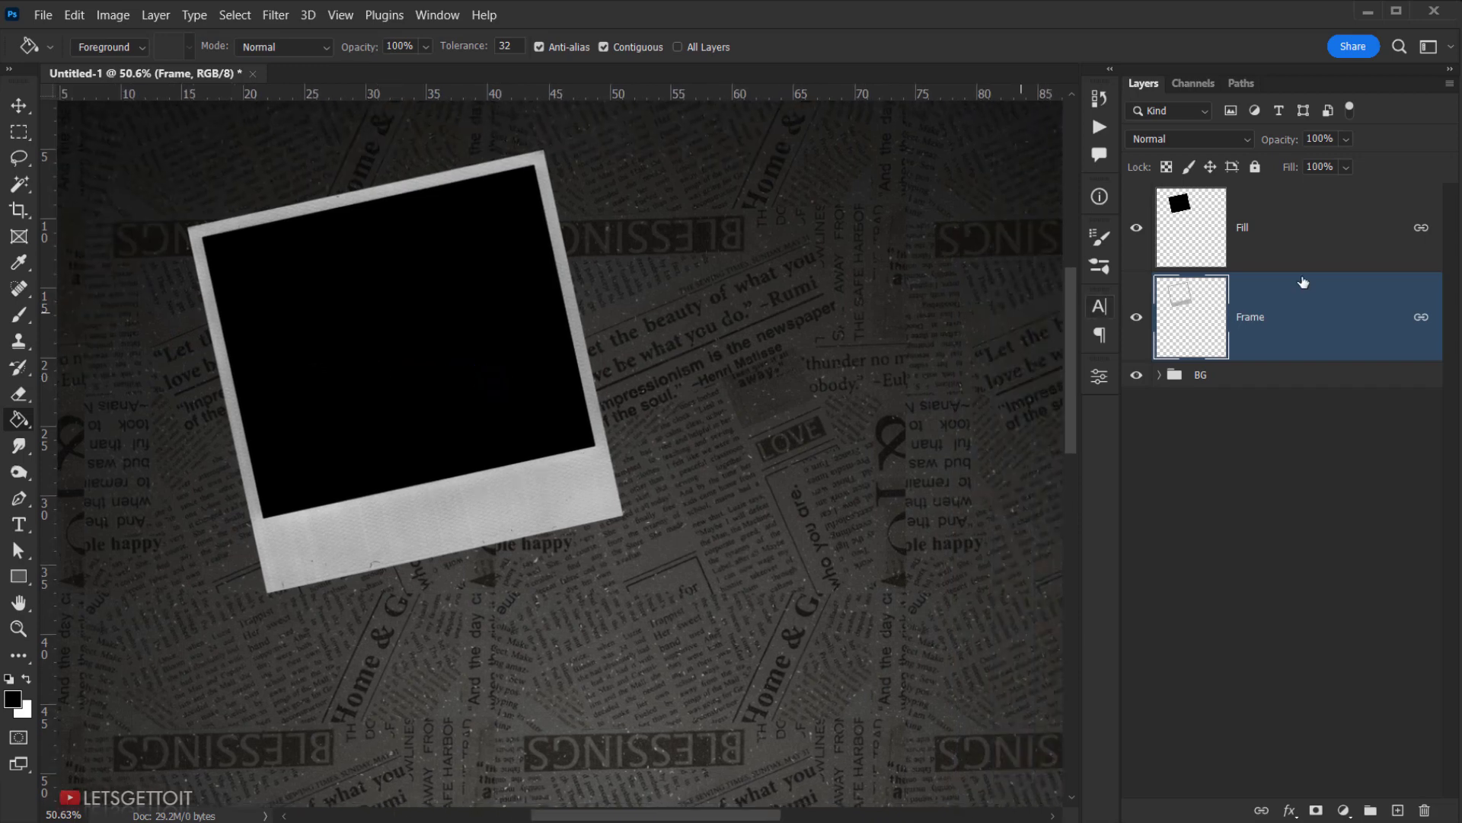
click(1306, 236)
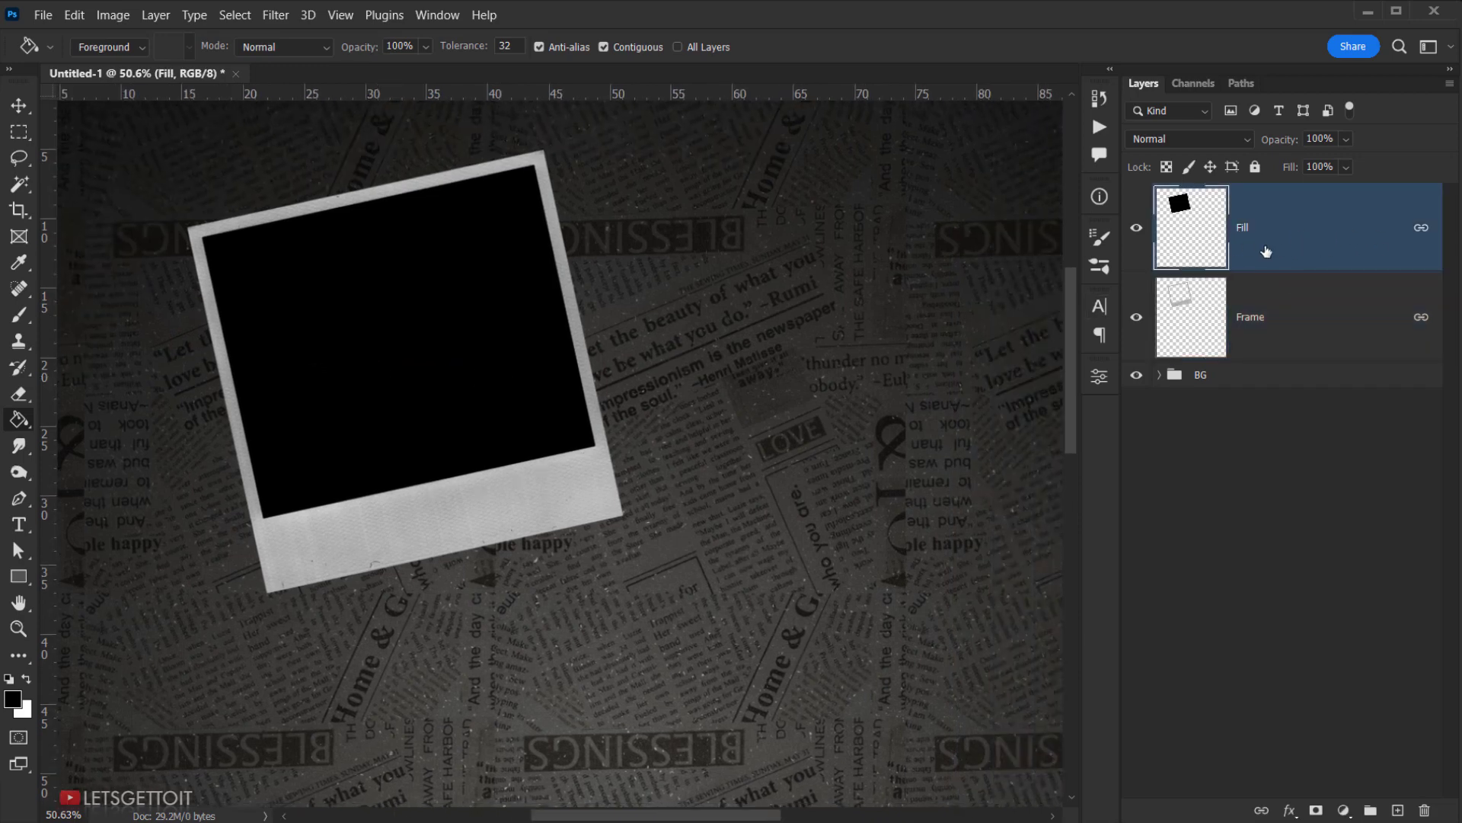
click(1402, 811)
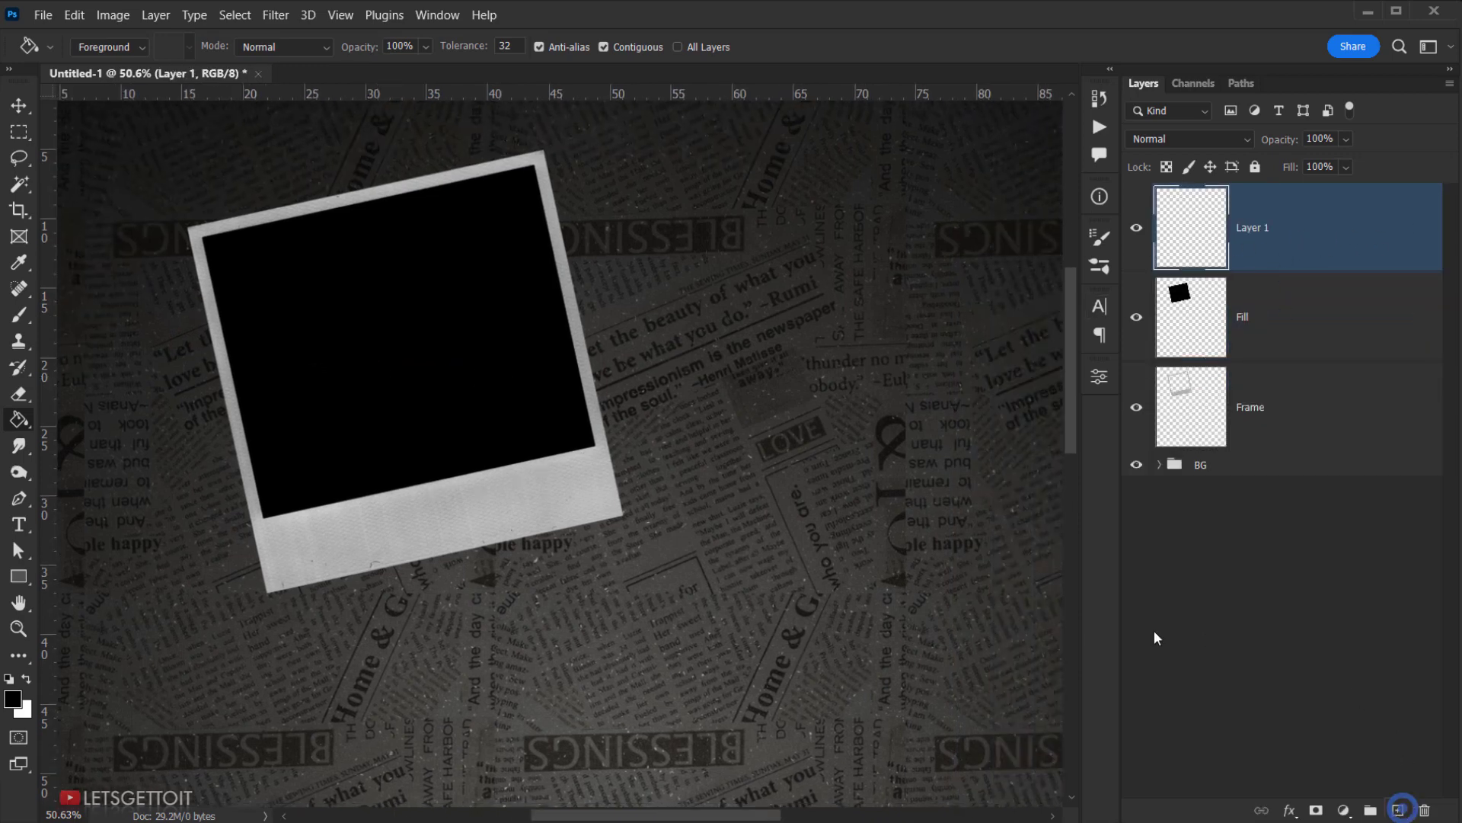
double_click(1258, 227)
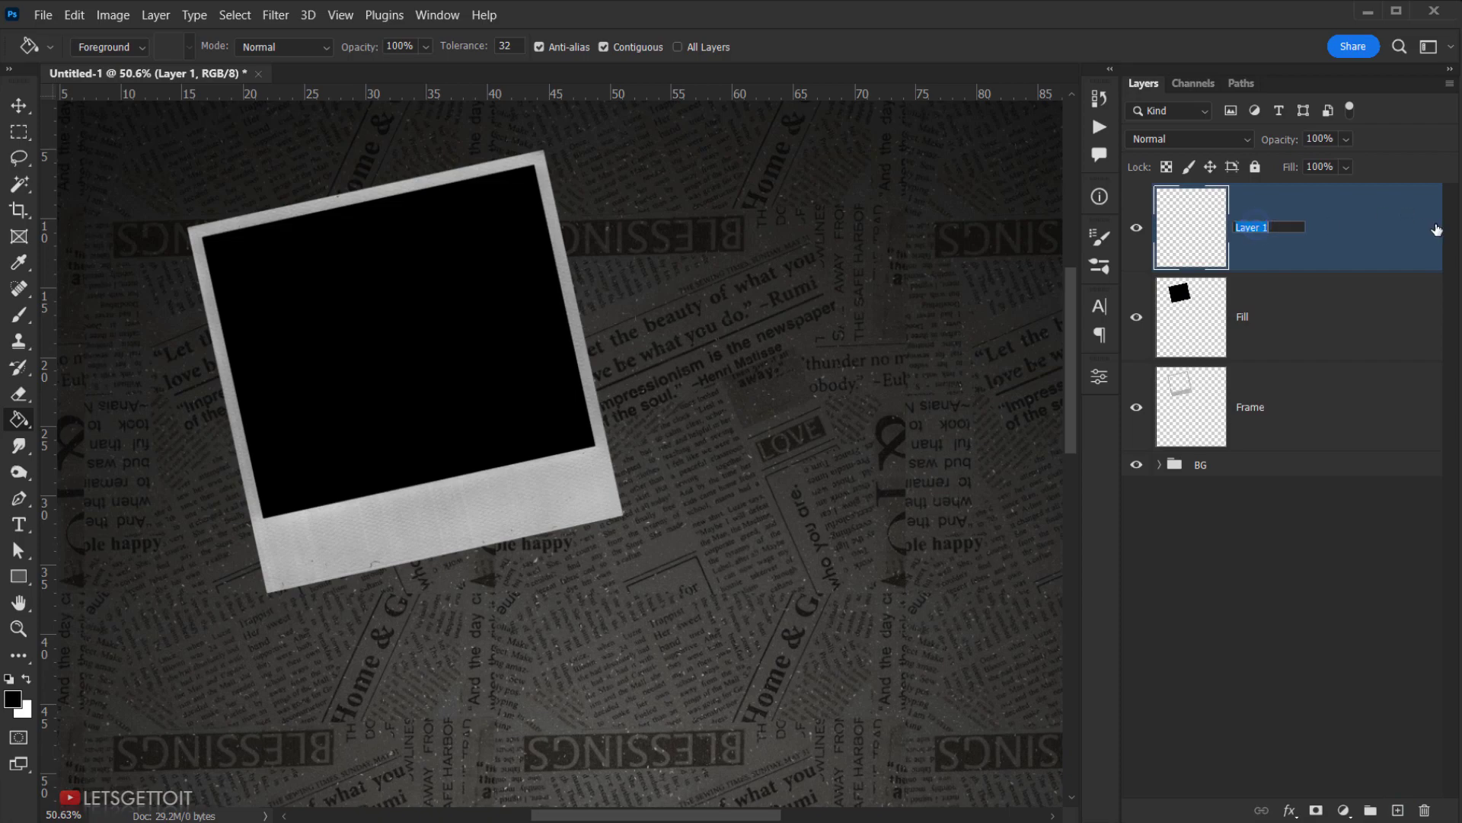
text(Image)
key(Return)
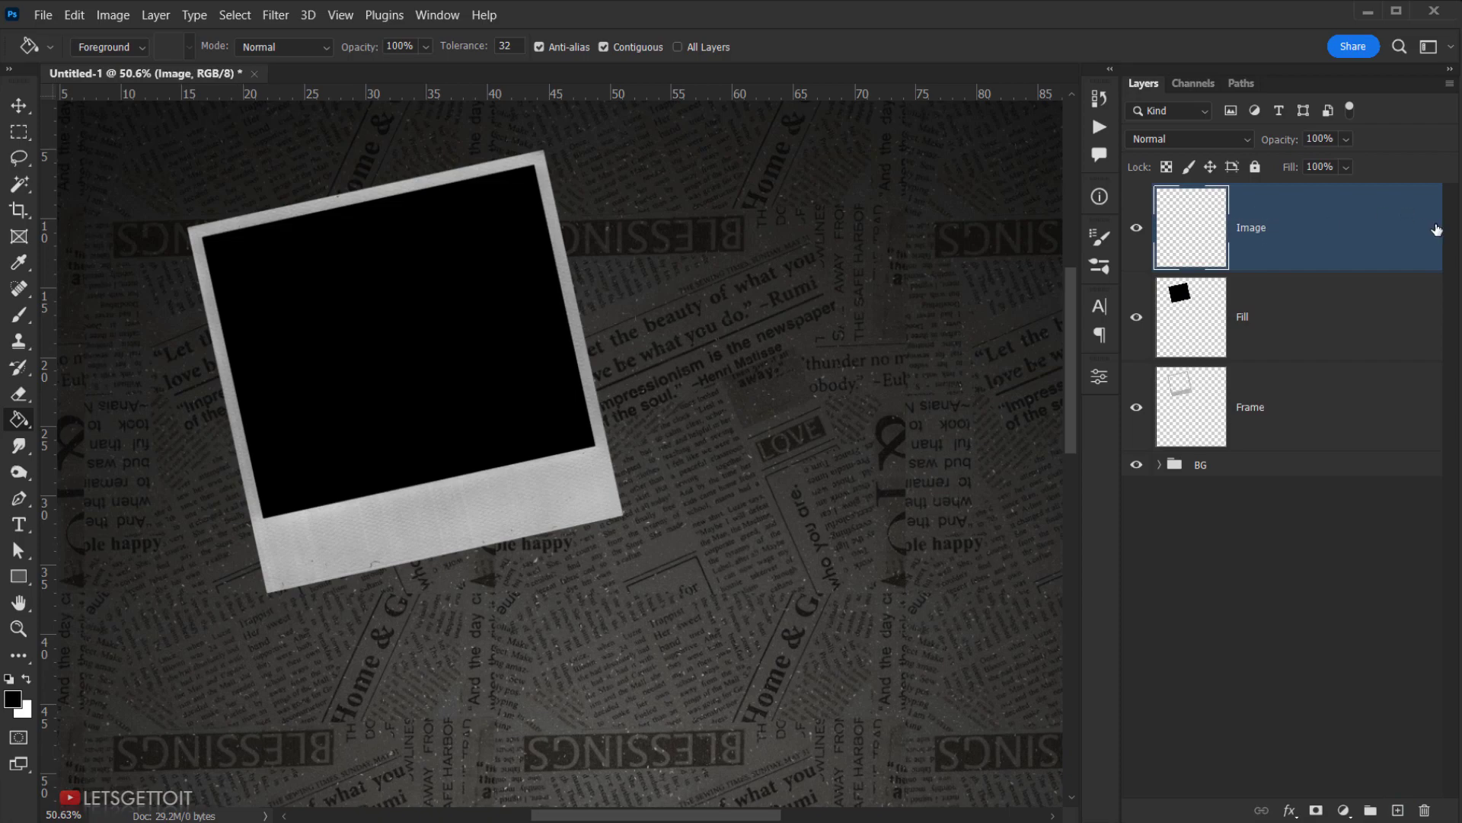
Convert the Image layer to a smart object and open its contents for editing.
right_click(1329, 231)
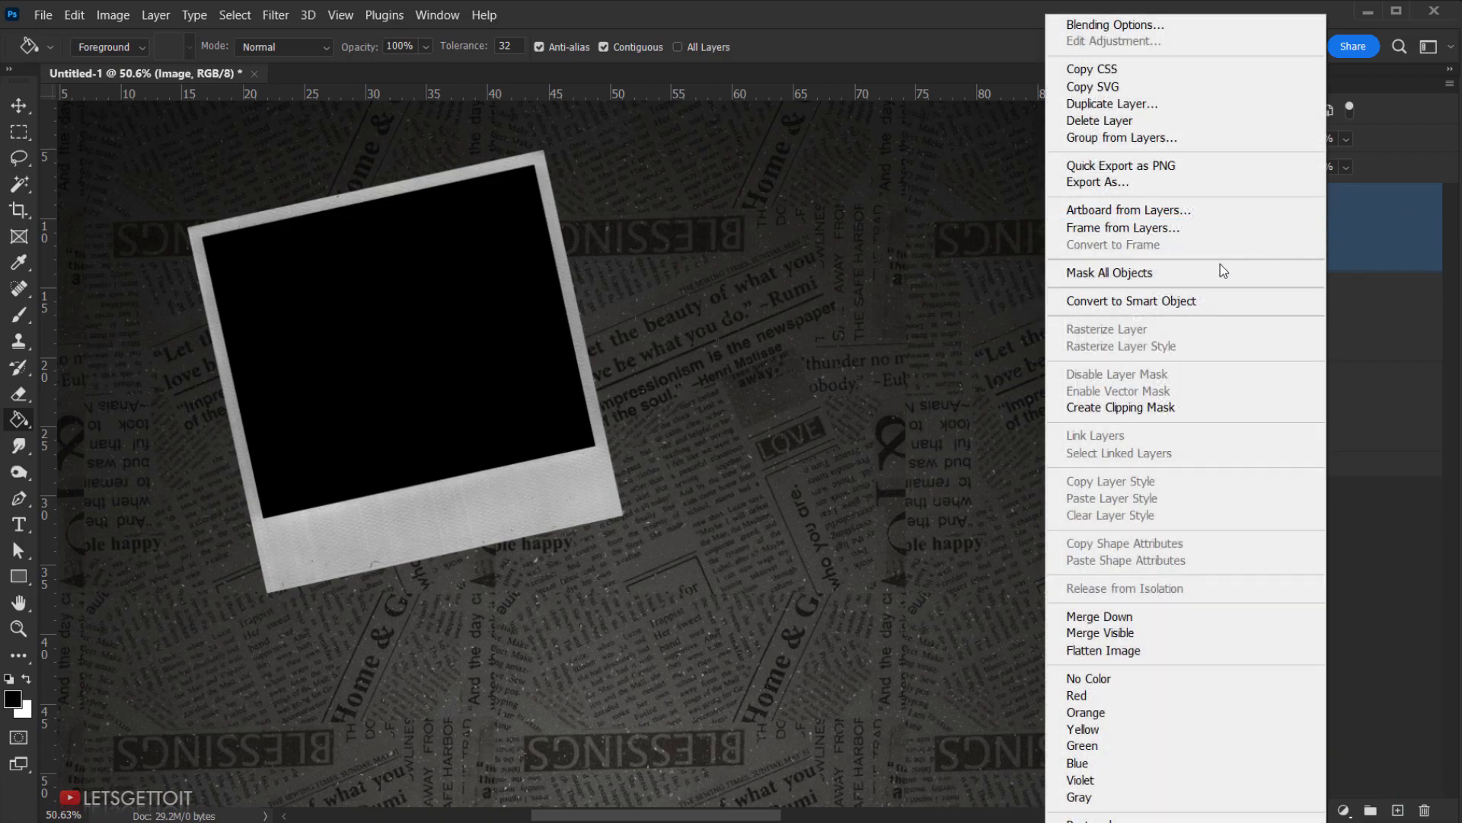
click(1250, 301)
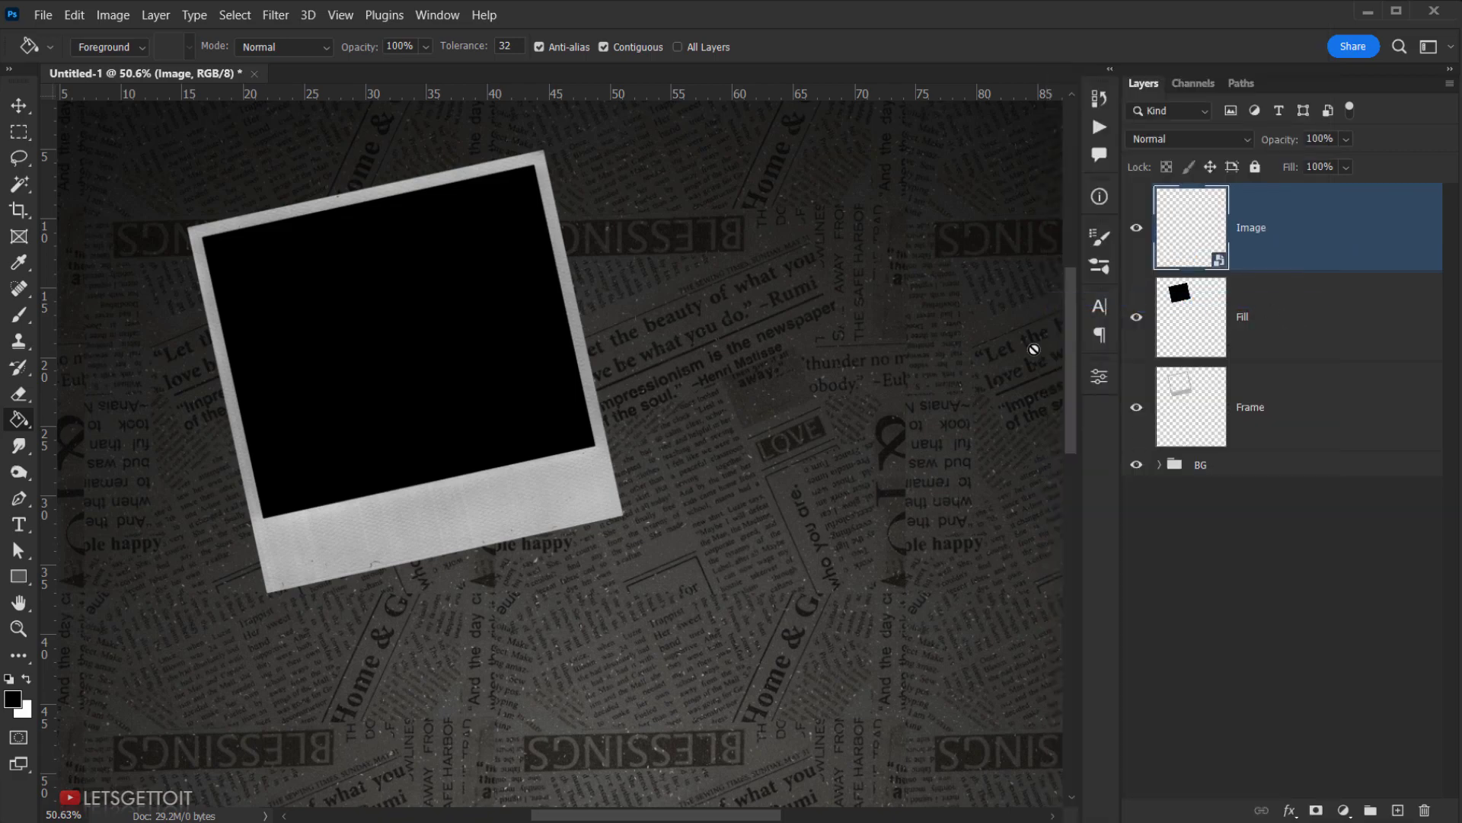
scroll(489, 400, down, 3)
drag(411, 422, 446, 357)
drag(588, 299, 554, 326)
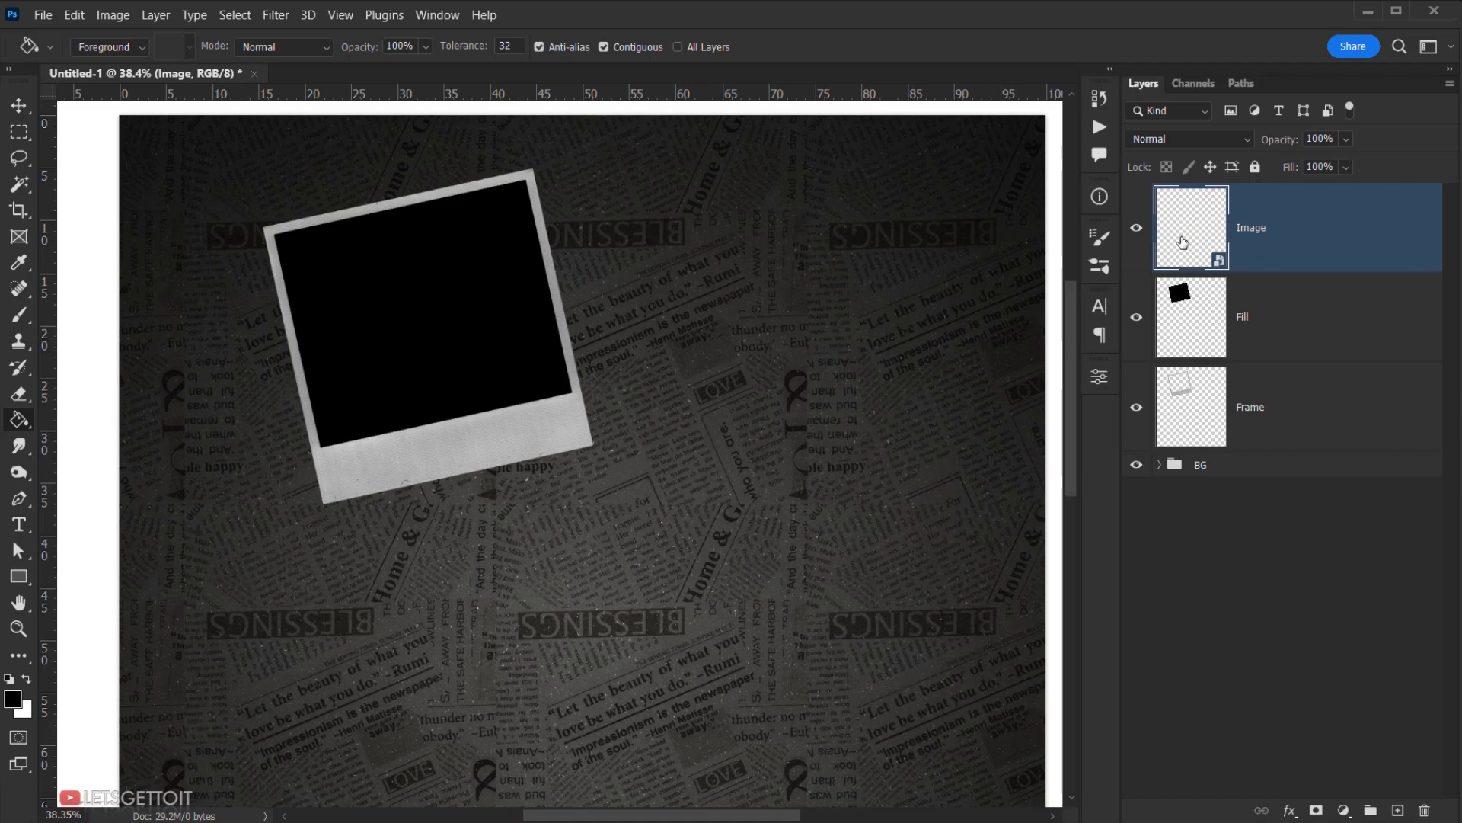
right_click(1317, 243)
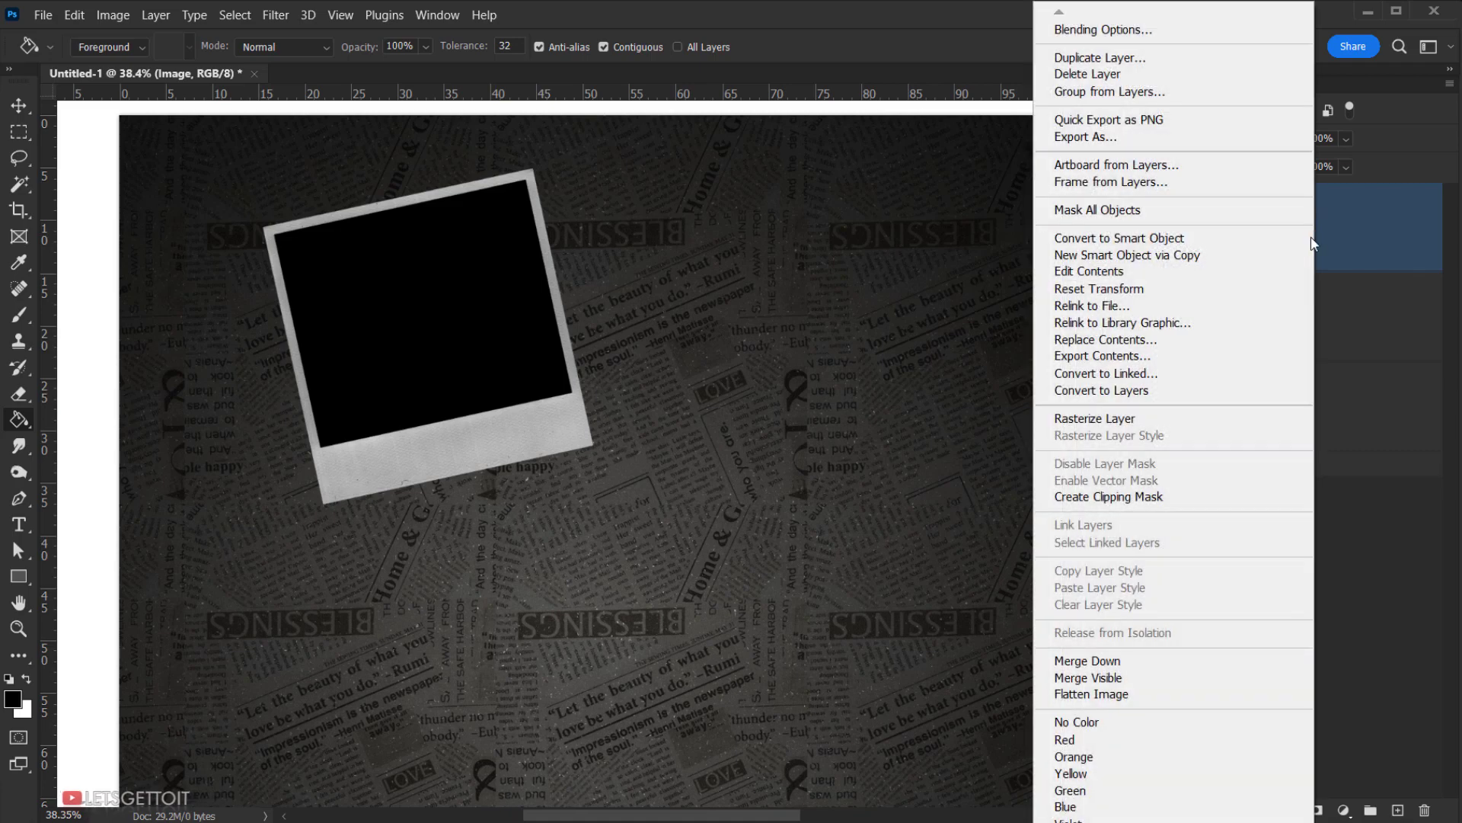
click(1124, 271)
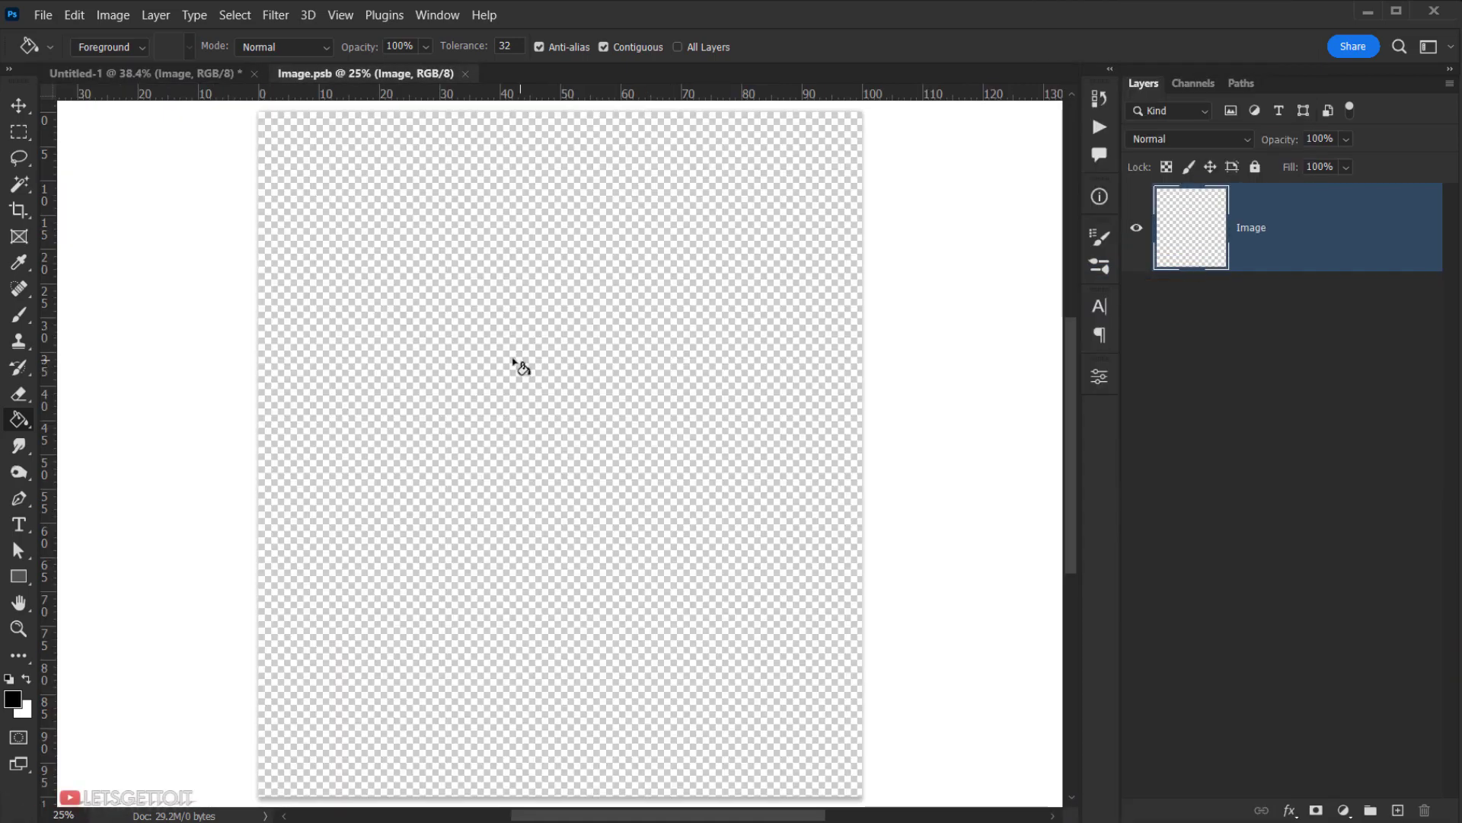
Place the colour portrait photo with the red background from the Collage Frame folder into the smart object document.
scroll(541, 350, down, 2)
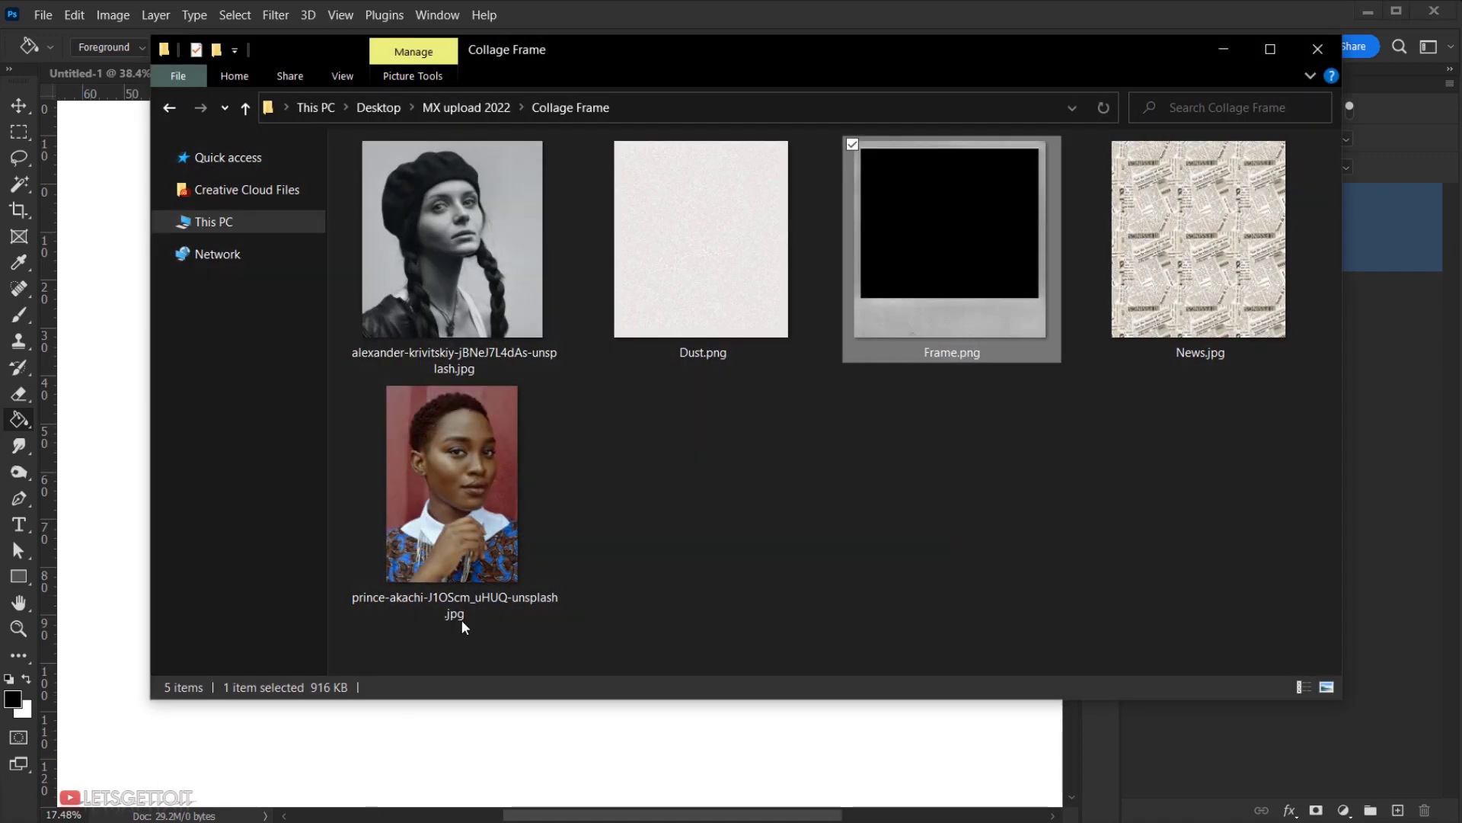
click(514, 523)
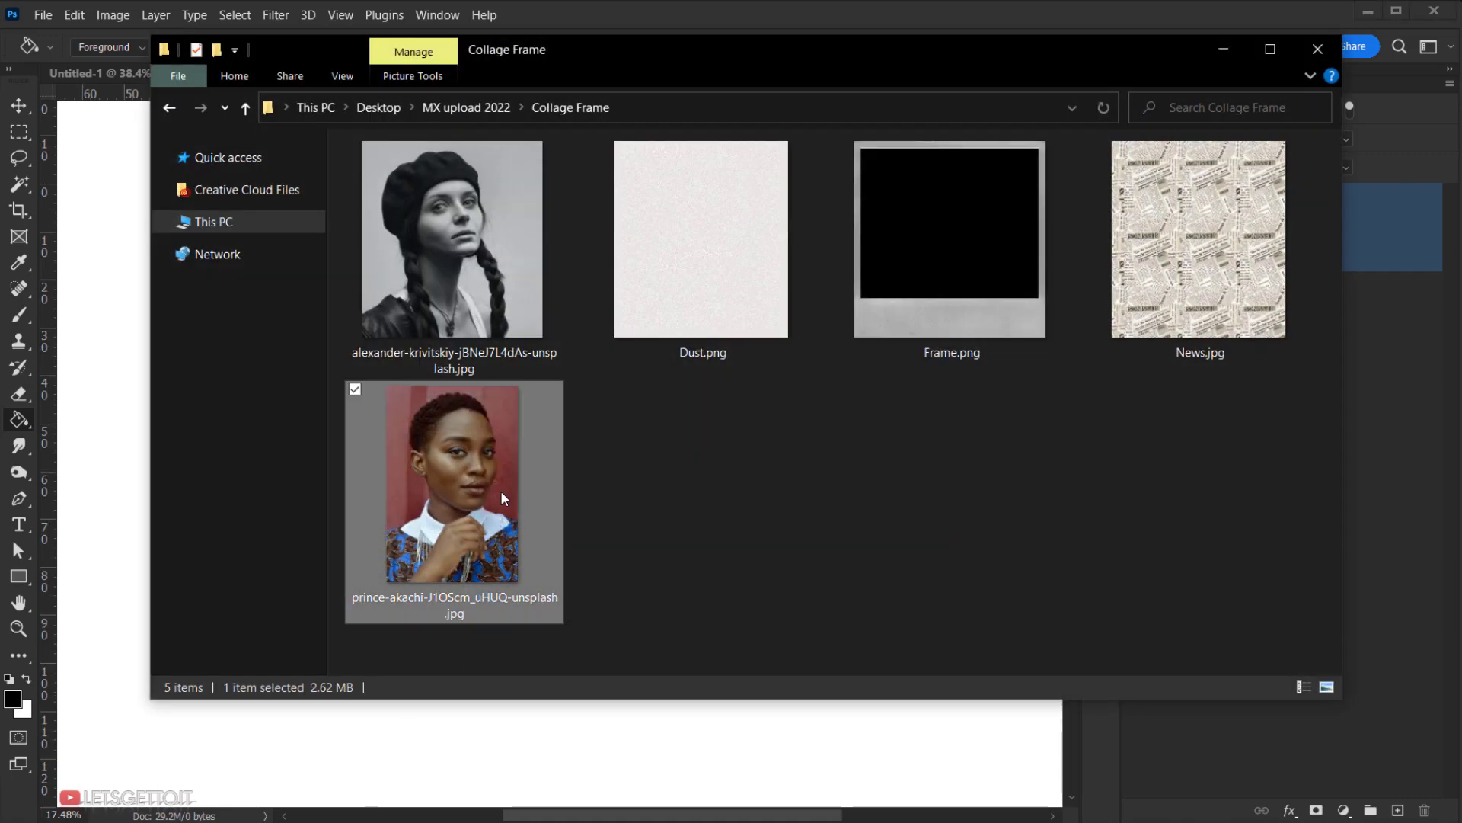
drag(459, 469, 172, 450)
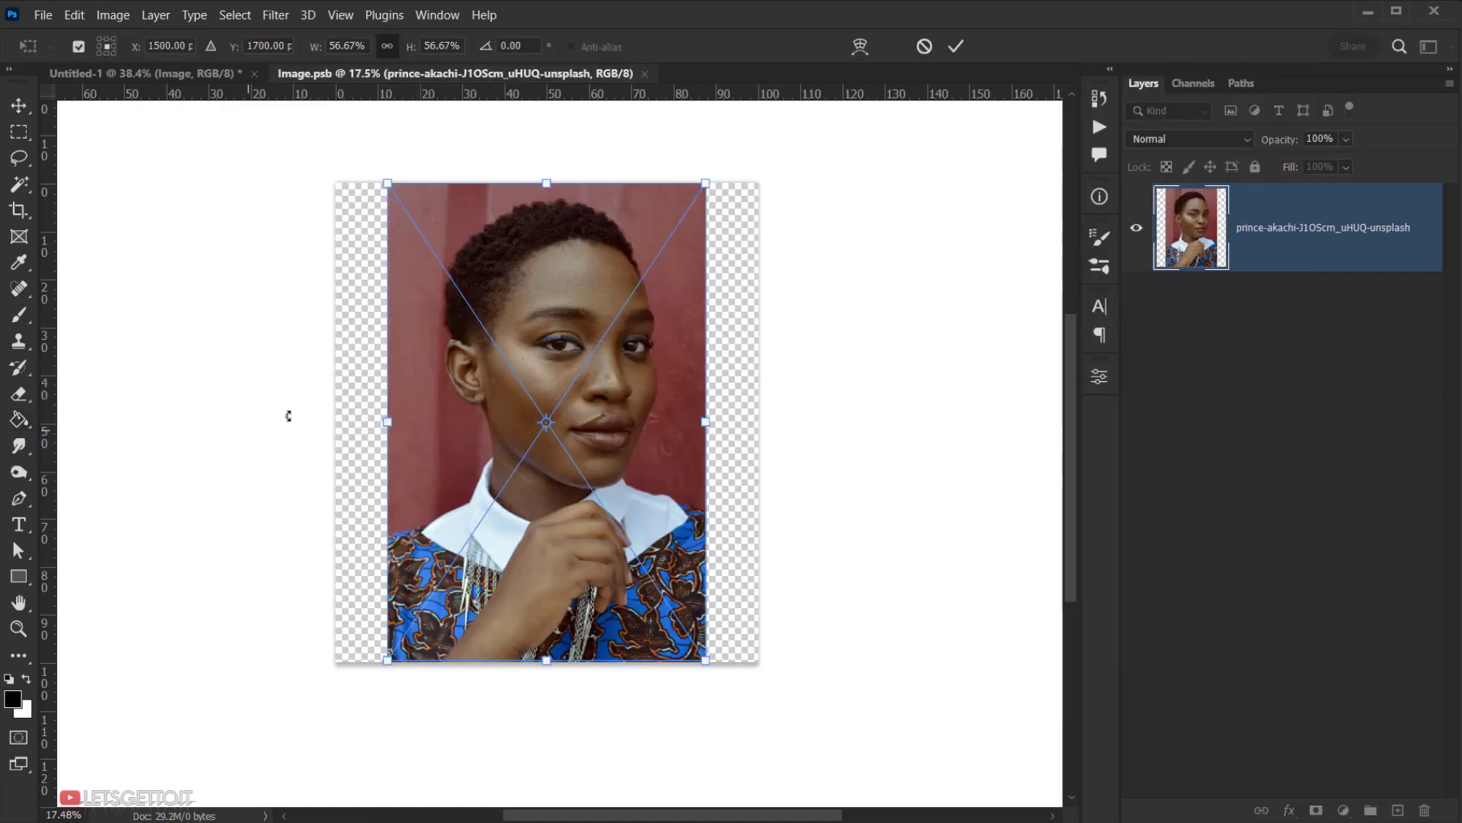
Enlarge and reposition the placed portrait so it covers the whole canvas with the face framed, and commit the transform.
drag(384, 422, 332, 419)
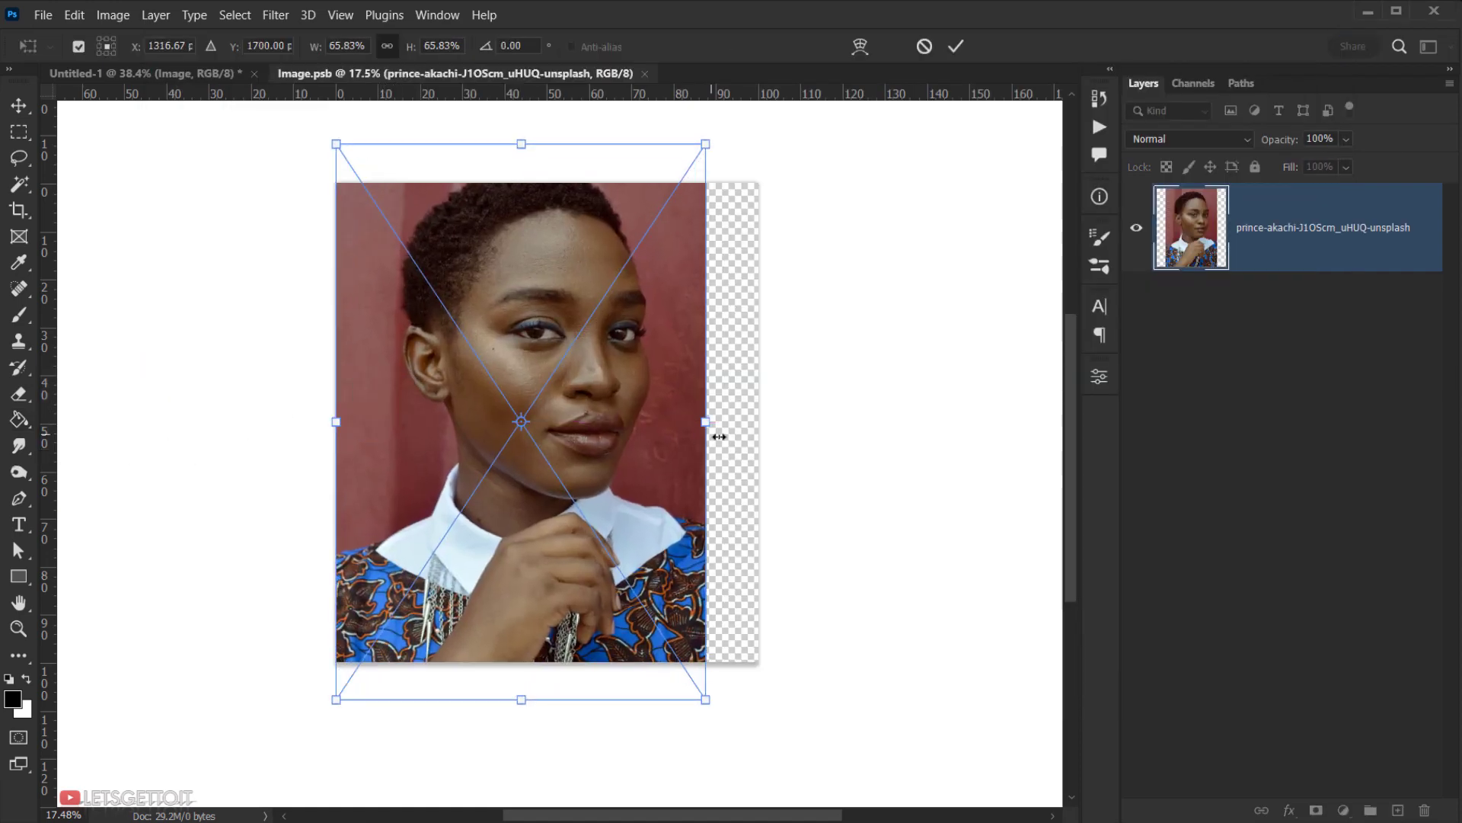
drag(712, 424, 762, 424)
drag(656, 382, 657, 460)
drag(761, 496, 804, 496)
drag(660, 488, 636, 505)
drag(777, 517, 773, 517)
drag(618, 509, 604, 504)
drag(317, 518, 336, 519)
drag(777, 519, 765, 522)
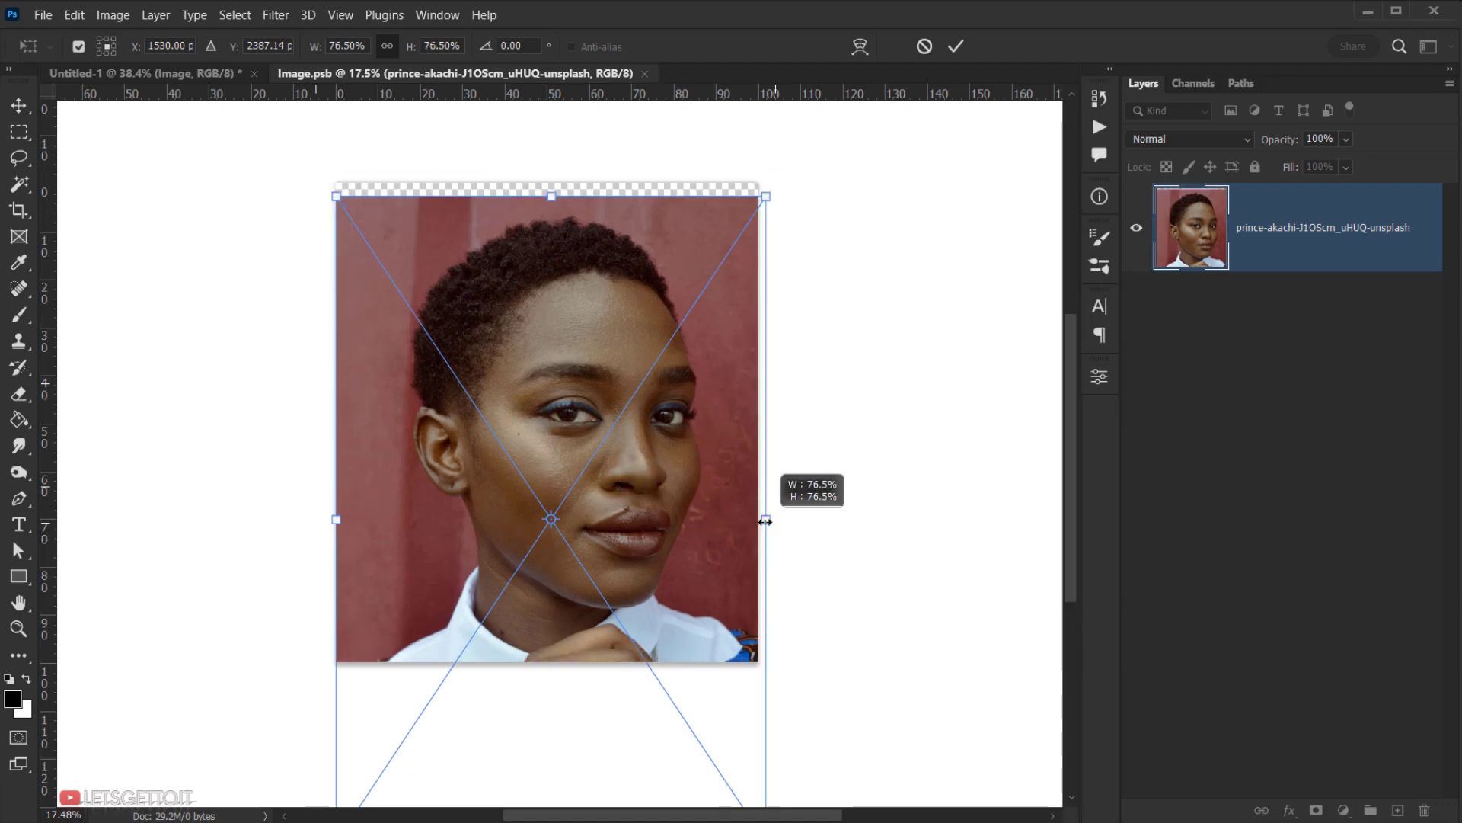
drag(620, 525, 620, 512)
click(956, 47)
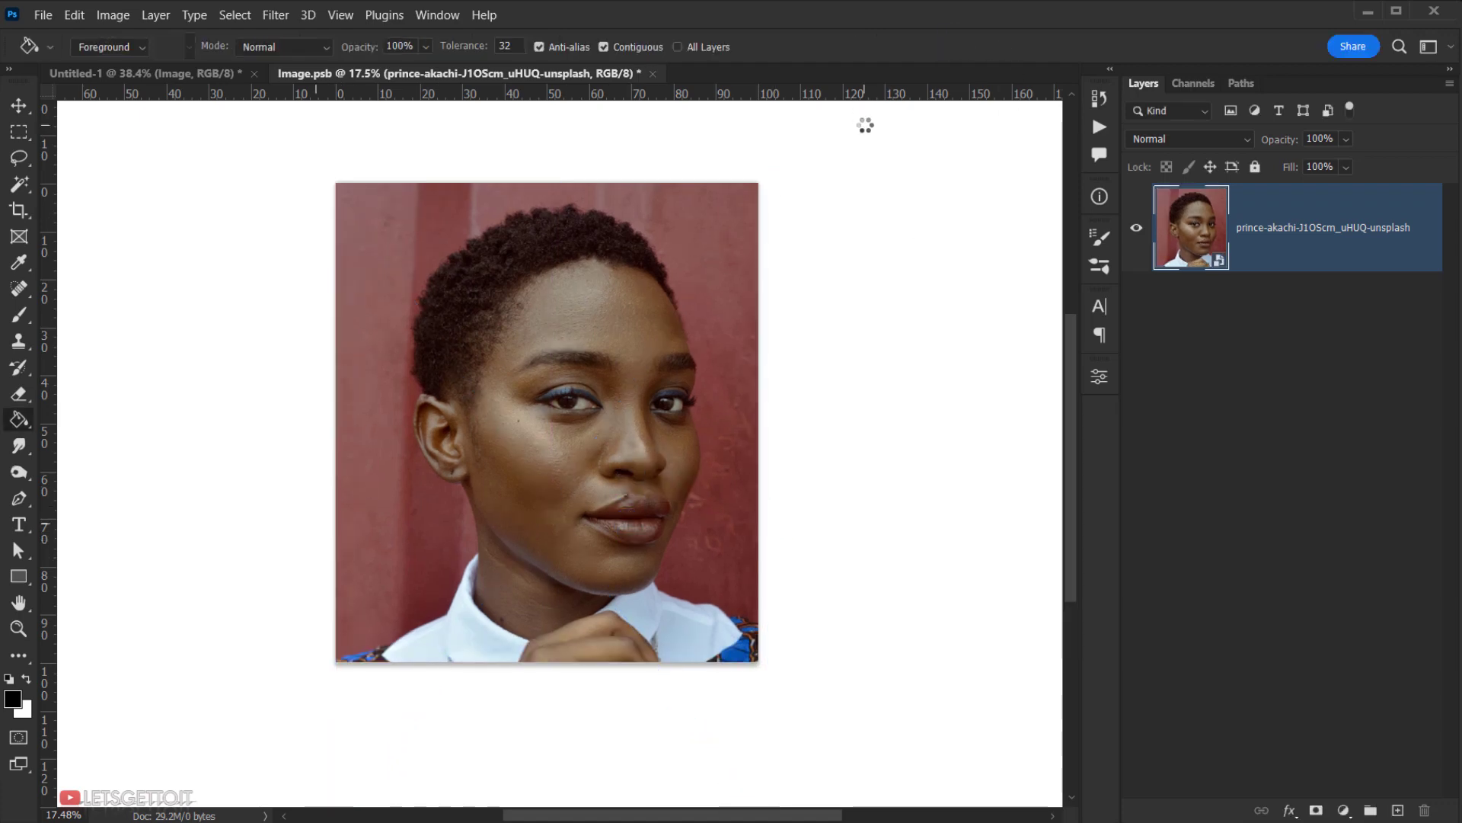
Rasterize the placed portrait layer, then close Image.psb with its changes saved.
click(1307, 238)
right_click(1307, 239)
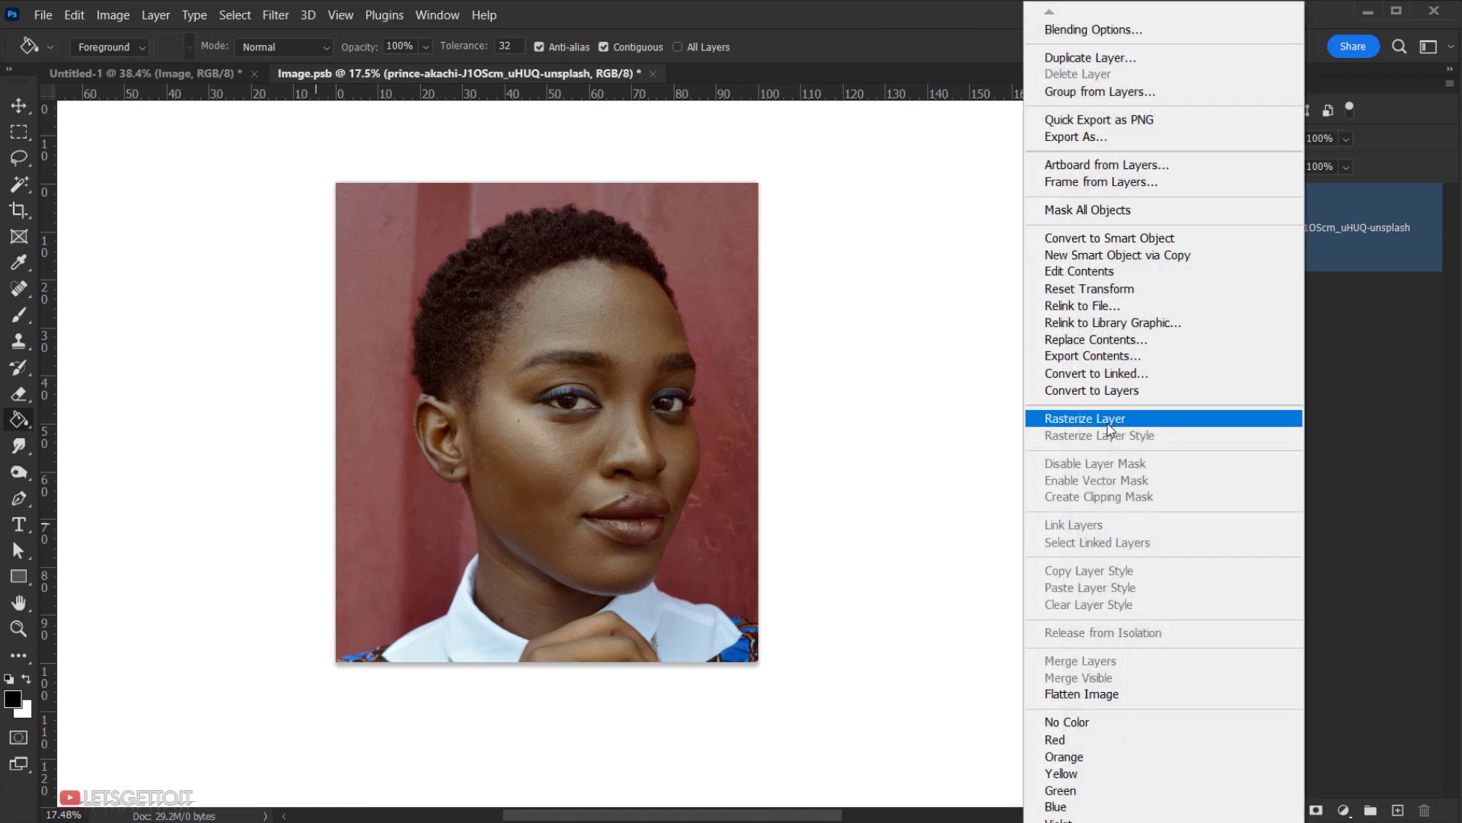
click(1081, 415)
click(652, 73)
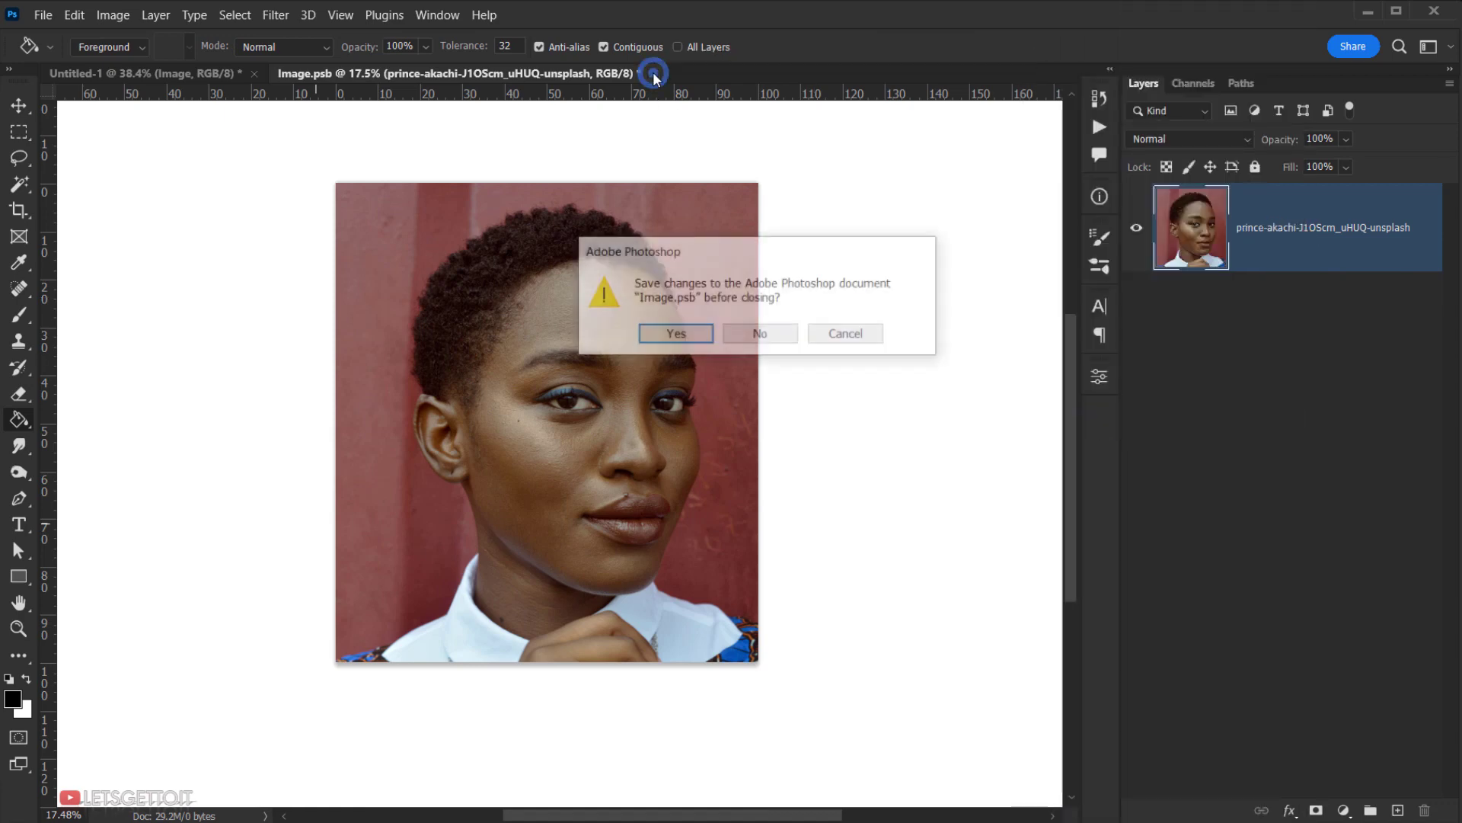
click(676, 336)
Clip the Image layer to the Fill layer so the portrait is masked to the polaroid opening.
key(v)
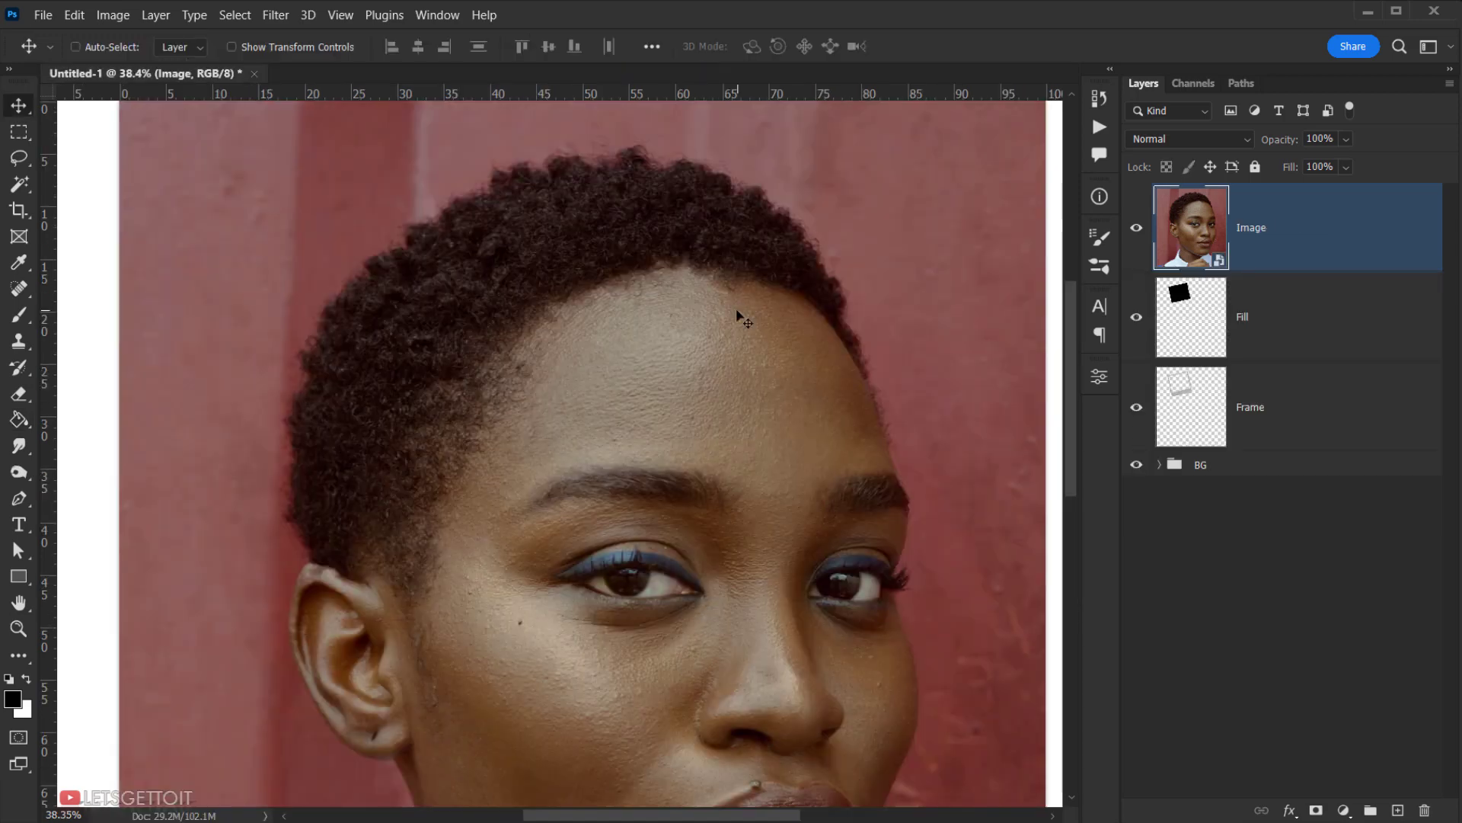
scroll(423, 393, down, 4)
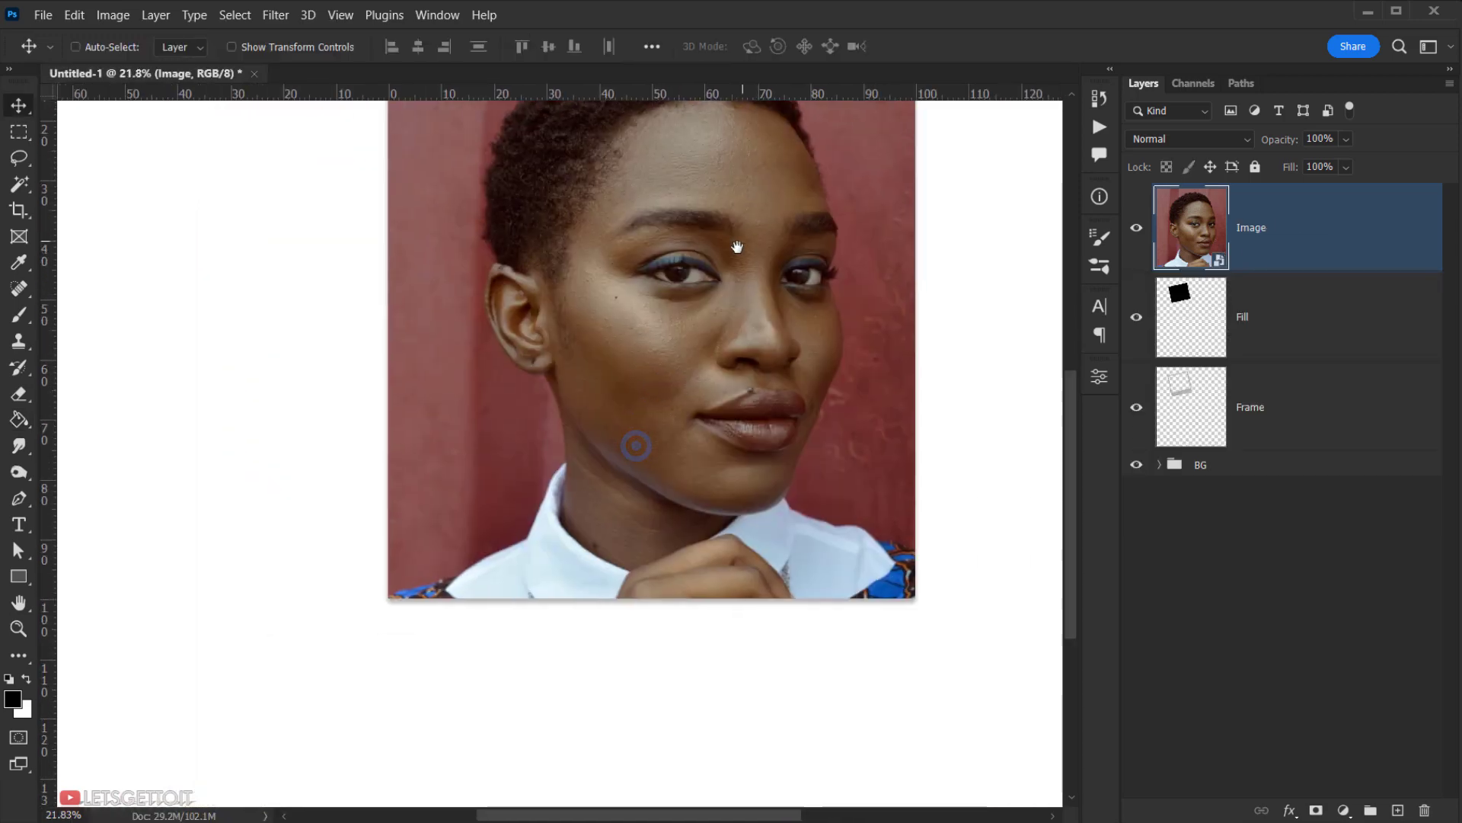
scroll(686, 300, down, 2)
drag(679, 238, 542, 393)
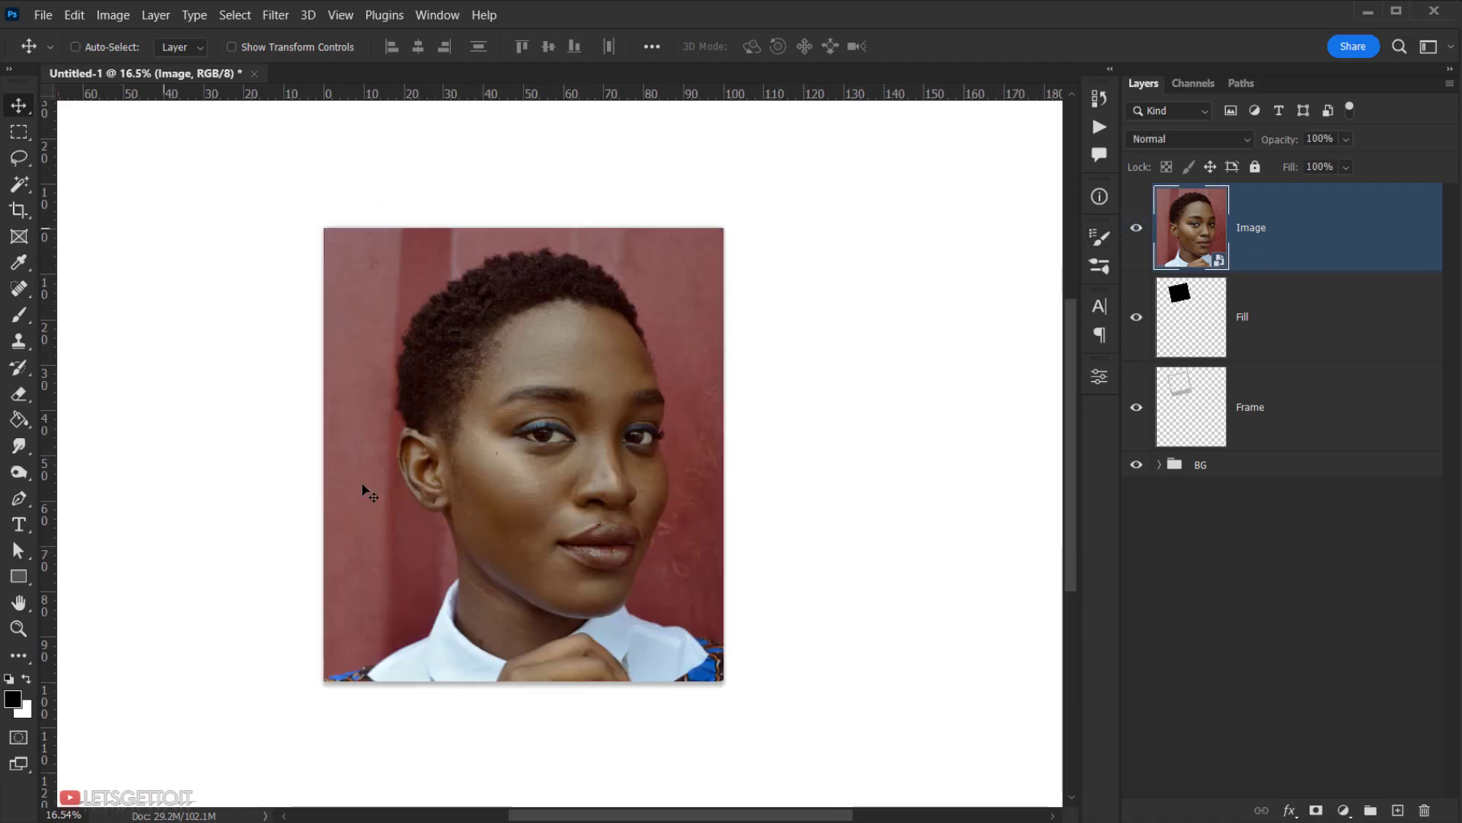
scroll(554, 490, up, 1)
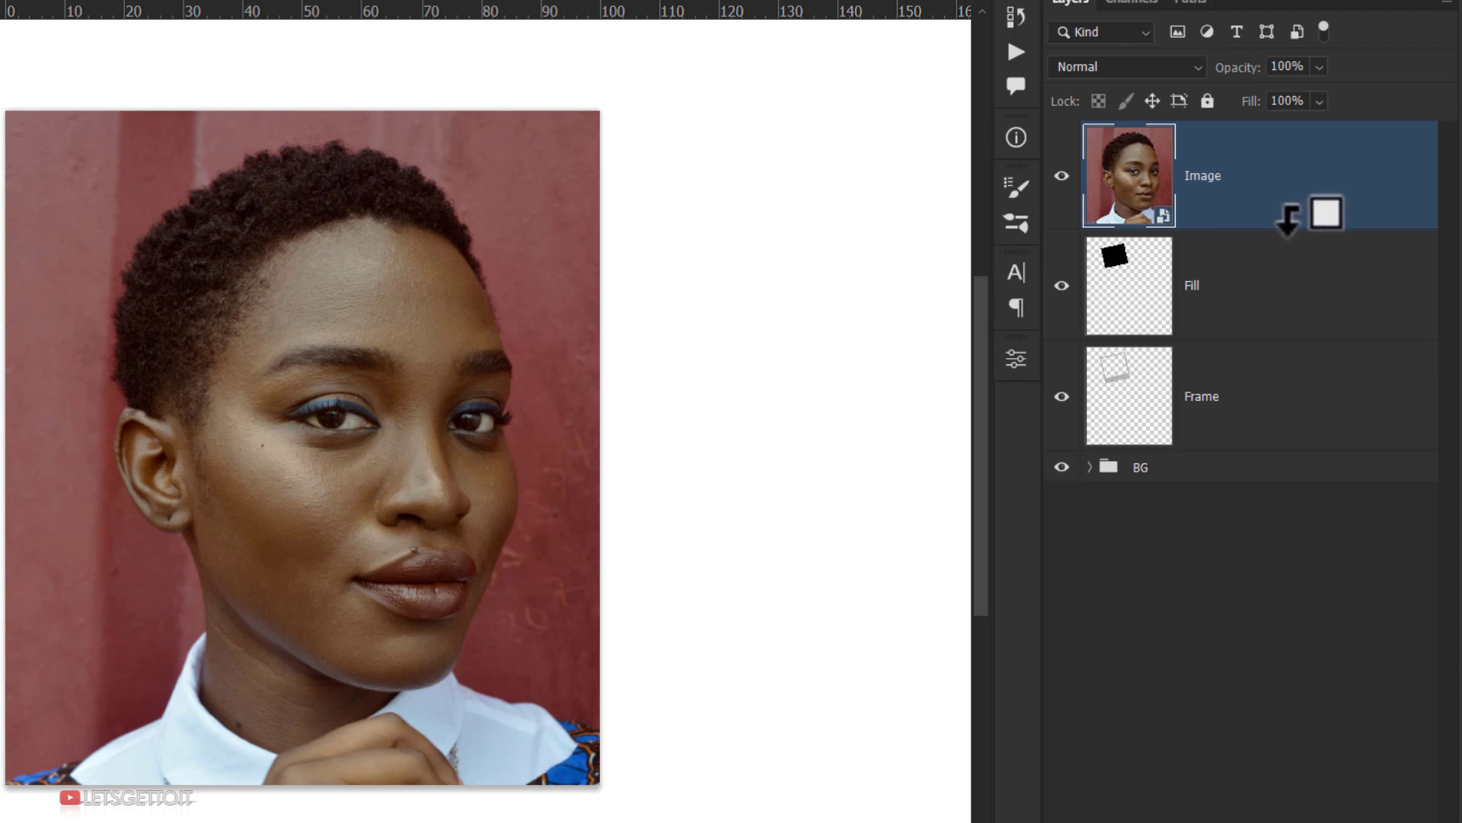
alt+click(1295, 228)
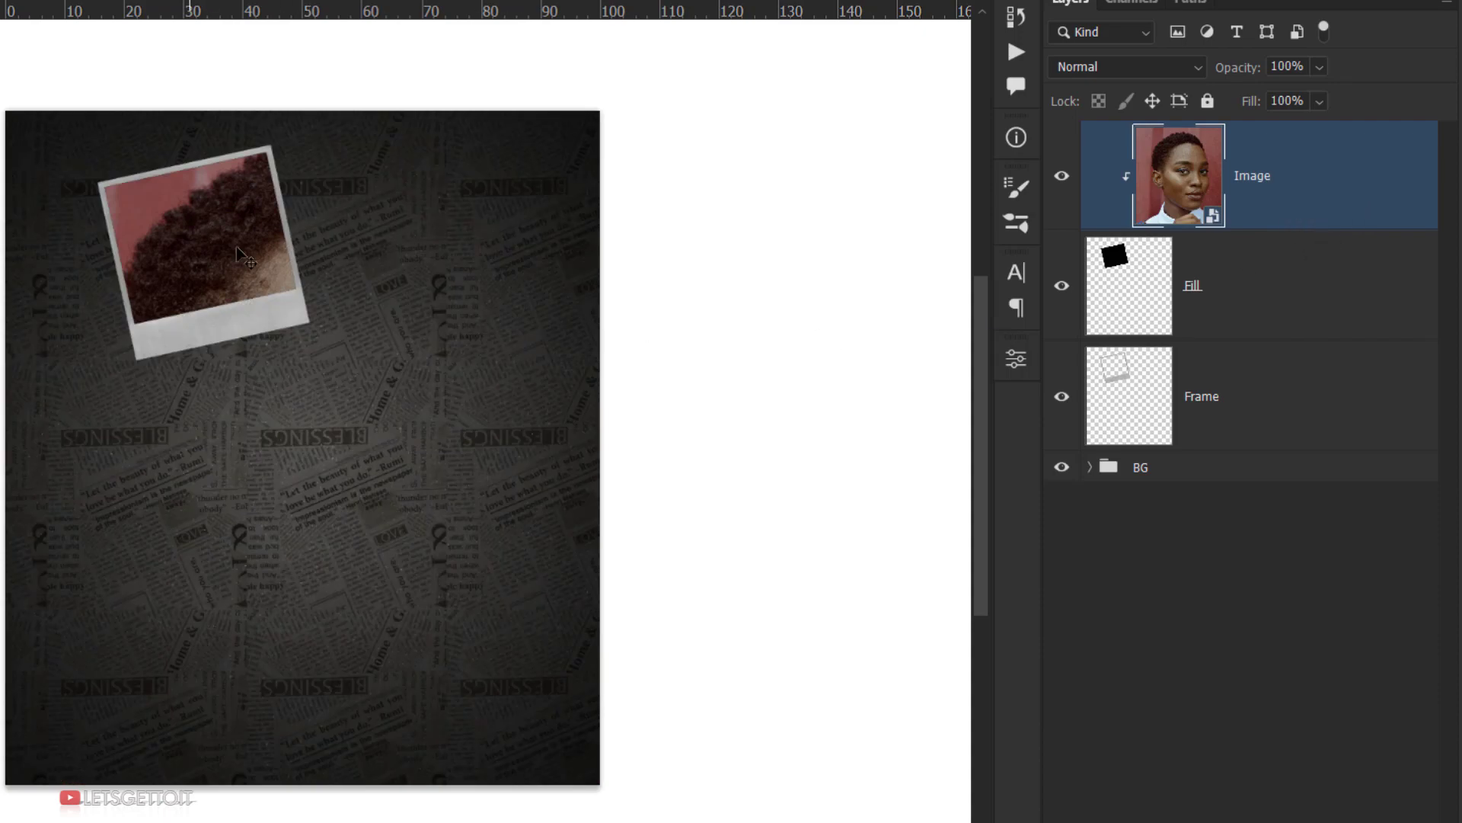
scroll(221, 311, up, 3)
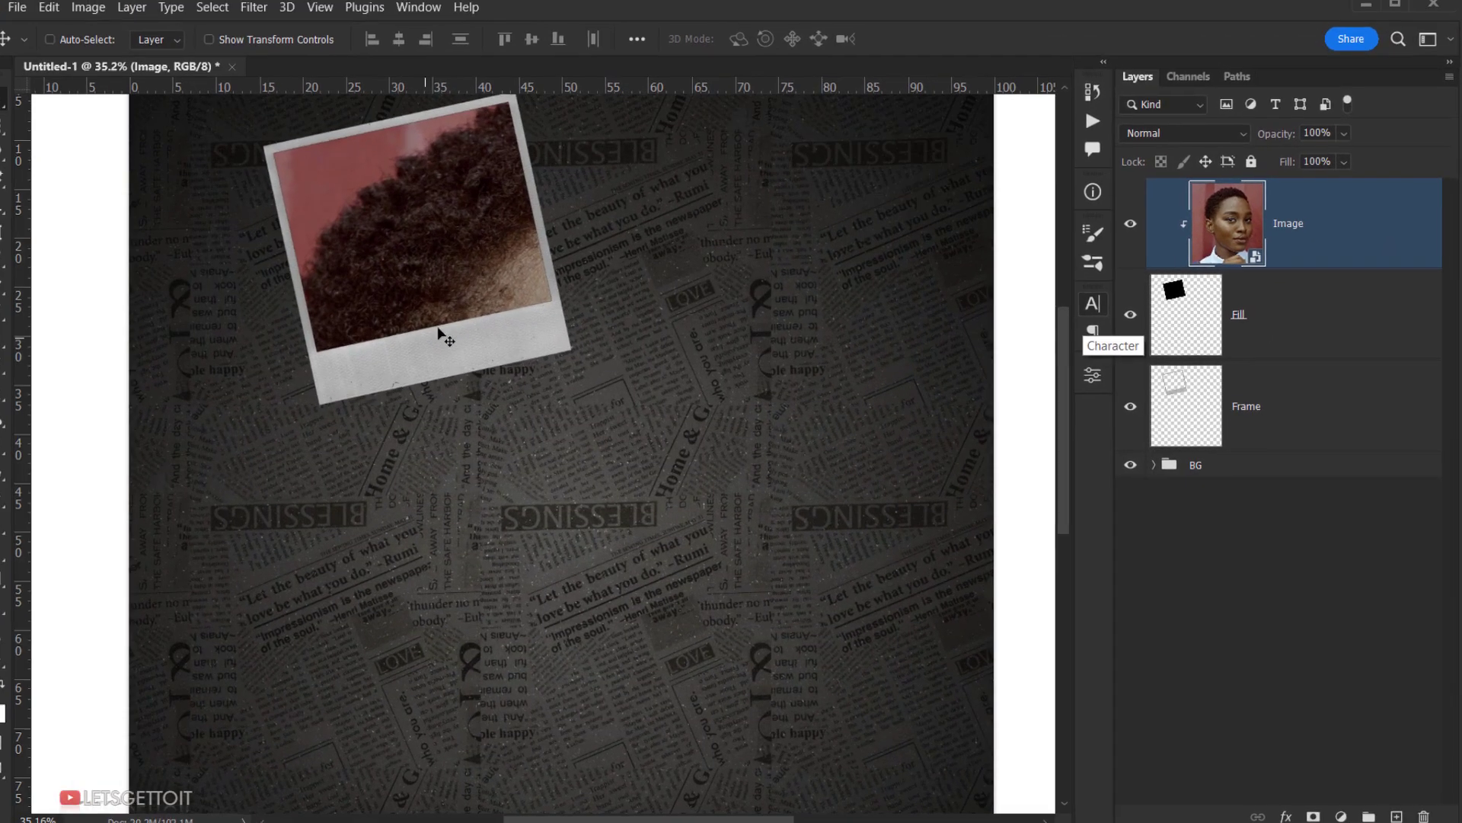
scroll(446, 301, down, 3)
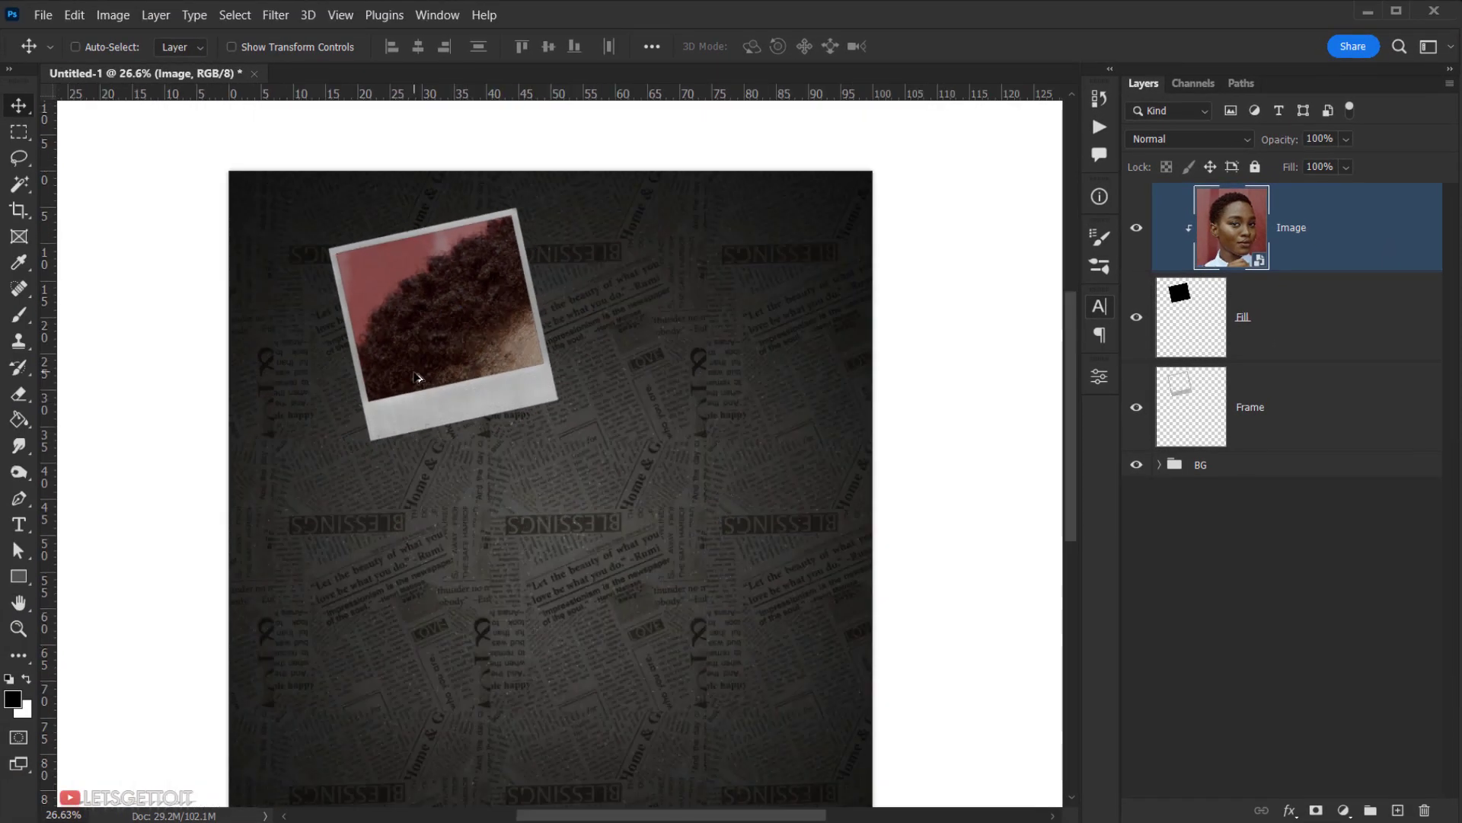
Rotate the linked Fill and Frame layers further counterclockwise and reposition the polaroid in the upper-left part of the canvas.
drag(478, 390, 439, 346)
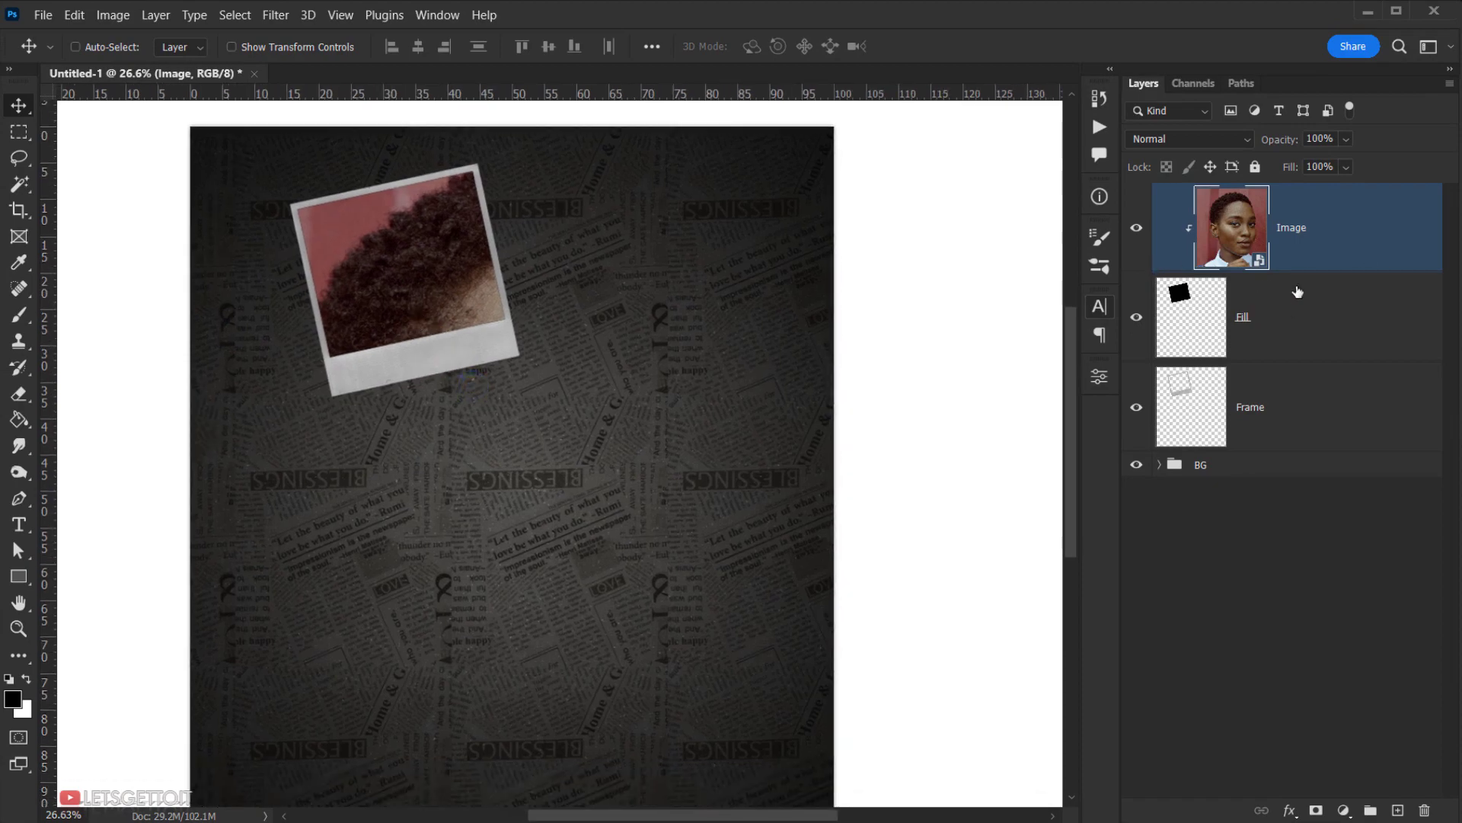
scroll(369, 383, up, 3)
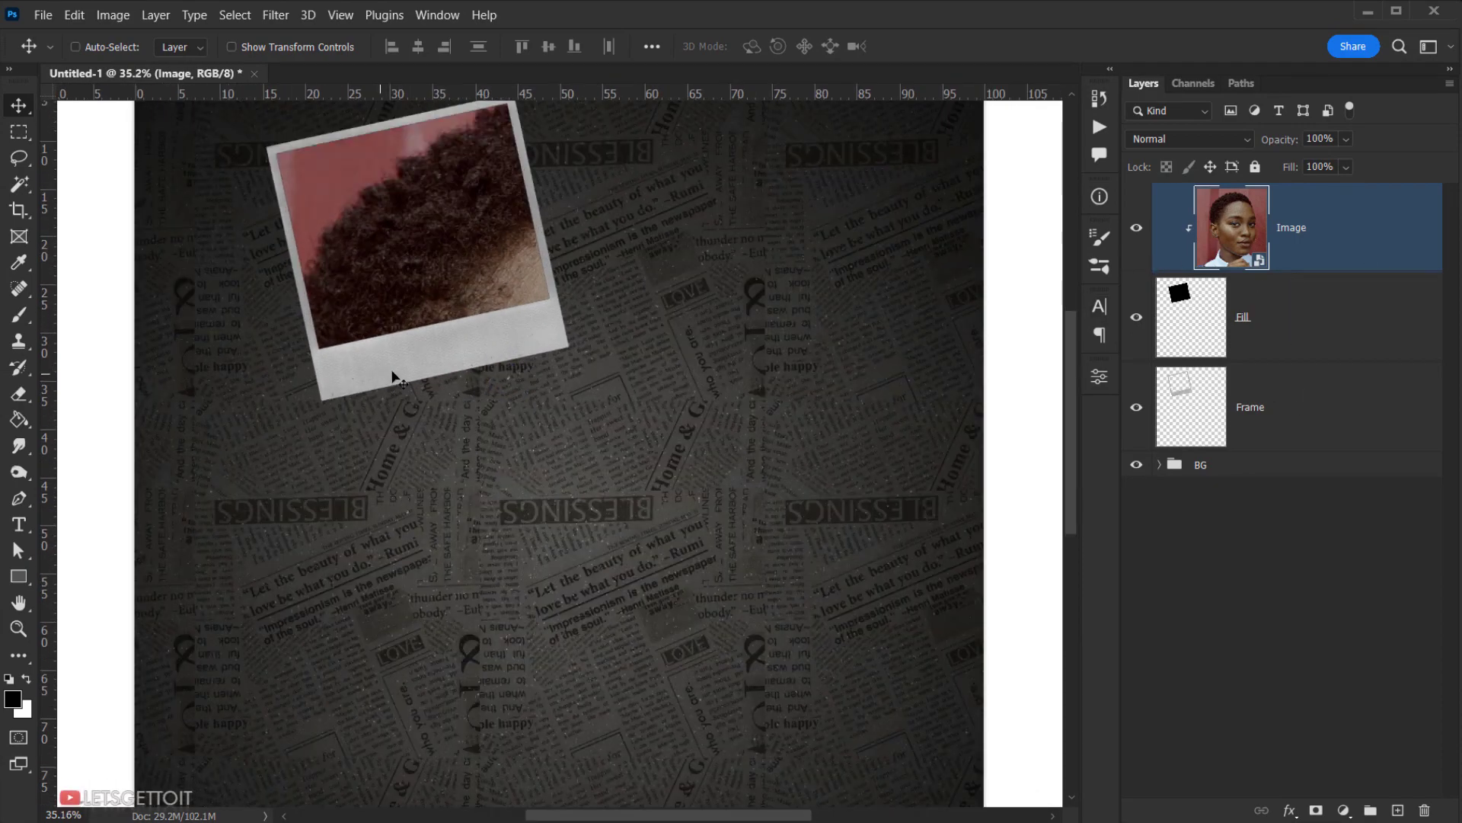
scroll(525, 354, down, 4)
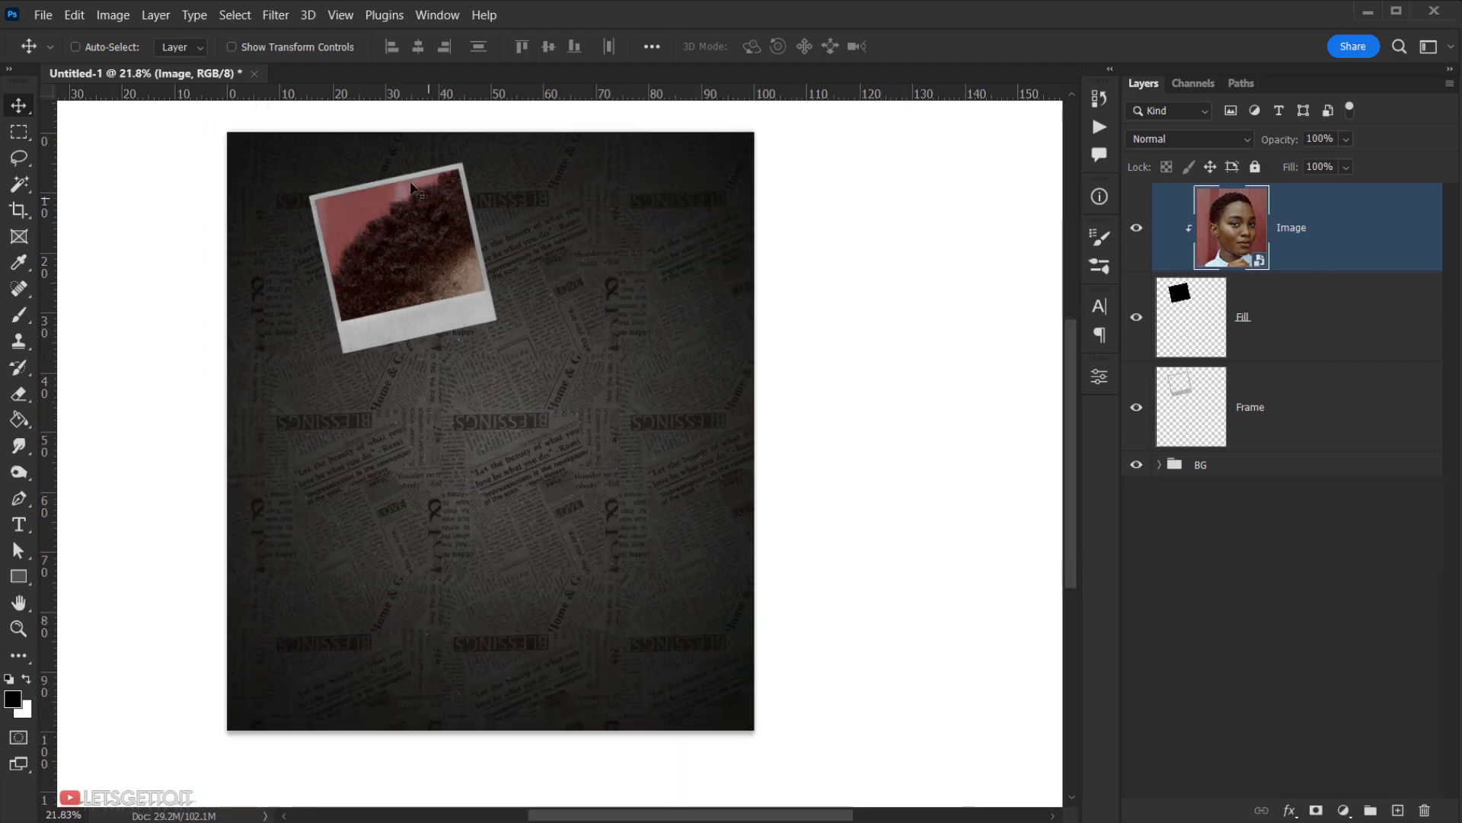
drag(408, 263, 411, 291)
click(1312, 311)
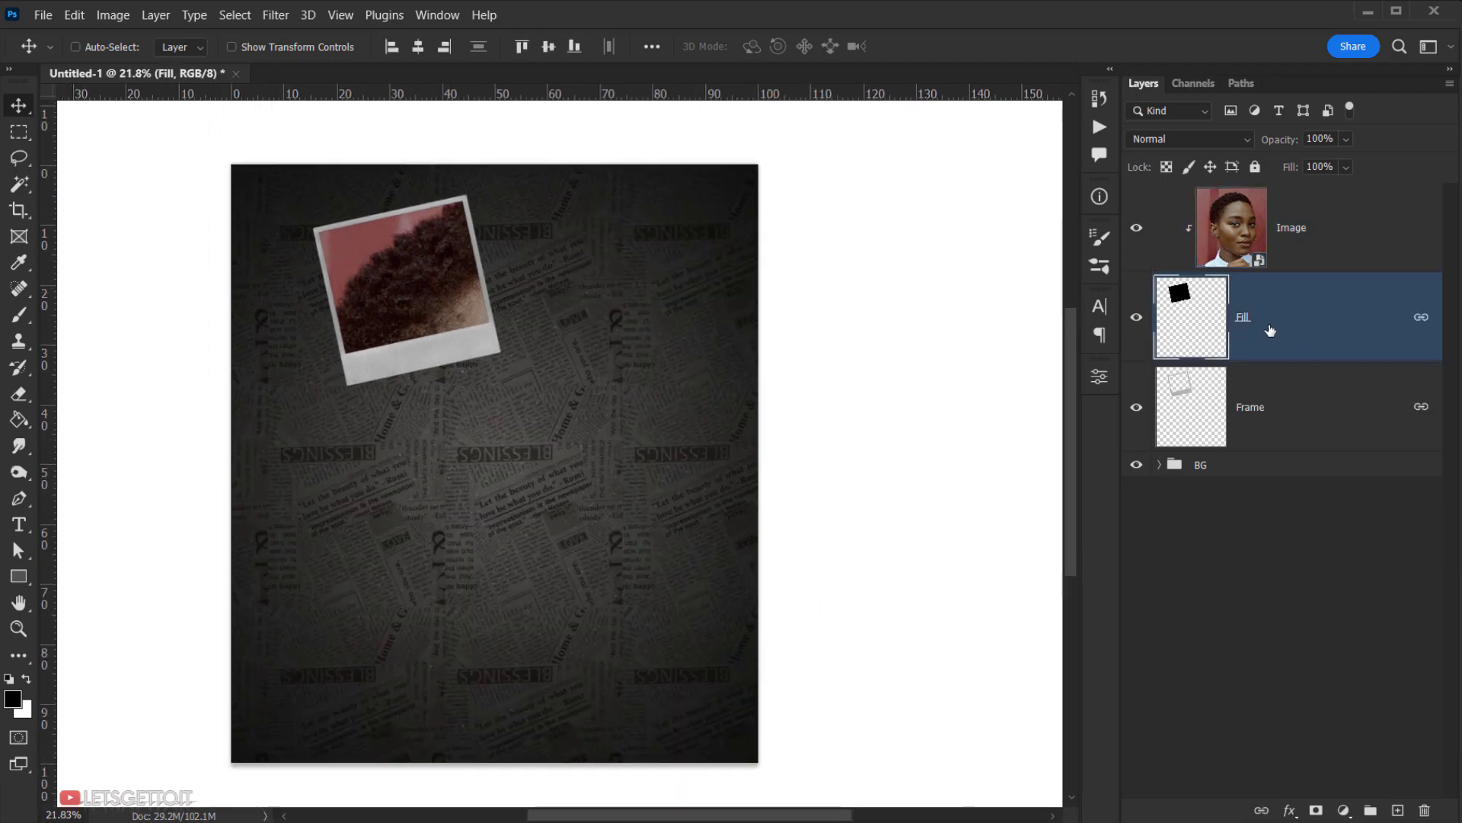
click(1270, 424)
click(1306, 328)
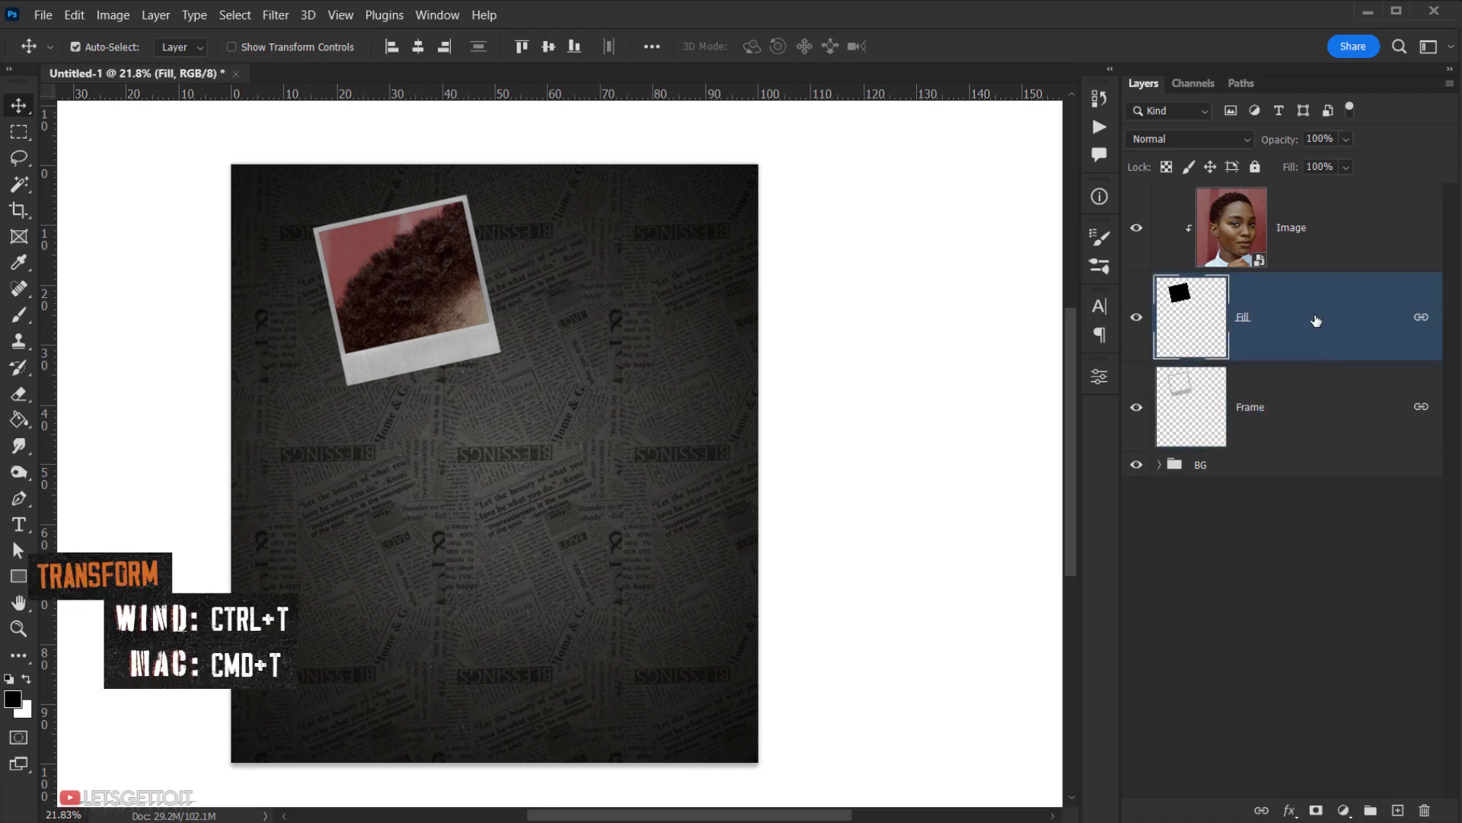
key(ctrl+t)
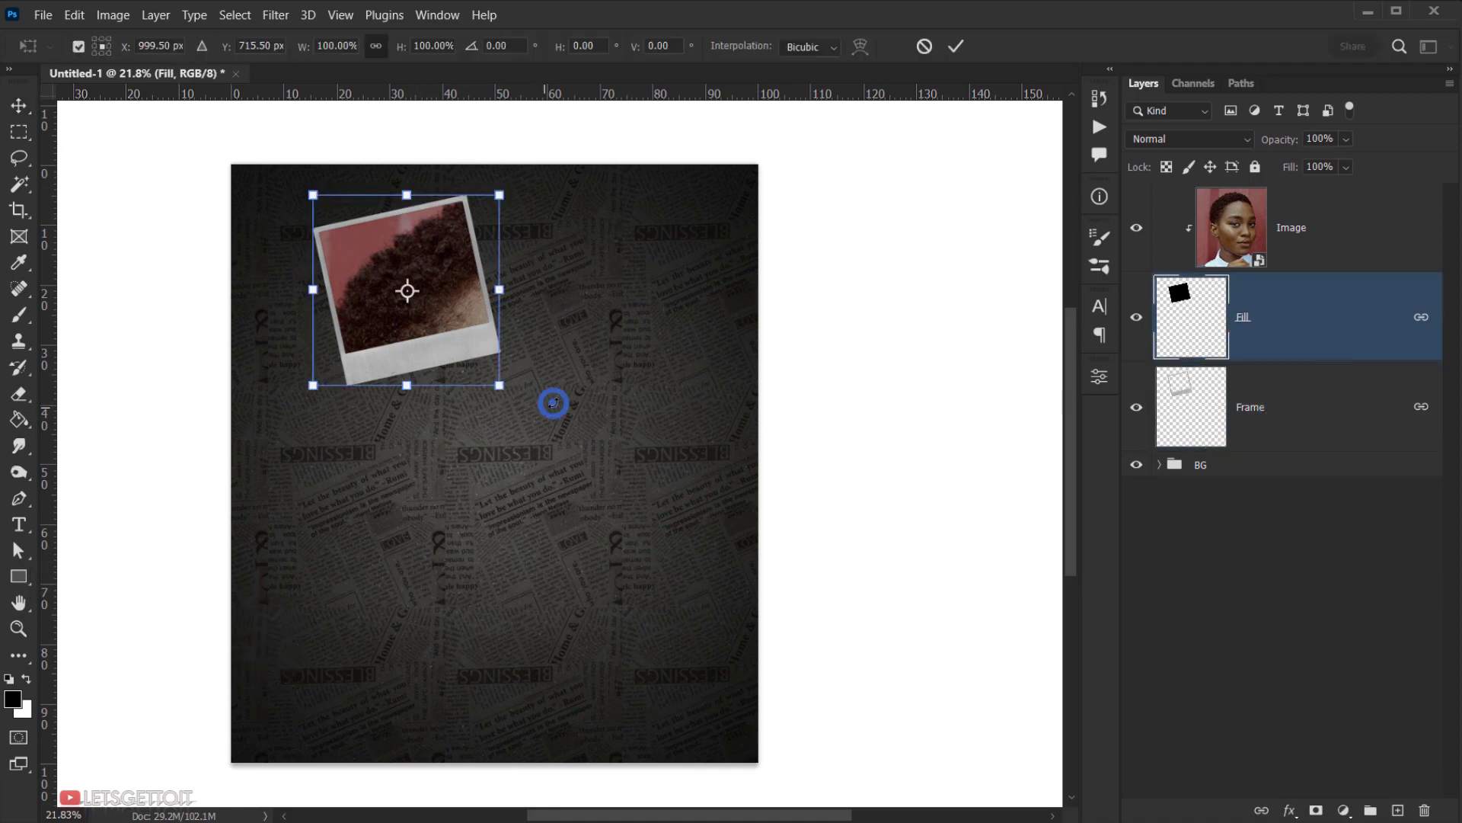
drag(552, 402, 597, 352)
drag(441, 336, 497, 375)
scroll(450, 327, up, 3)
mouse_move(450, 329)
mouse_down()
mouse_move(448, 313)
mouse_move(461, 338)
mouse_up()
scroll(452, 321, down, 3)
click(956, 45)
Group the Image, Fill and Frame layers and name the group Frame 1.
click(1364, 240)
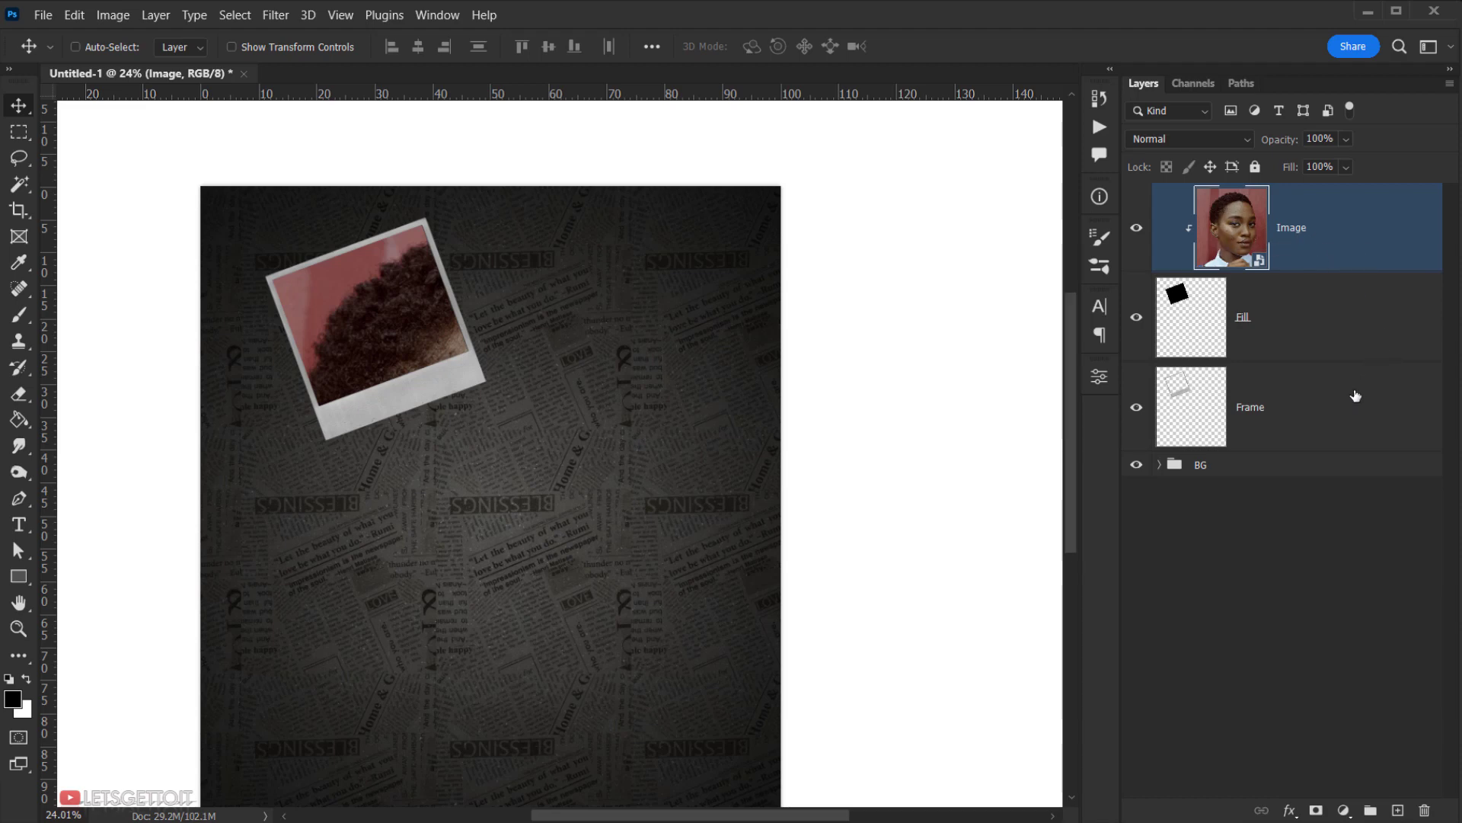
shift+click(1269, 422)
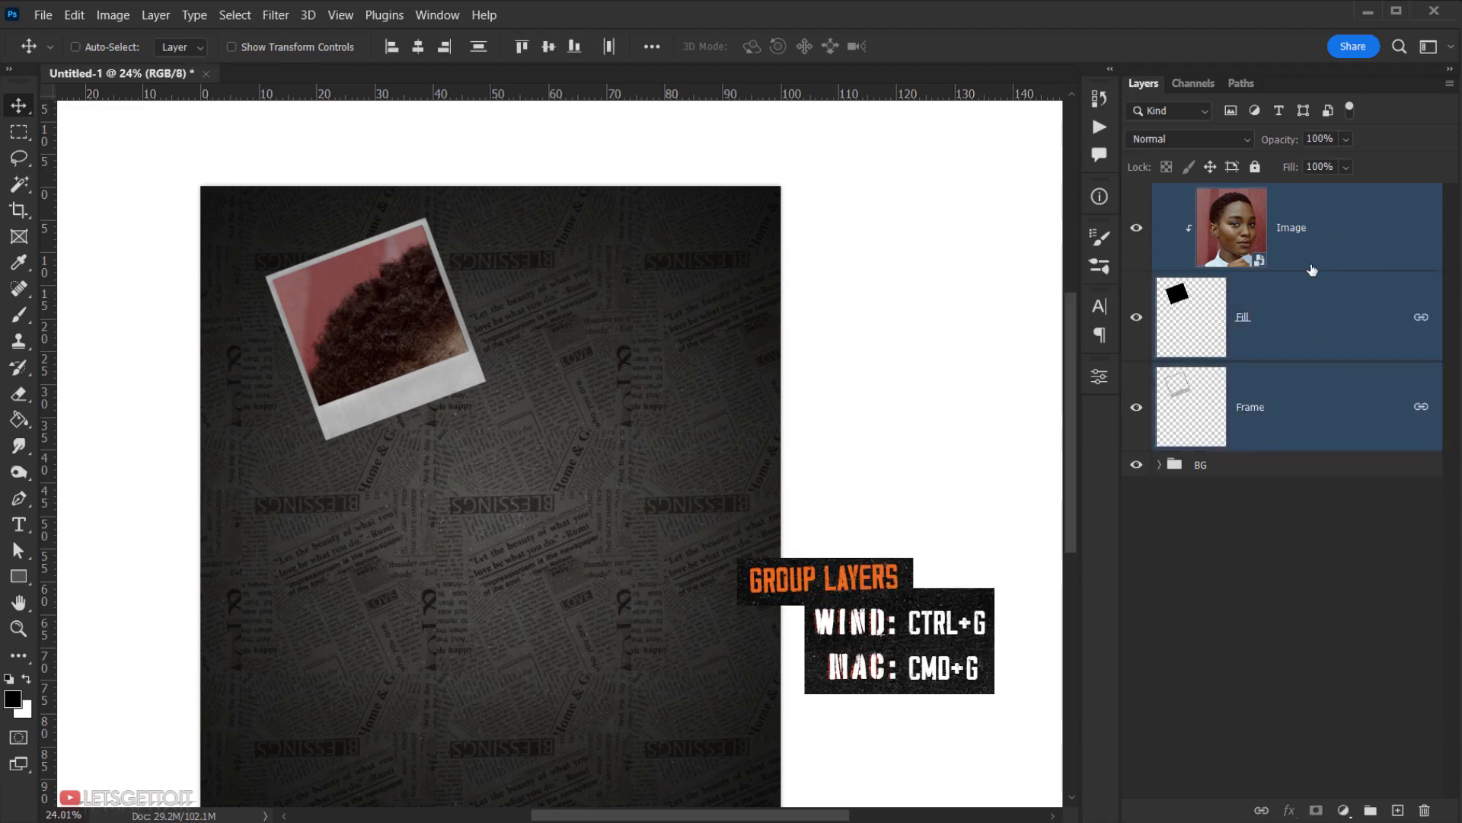
key(ctrl)
key(ctrl+g)
double_click(1213, 196)
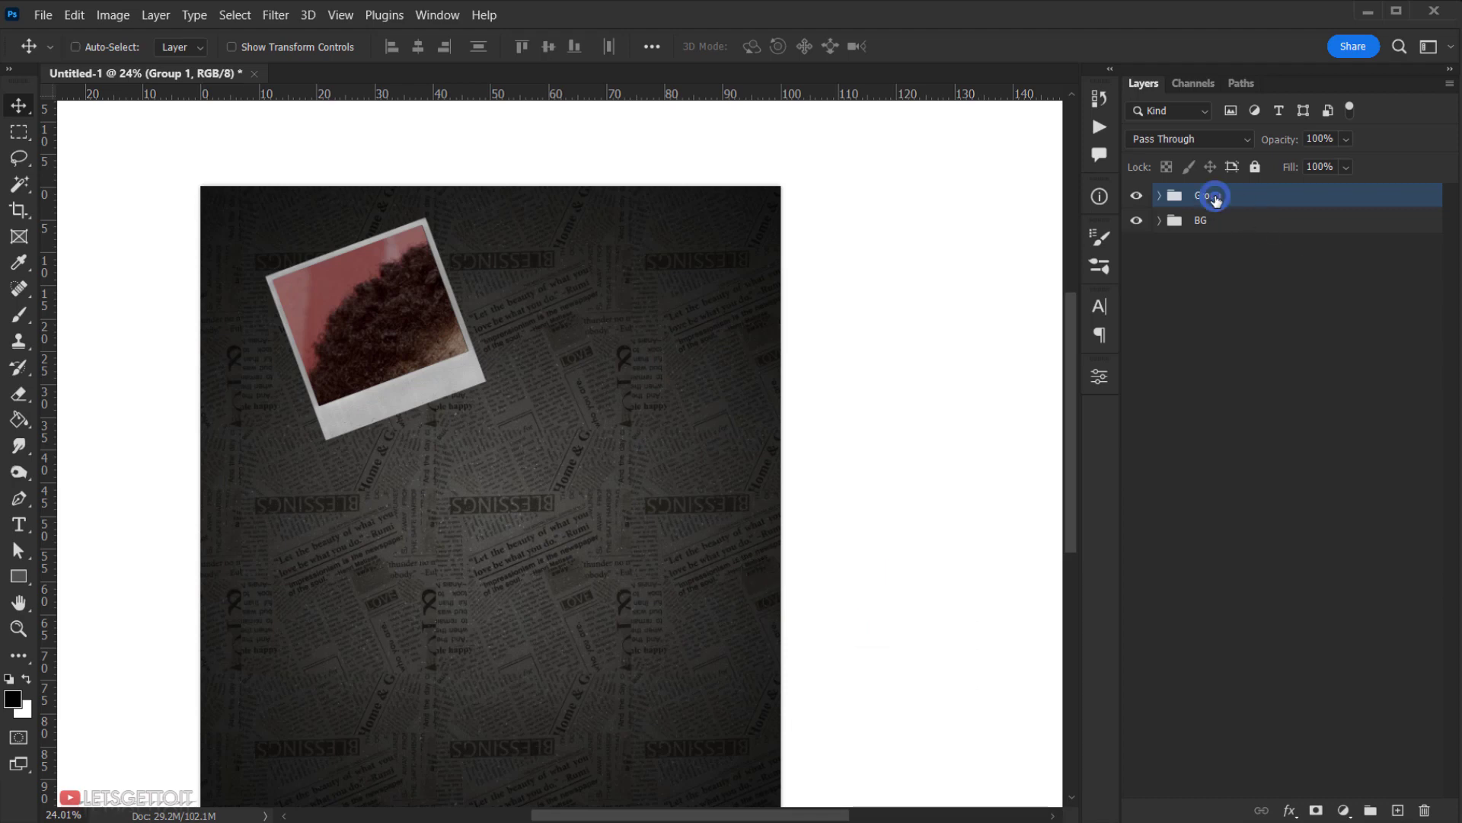
text(Frame 1)
key(Return)
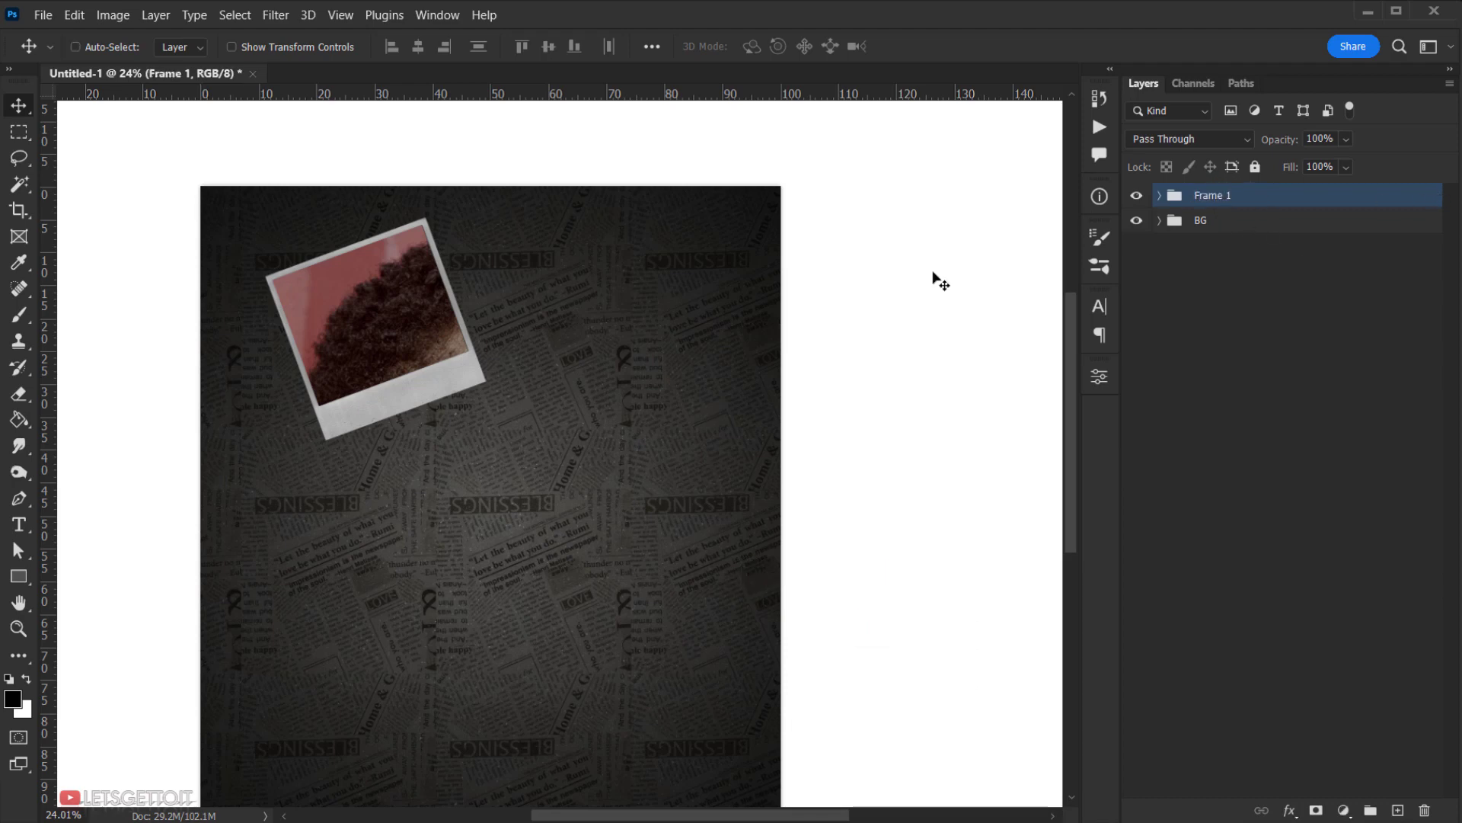
scroll(454, 374, down, 3)
drag(427, 375, 474, 374)
scroll(446, 360, up, 1)
scroll(446, 364, up, 2)
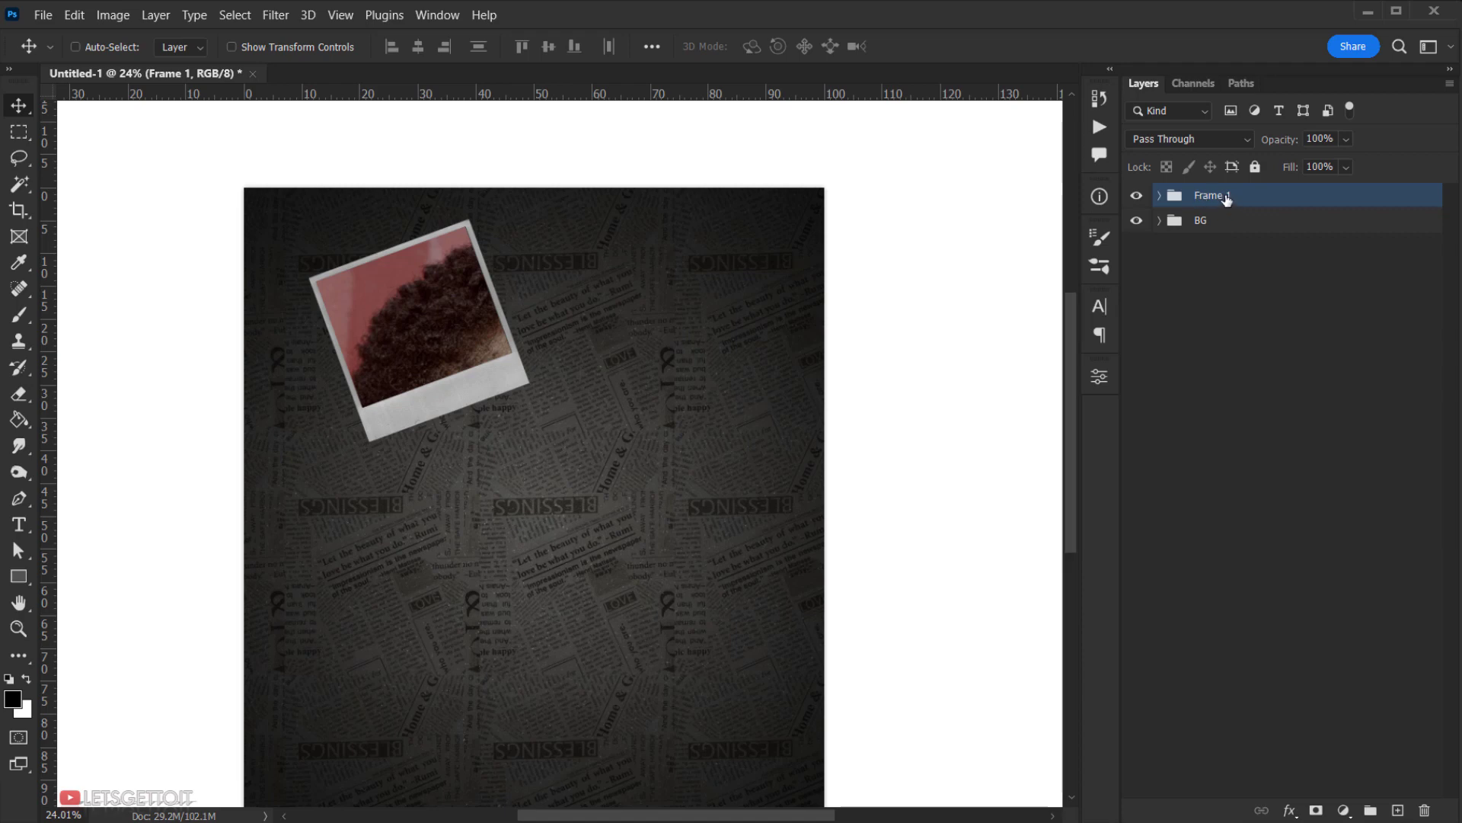
drag(487, 392, 500, 300)
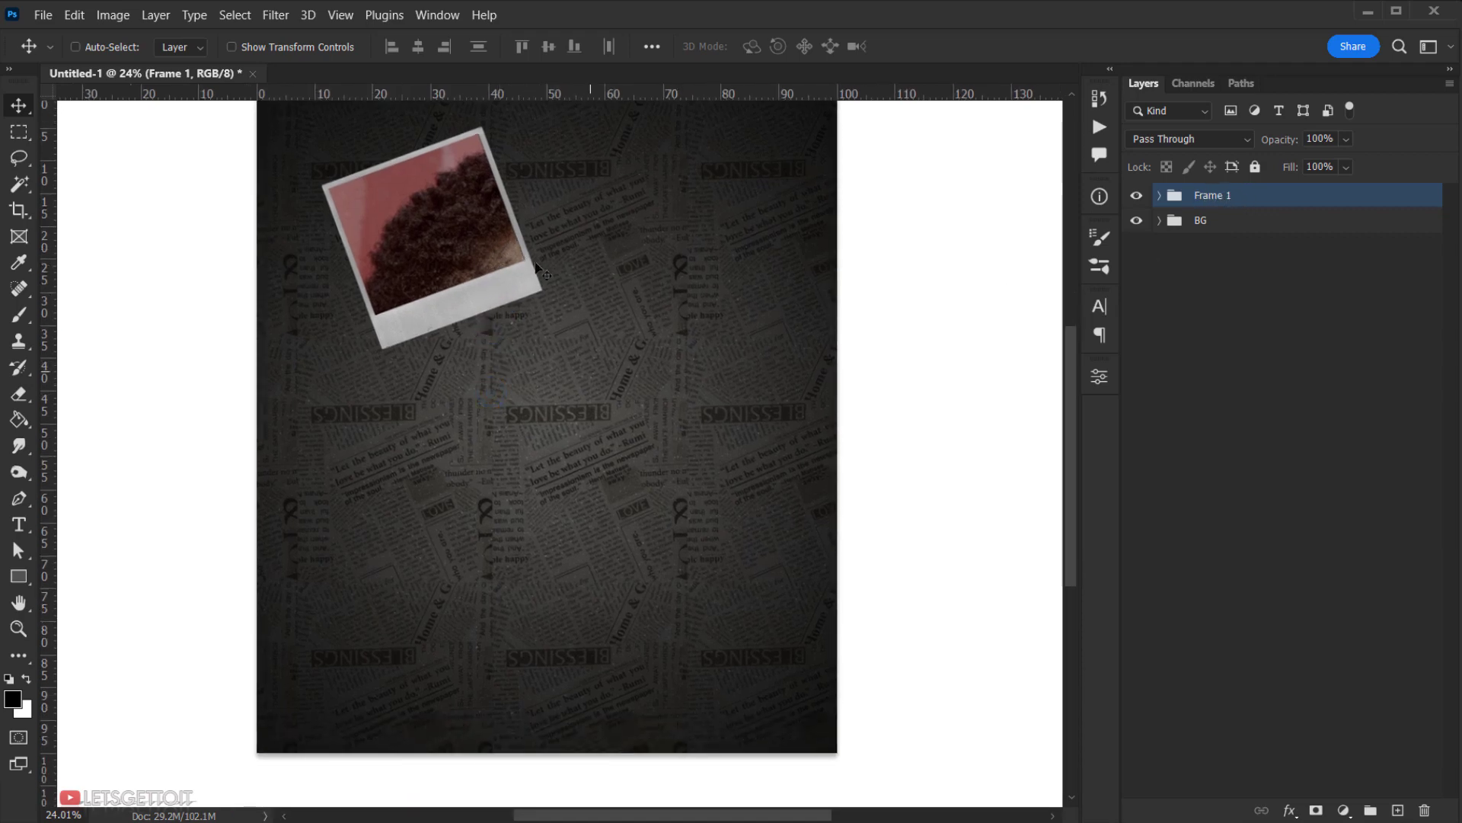
drag(601, 346, 578, 395)
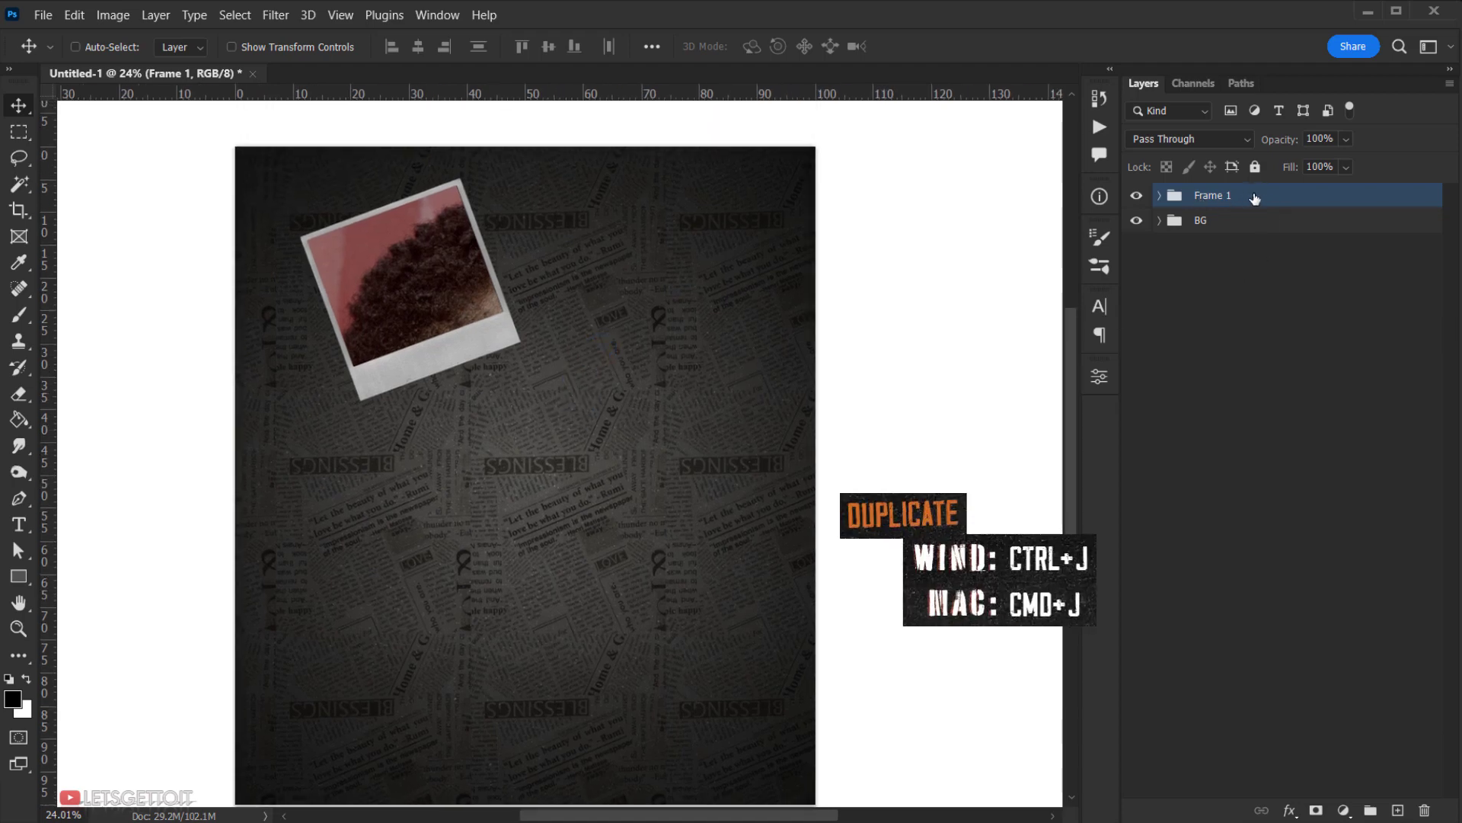
Duplicate the Frame 1 group and rename the copy Frame 2.
key(ctrl+j)
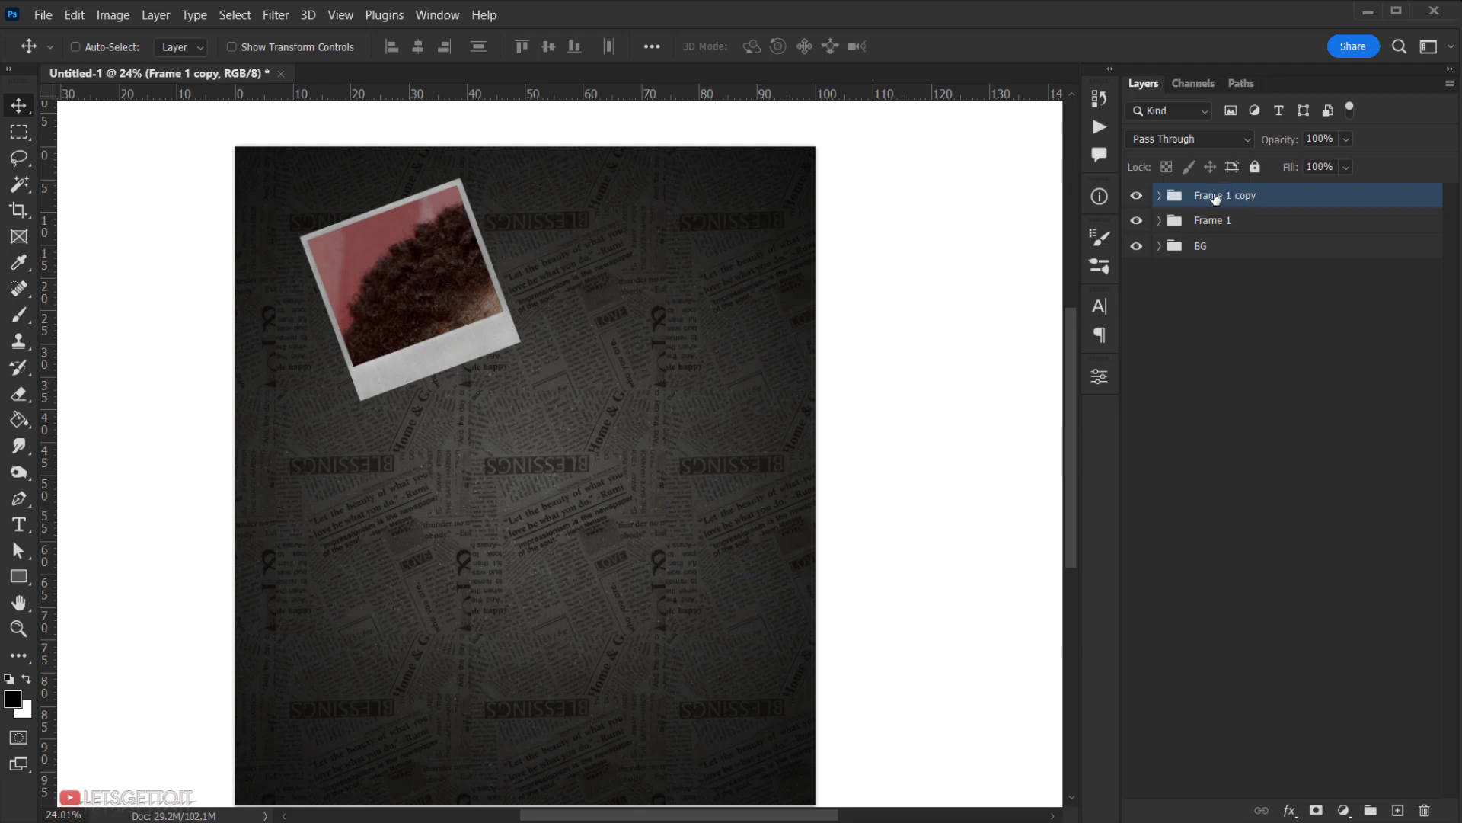
double_click(1226, 197)
drag(1224, 196, 1331, 186)
text(2)
key(Return)
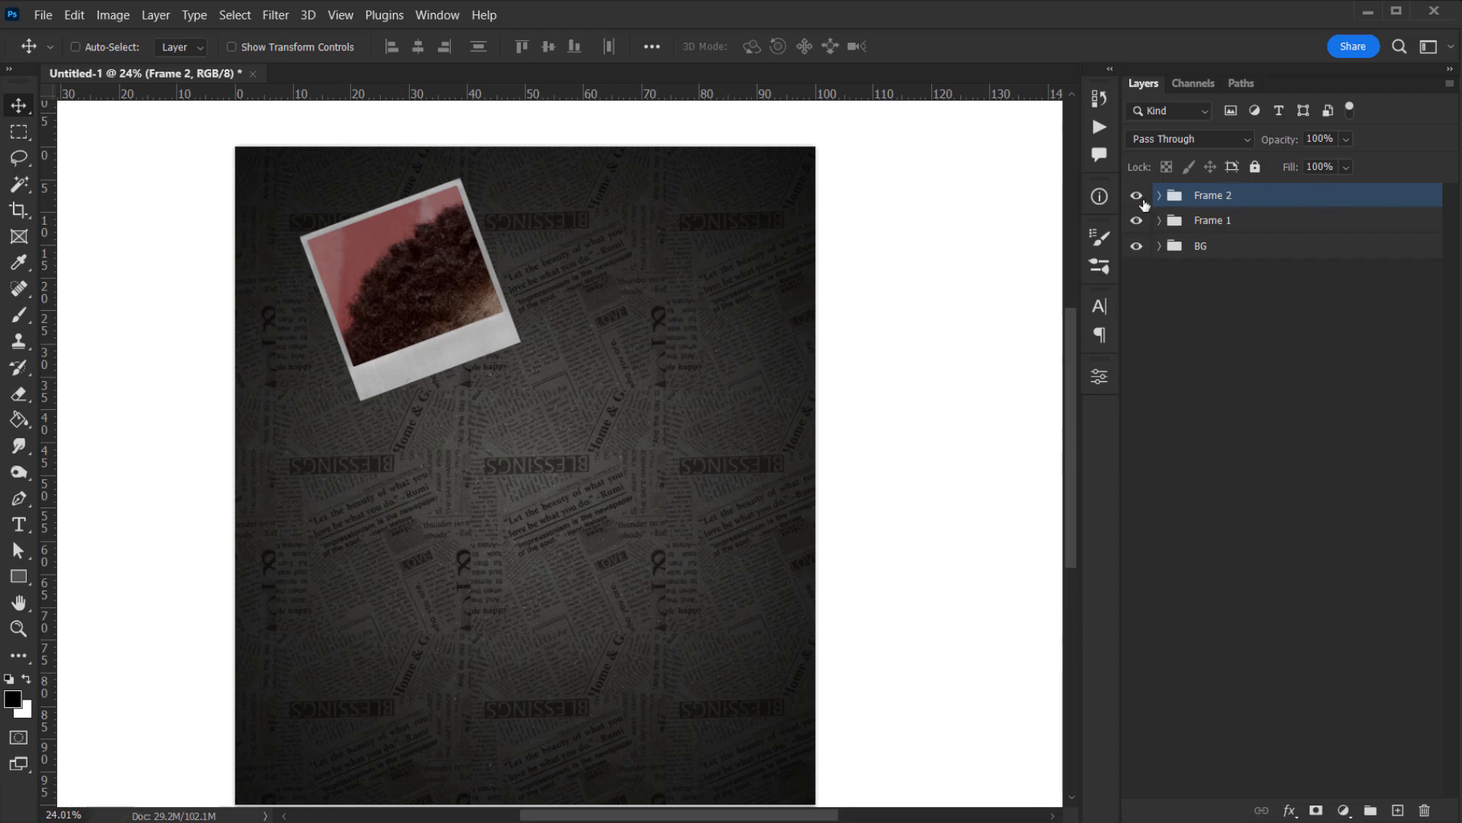
mouse_move(402, 342)
mouse_down()
mouse_move(588, 337)
mouse_move(391, 336)
mouse_move(412, 338)
mouse_up()
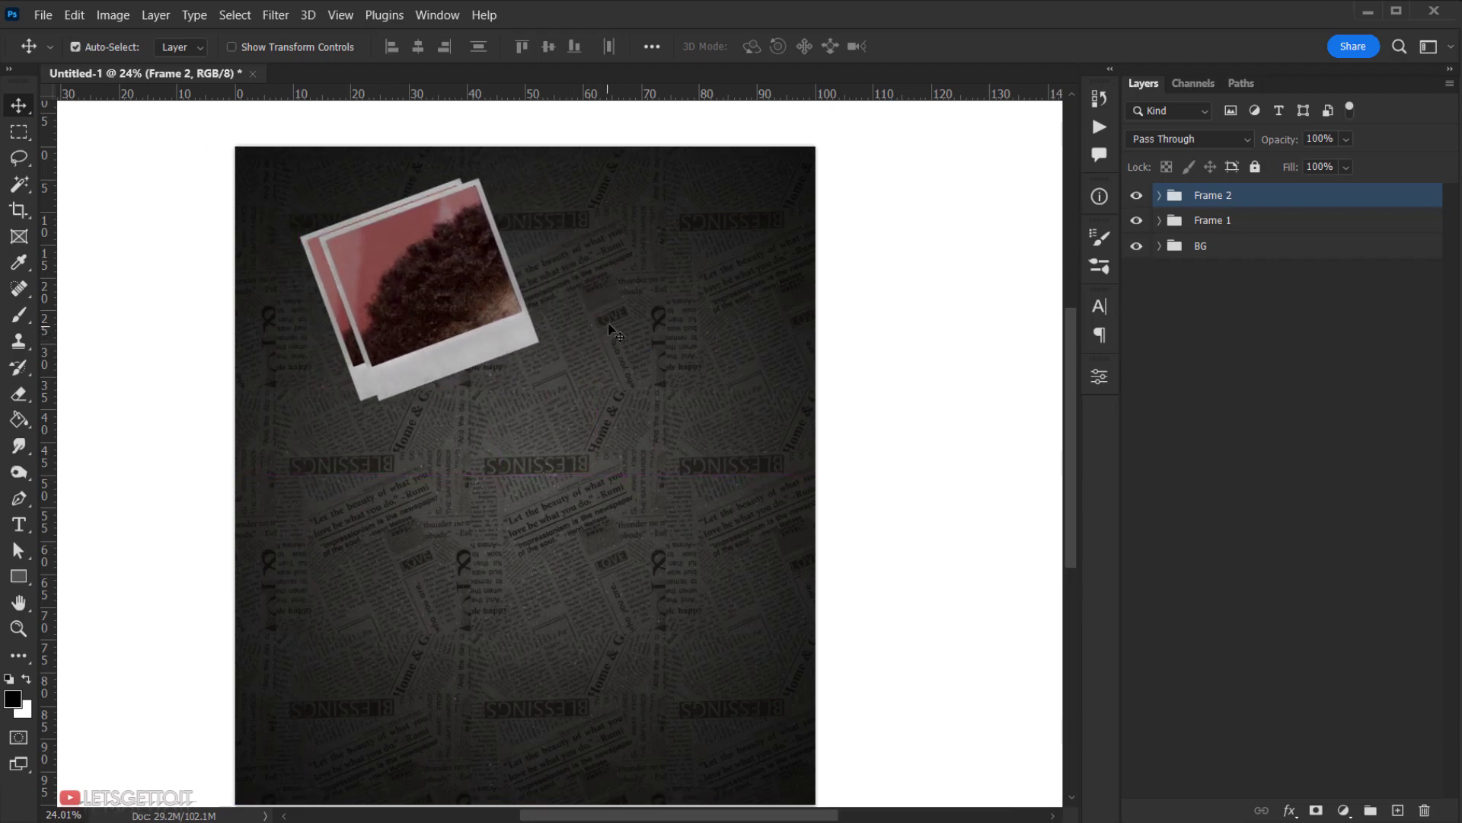
key(ctrl+z)
key(ctrl+z)
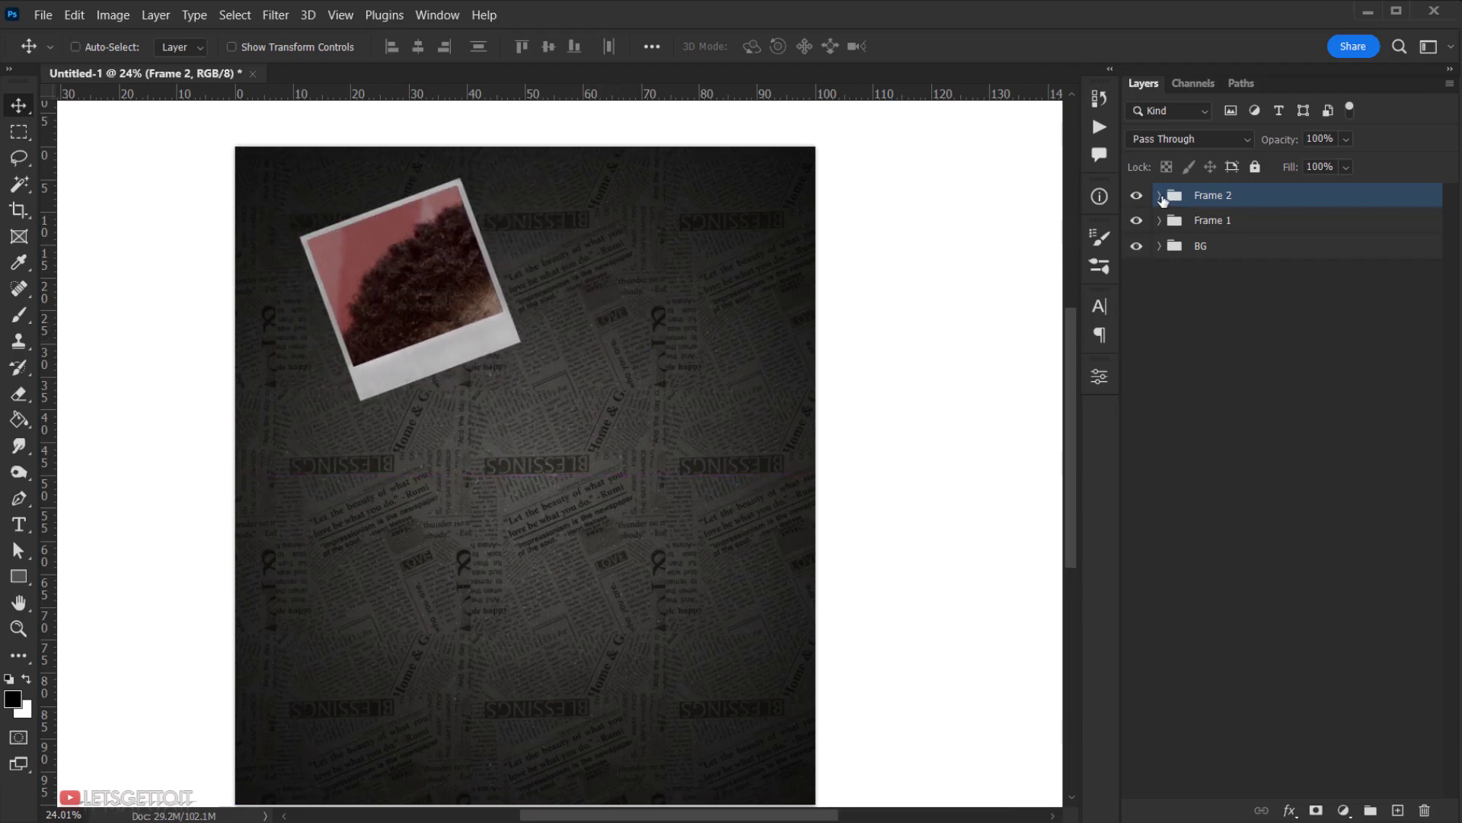
Rotate Frame 2's linked Fill and Frame layers about 21.8° clockwise and place the polaroid beside the first one, over the forehead.
click(1160, 196)
click(1295, 346)
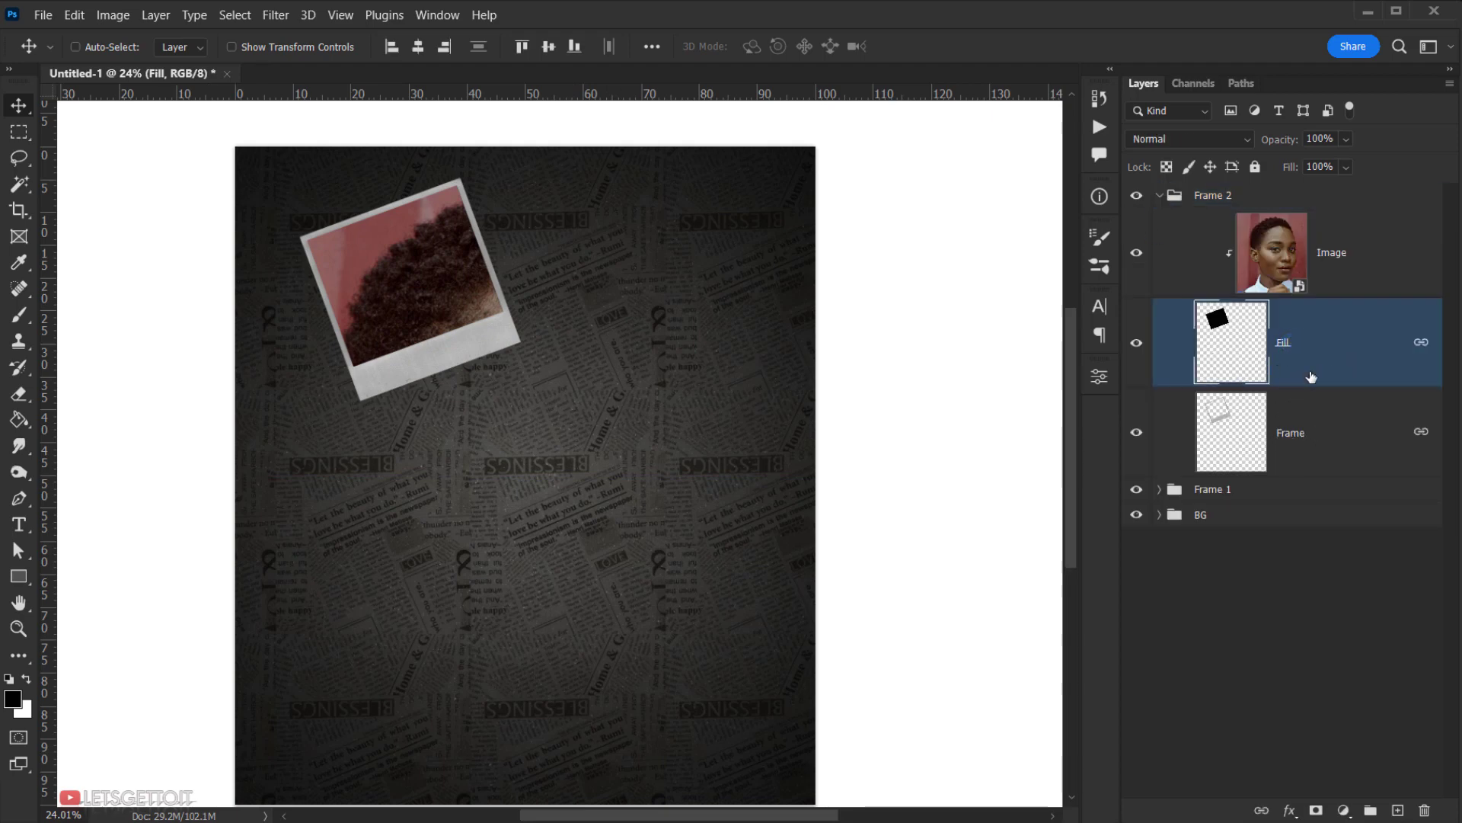
key(ctrl)
key(ctrl+t)
drag(589, 291, 578, 370)
drag(468, 287, 660, 287)
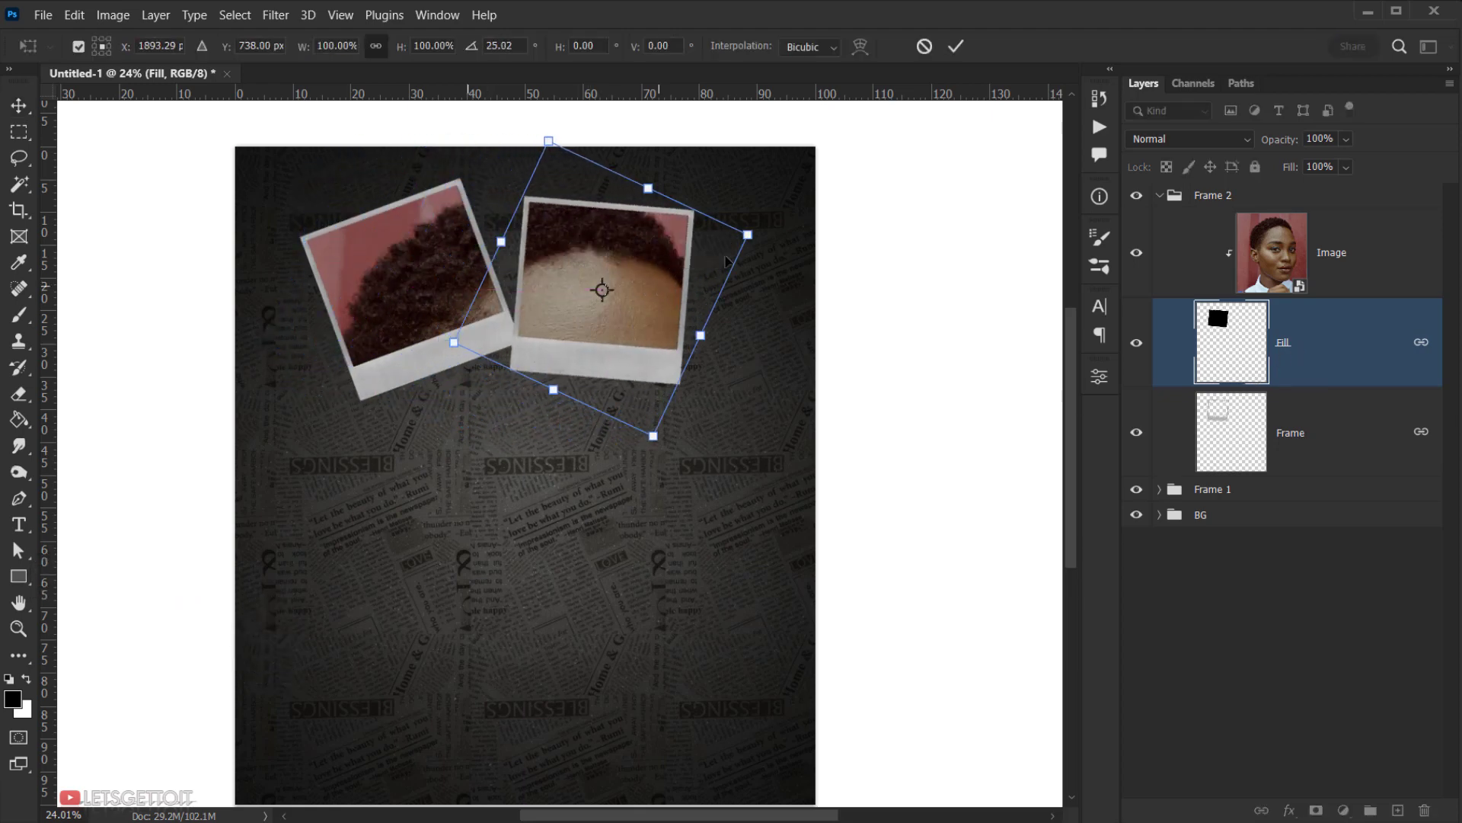
drag(793, 189, 780, 259)
drag(676, 303, 638, 305)
drag(773, 263, 690, 141)
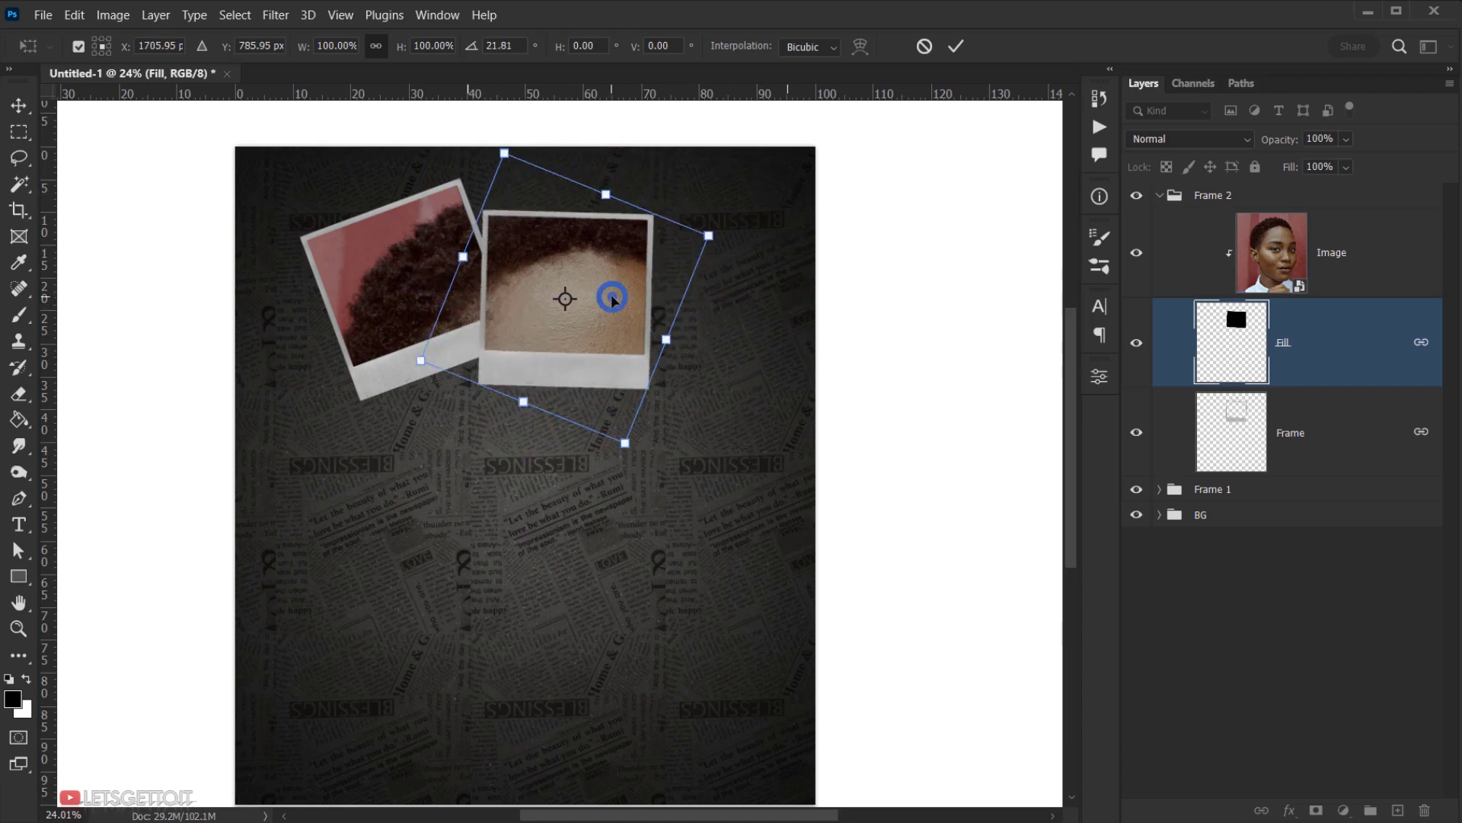
drag(613, 300, 596, 291)
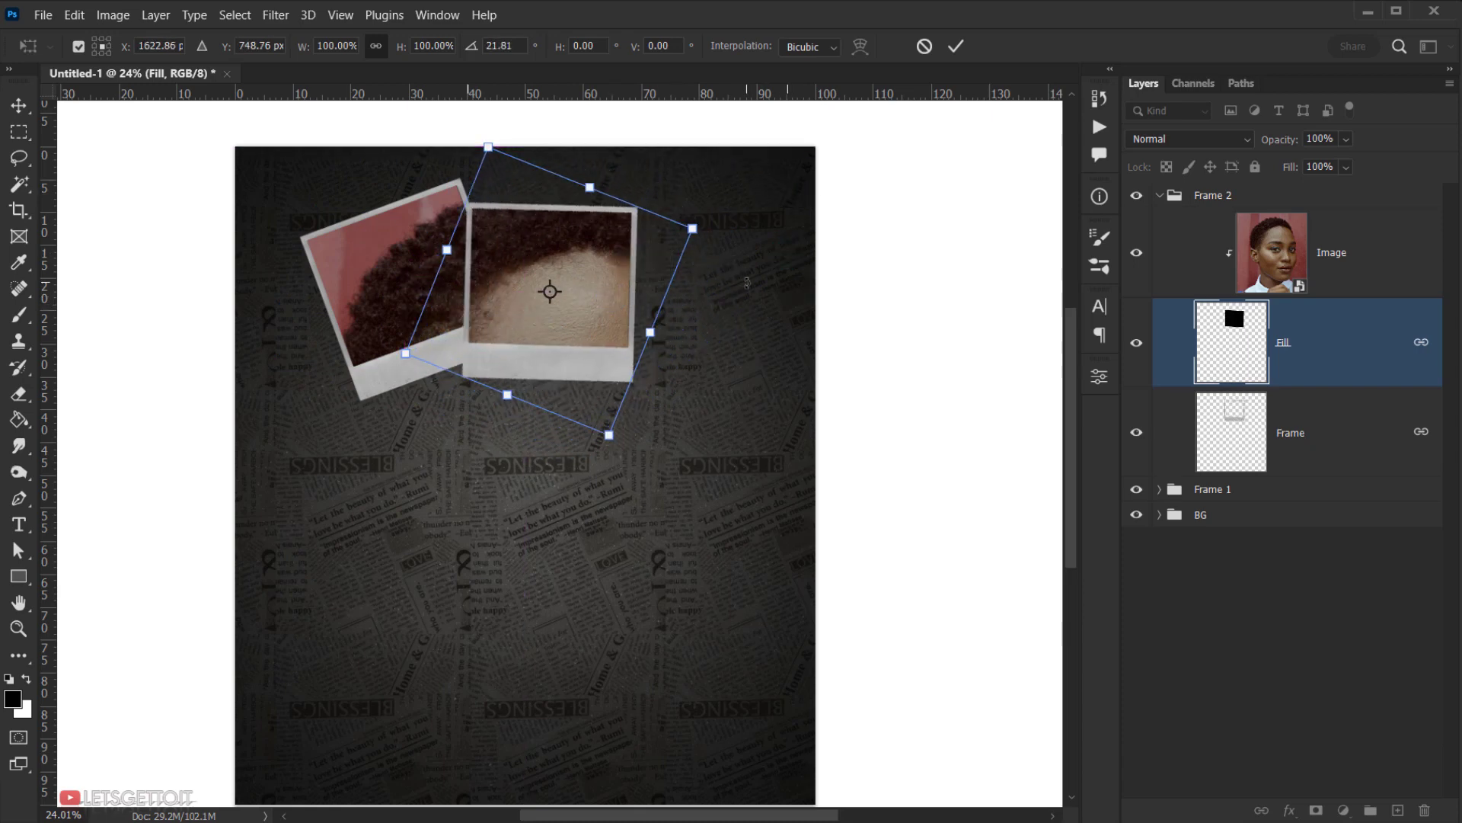
key(Return)
Rotate the Frame 2 polaroid about 13.5° further clockwise, enlarge it to about 105.9%, and collapse the group.
scroll(559, 307, up, 1)
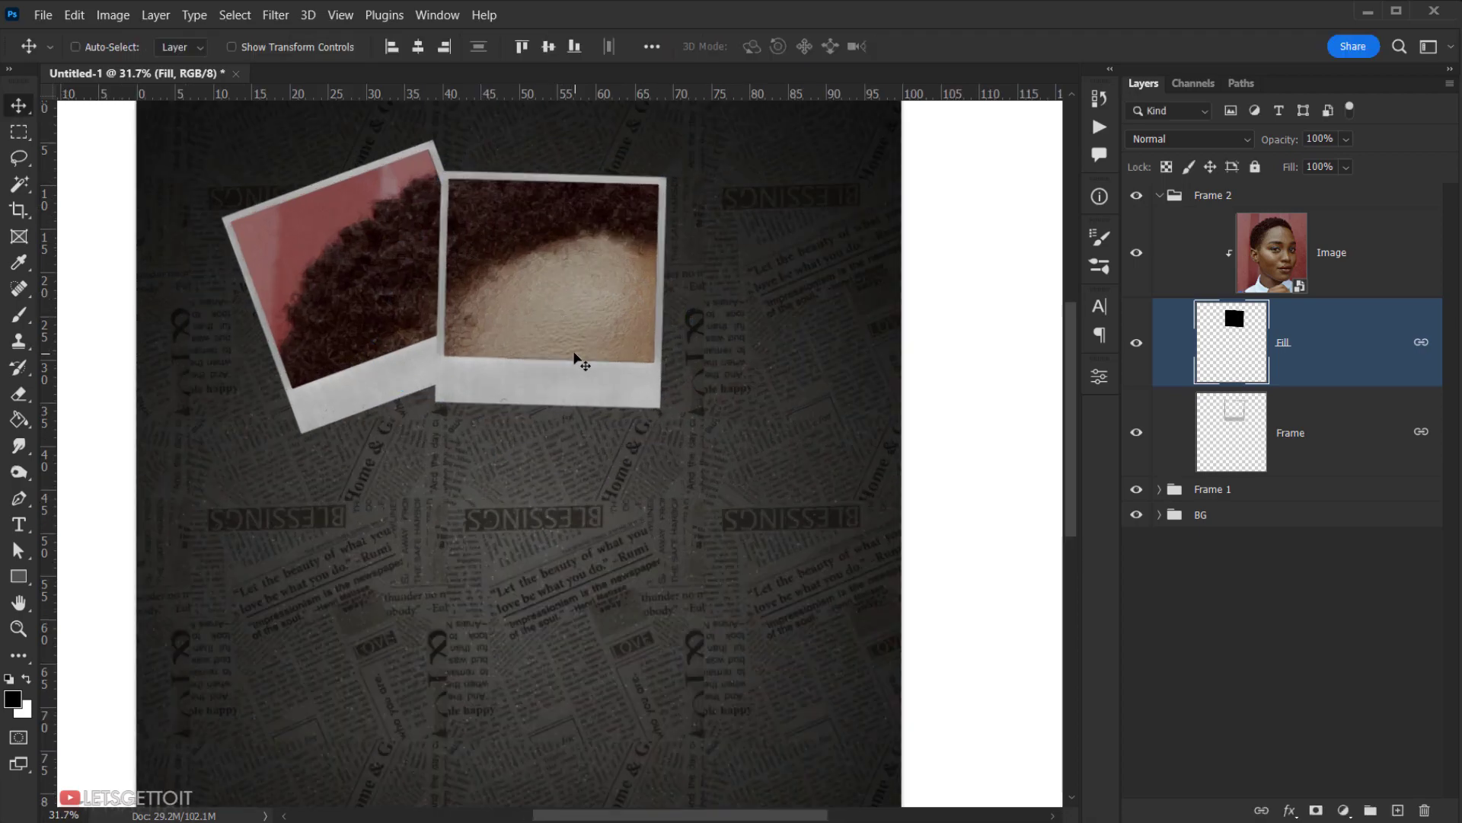
key(ctrl+t)
drag(704, 326, 695, 349)
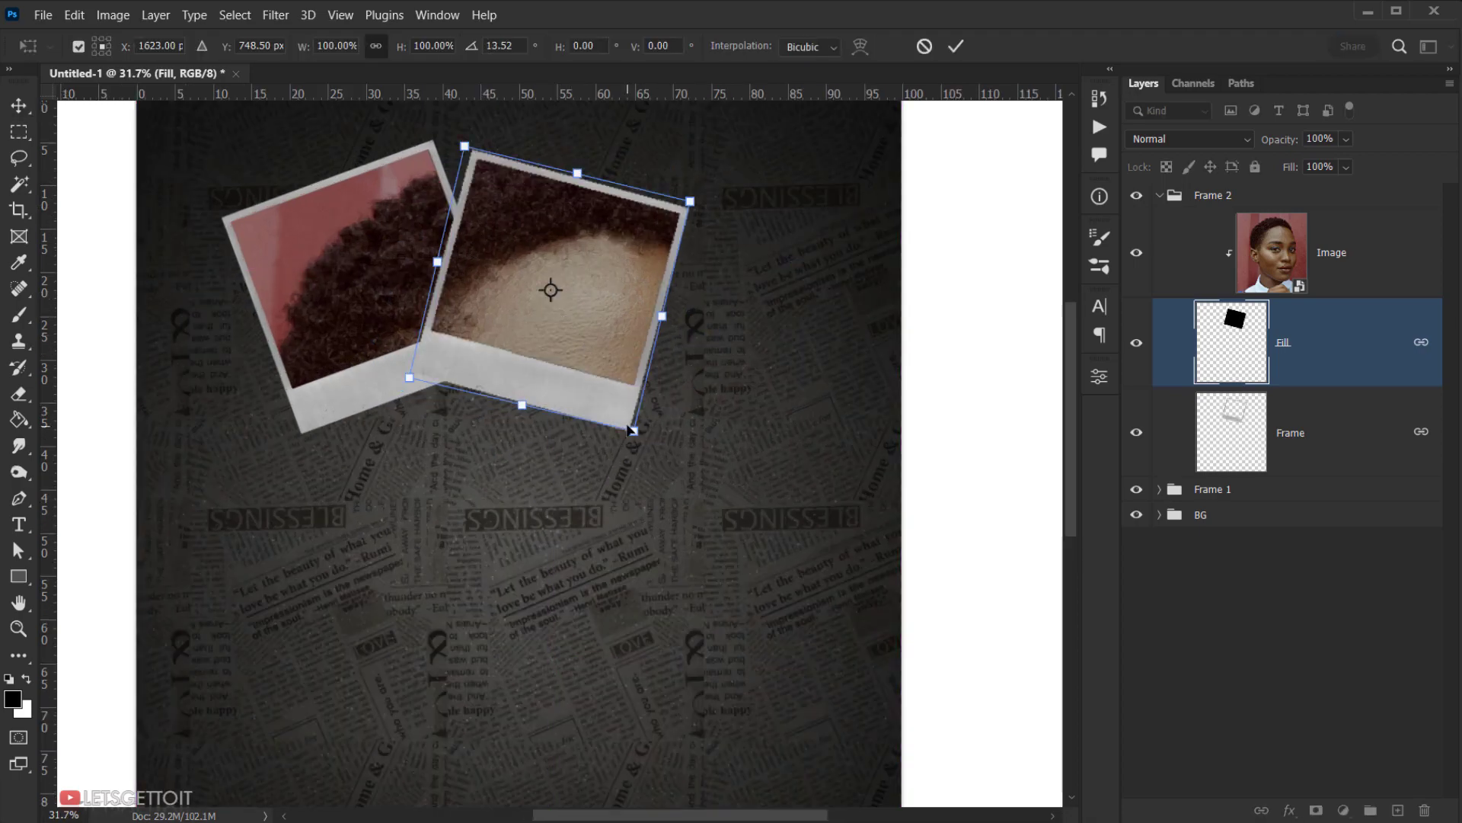
drag(632, 430, 642, 448)
drag(556, 395, 548, 396)
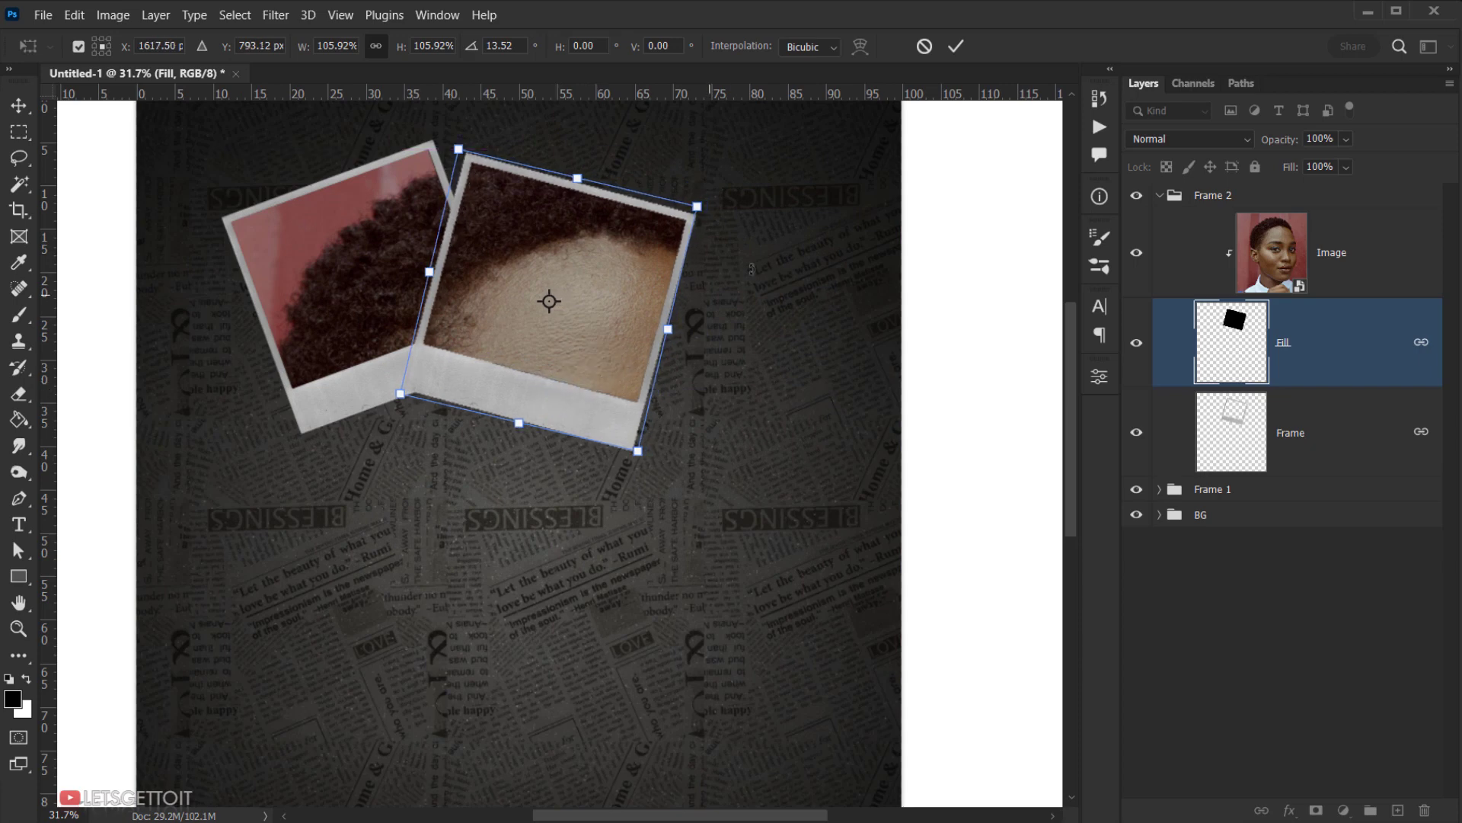
key(Return)
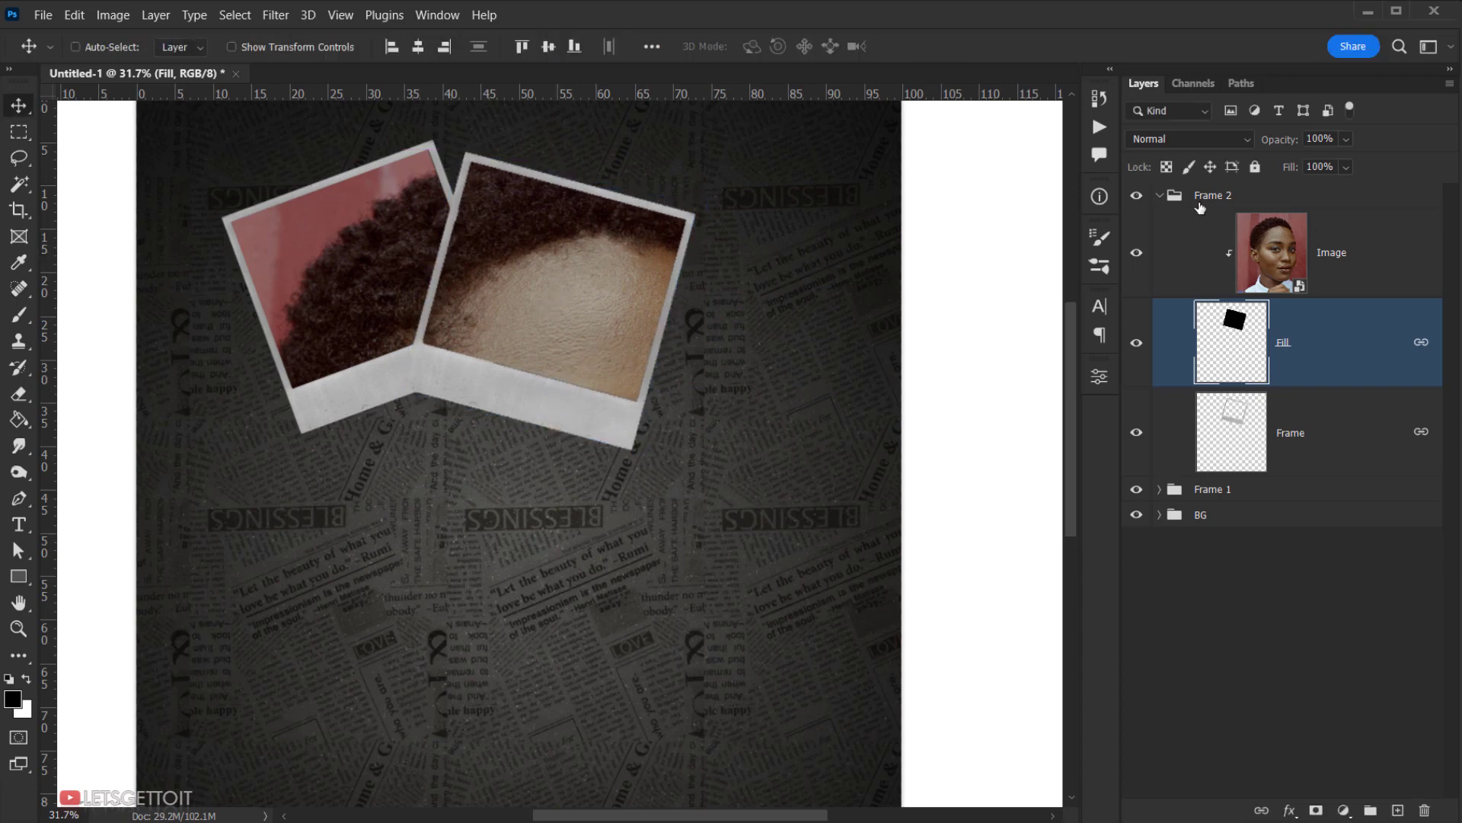
click(1158, 198)
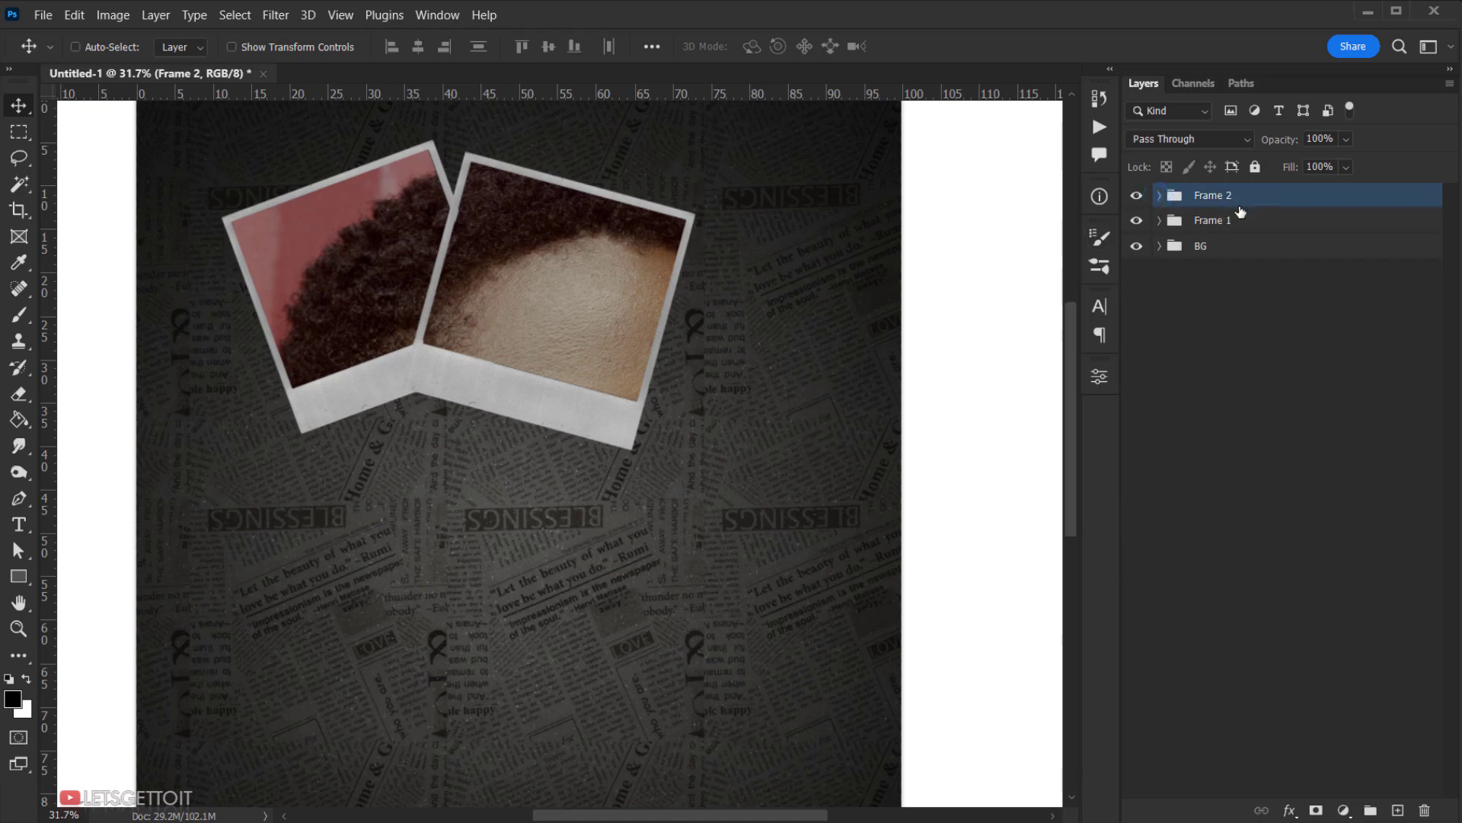
Duplicate the Frame 2 group and rename the copy Frame 3.
scroll(895, 316, down, 2)
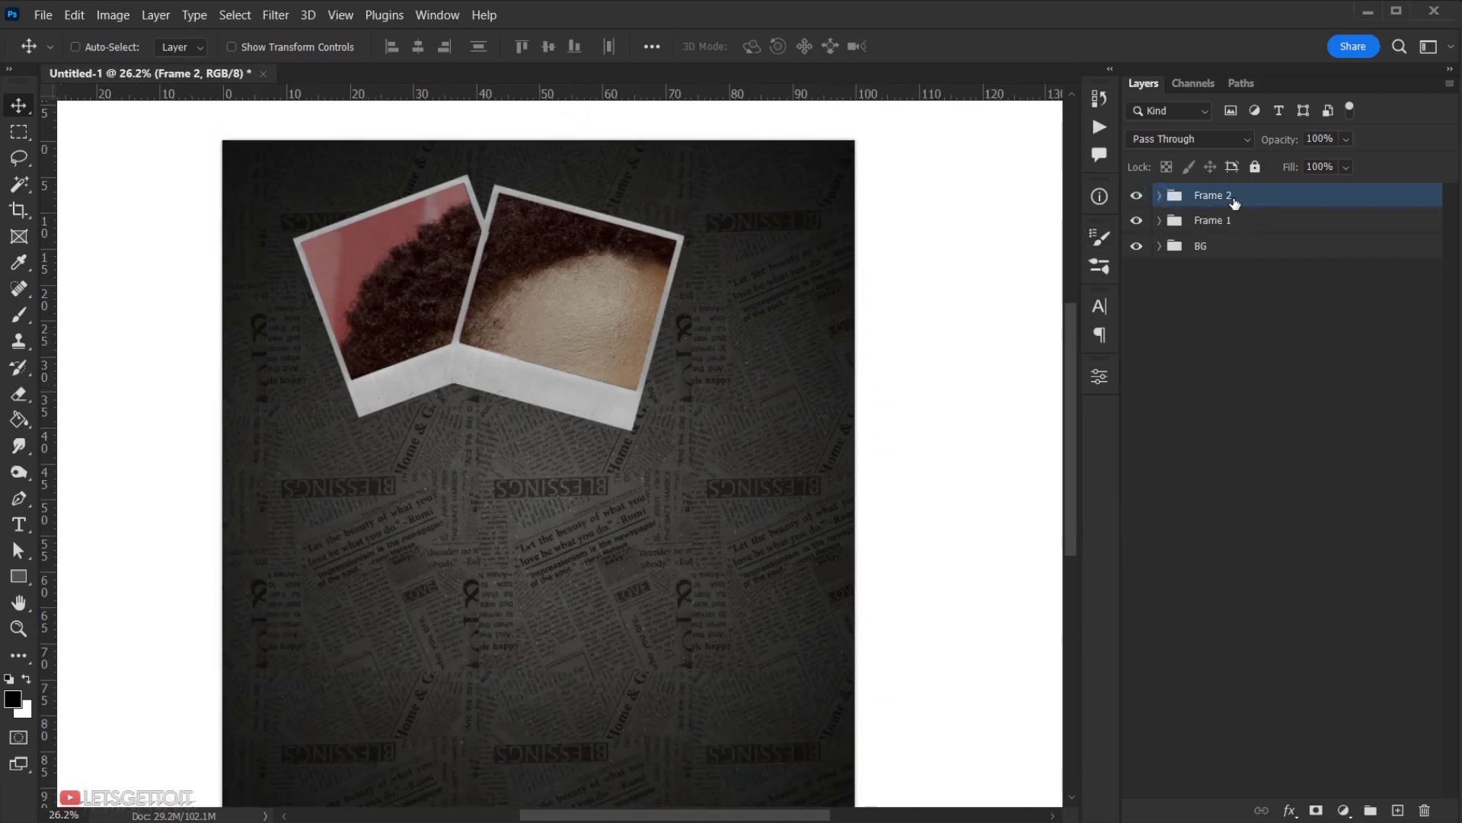
key(ctrl+j)
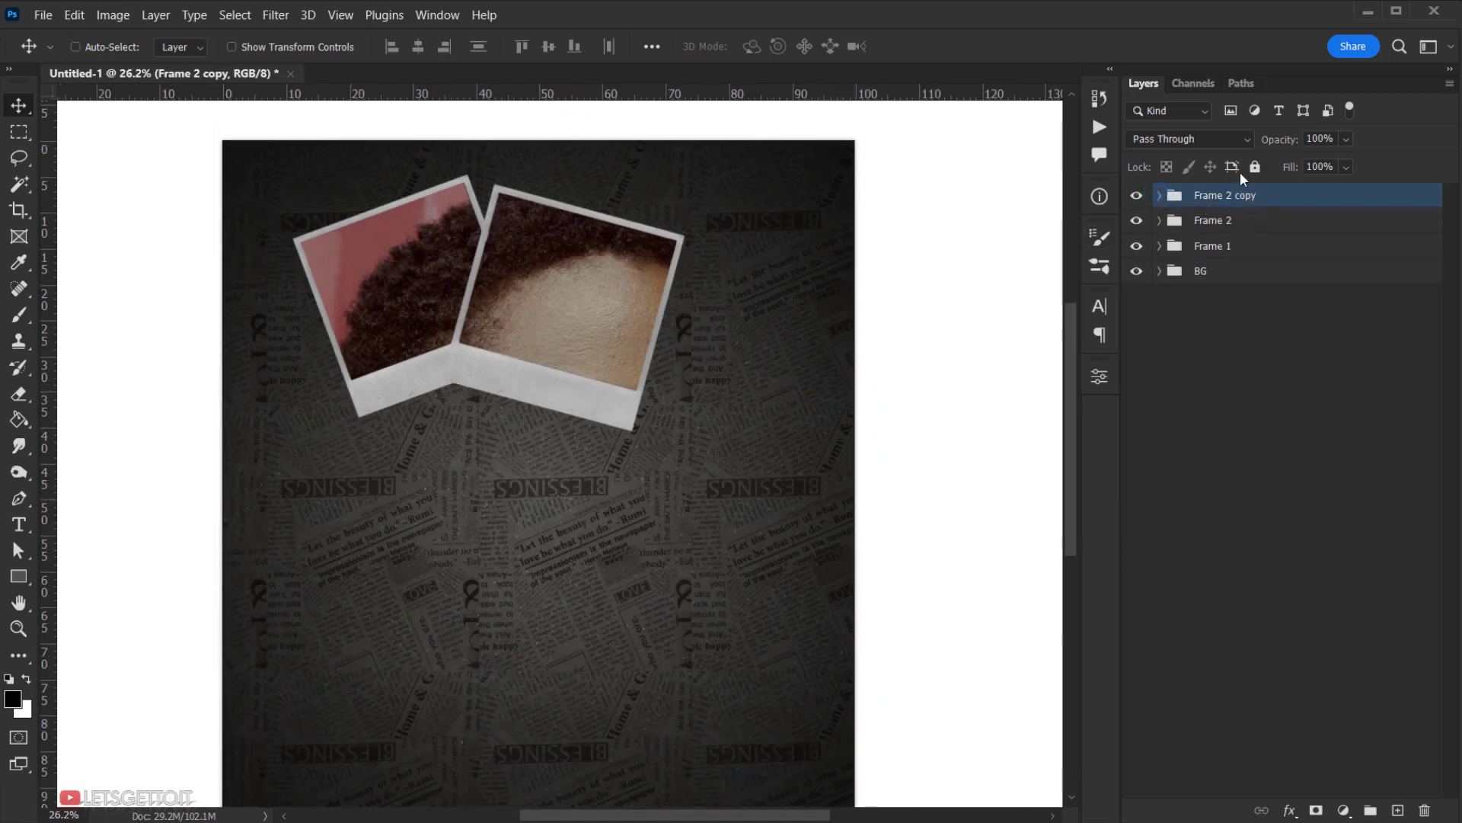
double_click(1226, 195)
text(3)
key(Return)
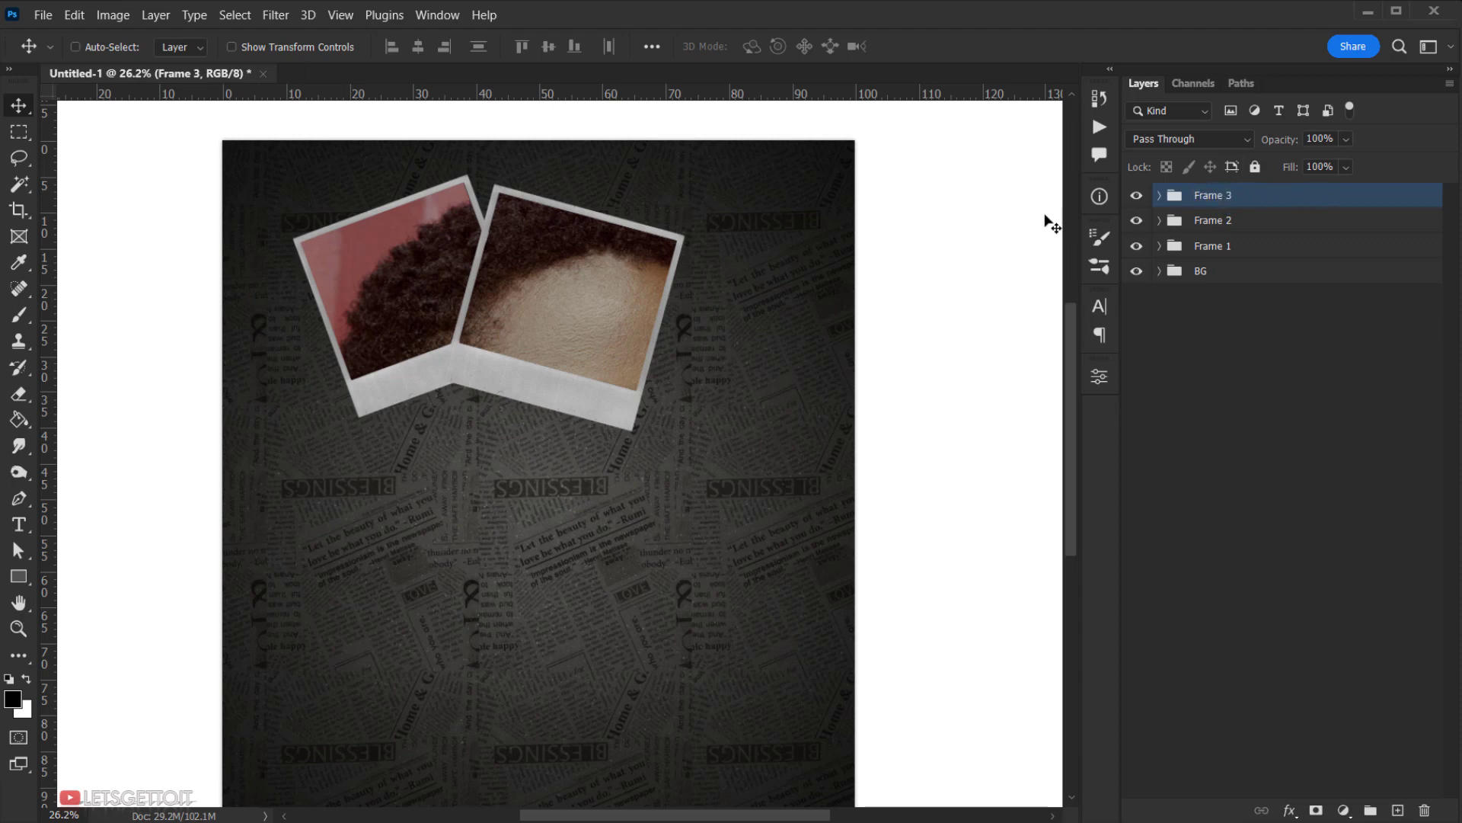
Move Frame 3's linked Fill and Frame layers right to overlap the second polaroid and rotate them about 35° counterclockwise.
click(1160, 197)
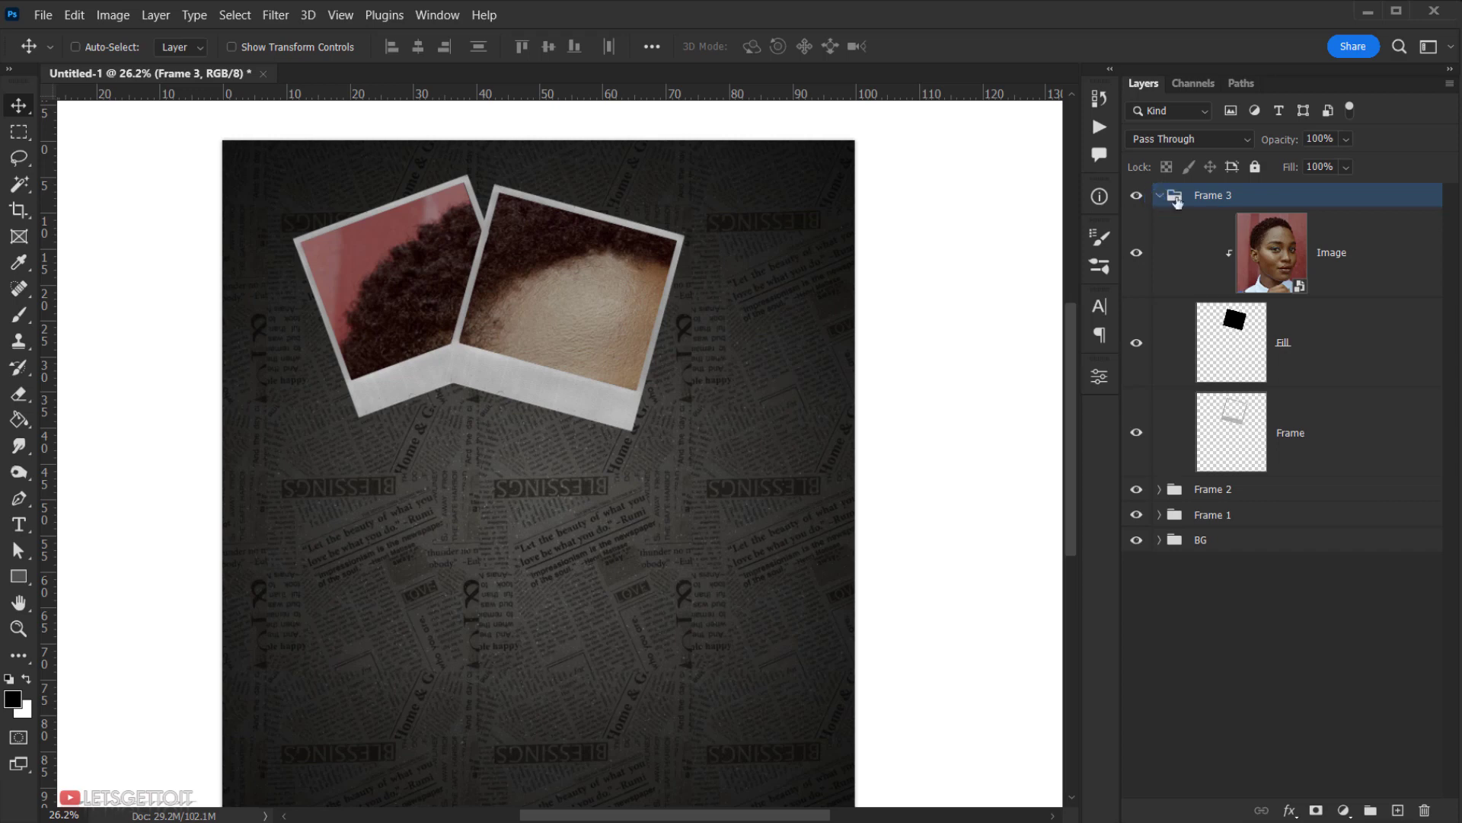
click(1312, 363)
click(1314, 436)
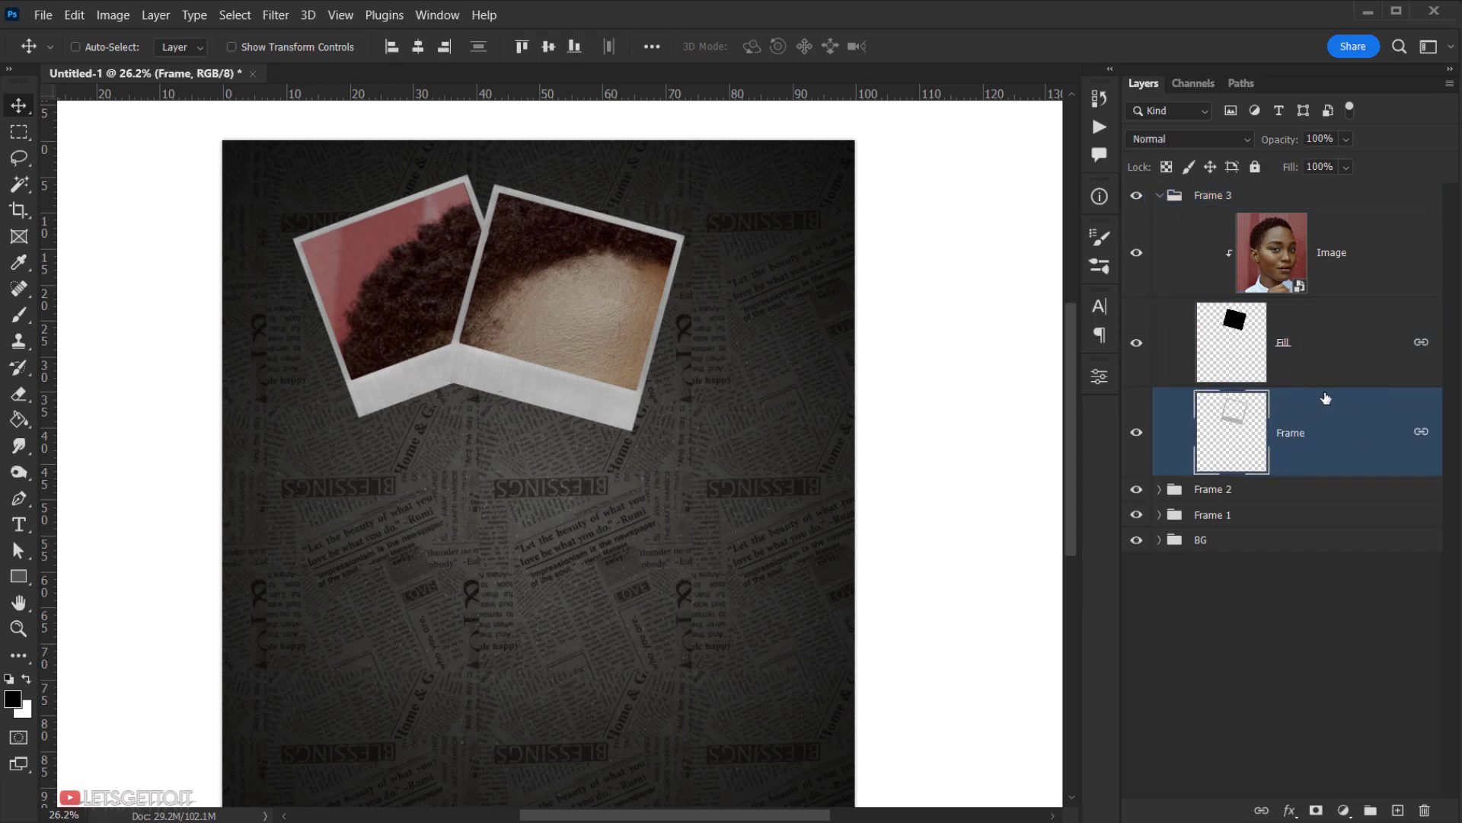
key(ctrl)
key(ctrl+t)
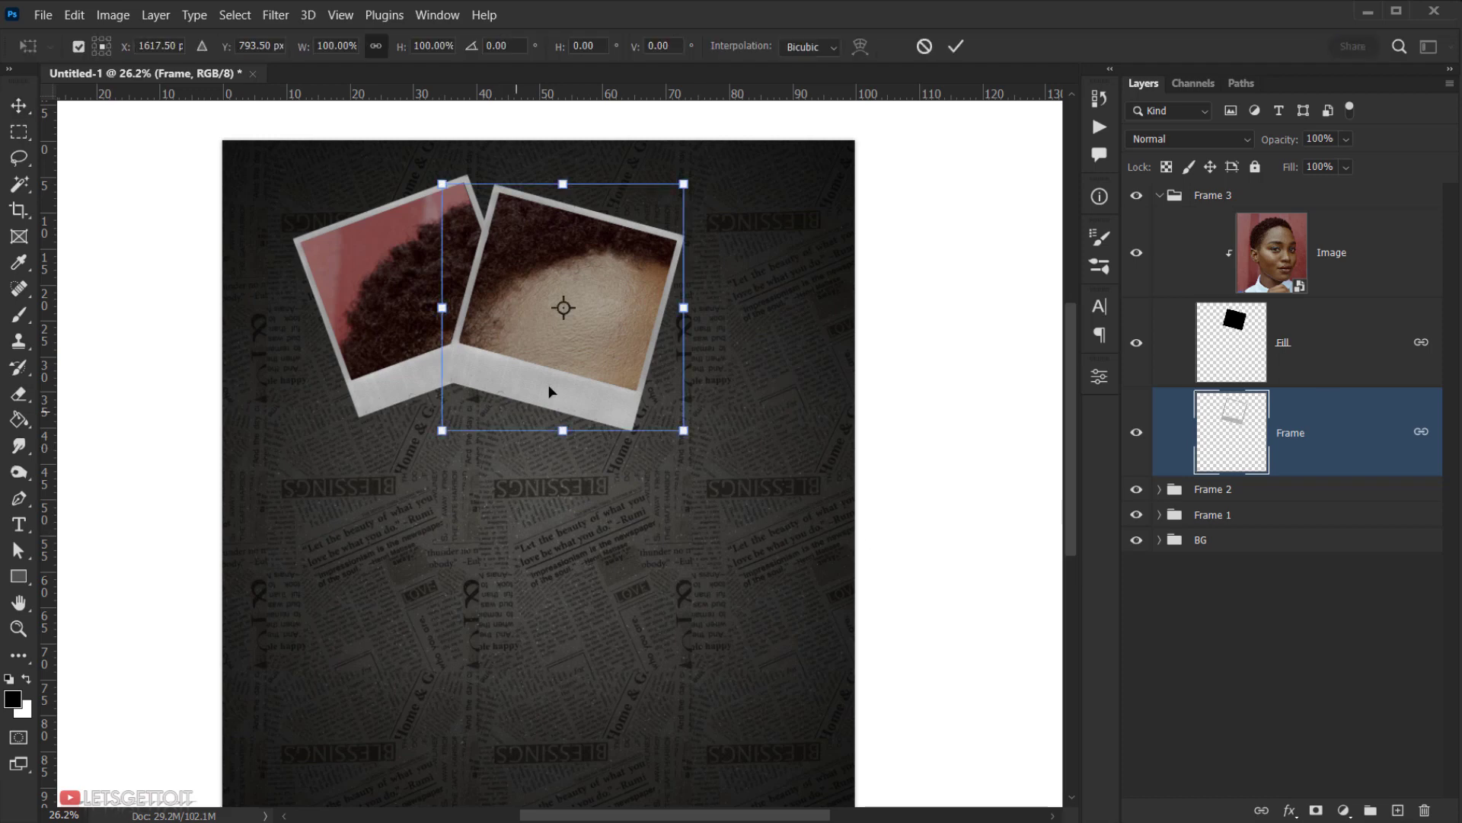
drag(597, 336, 710, 425)
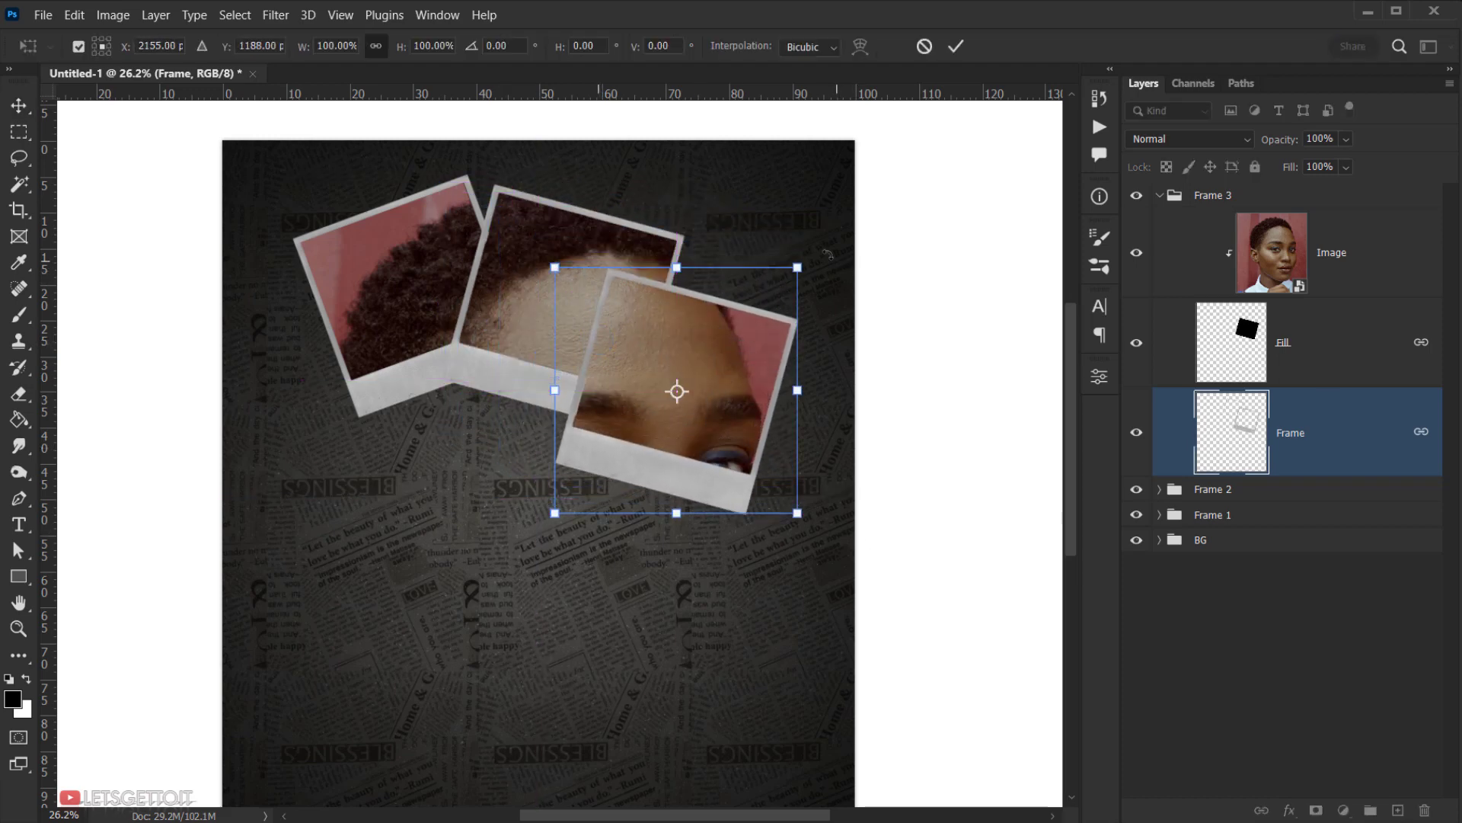
drag(851, 306, 825, 254)
drag(736, 425, 748, 398)
drag(814, 269, 790, 216)
drag(758, 396, 771, 386)
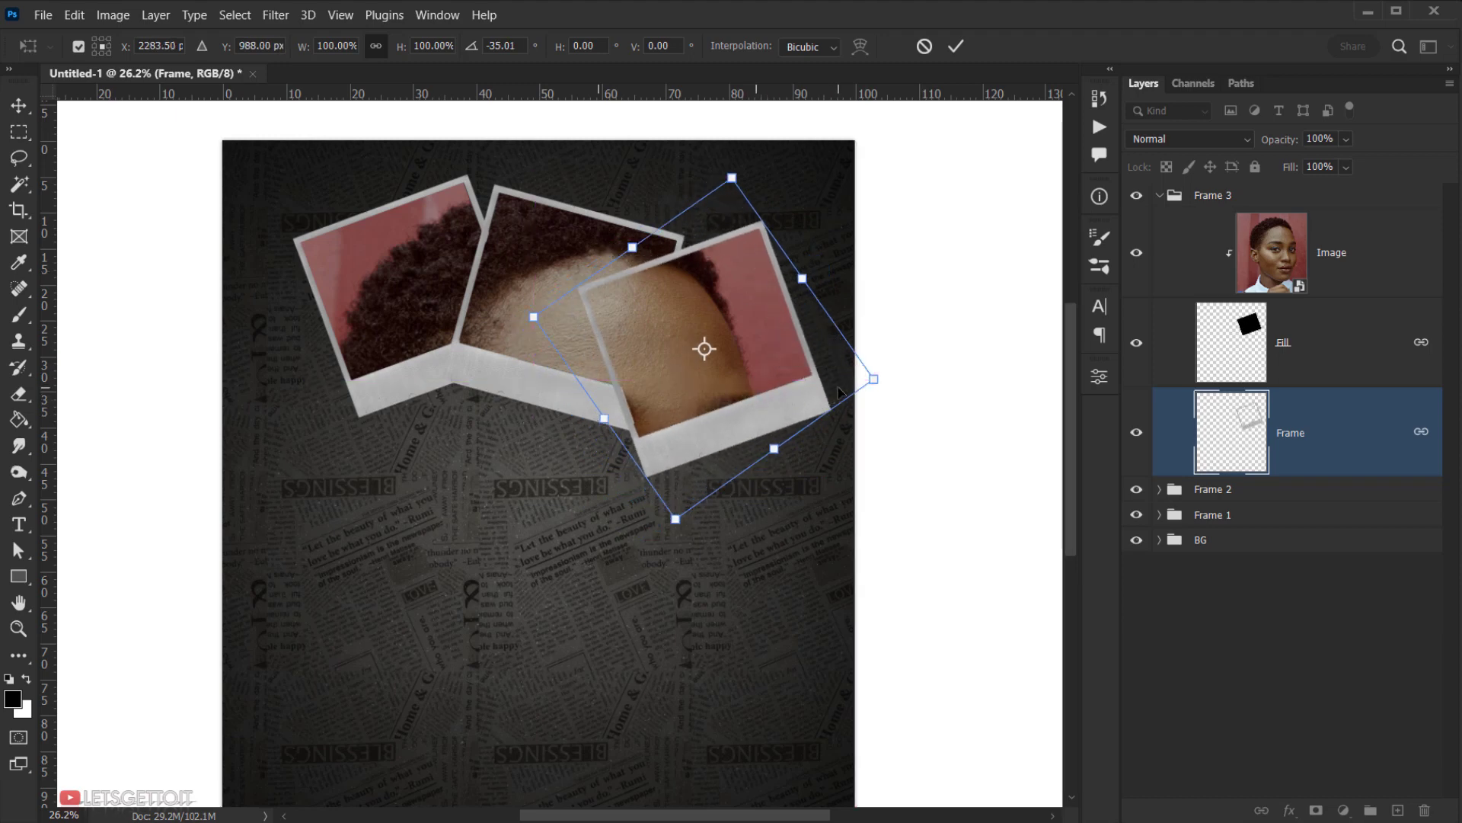
Enlarge the Frame 3 polaroid to about 110.7%, adjust its rotation to about -29.3°, and apply the transform.
drag(879, 386, 890, 382)
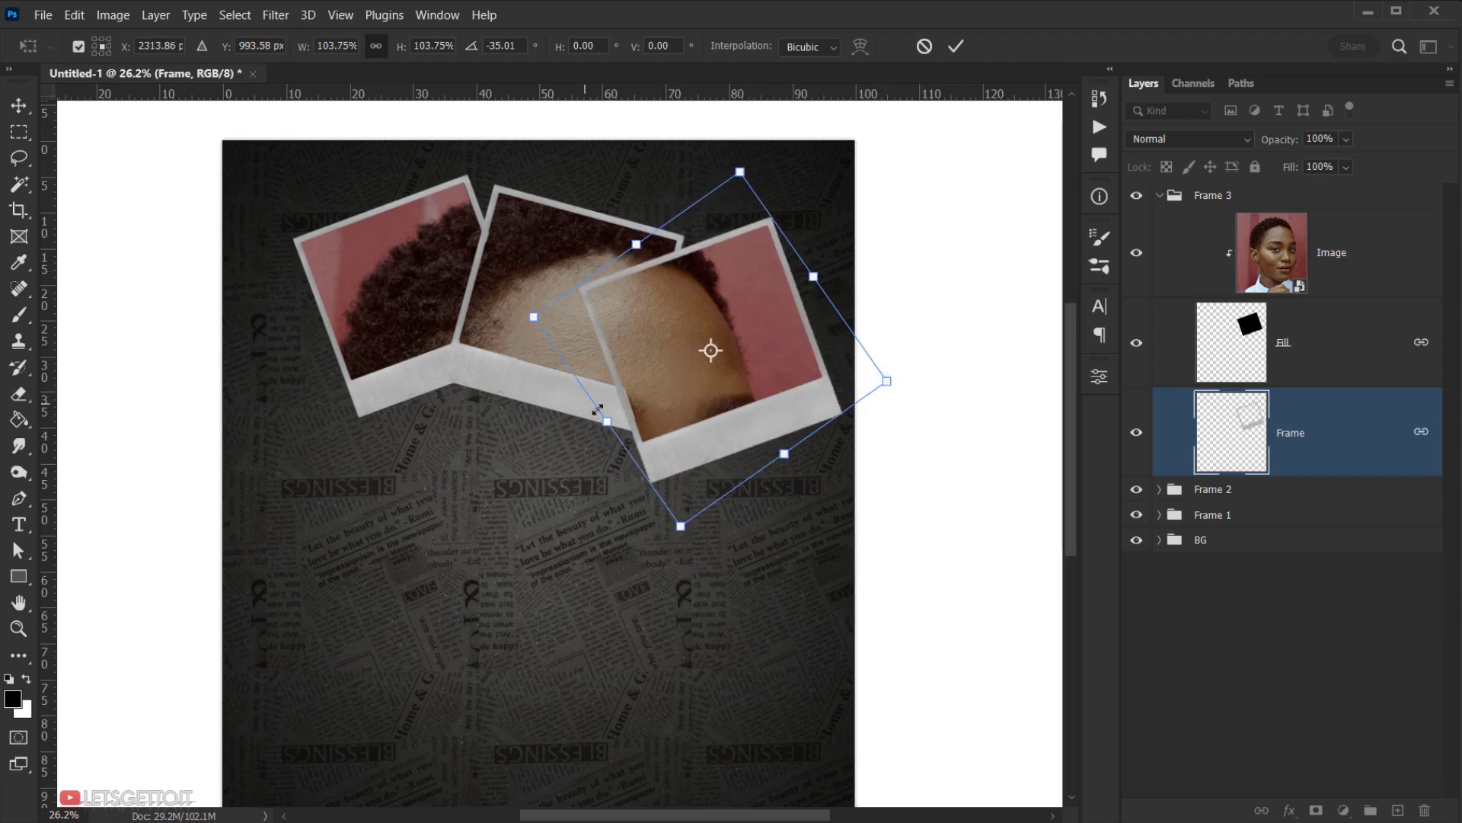
drag(598, 410, 588, 420)
drag(992, 332, 987, 363)
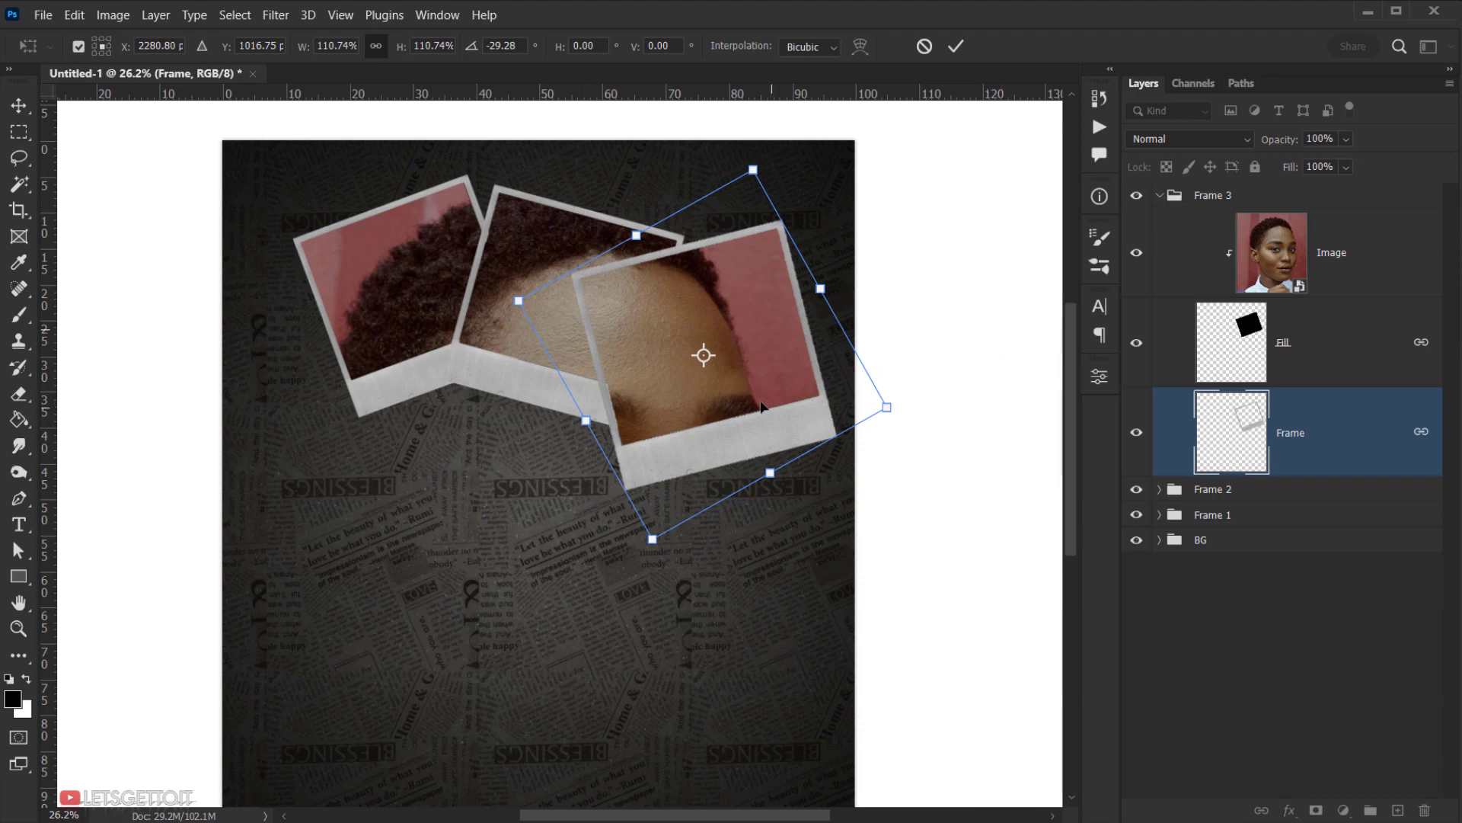
mouse_move(761, 406)
mouse_down()
mouse_move(753, 394)
mouse_move(788, 374)
mouse_move(750, 376)
mouse_move(754, 408)
mouse_up()
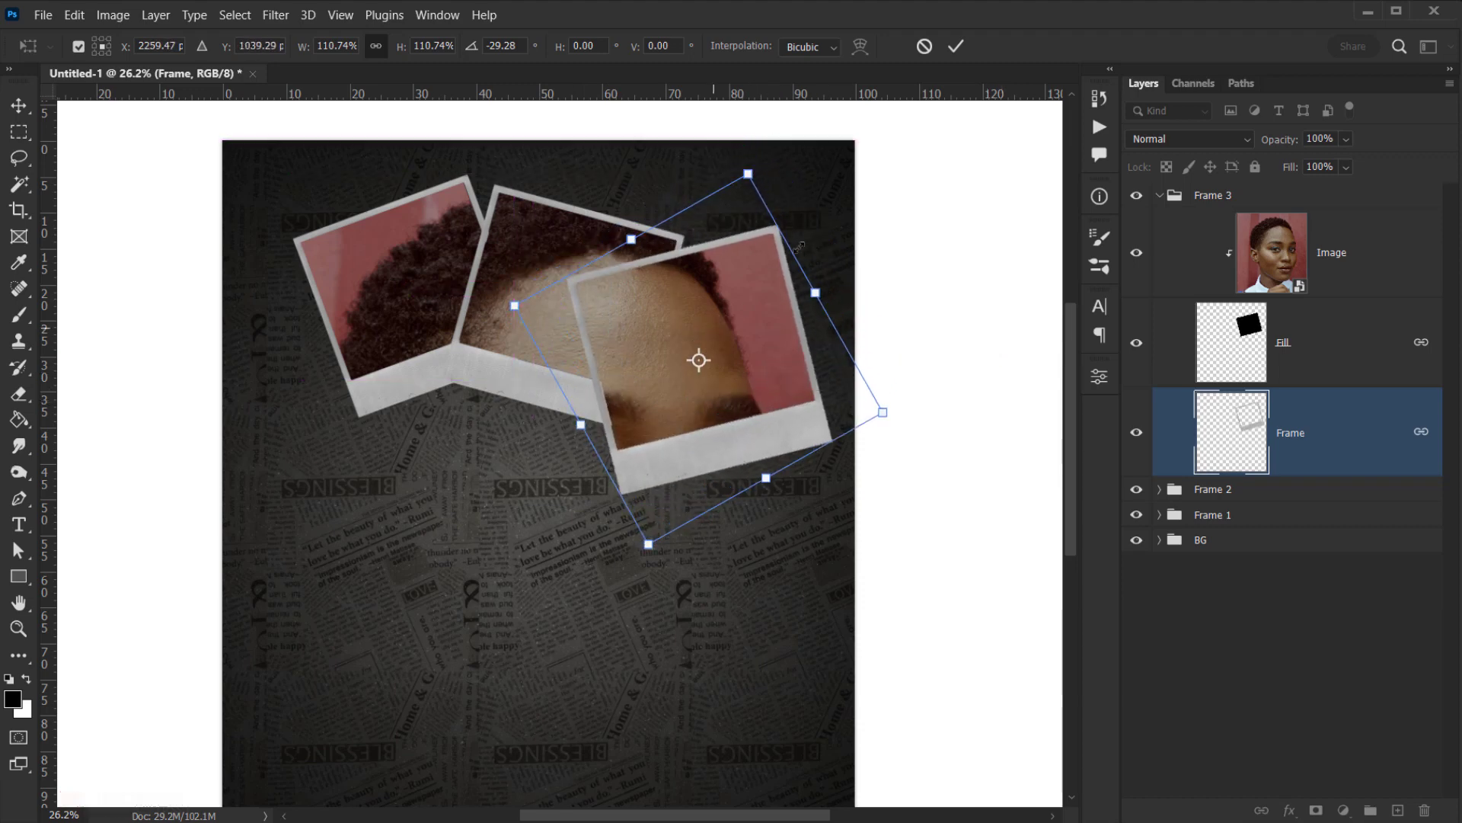
click(956, 46)
Collapse the Frame 3 group, duplicate it, and rename the copy Frame 4.
drag(651, 316, 669, 248)
scroll(692, 313, up, 3)
drag(707, 321, 681, 303)
scroll(504, 368, down, 6)
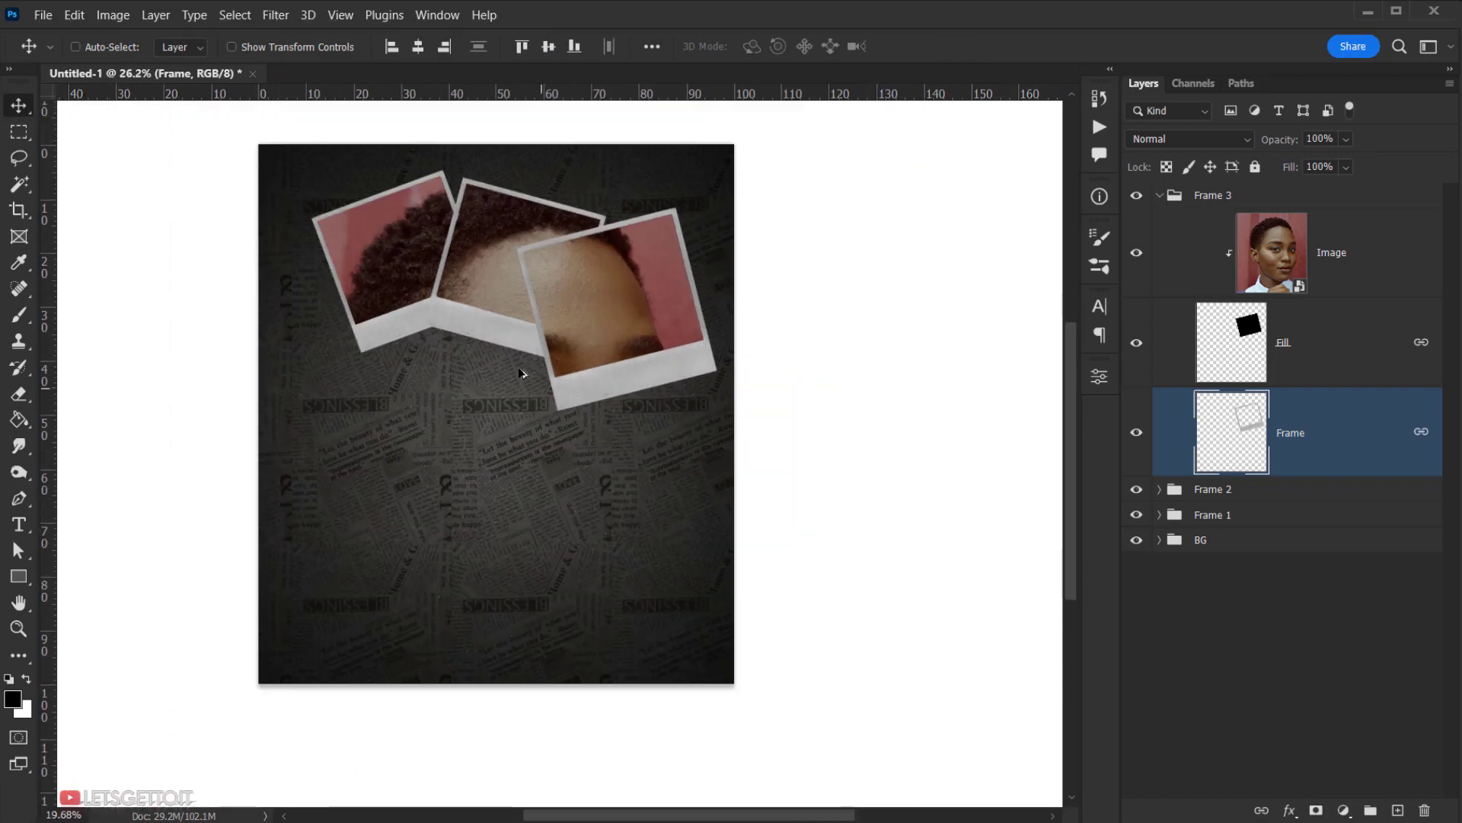
mouse_move(515, 340)
mouse_down()
mouse_move(548, 326)
mouse_move(552, 294)
mouse_move(503, 337)
mouse_up()
scroll(546, 315, up, 4)
click(1161, 197)
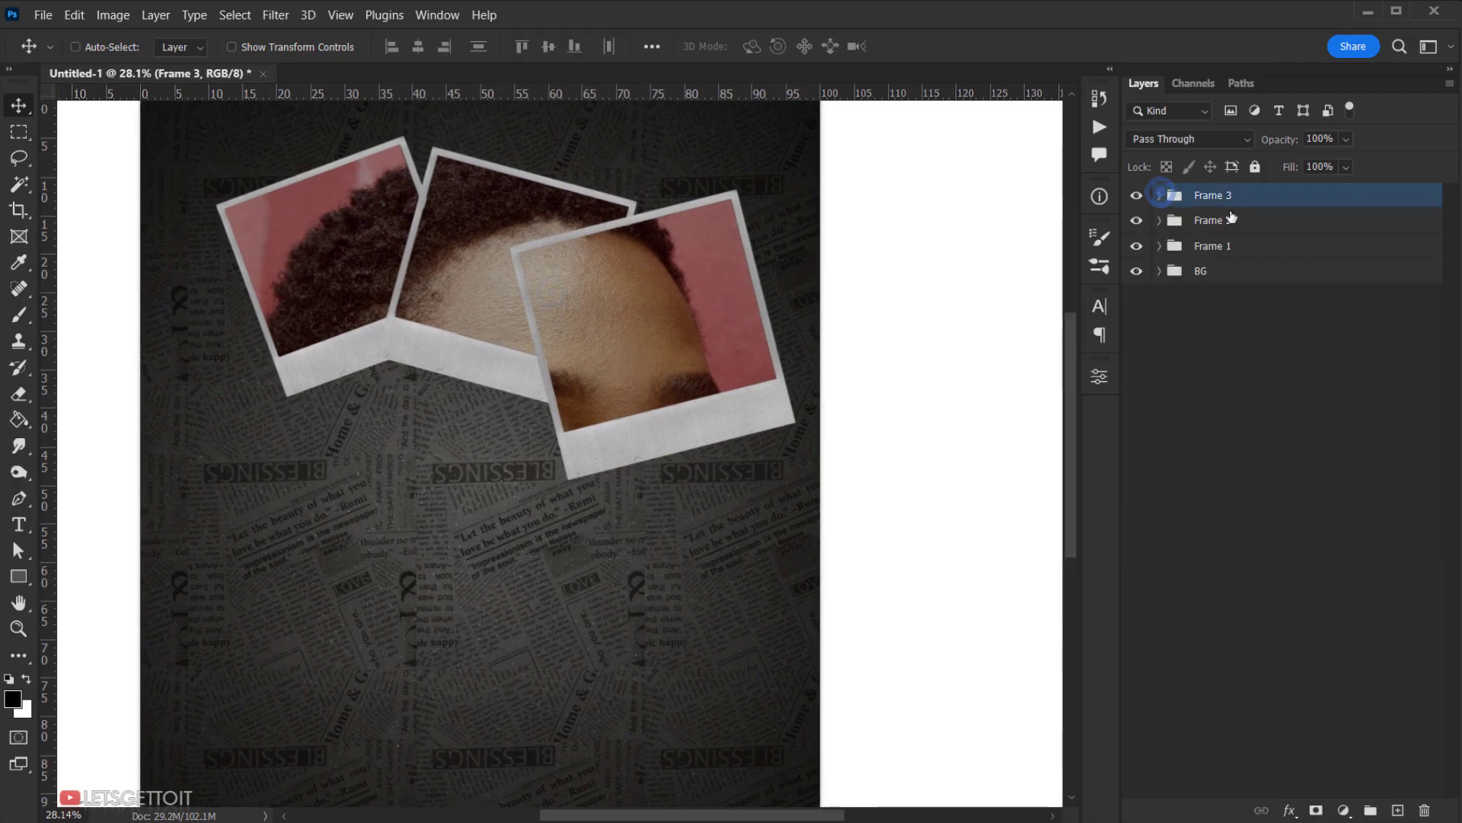
key(ctrl+j)
double_click(1212, 195)
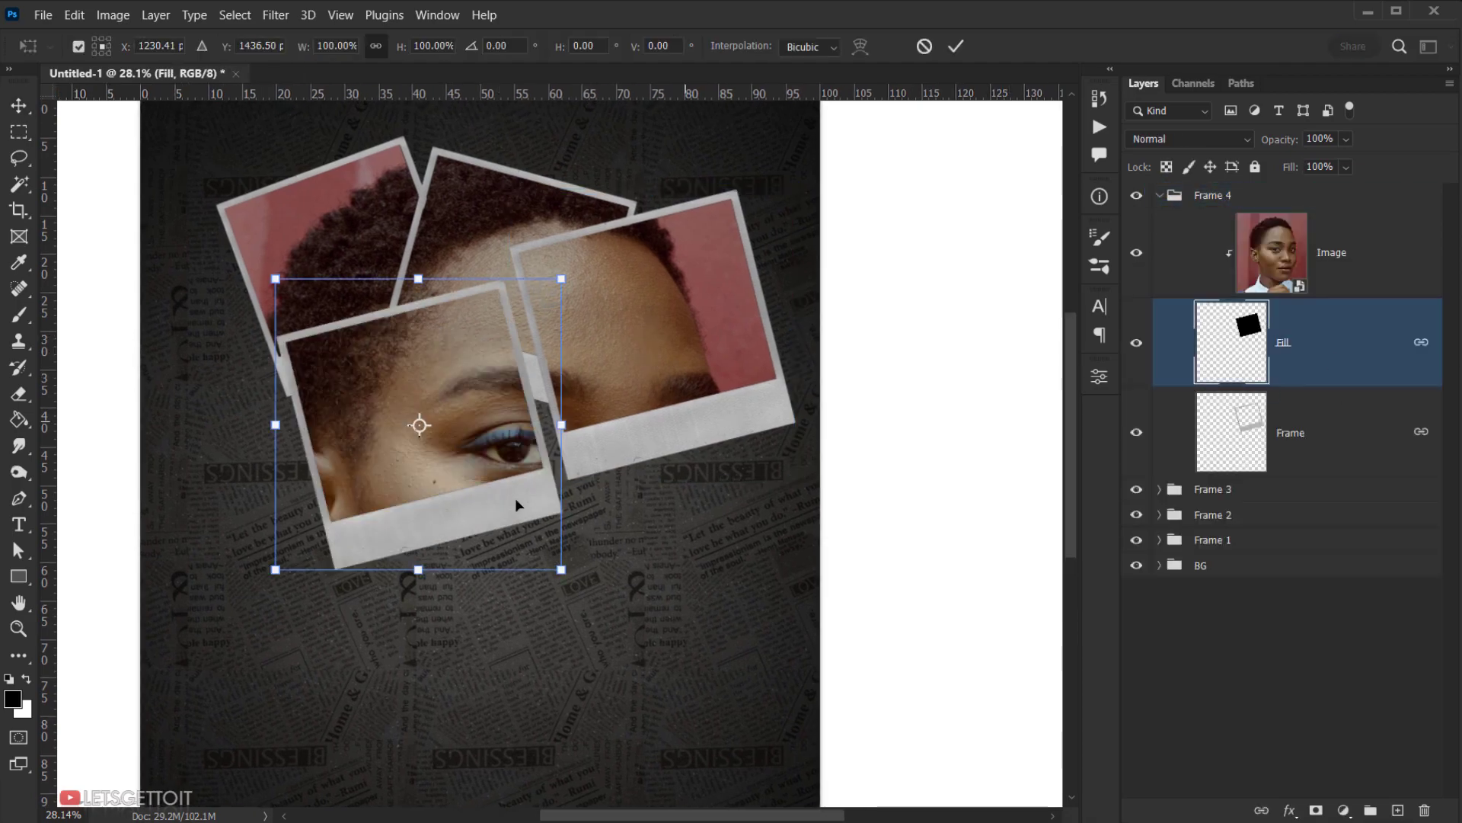
Tilt Frame 4's polaroid clockwise over the eye below the first two polaroids, and try readjusting the Frame 2 polaroid.
drag(516, 506, 418, 428)
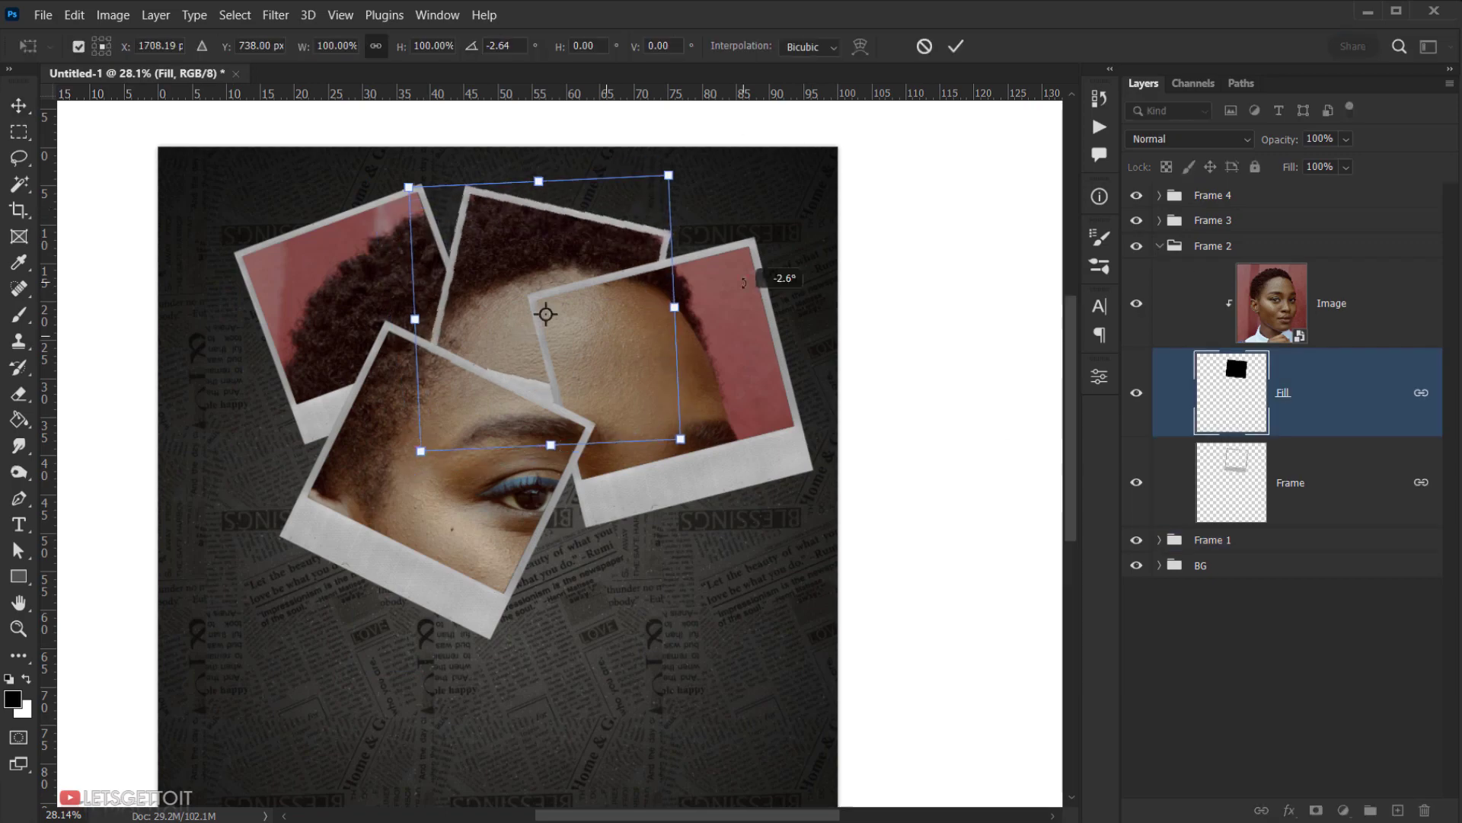
drag(546, 304, 539, 317)
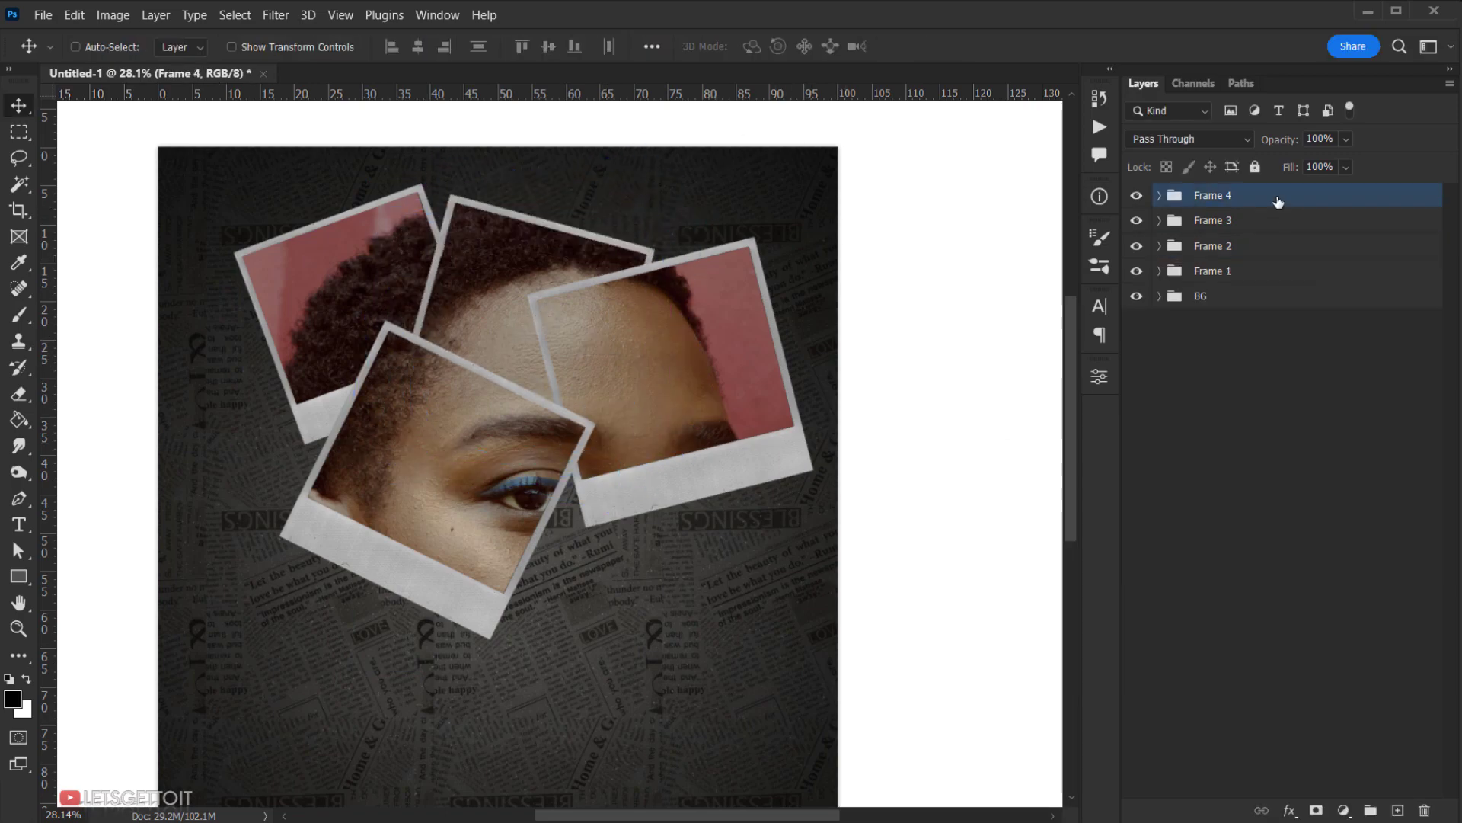
Duplicate the Frame 4 group as Frame 5 and place its polaroid over the eyes and nose, tilted counterclockwise.
key(ctrl+j)
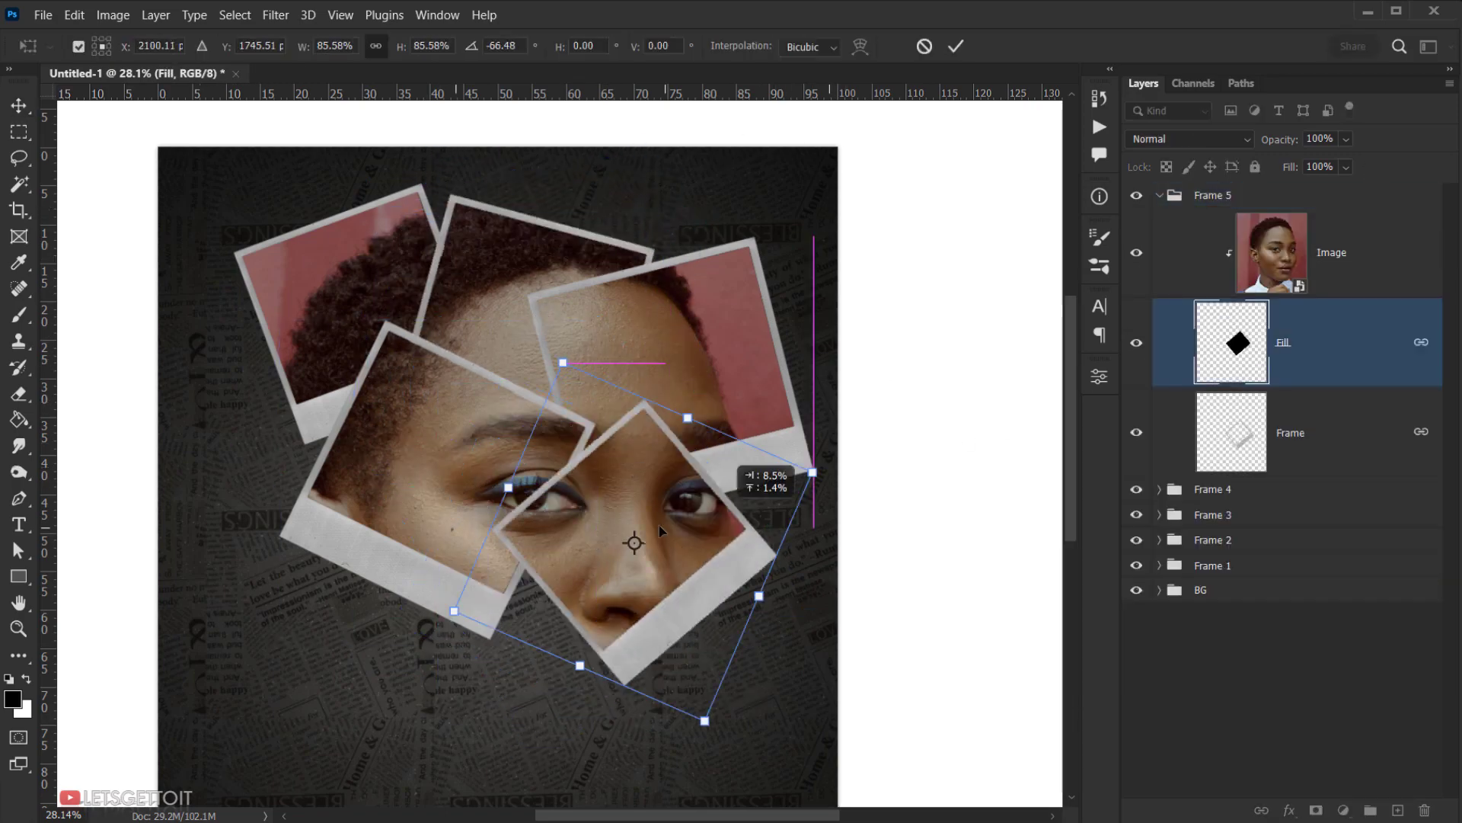
drag(868, 457, 857, 416)
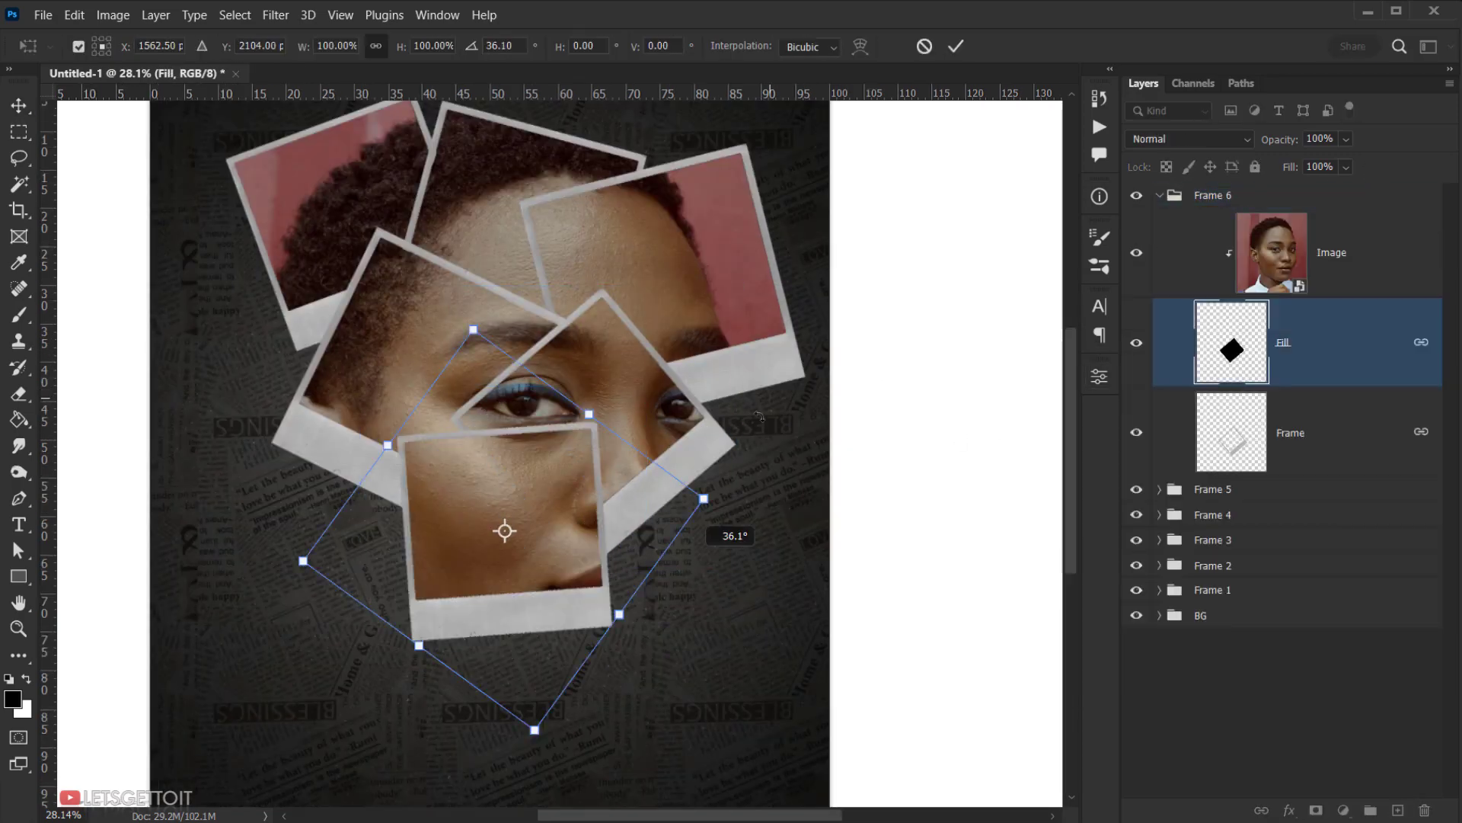
Place the Frame 6 polaroid over the cheek with a slight clockwise tilt, and the Frame 7 polaroid over the nose and mouth.
drag(696, 522, 567, 427)
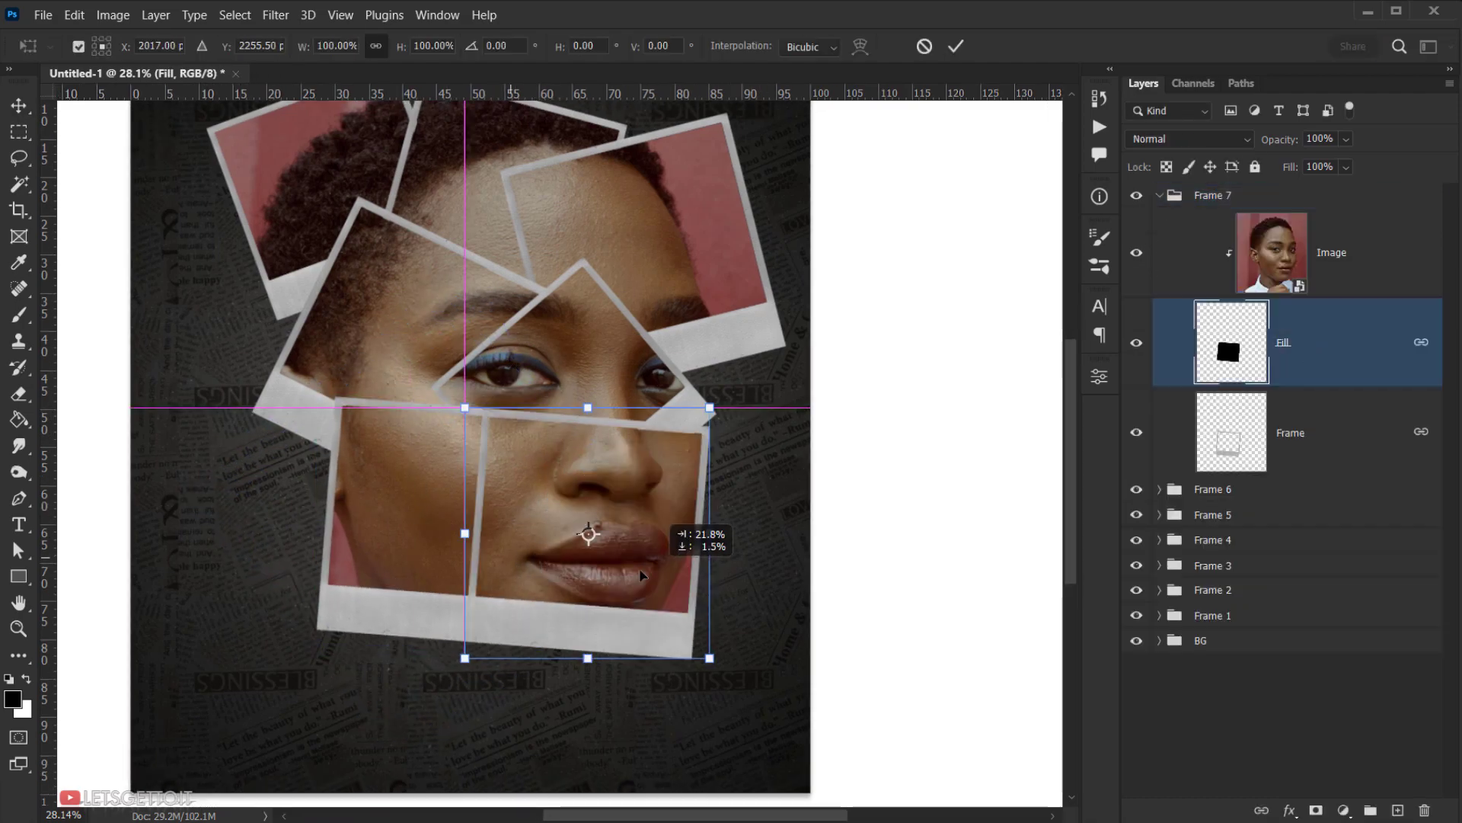
drag(588, 529, 587, 532)
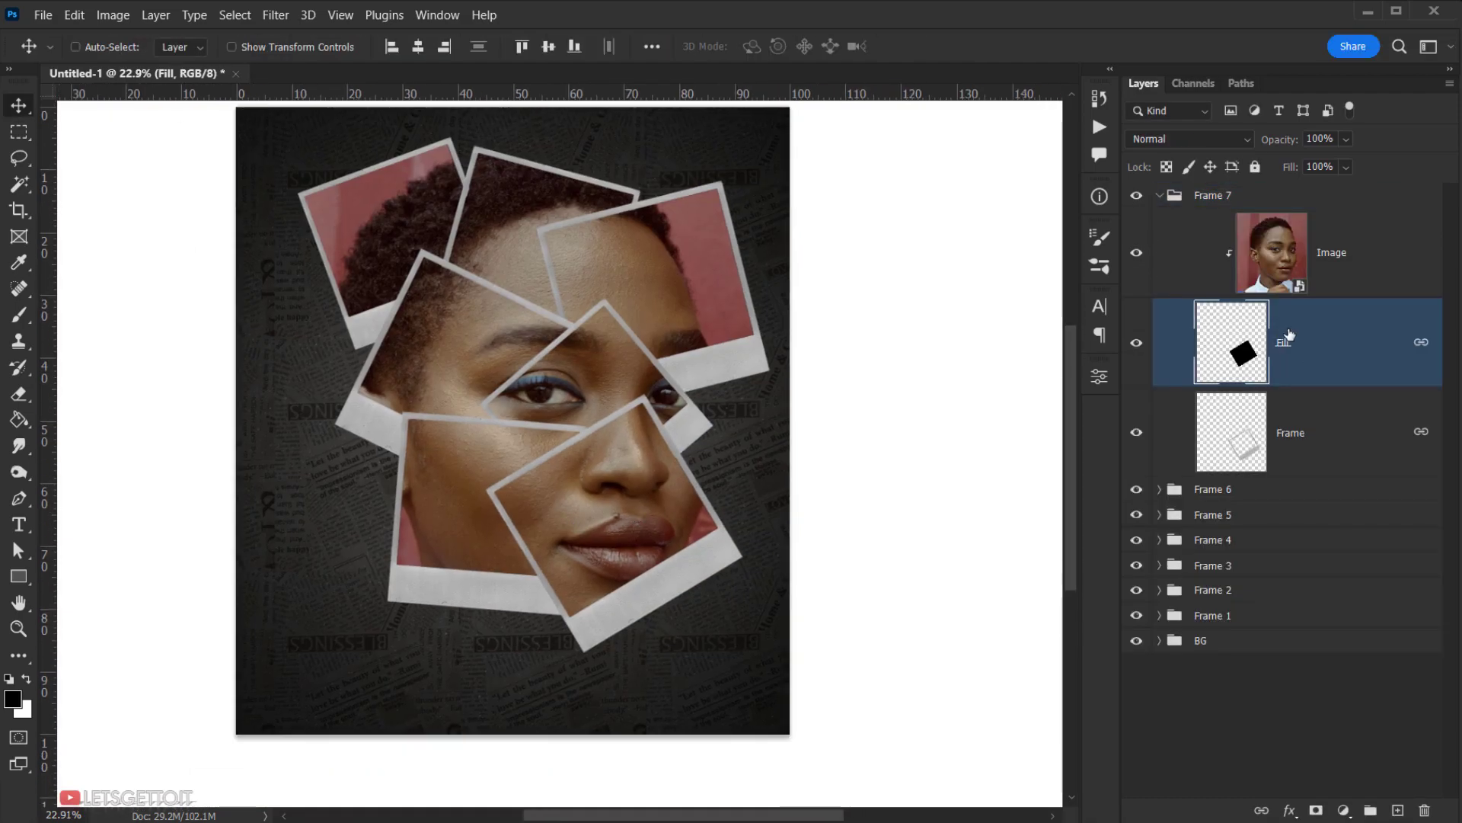
Duplicate the Frame 7 group as Frame 8 and place its polaroid over the outer eye, tilted counterclockwise.
key(ctrl+j)
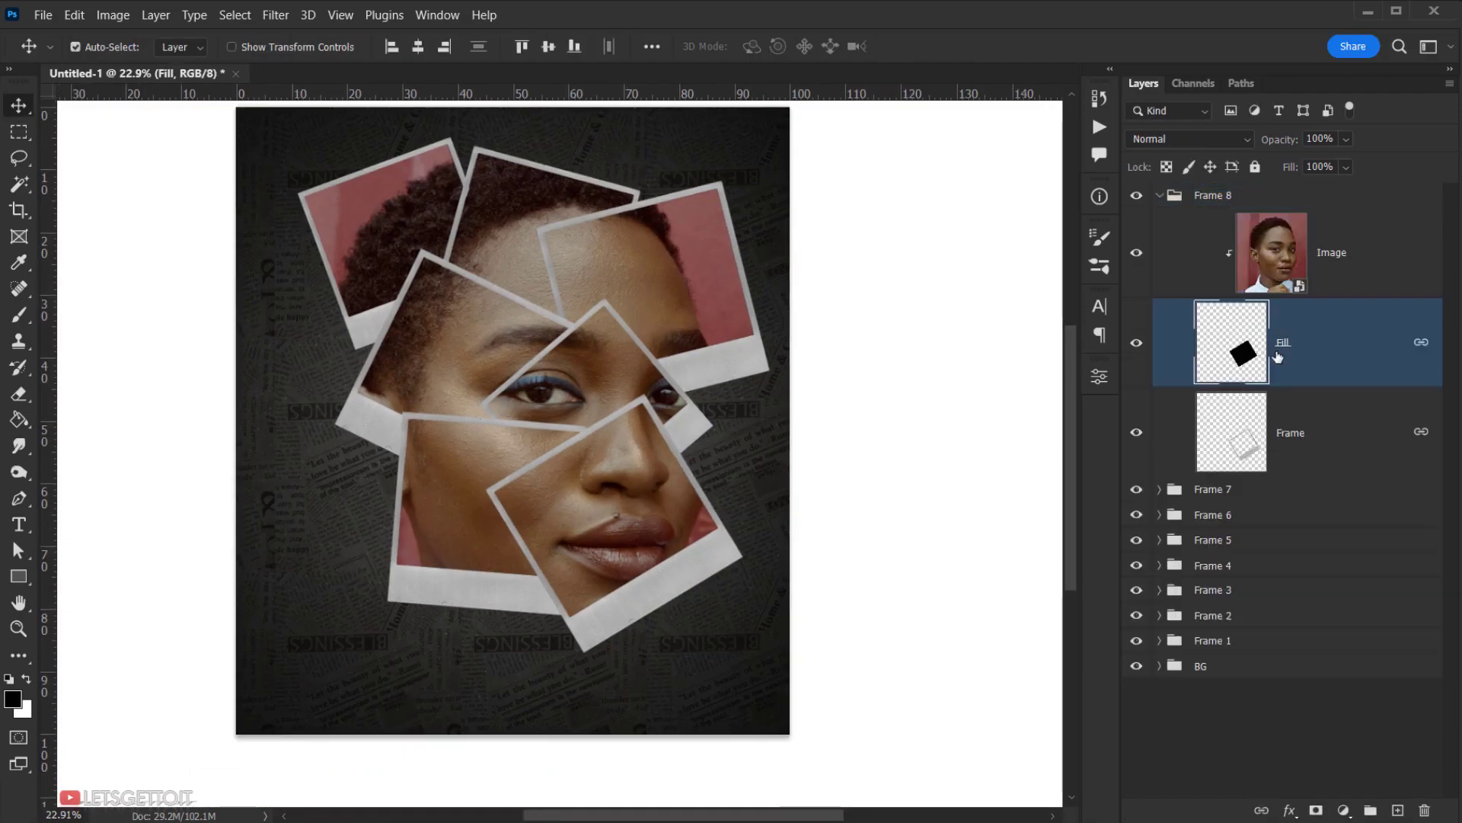
key(ctrl+t)
drag(792, 518, 824, 414)
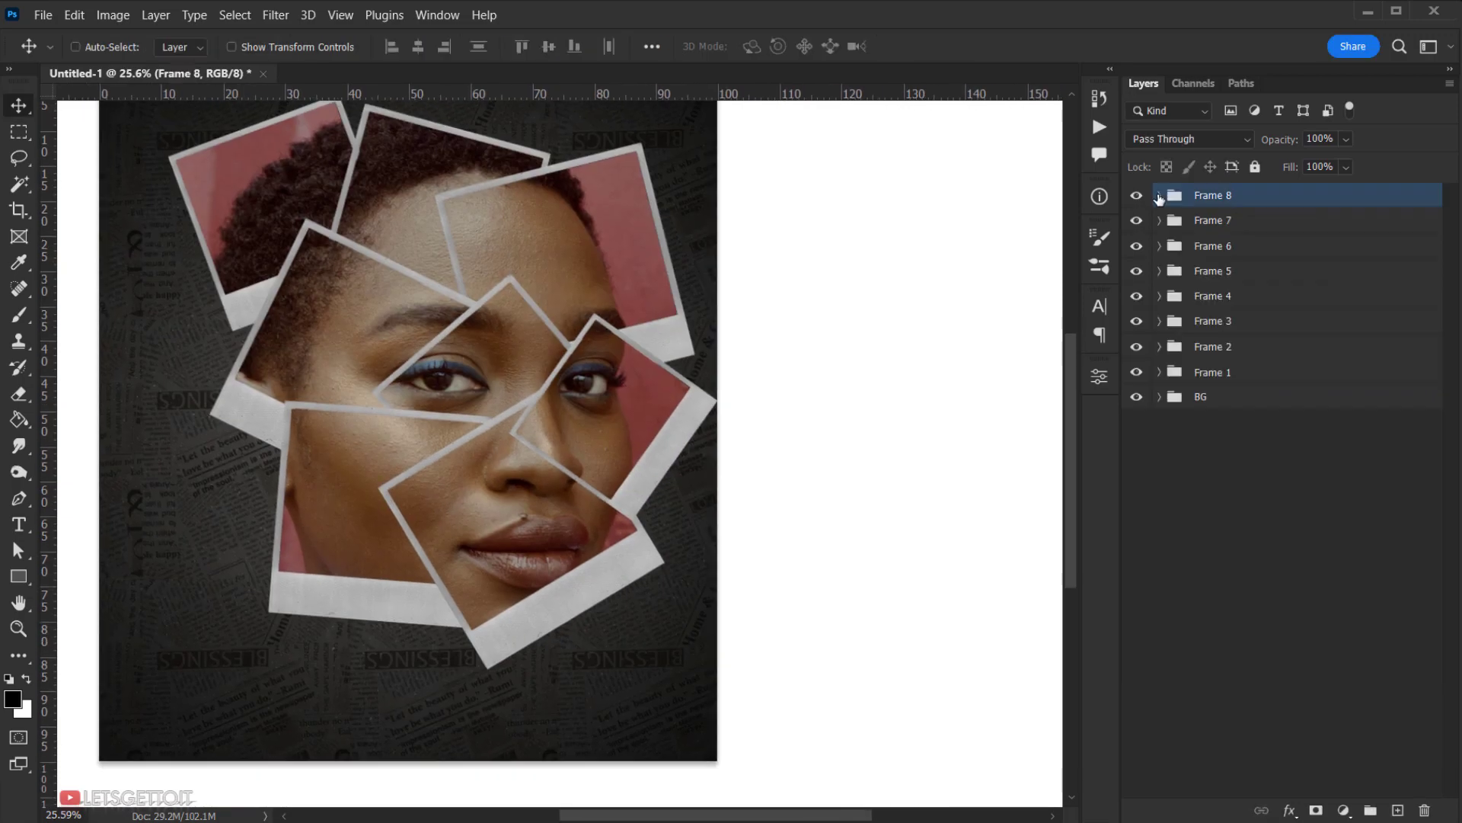
Name the next group copy Frame 9 and place its polaroid over the ear, enlarged to about 125.6% and tilted counterclockwise.
double_click(1219, 195)
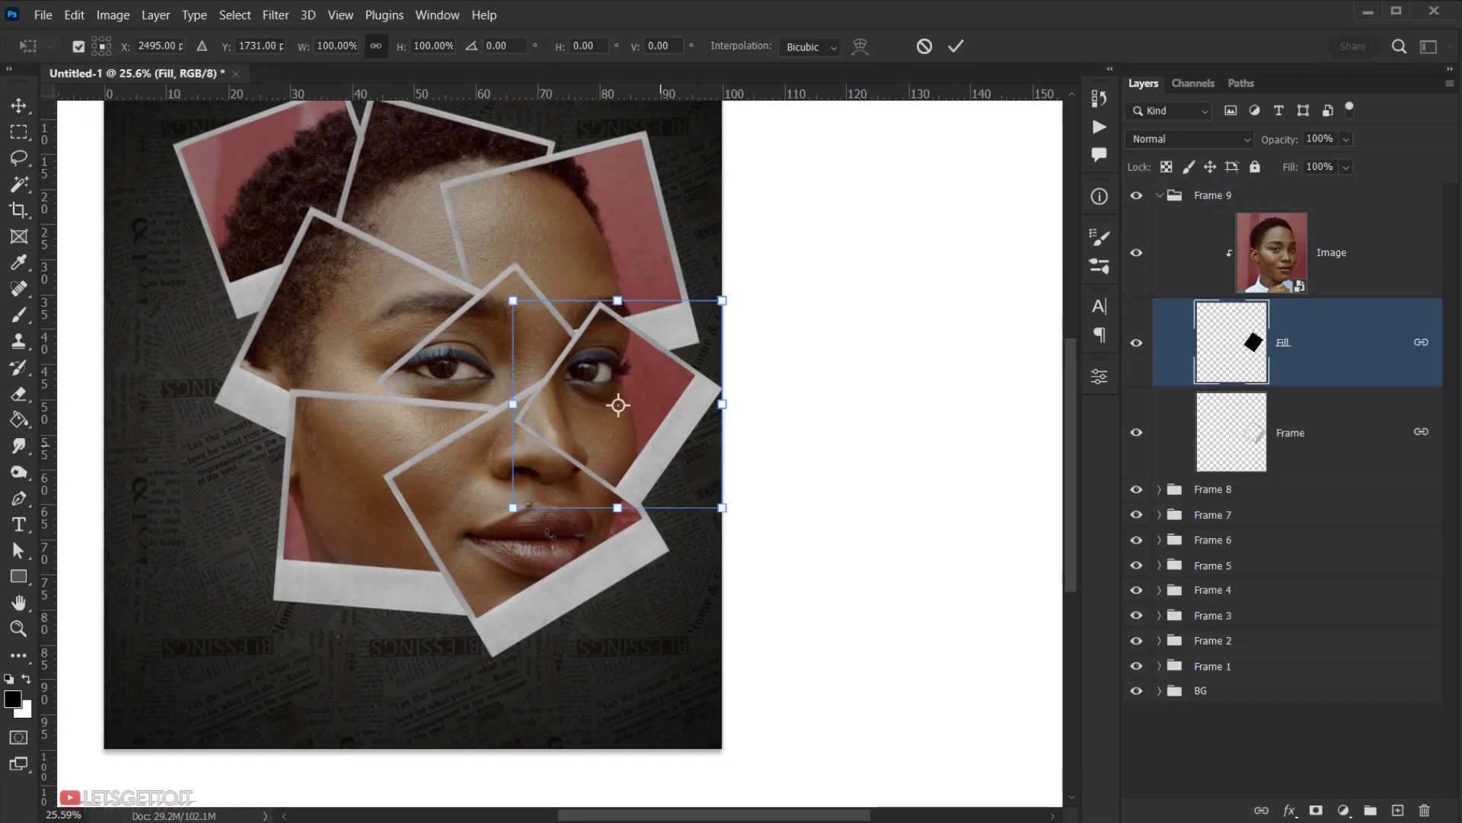
drag(675, 493, 327, 684)
drag(449, 670, 419, 701)
drag(409, 607, 433, 531)
drag(324, 540, 313, 533)
drag(396, 634, 385, 620)
drag(218, 648, 300, 438)
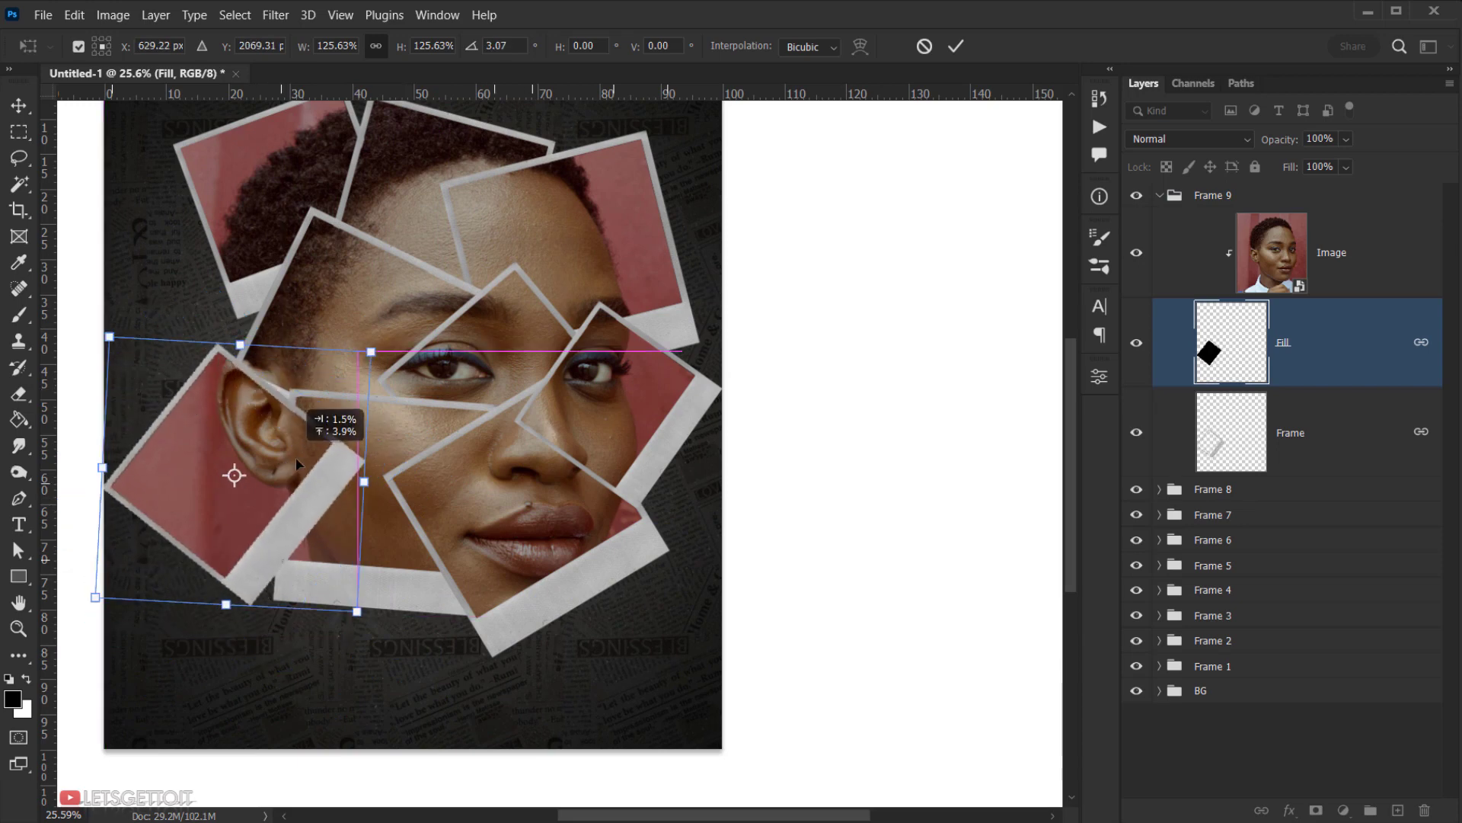
key(Return)
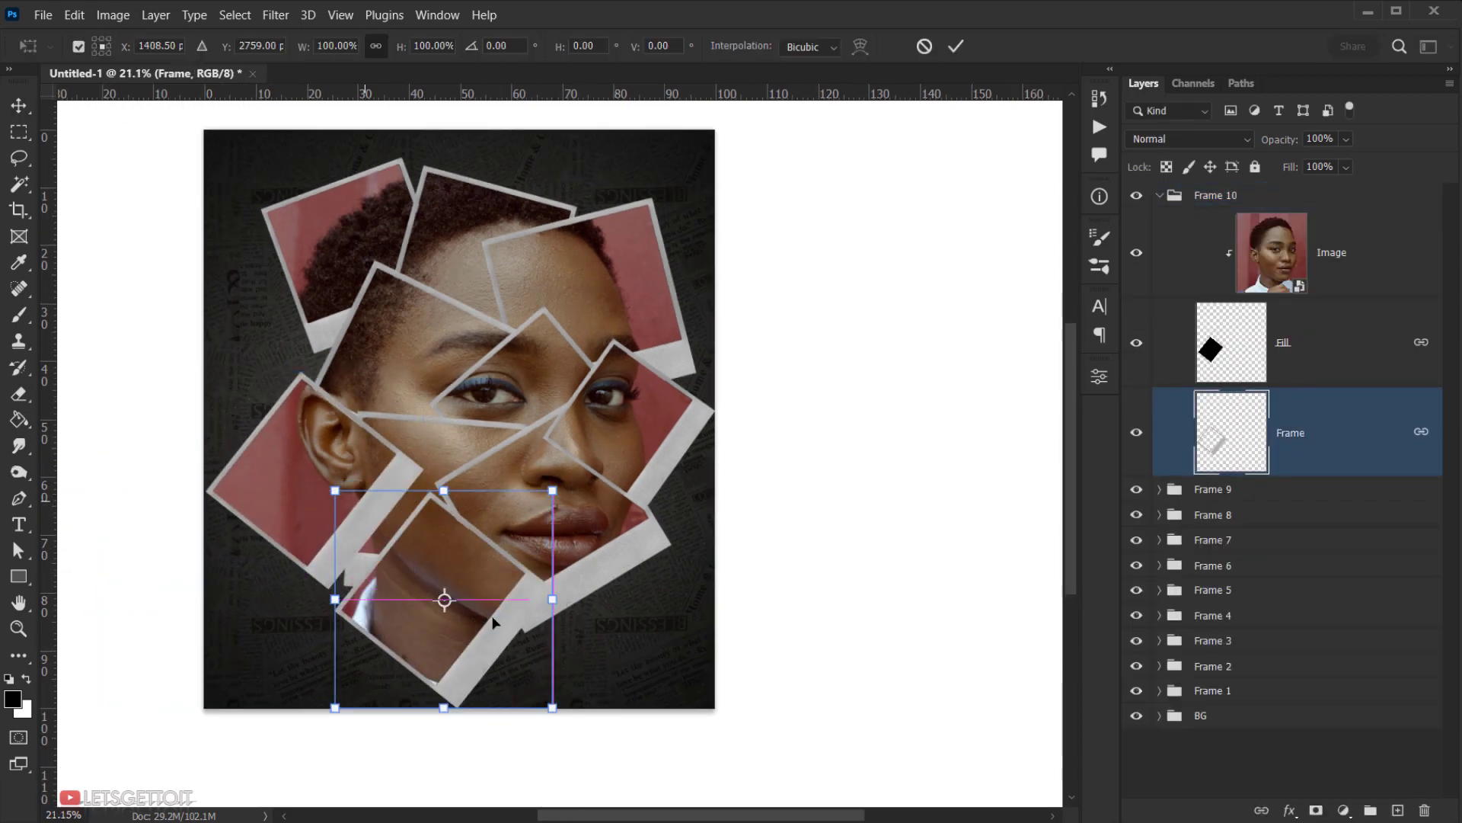
Place the Frame 10 polaroid over the jaw and neck with a slight counterclockwise tilt, apply the transform, and collapse the group.
drag(618, 625, 564, 621)
drag(626, 536, 610, 497)
drag(533, 579, 522, 588)
drag(626, 594, 576, 488)
drag(501, 758, 497, 745)
drag(633, 568, 636, 607)
key(Return)
key(ctrl+0)
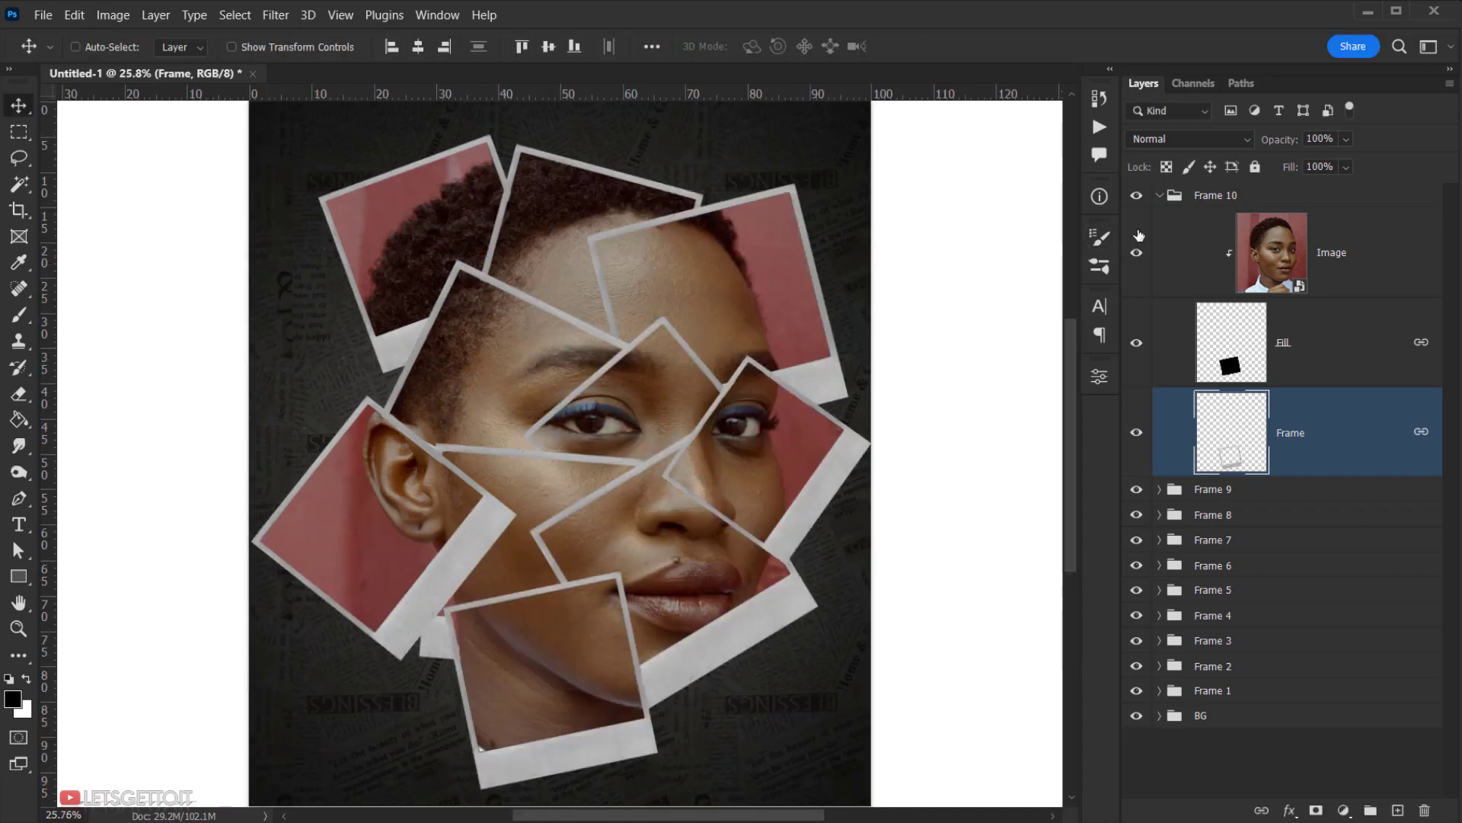
click(1159, 196)
scroll(634, 364, down, 3)
drag(681, 444, 638, 418)
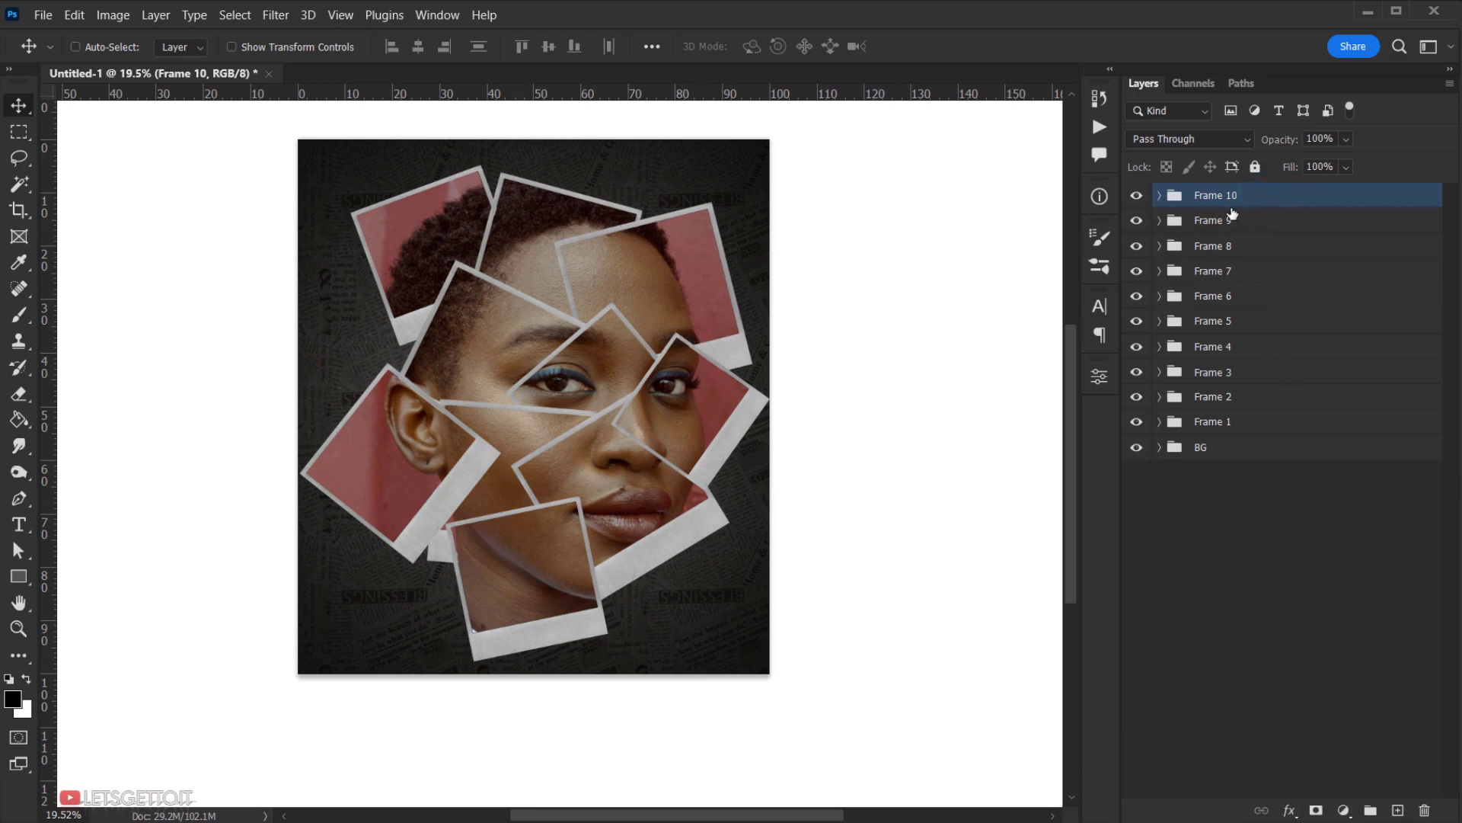
Select groups Frame 1 through Frame 10, scale them together to about 92.3%, and center them on the canvas.
shift+click(1239, 424)
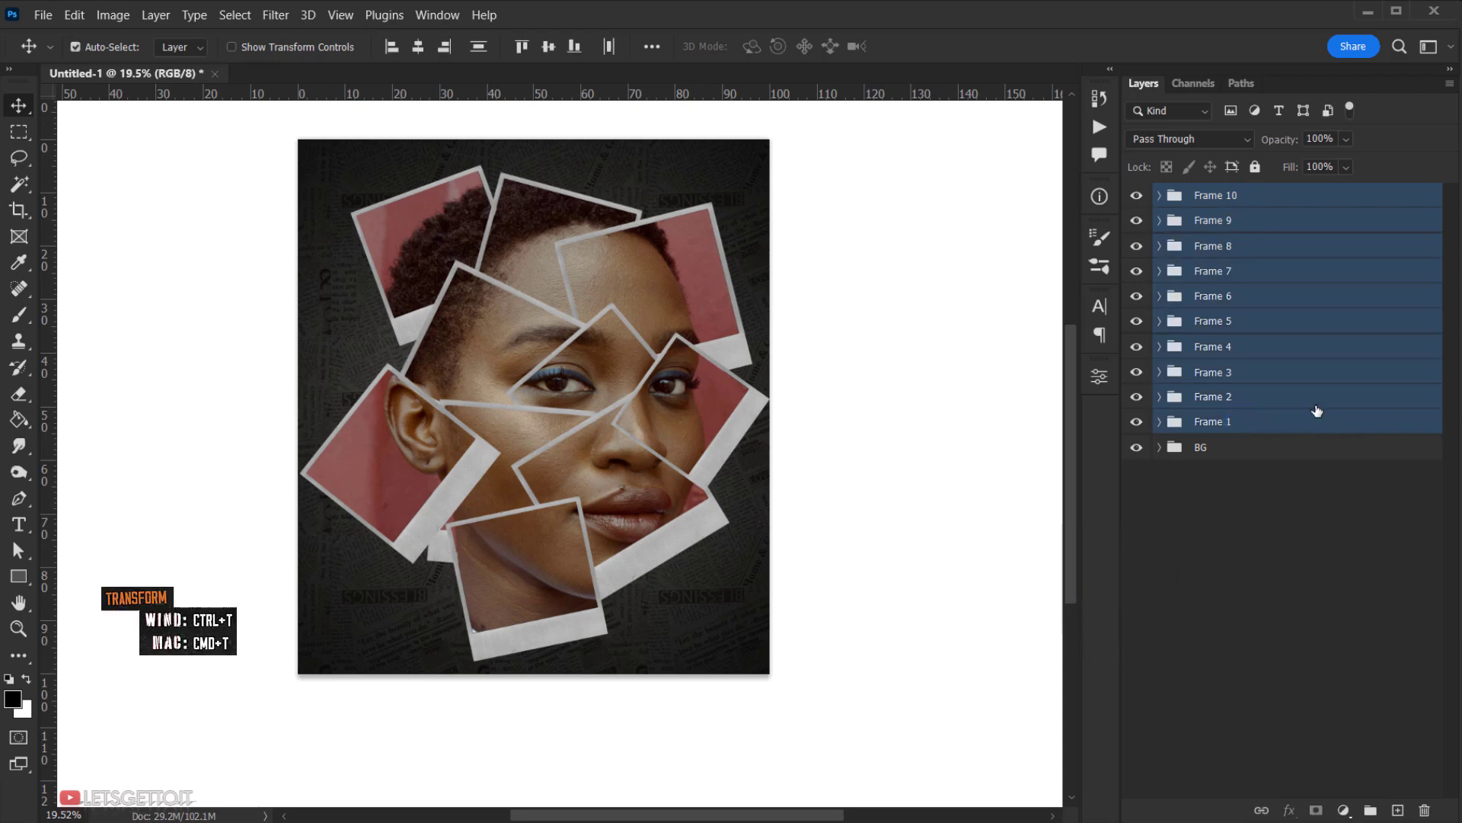
key(ctrl+t)
drag(534, 674, 531, 657)
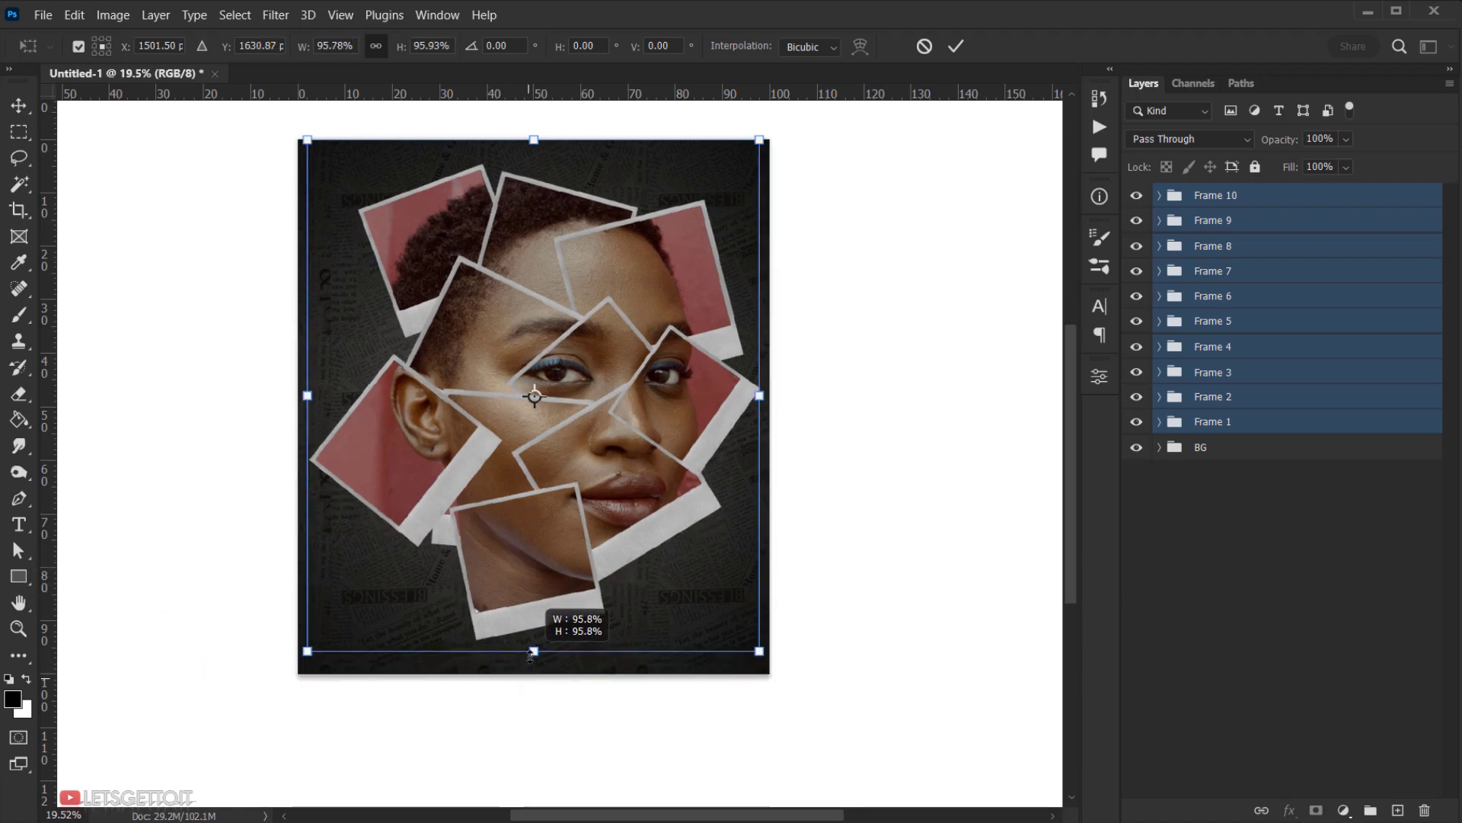
drag(533, 139, 525, 158)
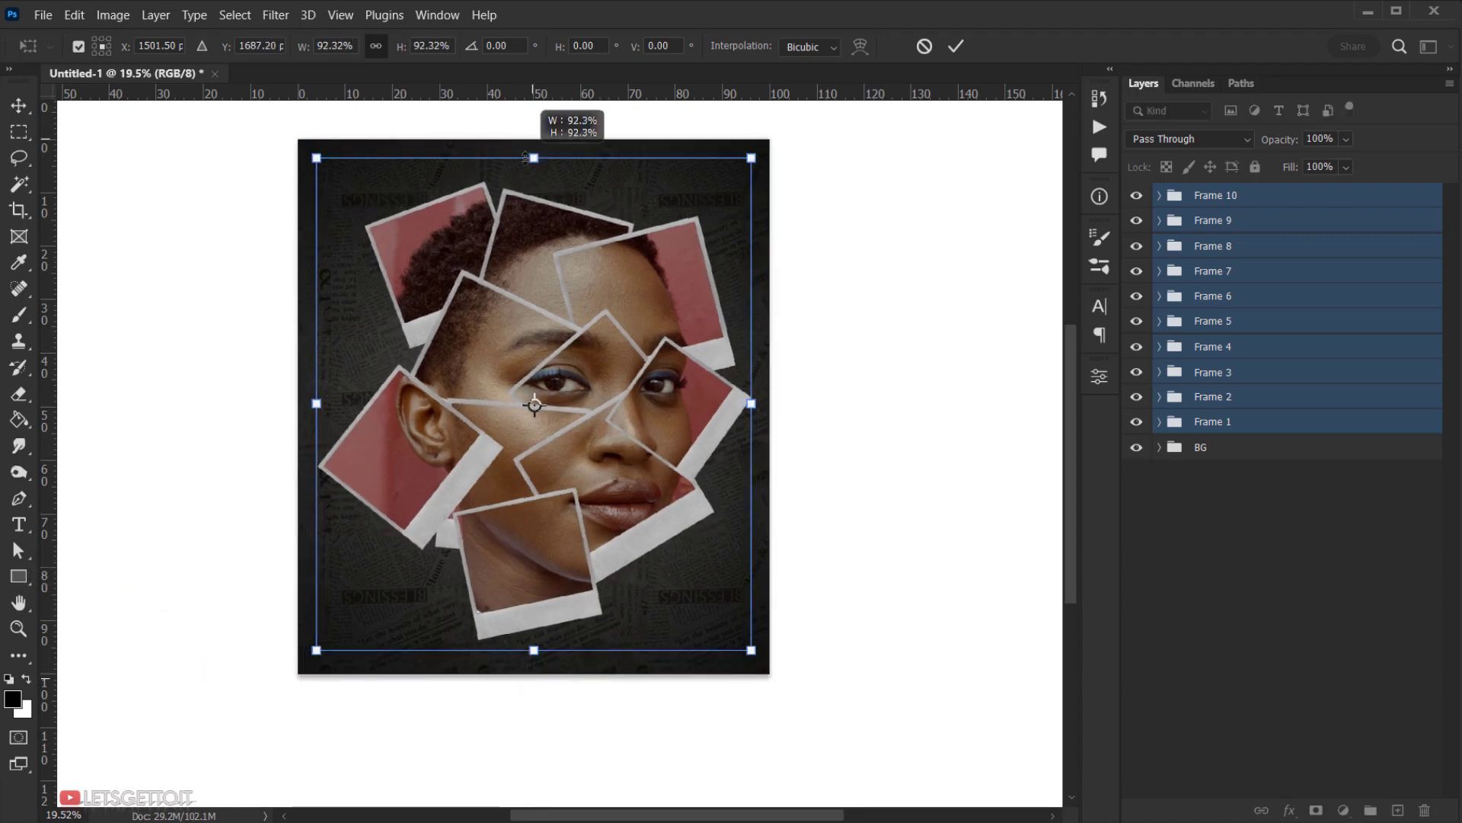
drag(601, 352, 594, 354)
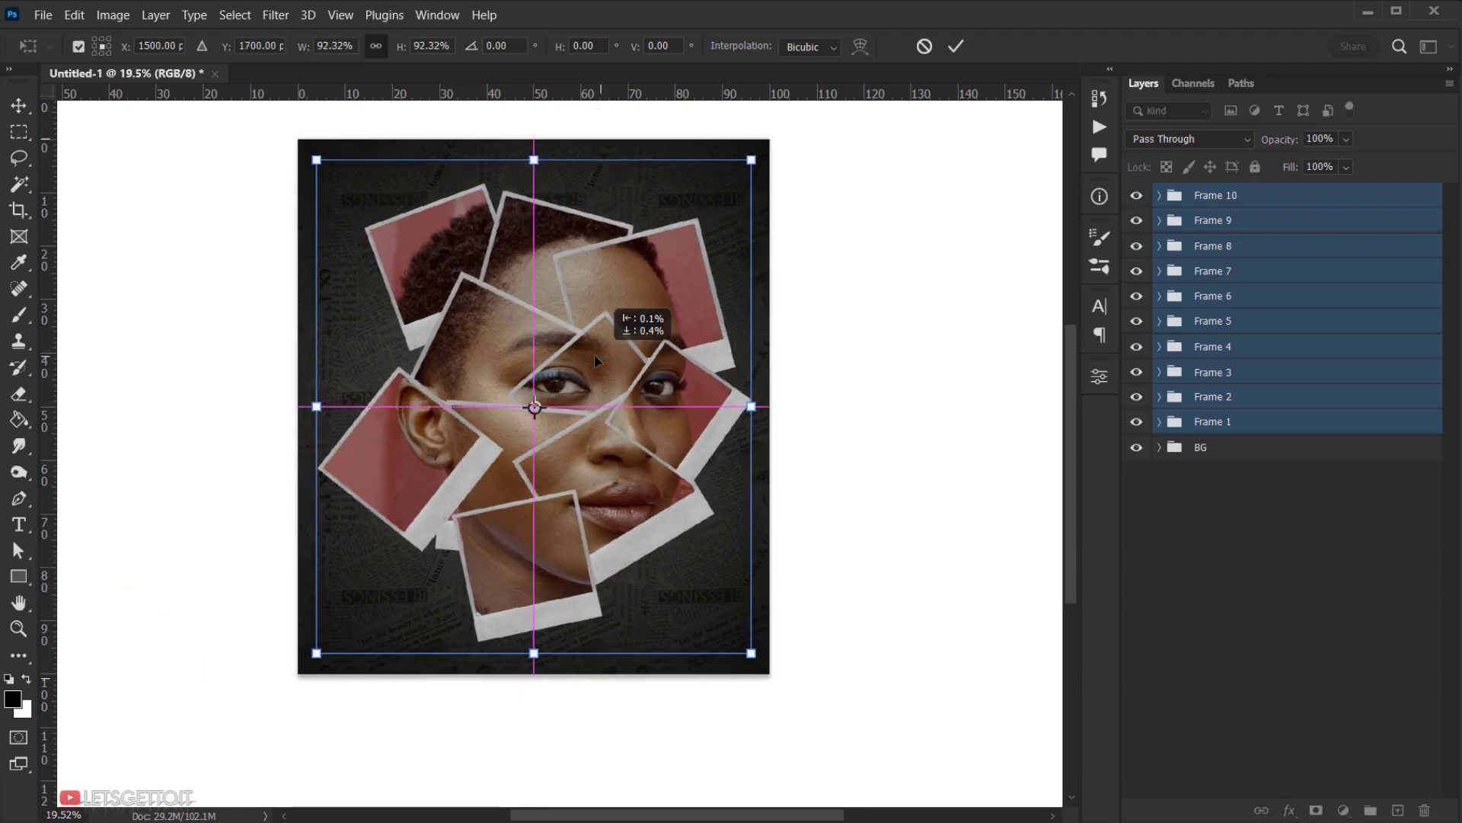
click(955, 47)
scroll(616, 412, up, 2)
drag(599, 464, 568, 416)
scroll(598, 417, down, 2)
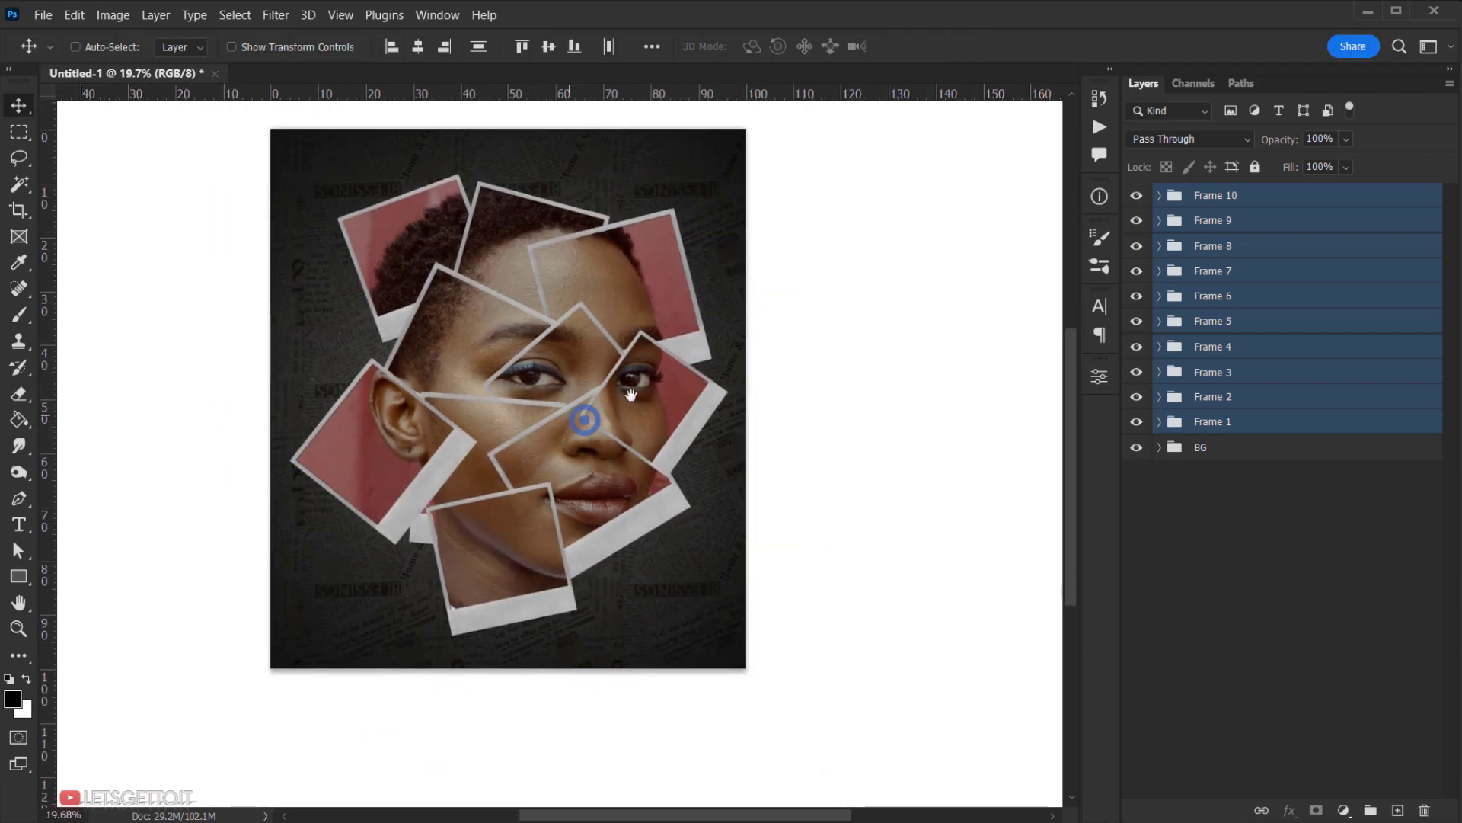
Select only the Frame 10 group and add a Drop Shadow with an angle of about 141° and a distance of about 42 px.
click(1252, 203)
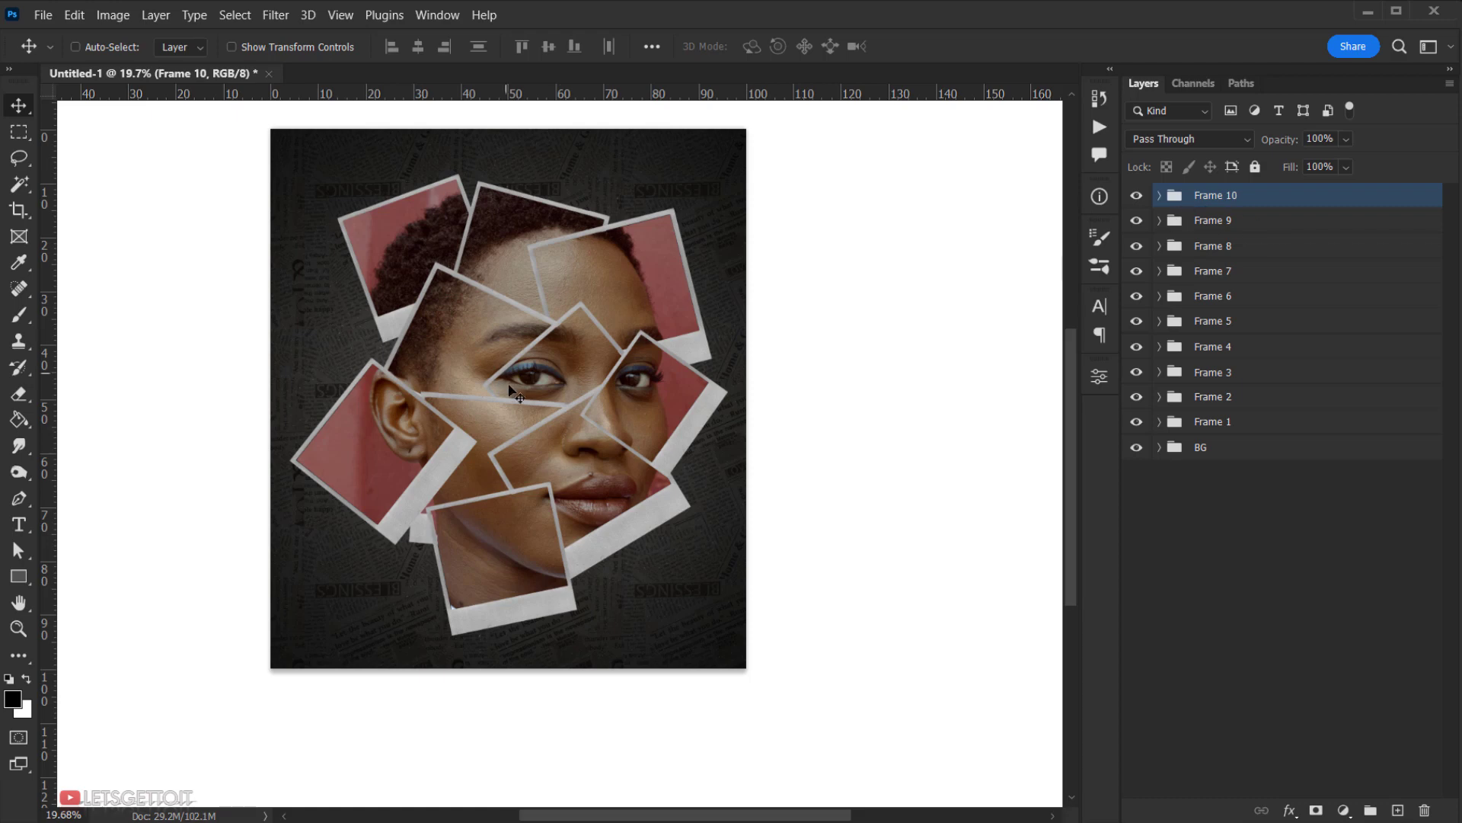
scroll(514, 393, down, 2)
scroll(533, 419, up, 3)
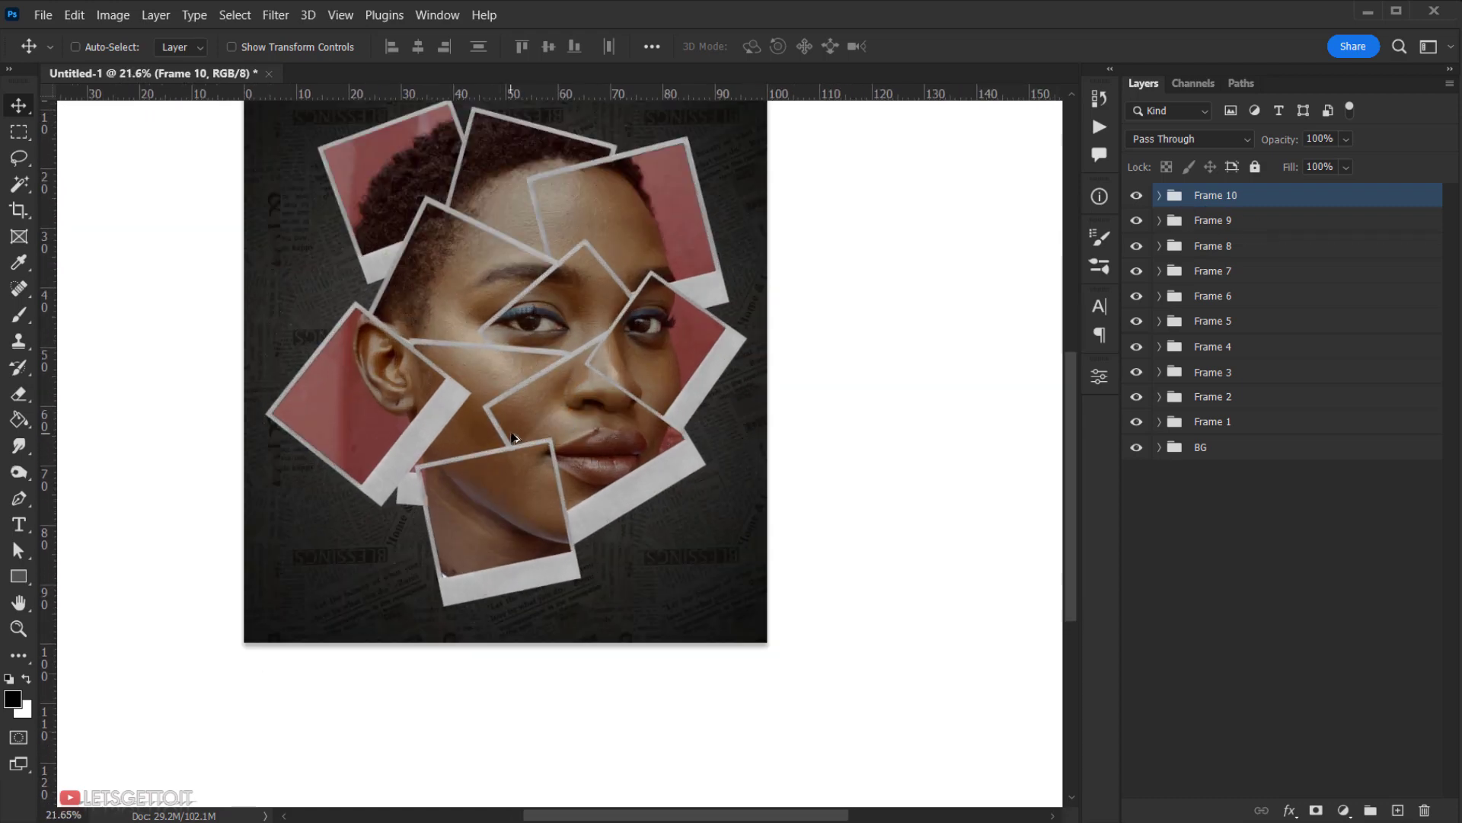
scroll(516, 415, up, 3)
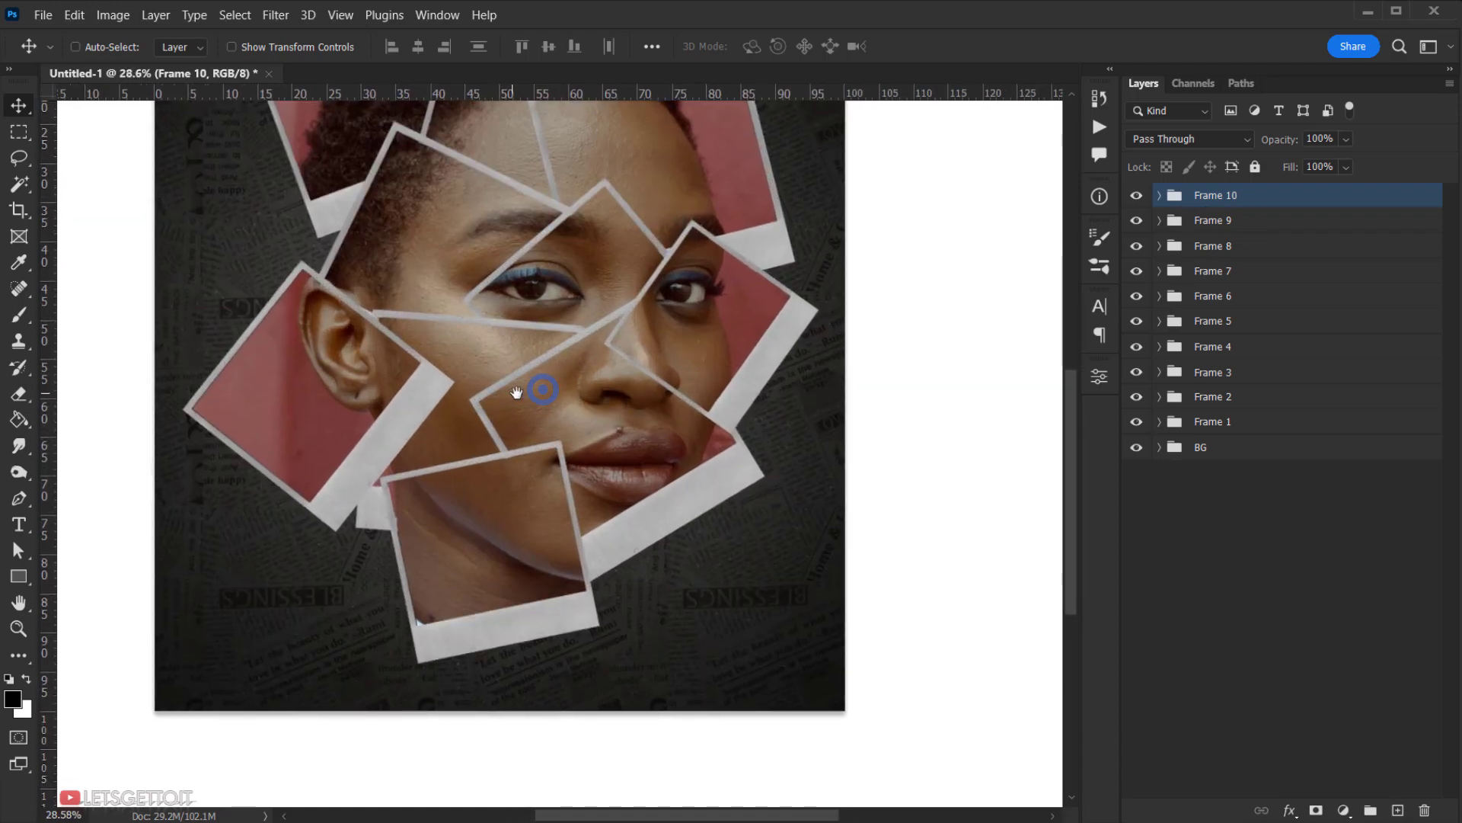
scroll(448, 425, up, 4)
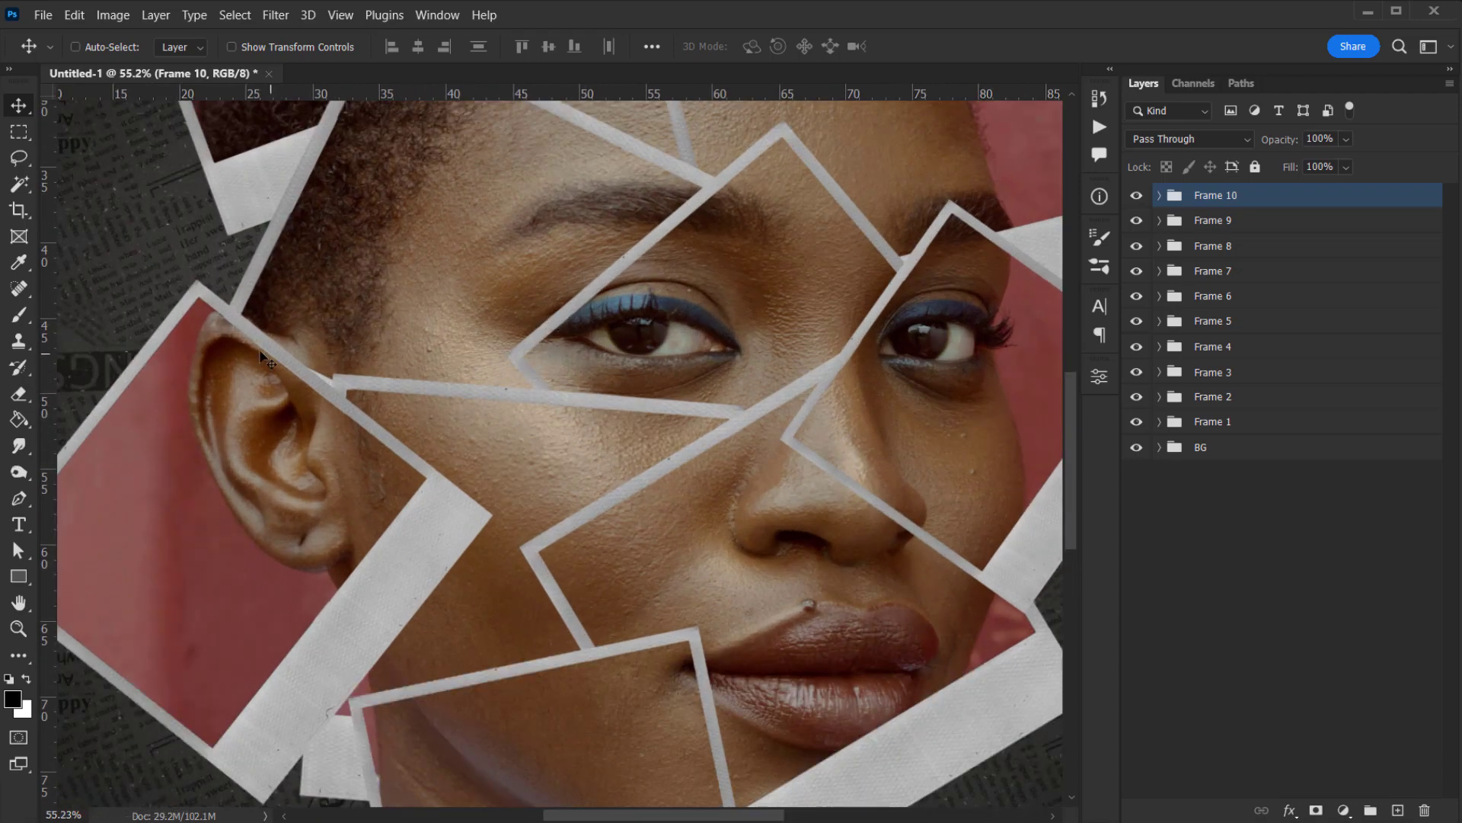
scroll(449, 448, down, 4)
mouse_move(516, 441)
mouse_down()
mouse_move(458, 428)
mouse_move(519, 466)
mouse_up()
scroll(413, 457, down, 3)
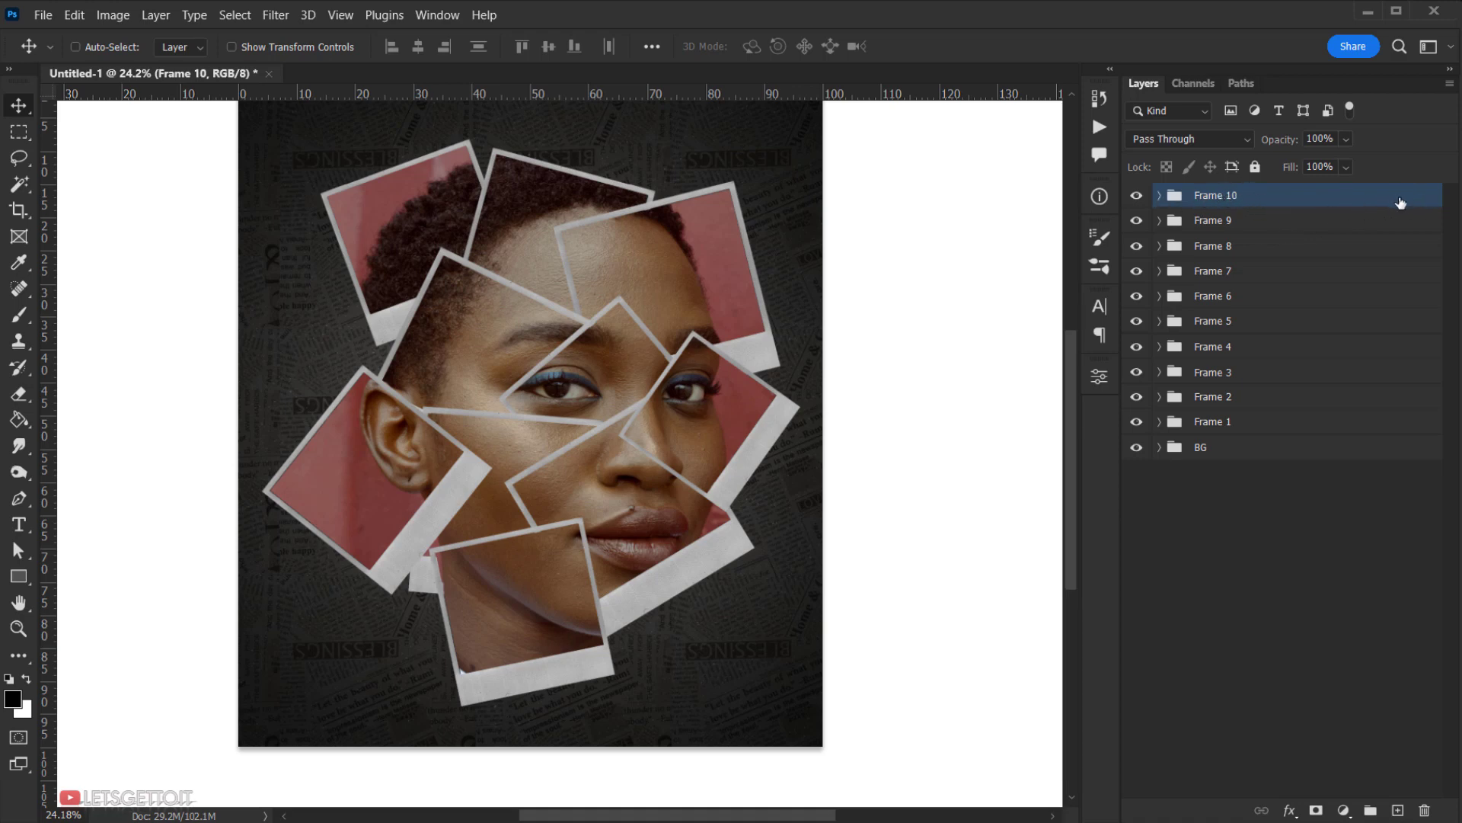
click(1290, 811)
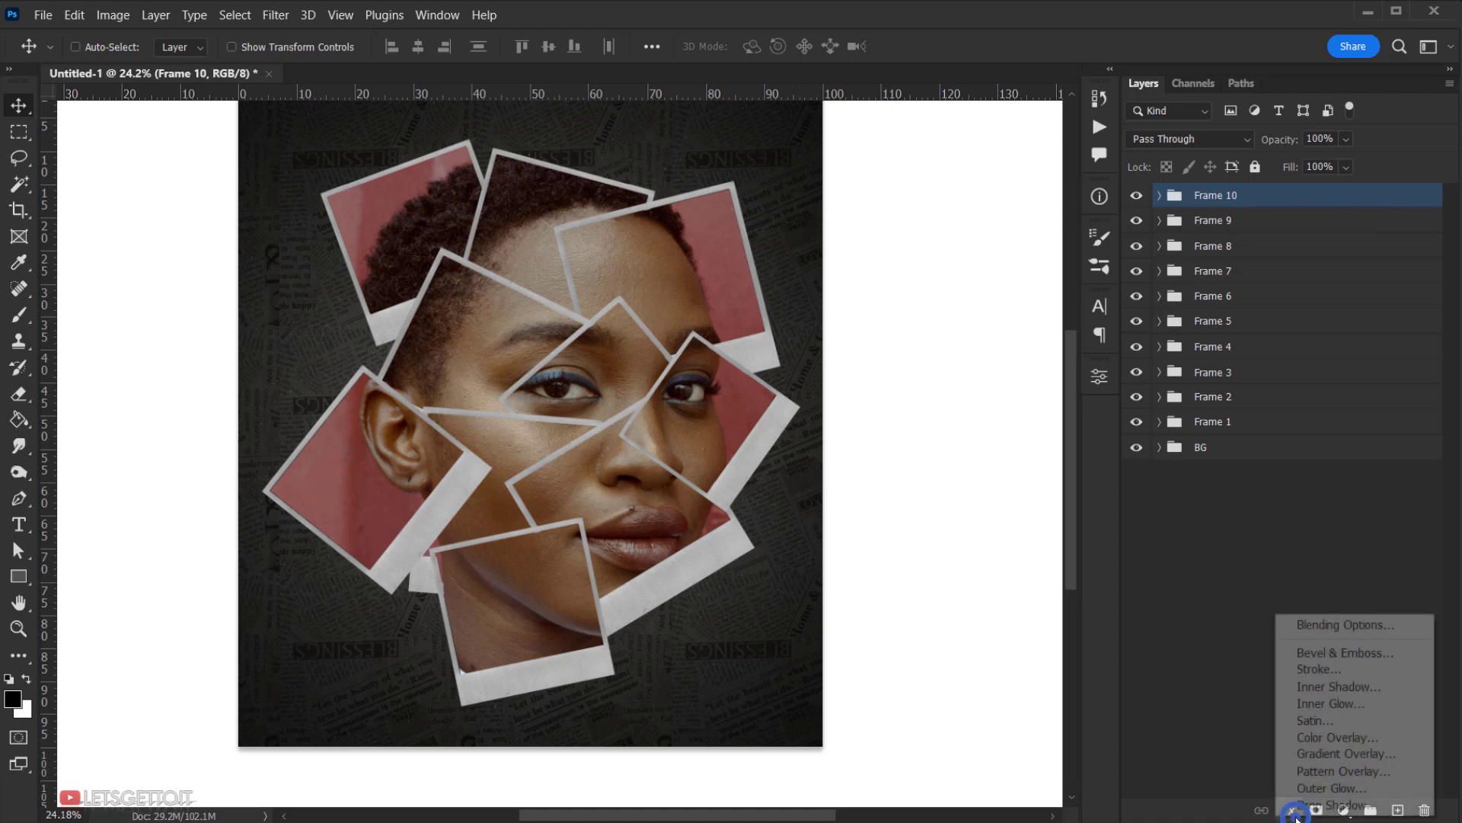
click(1326, 631)
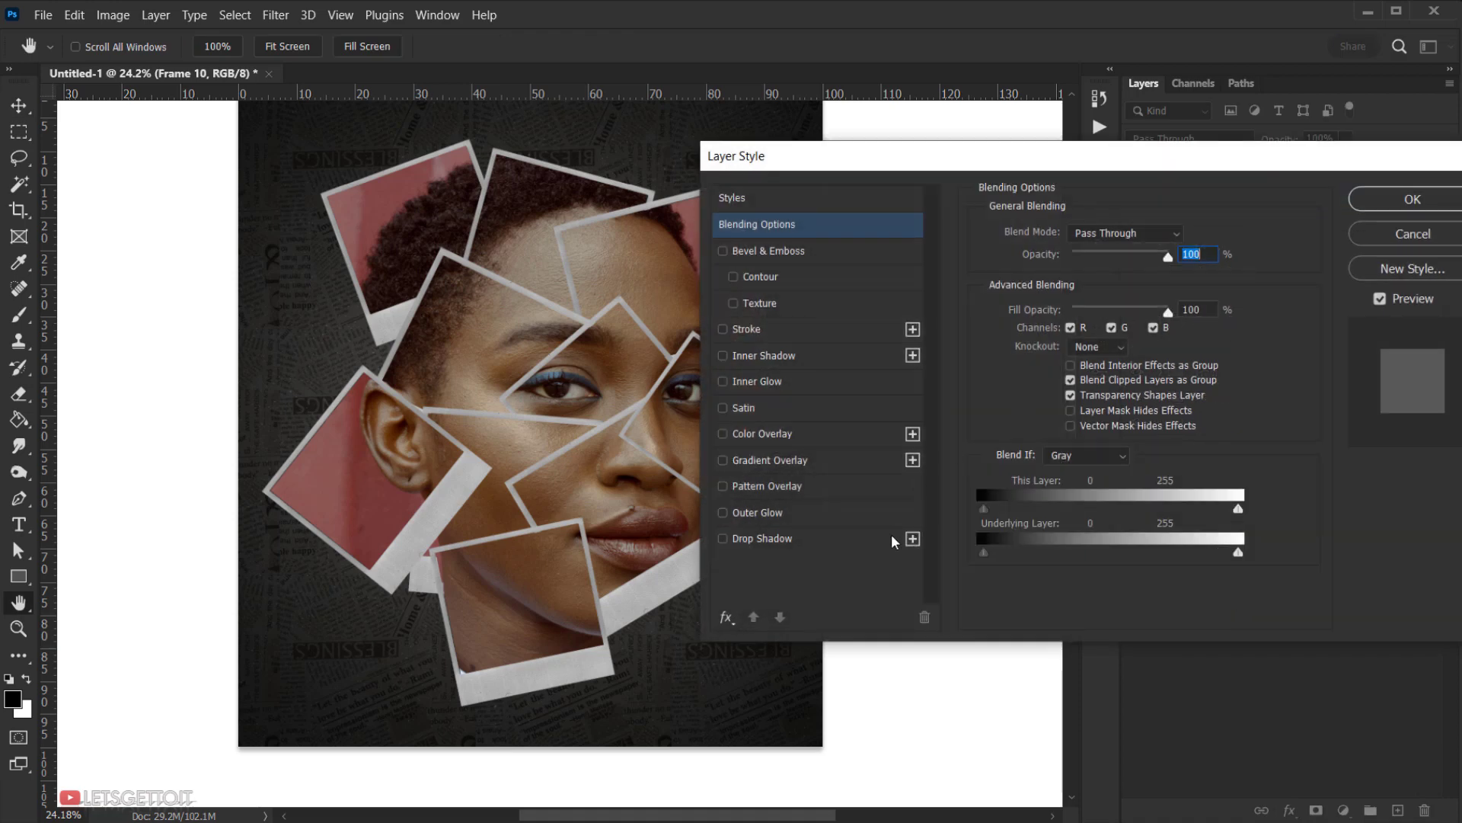
click(758, 537)
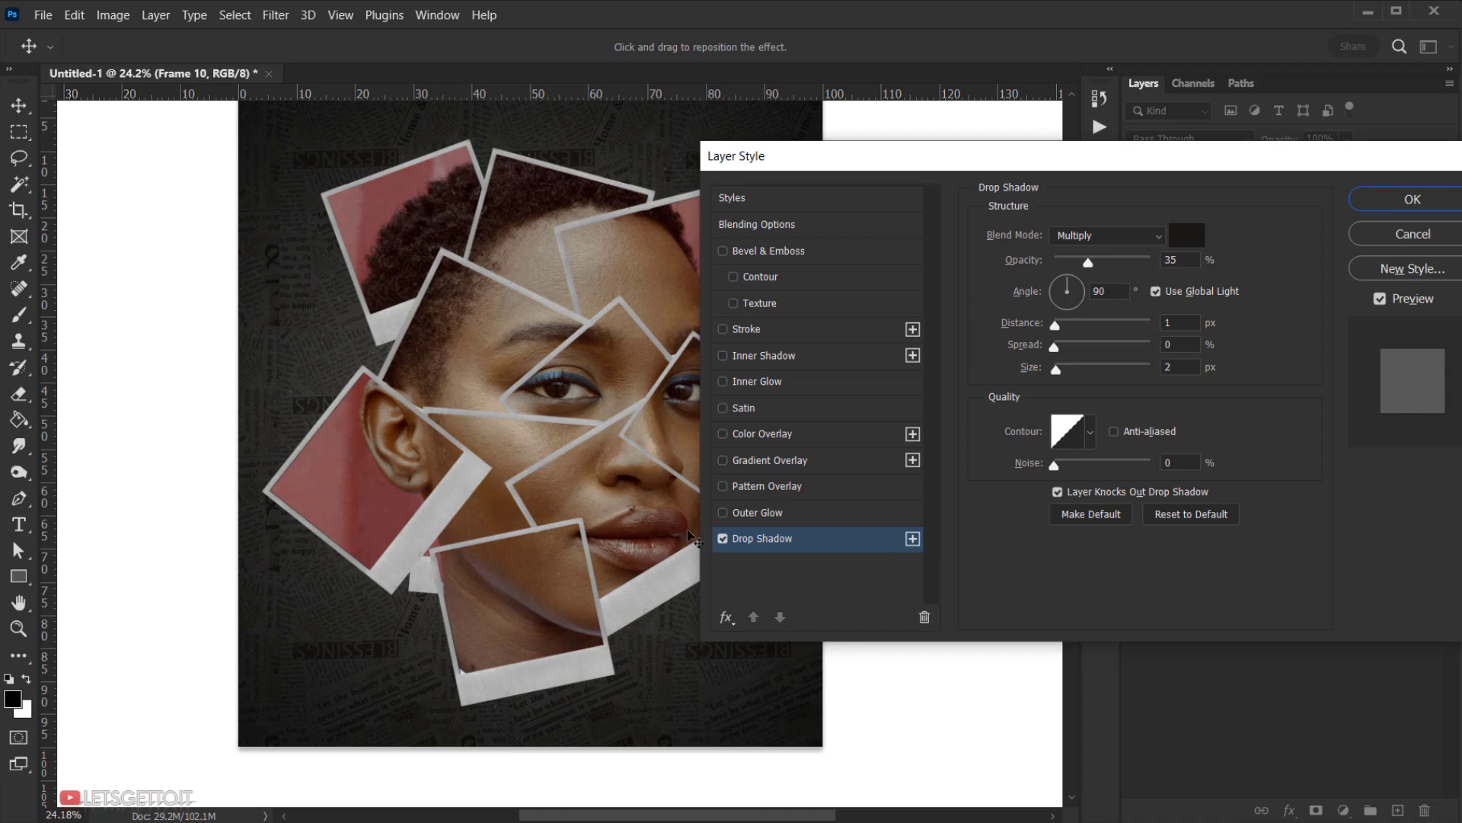
drag(633, 667, 636, 668)
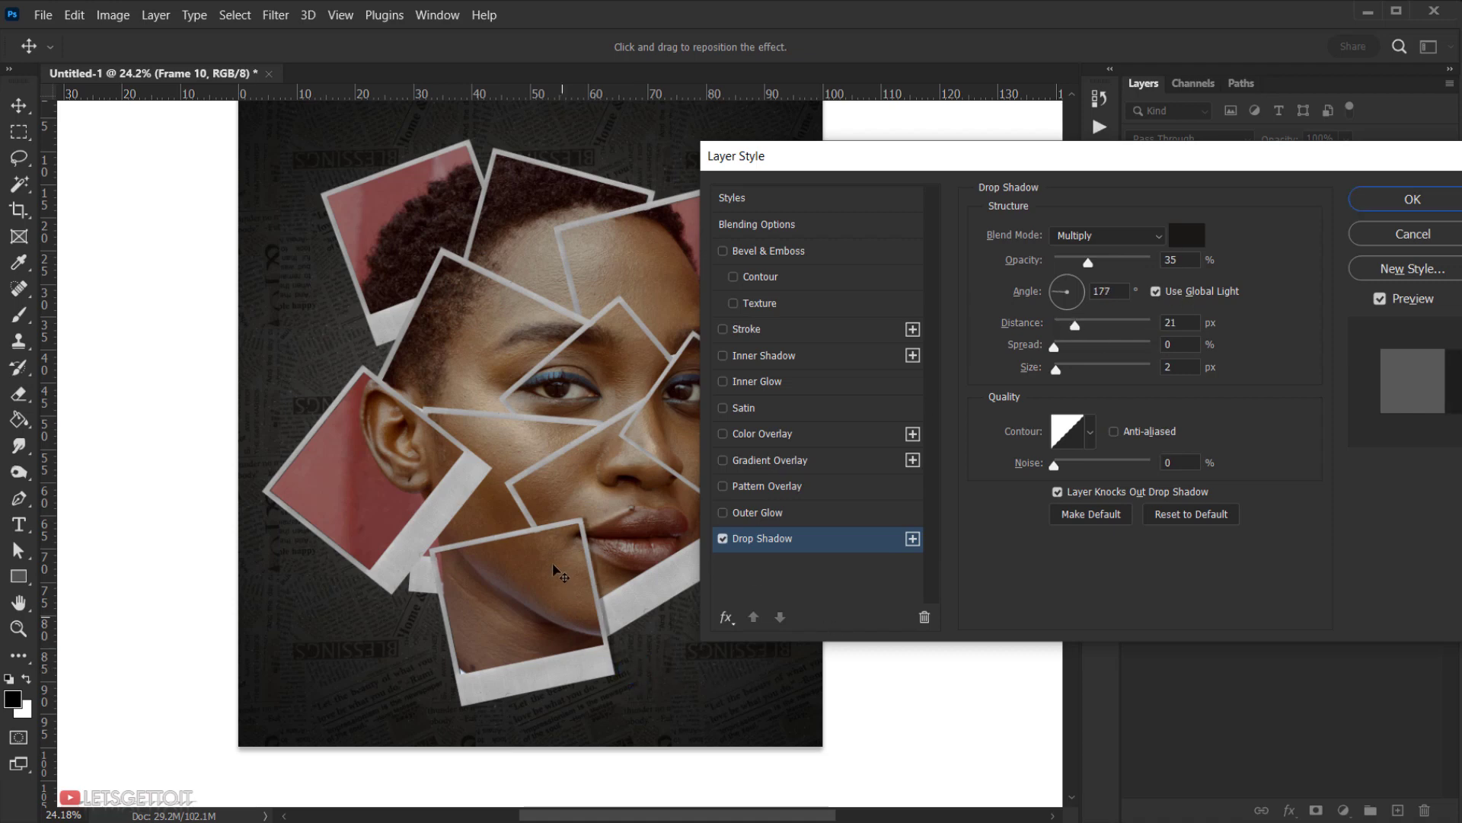
drag(554, 586, 574, 607)
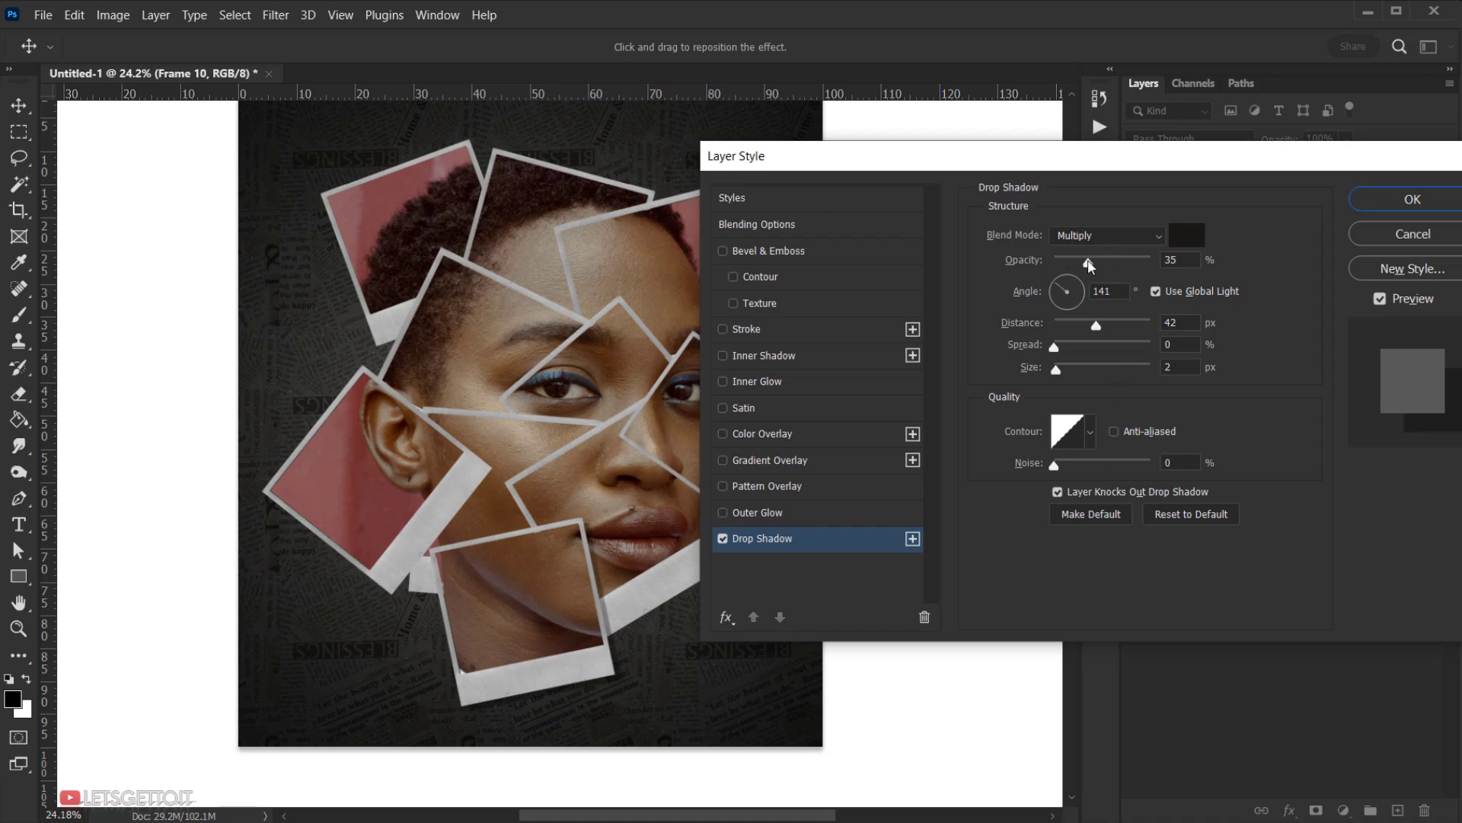
Increase the drop shadow's opacity, set its distance to 30 px and size to about 32 px, and apply the layer style.
drag(1090, 264, 1109, 264)
drag(1106, 264, 1104, 264)
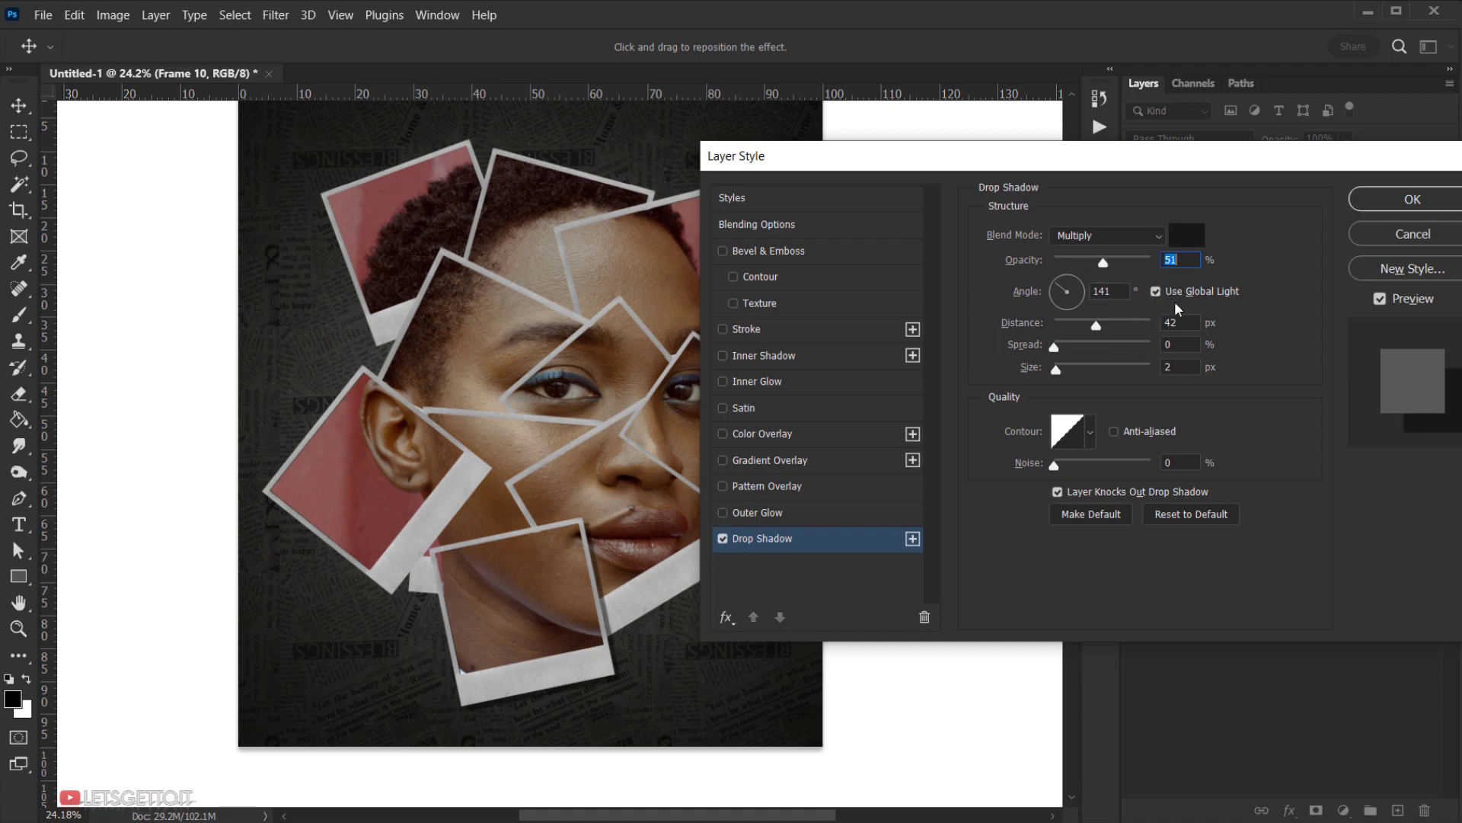
drag(1098, 328, 1084, 323)
drag(1057, 374, 1070, 378)
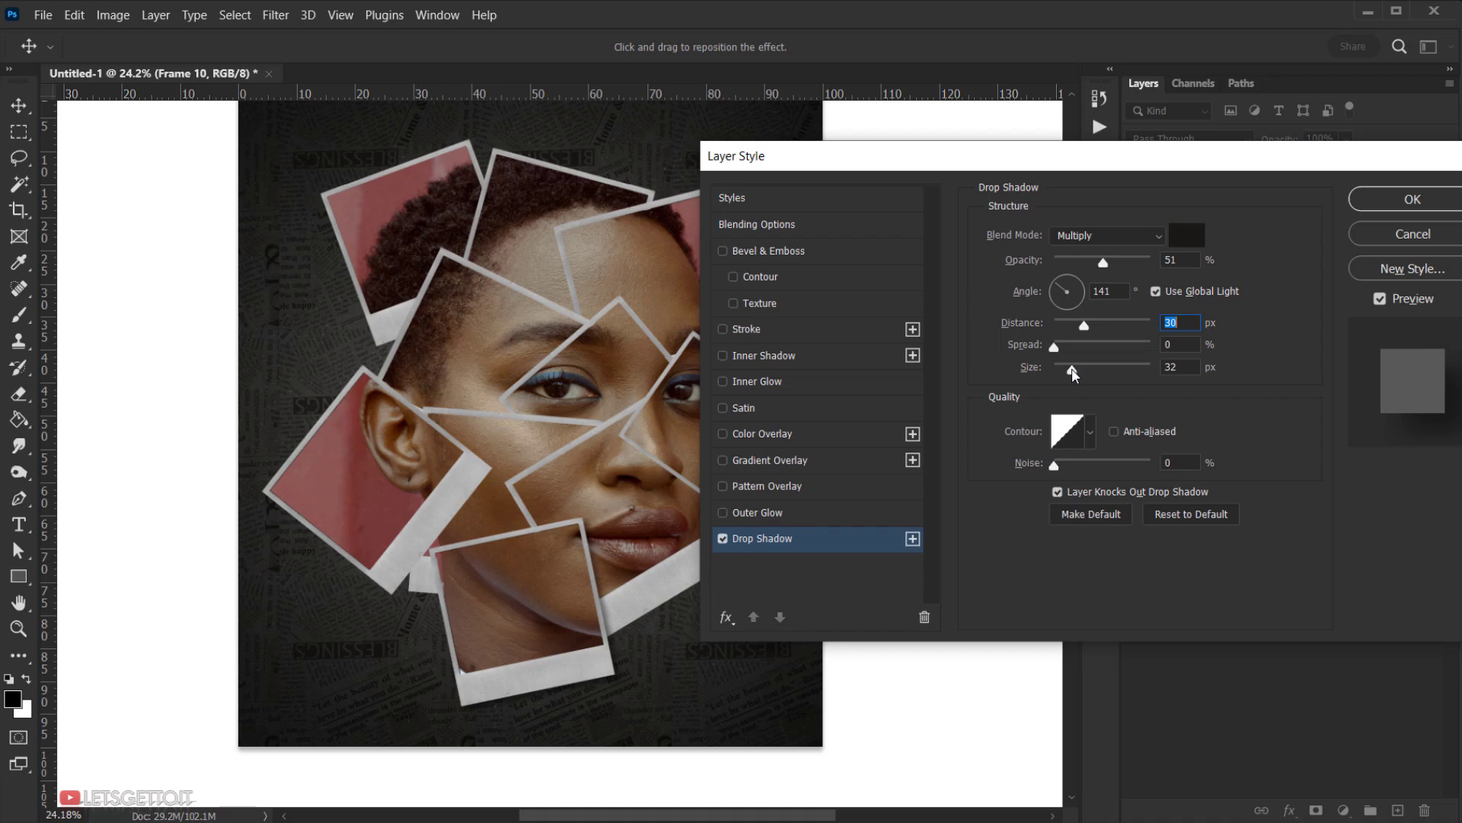
drag(1073, 367, 1071, 367)
drag(1103, 264, 1112, 262)
click(1413, 201)
Collapse Frame 10's effects list, copy its drop shadow to the Frame 9 group, and collapse that group's effects too.
scroll(617, 579, down, 4)
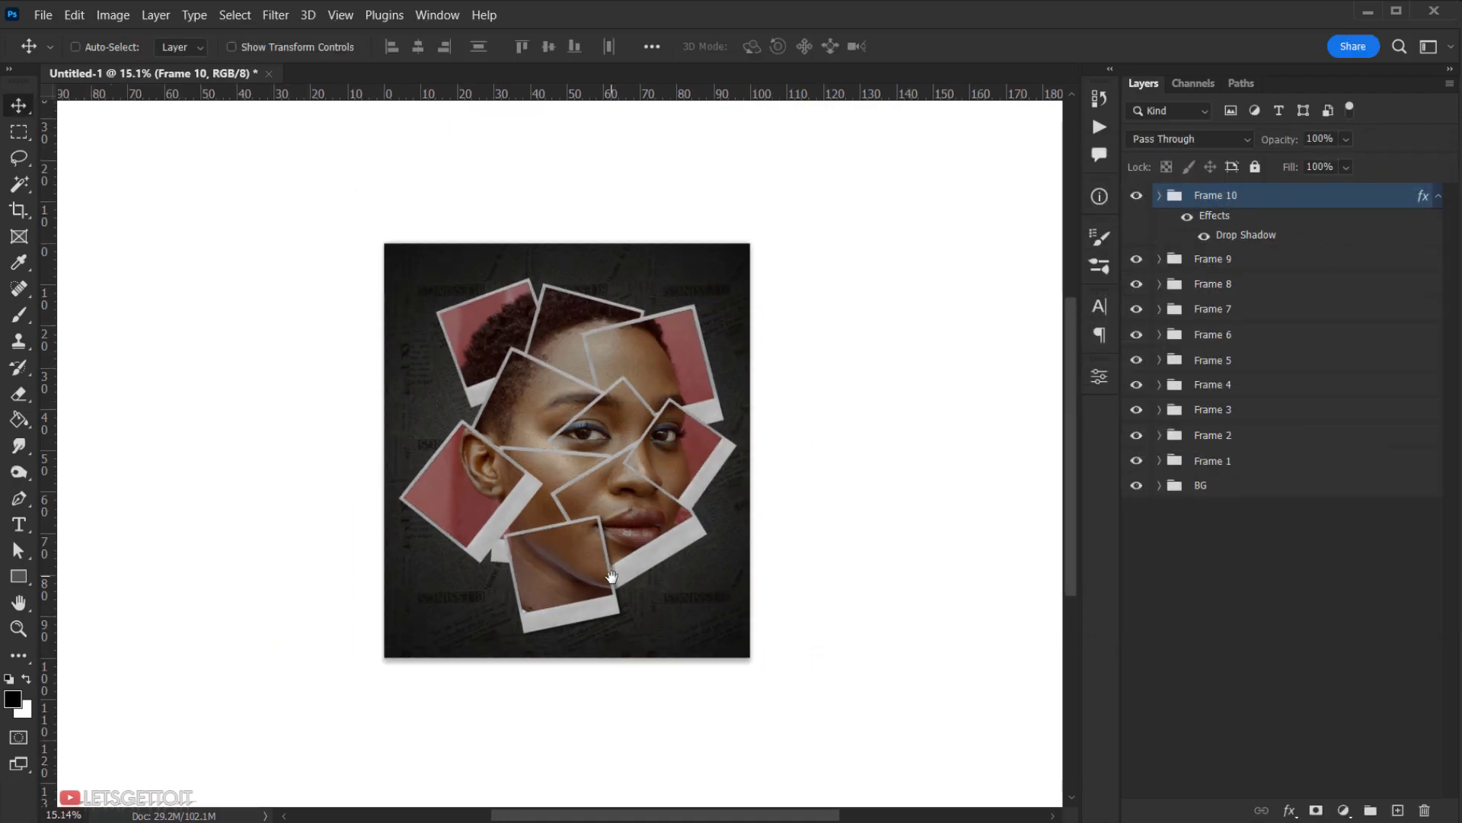
drag(613, 575, 617, 520)
scroll(601, 558, up, 6)
drag(667, 442, 622, 493)
click(1437, 197)
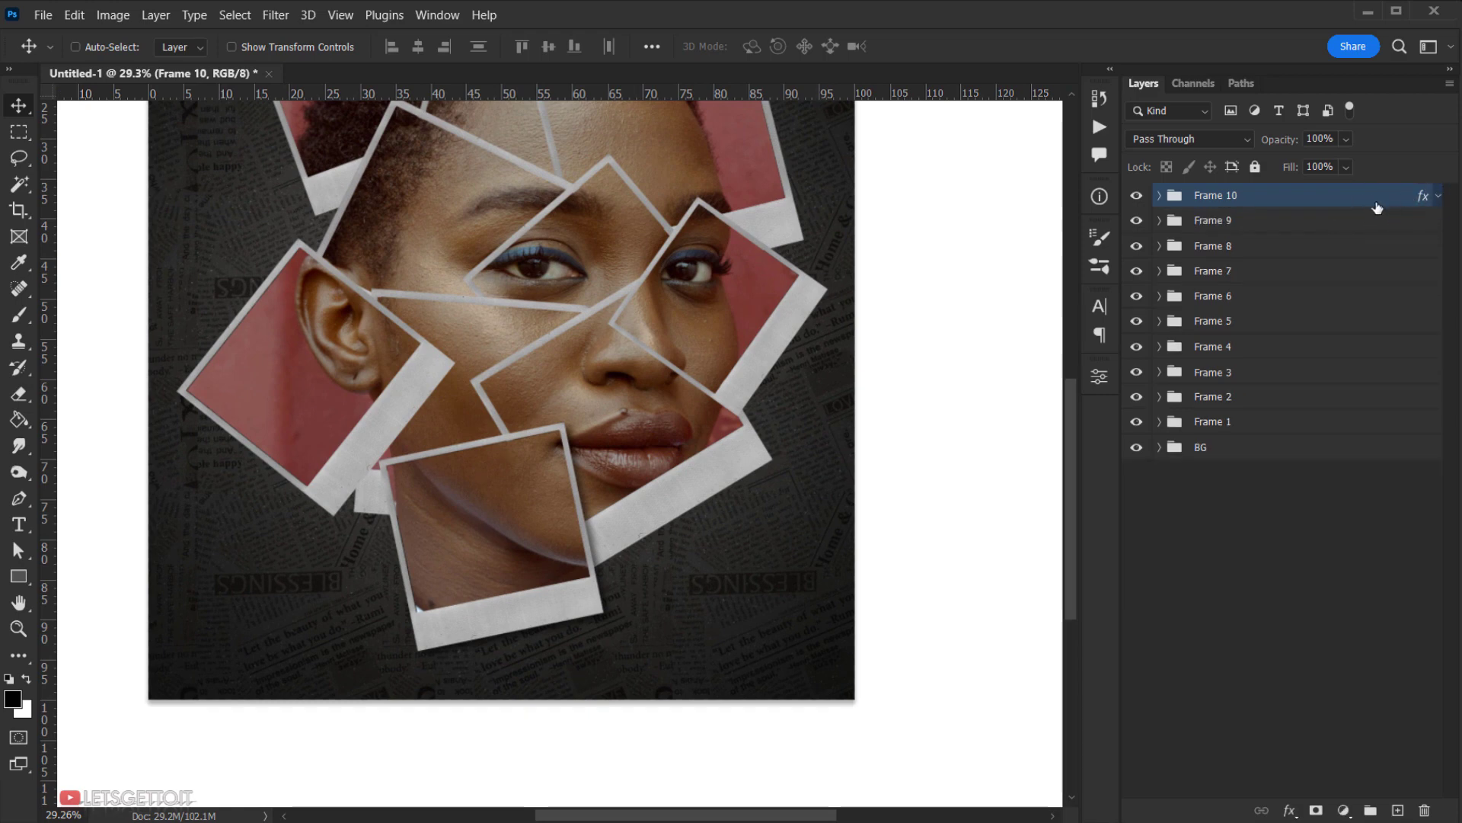
scroll(713, 342, up, 2)
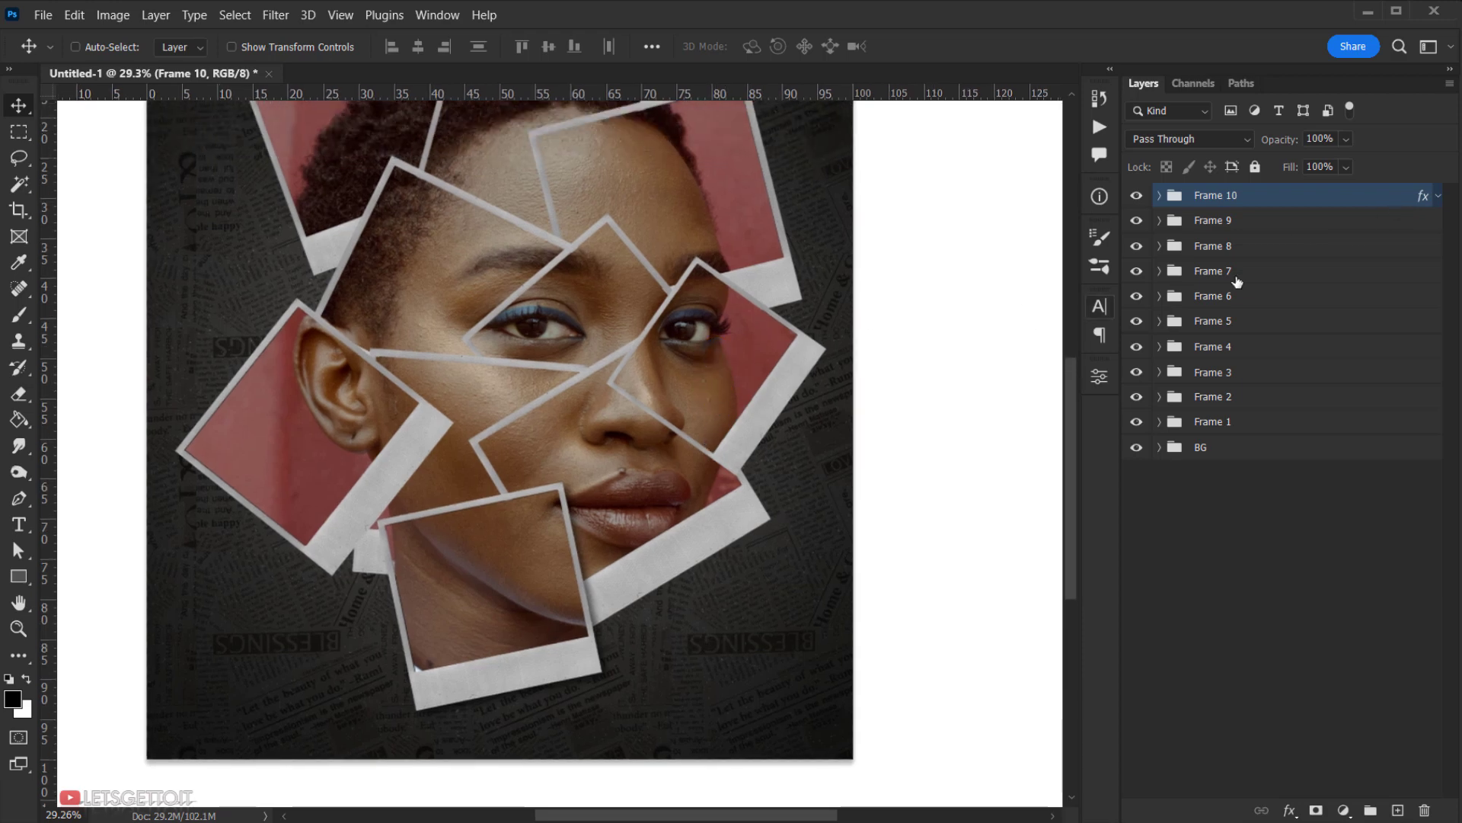
click(1425, 196)
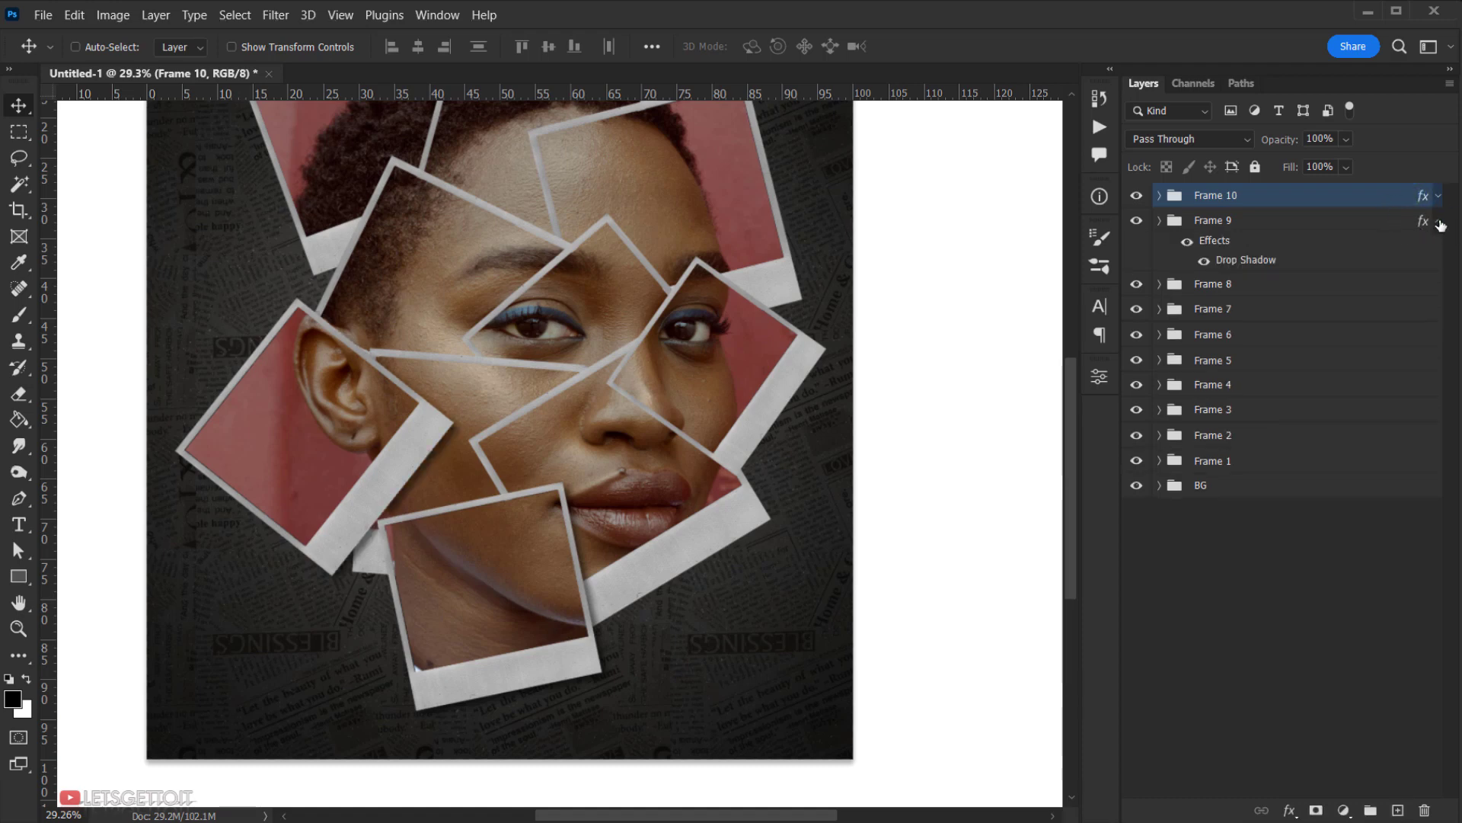
click(1439, 222)
Copy the drop shadow to the Frame 8 through Frame 1 groups and collapse each group's effects list.
drag(1423, 221, 1438, 424)
click(1439, 246)
click(1439, 272)
click(1438, 298)
click(1441, 323)
click(1439, 348)
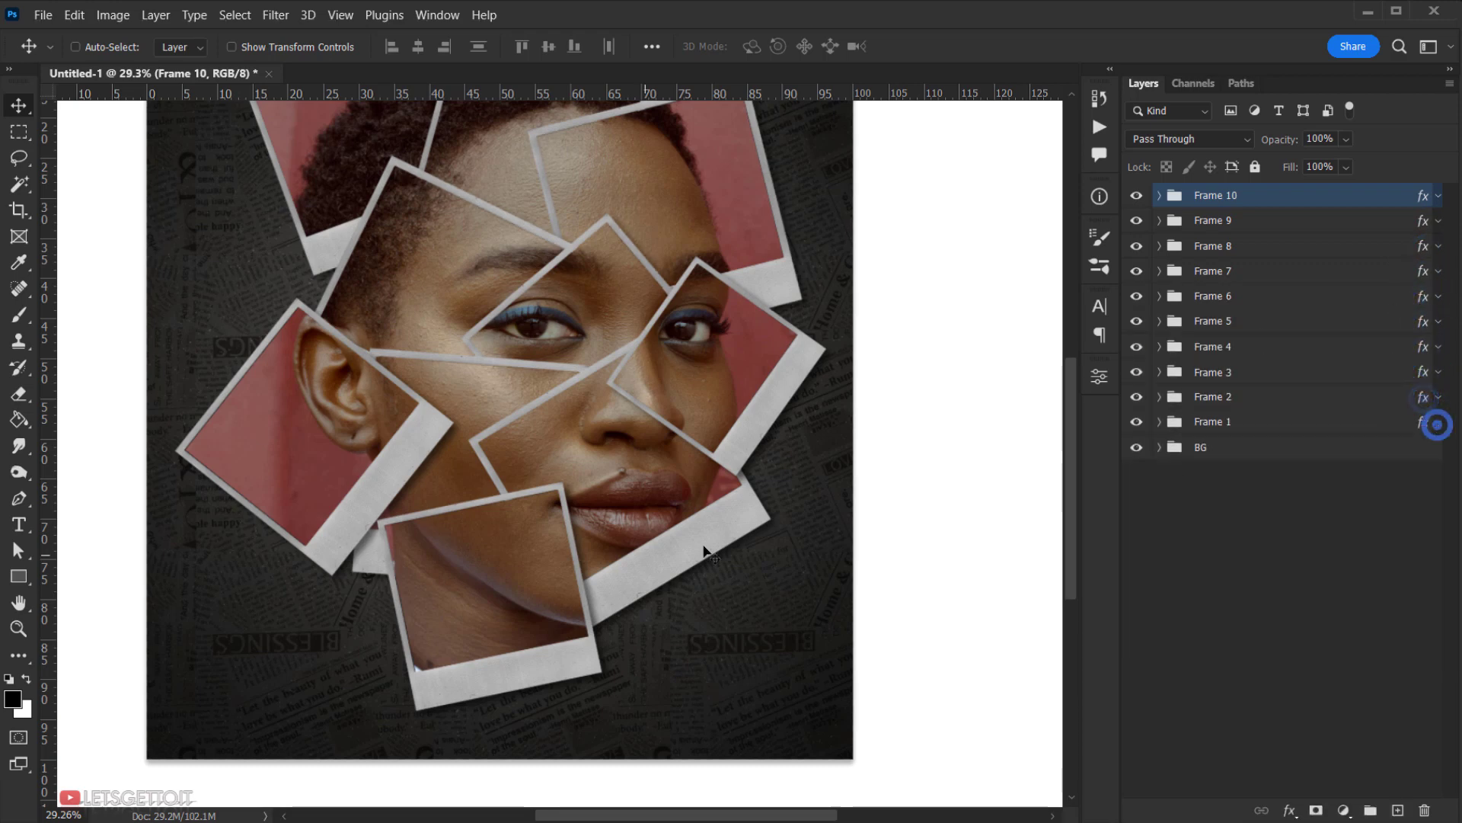
Examine the drop shadows along the polaroid edges across the whole collage.
scroll(651, 522, down, 5)
drag(598, 408, 609, 407)
scroll(538, 390, up, 5)
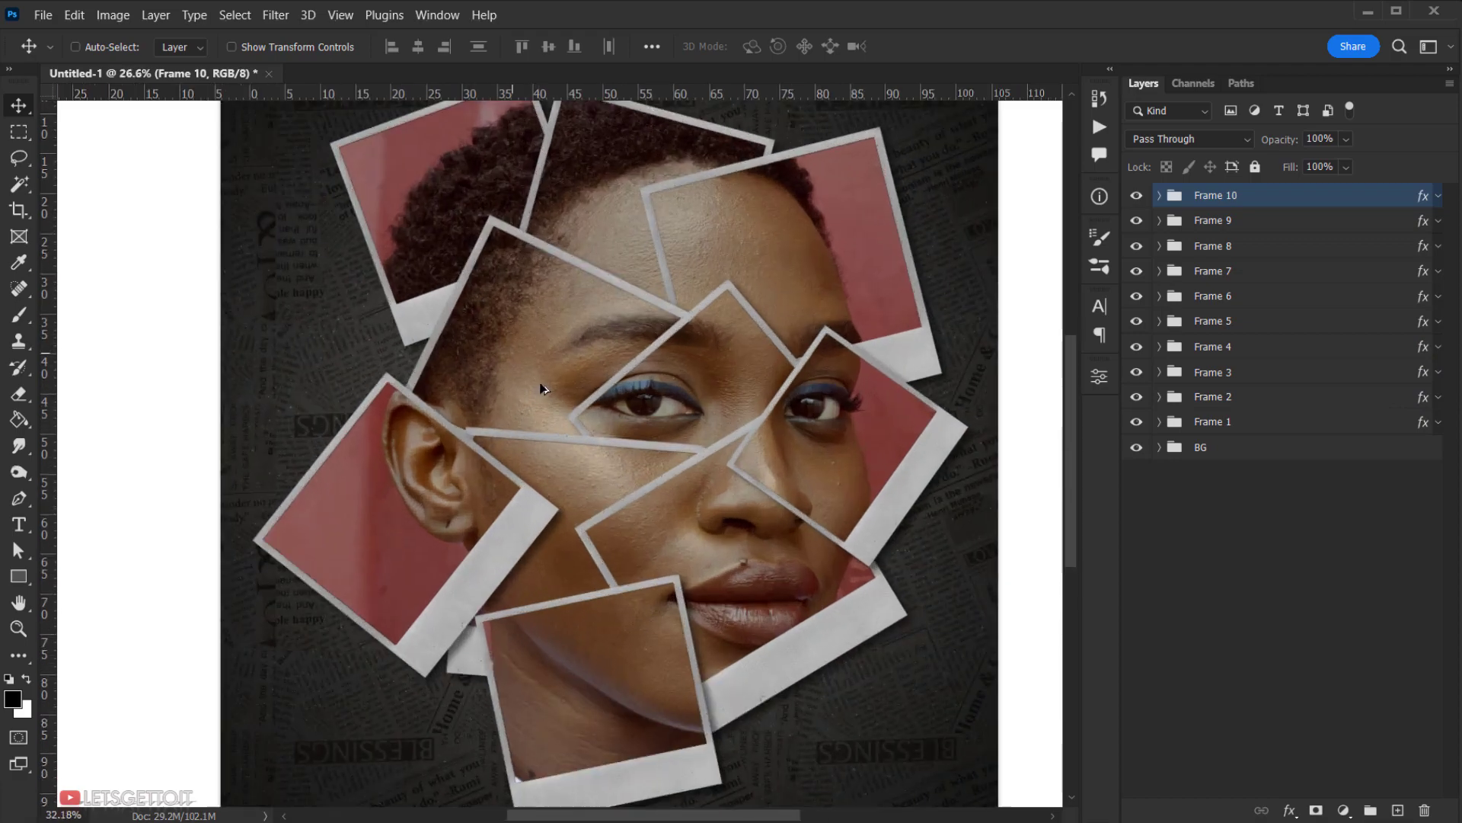
drag(653, 450, 640, 392)
scroll(533, 423, down, 4)
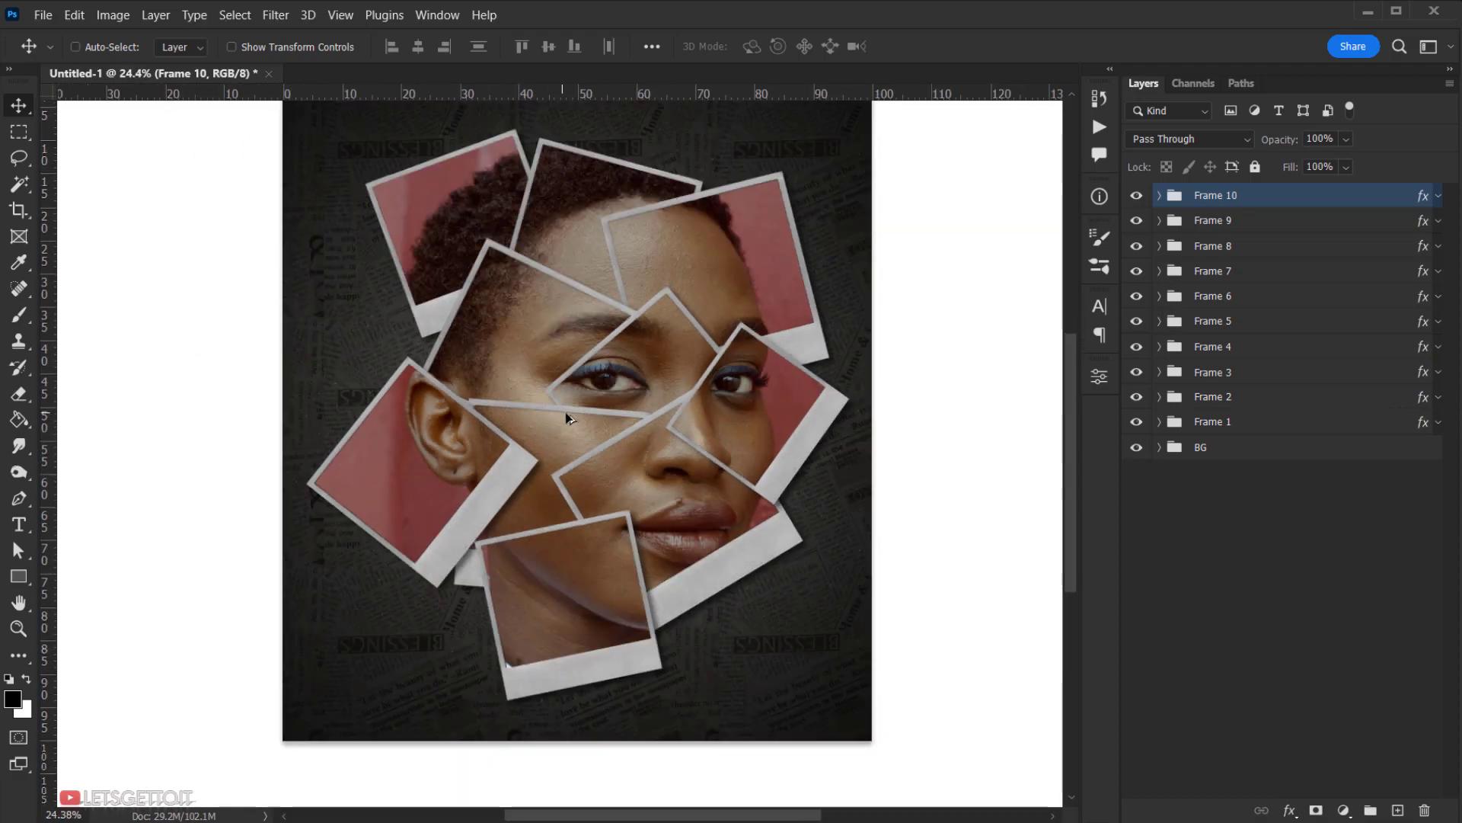
scroll(577, 460, up, 2)
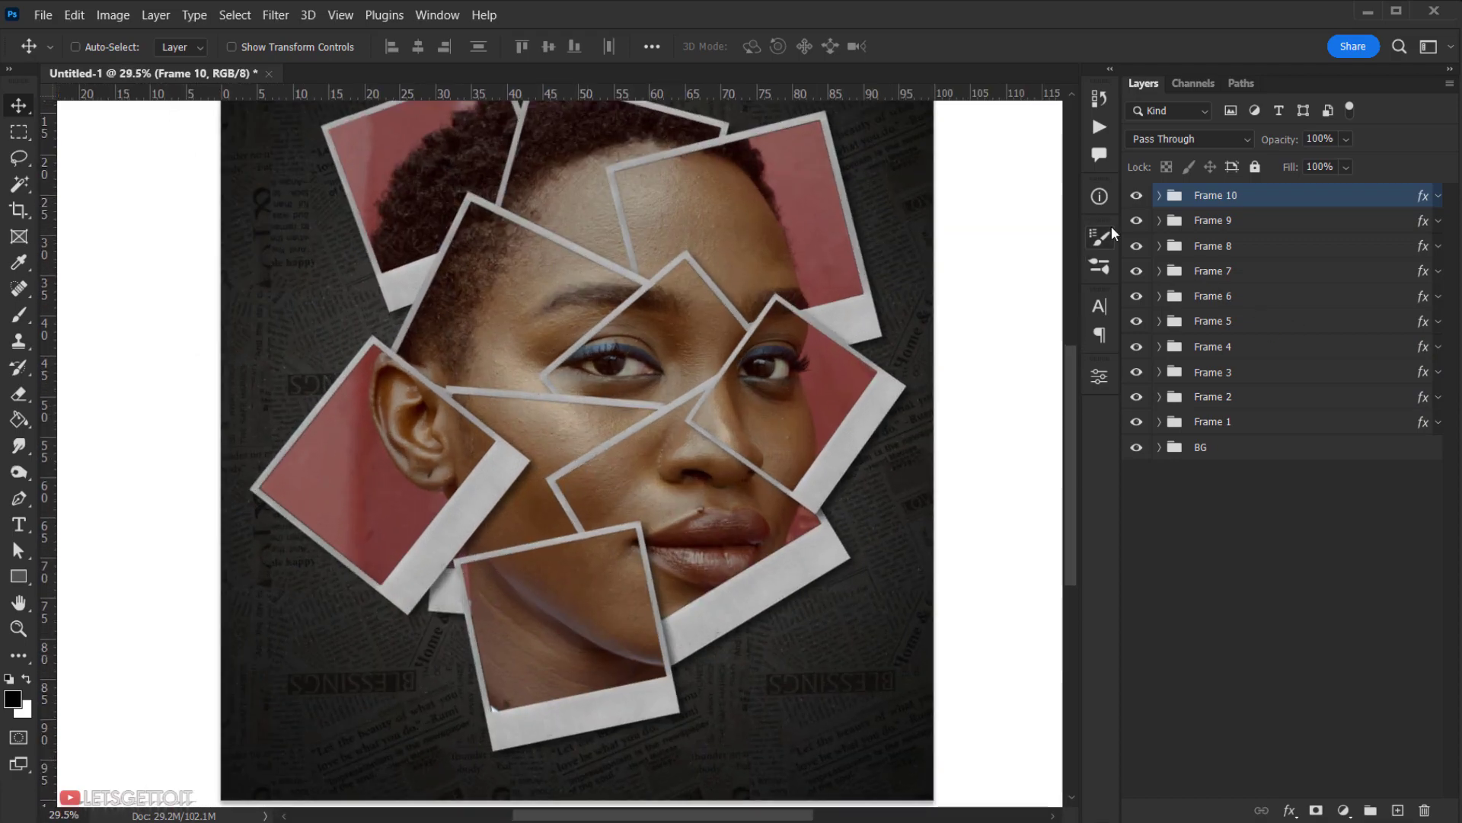
scroll(455, 613, up, 5)
drag(563, 520, 590, 543)
scroll(540, 512, down, 5)
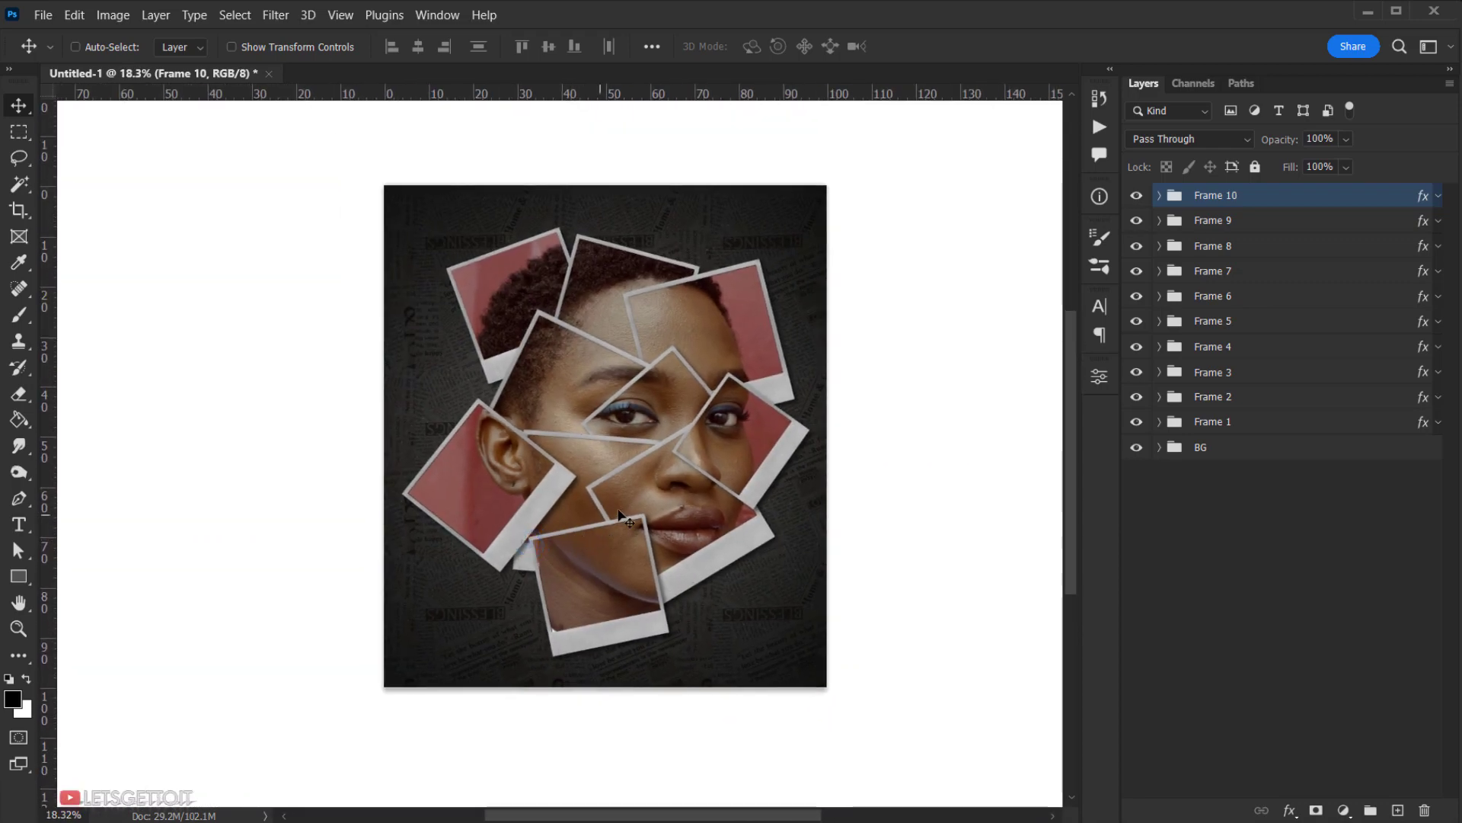
scroll(625, 512, up, 5)
drag(692, 513, 655, 509)
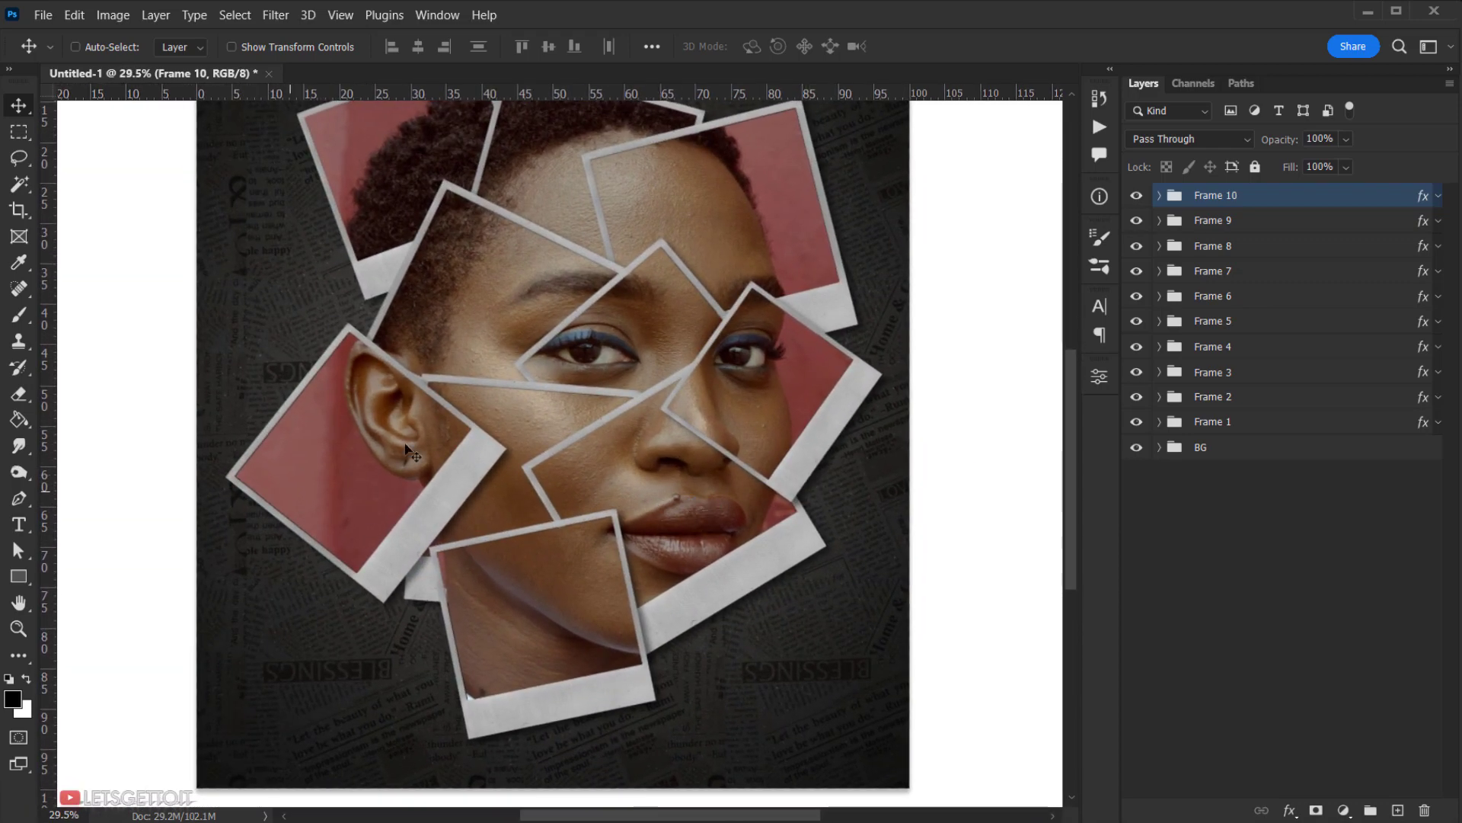
drag(550, 431, 585, 483)
scroll(612, 457, down, 1)
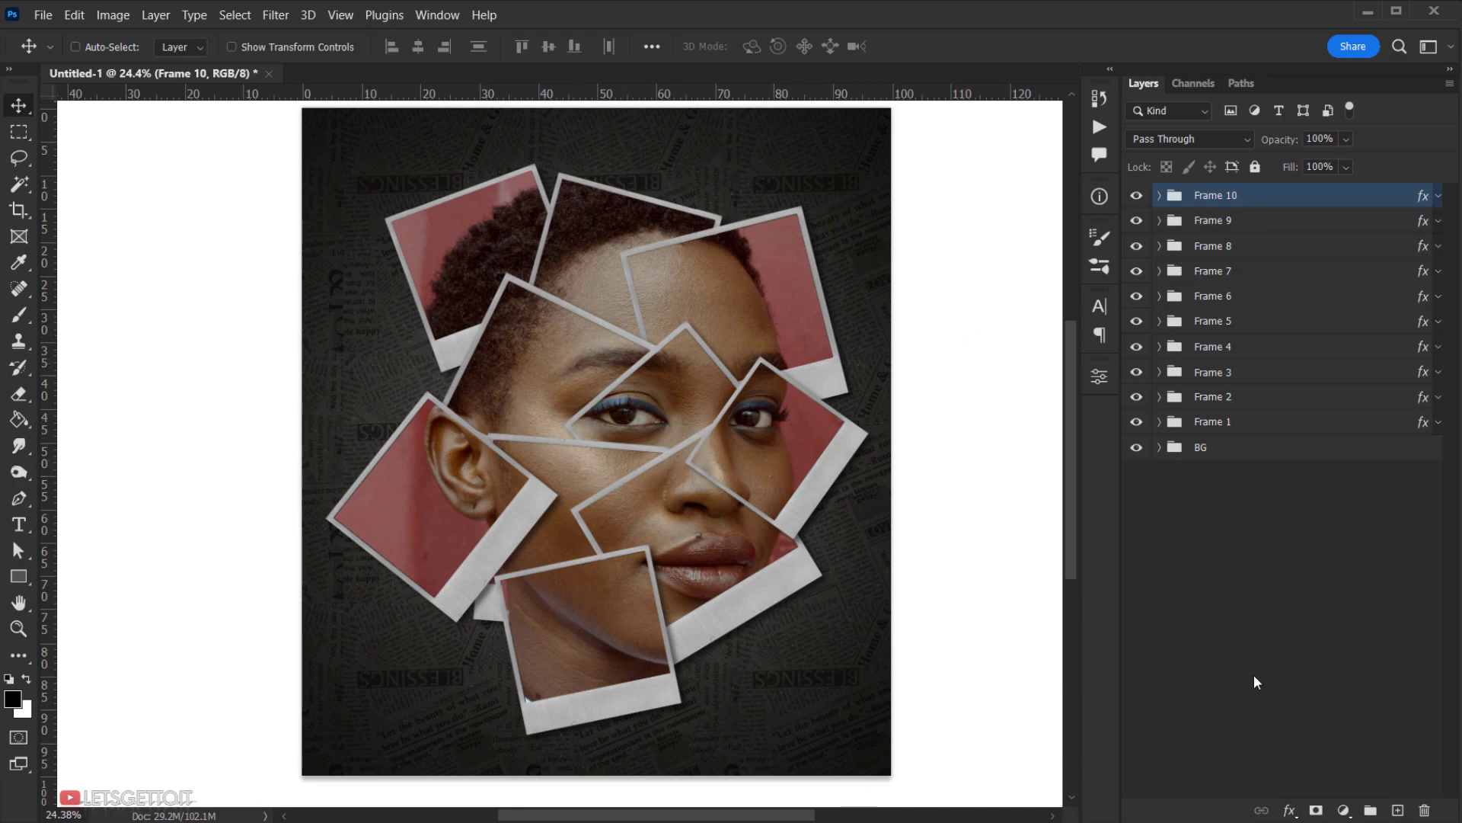
Add a Levels adjustment layer above the frame groups and set the Red channel's output levels to 6 and 249.
click(1346, 815)
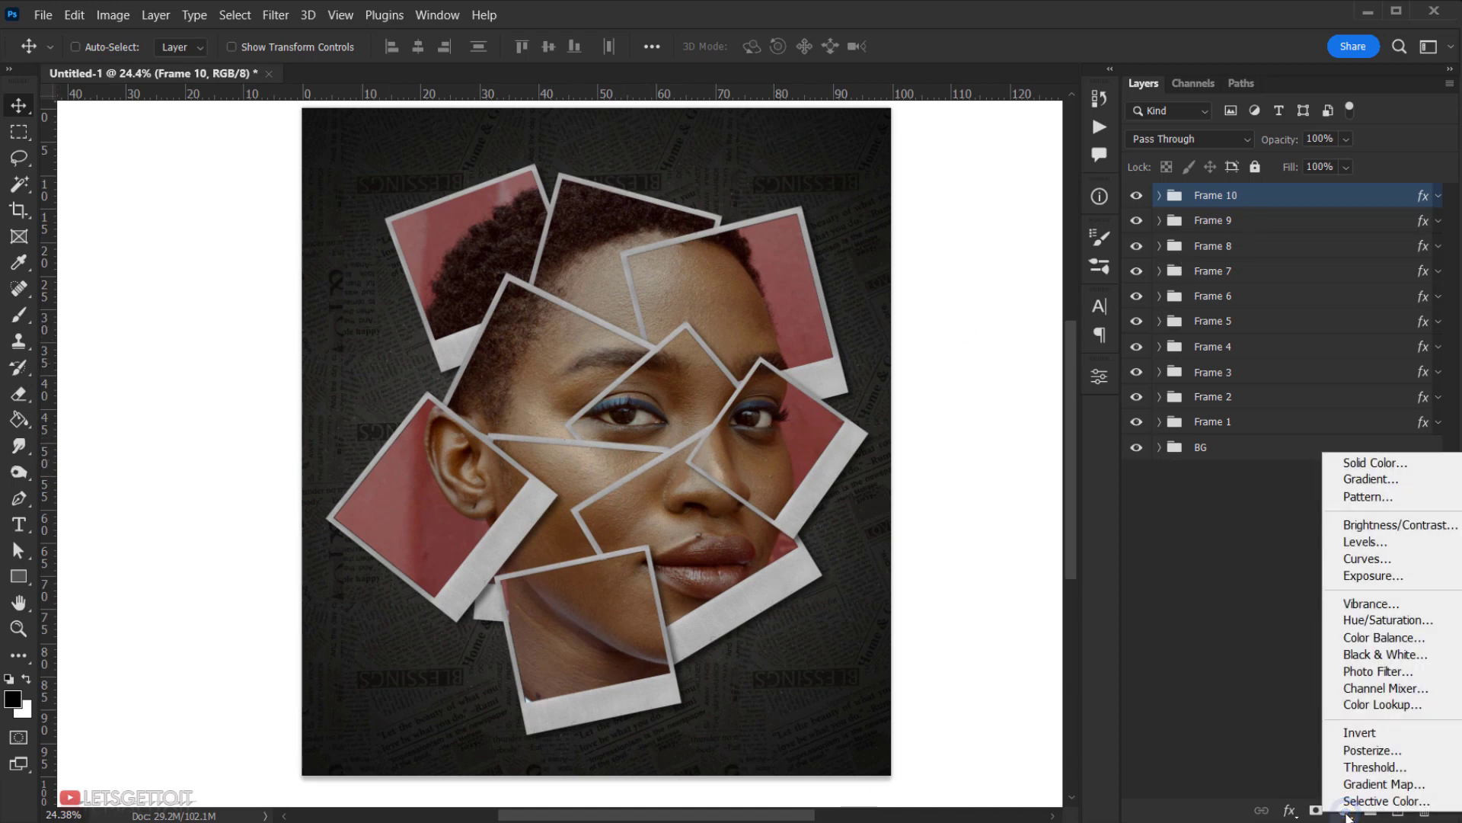
click(1365, 541)
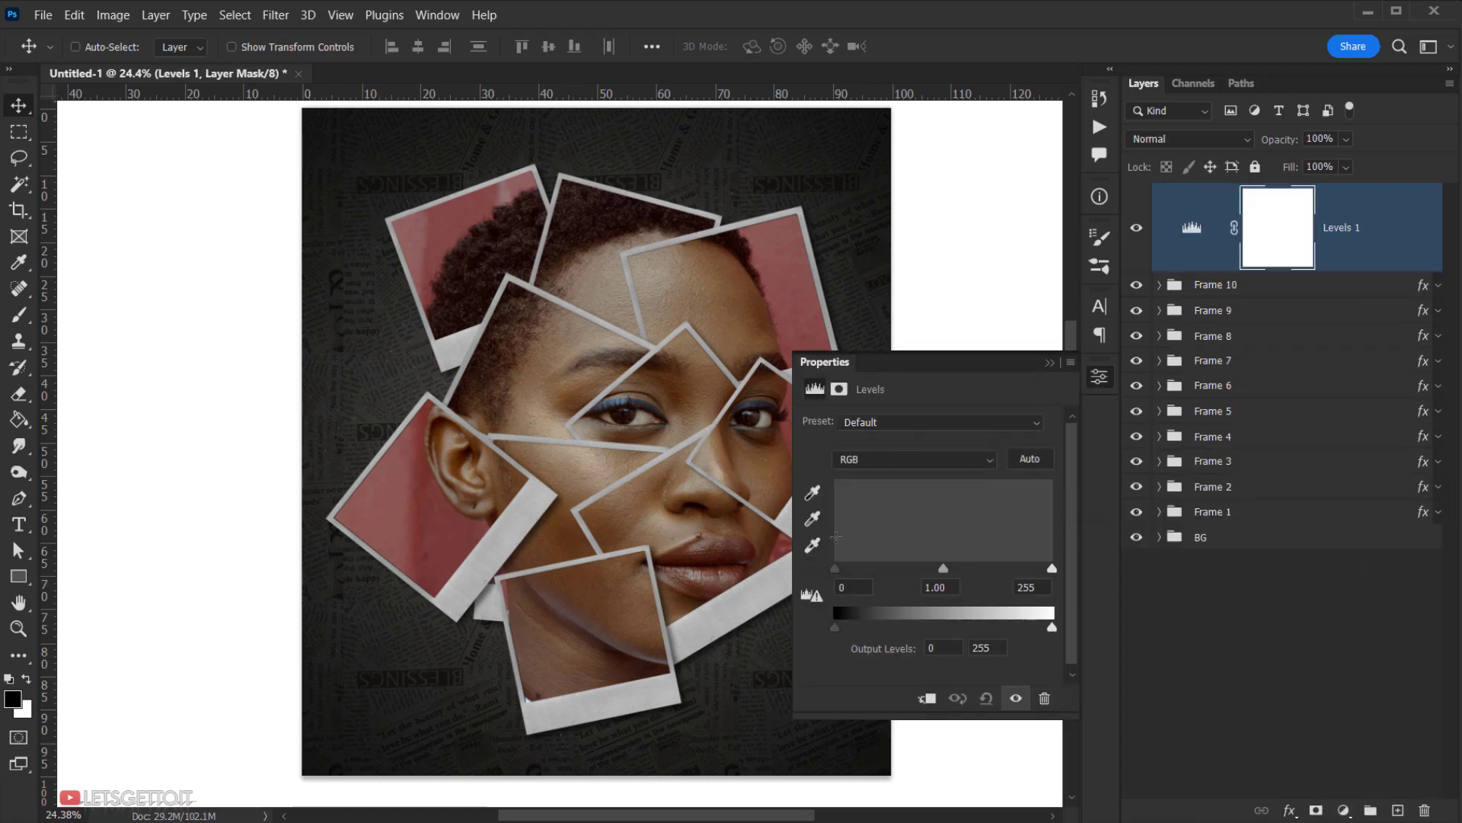
click(884, 459)
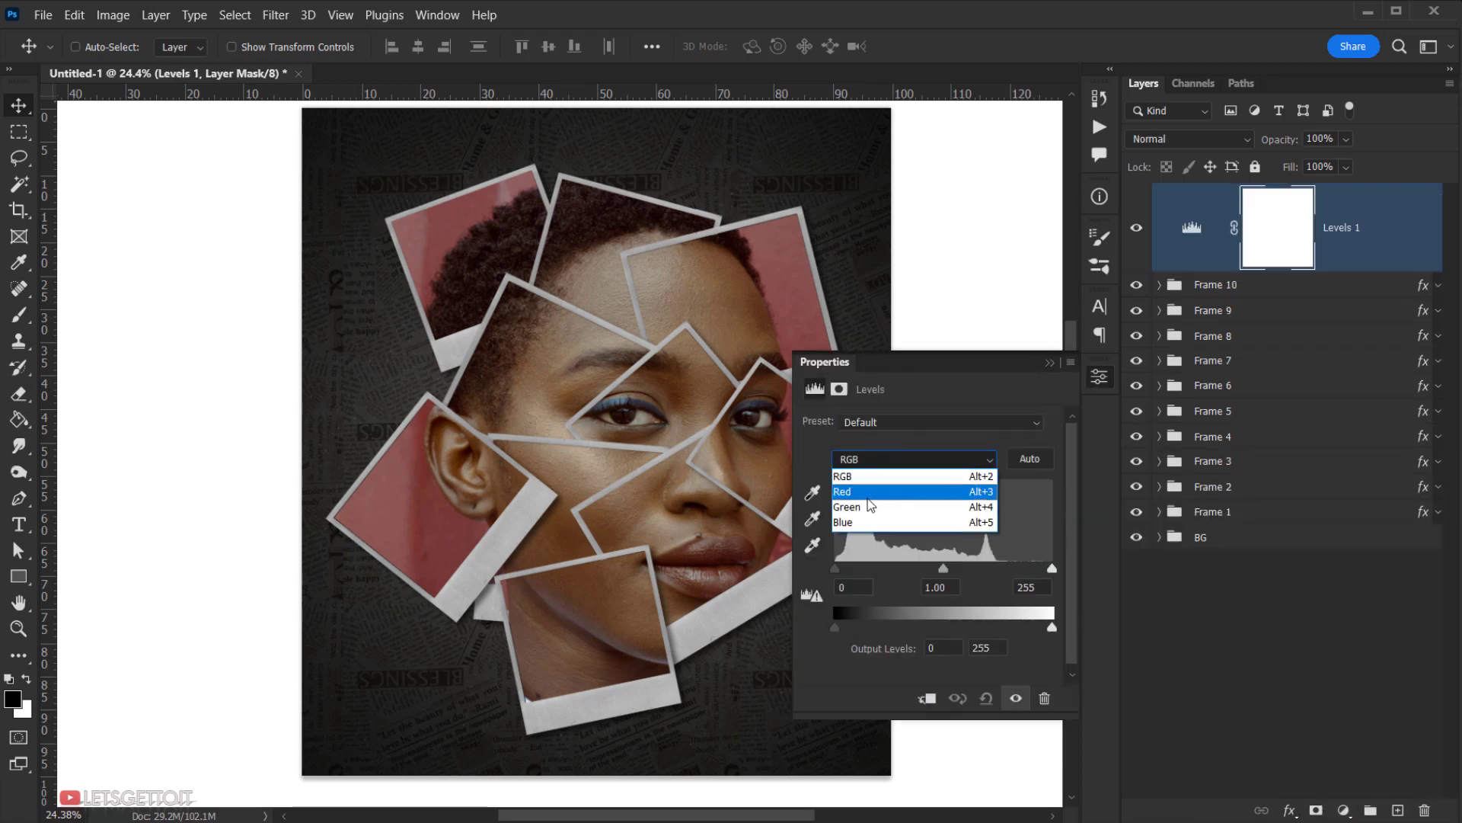
click(862, 479)
drag(834, 623, 839, 623)
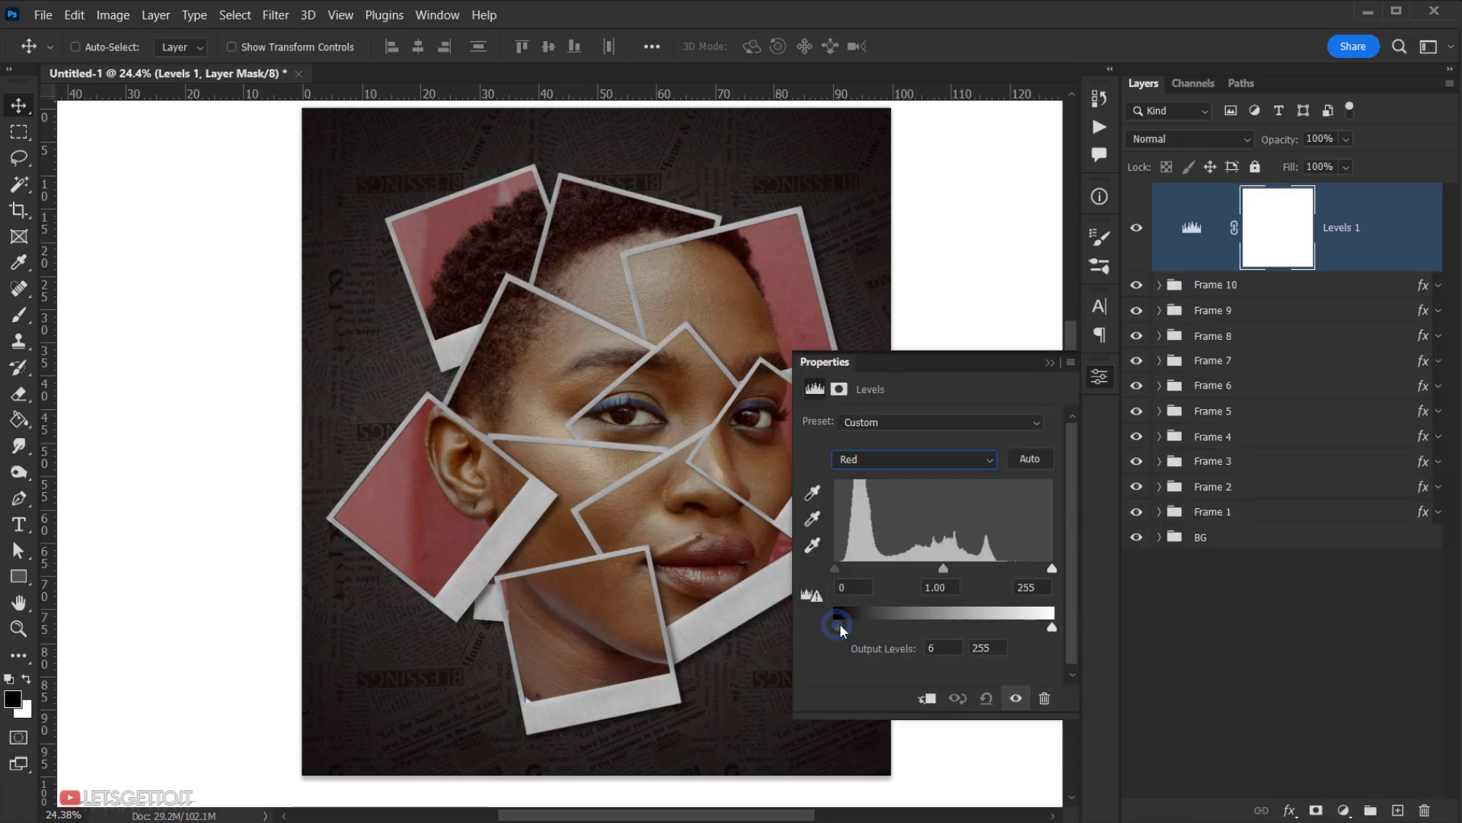
drag(1053, 626, 1048, 629)
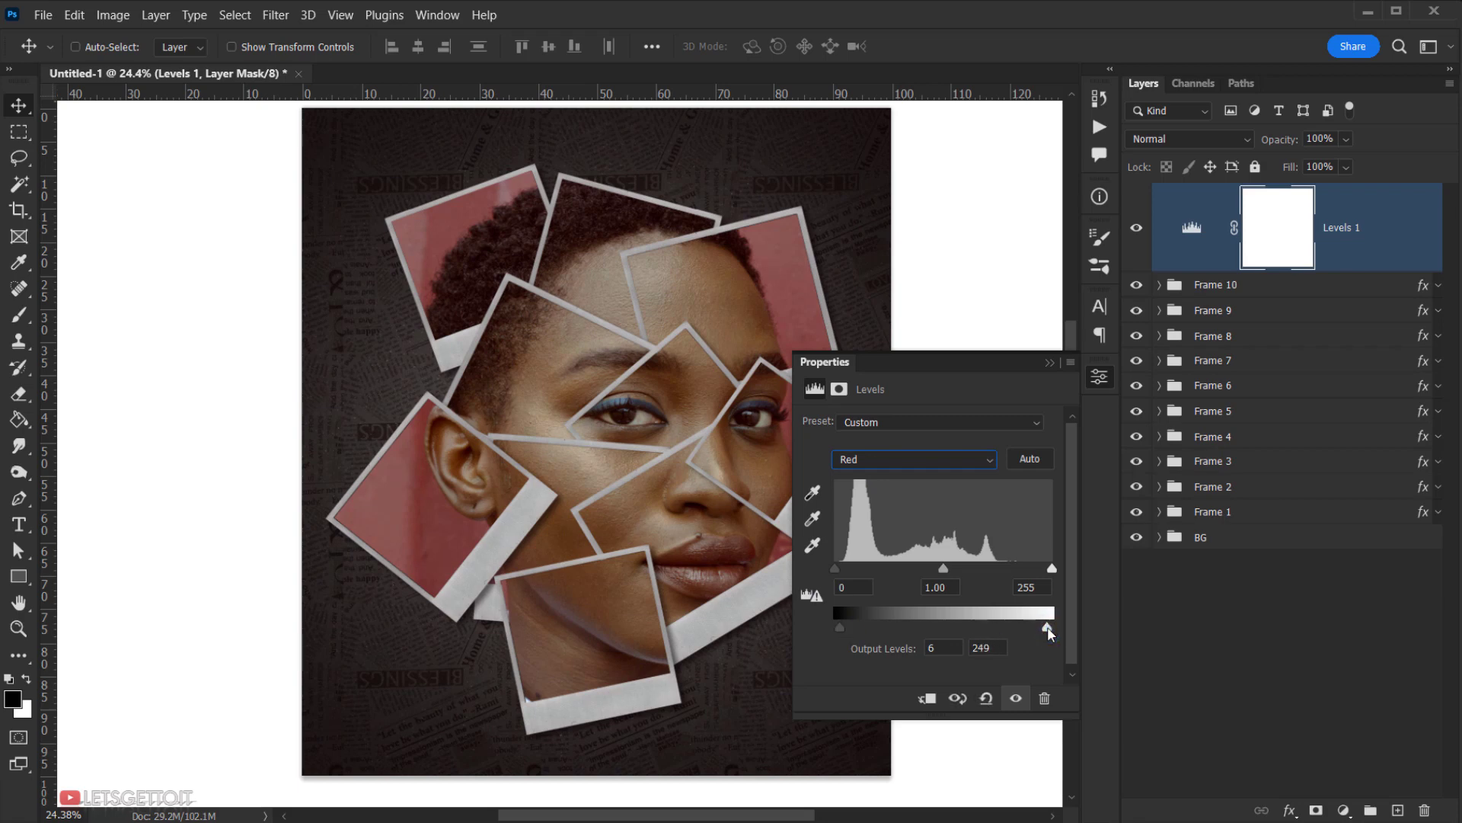
Raise the Levels layer's Blue channel black output to 5 and slightly lower its white output.
click(921, 460)
click(884, 521)
drag(836, 629, 840, 623)
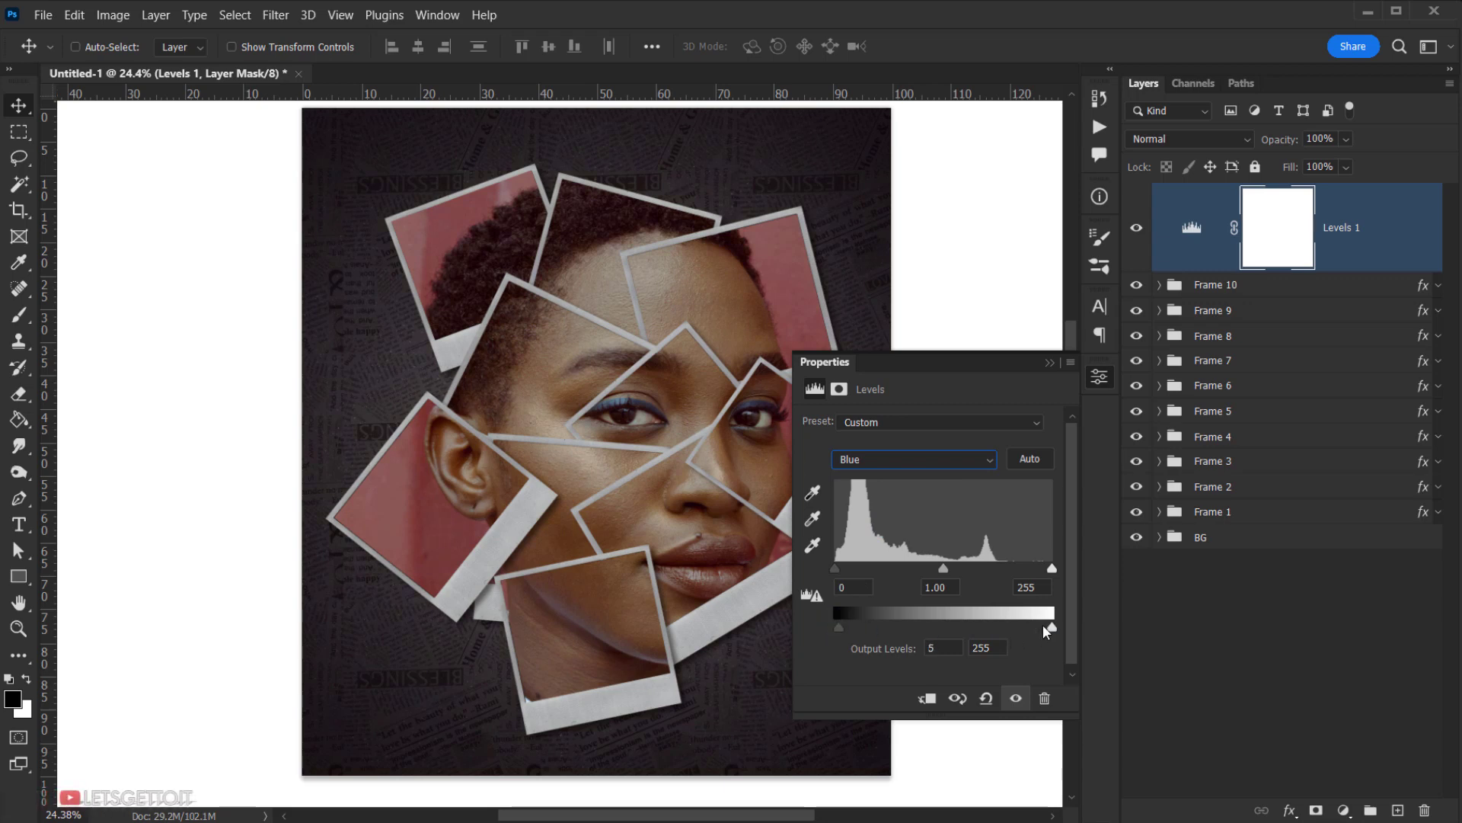
drag(1051, 627, 1050, 628)
click(1046, 359)
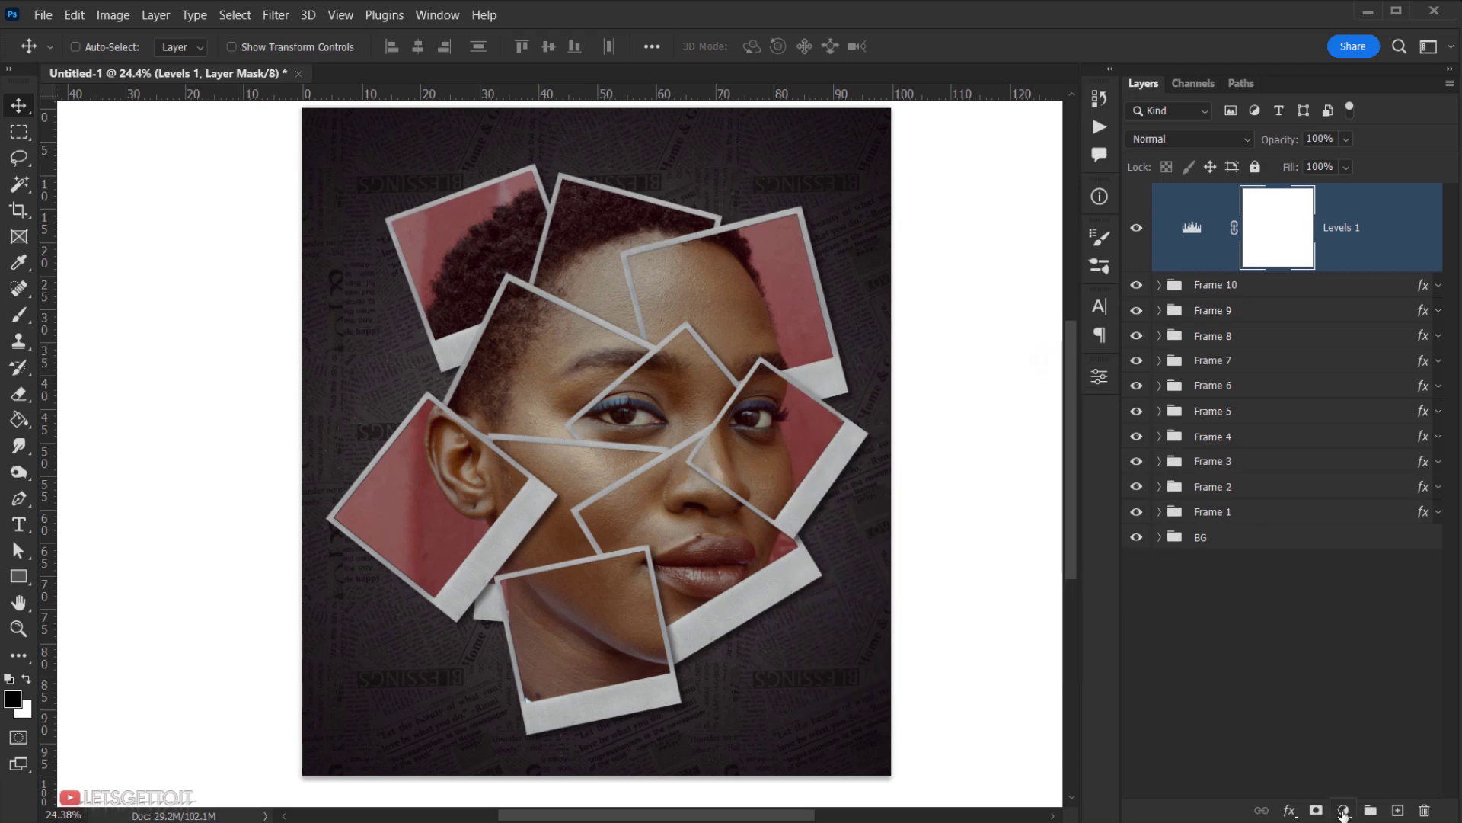
Add an Exposure adjustment layer above the Levels layer, raising the offset slightly and fine-tuning the gamma correction.
click(1343, 811)
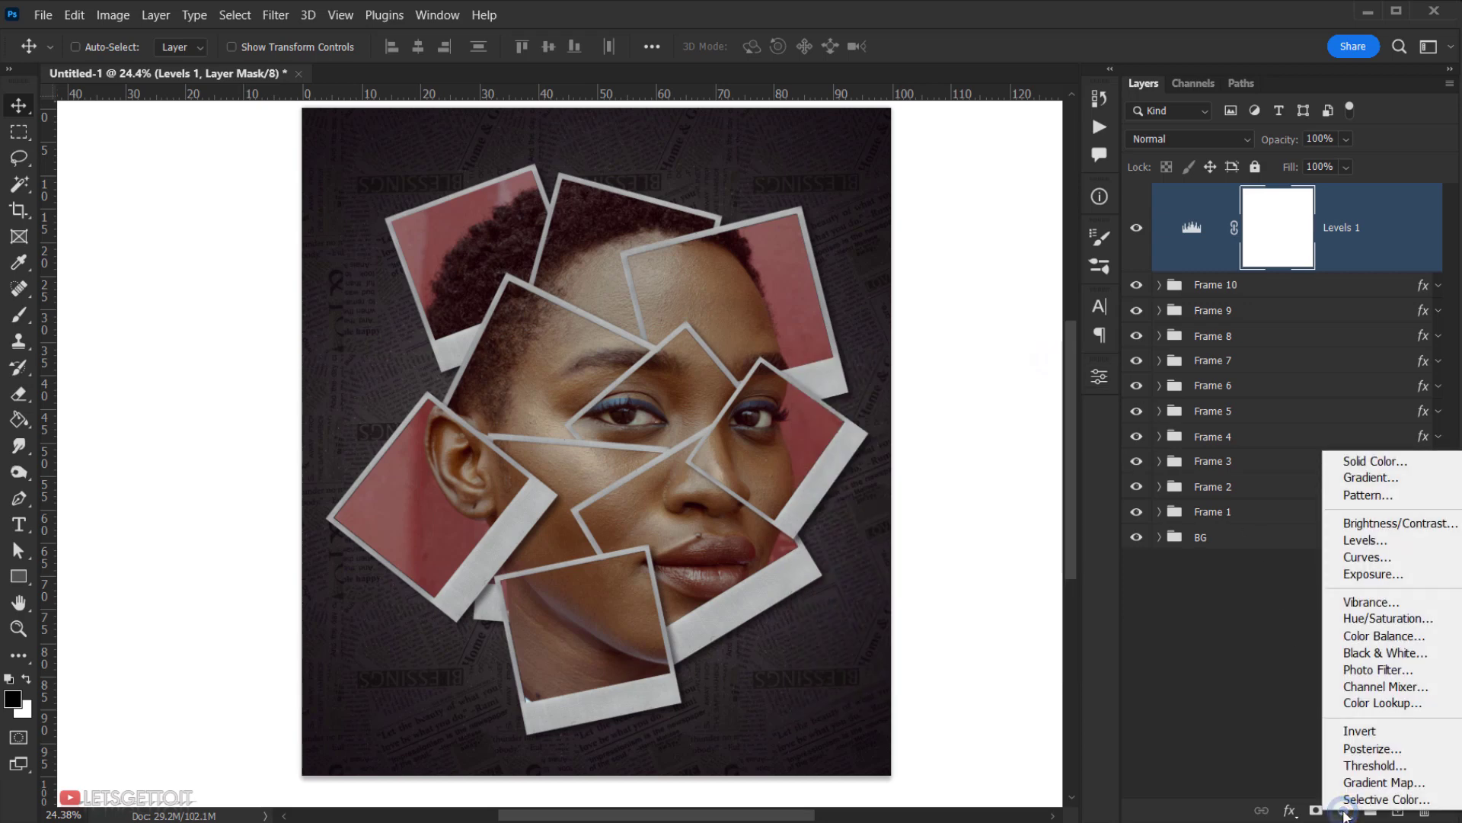
click(1353, 577)
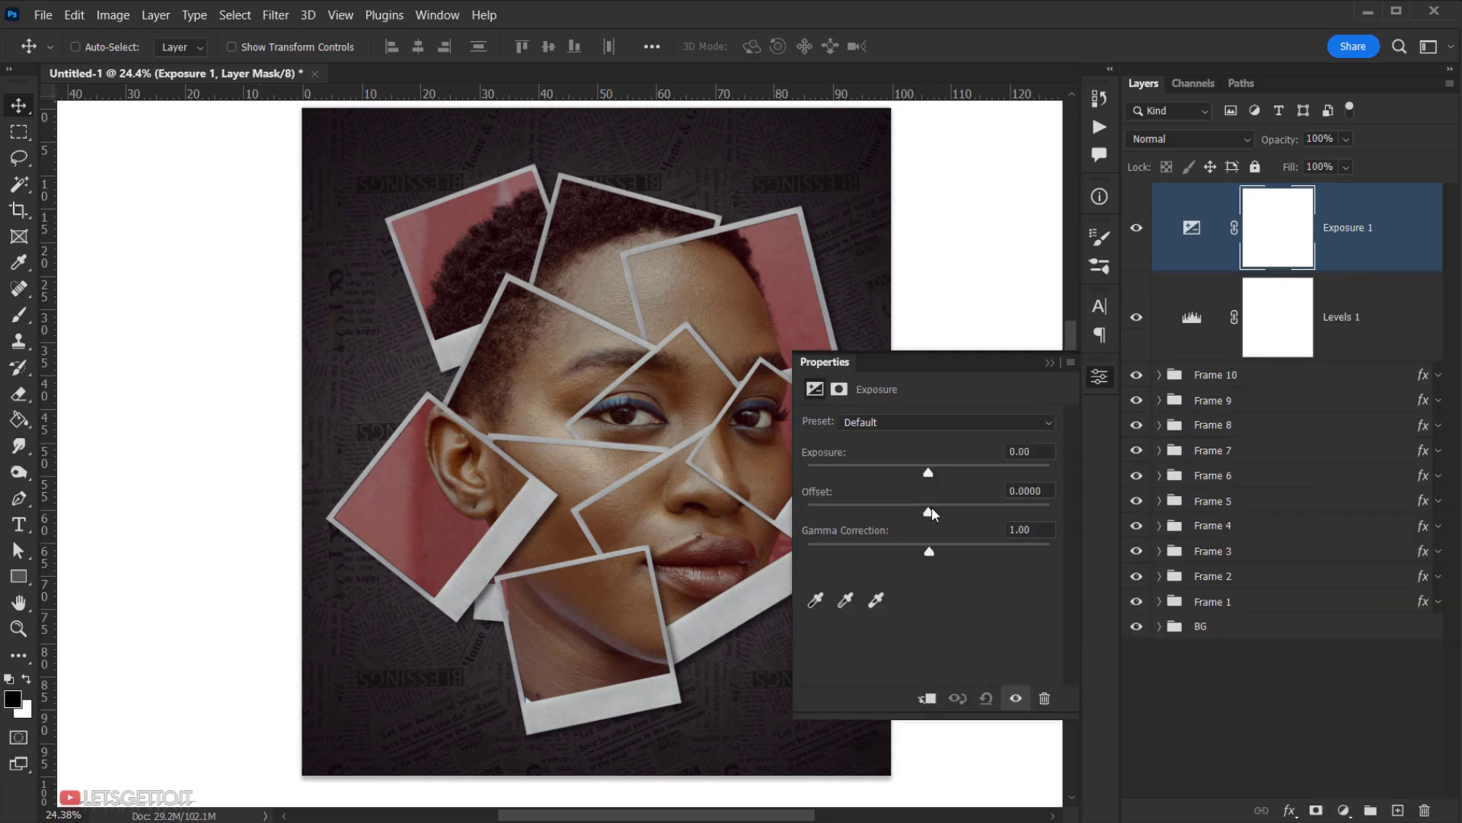
drag(929, 513, 929, 513)
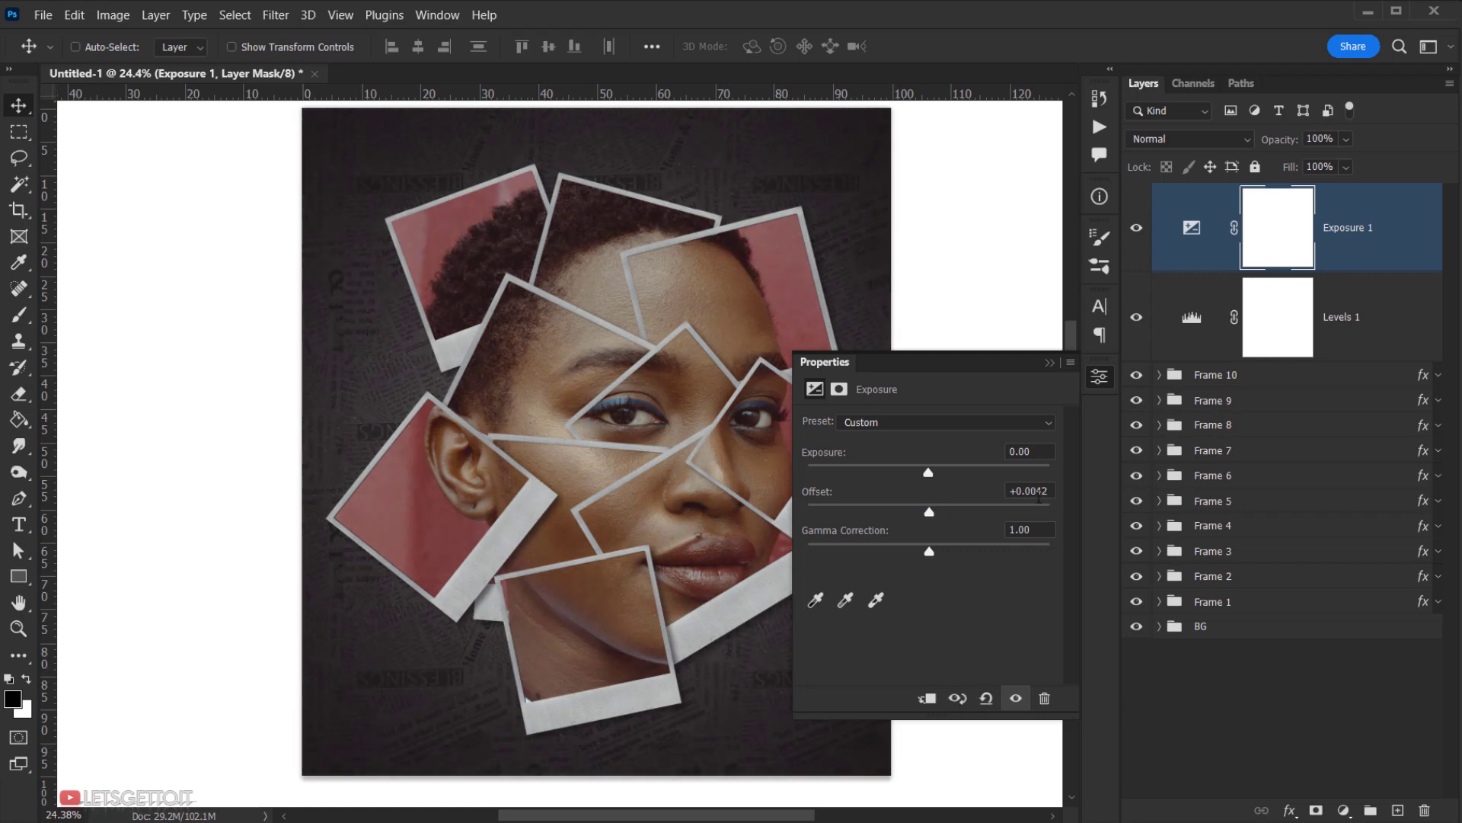
drag(930, 547, 934, 552)
click(1051, 370)
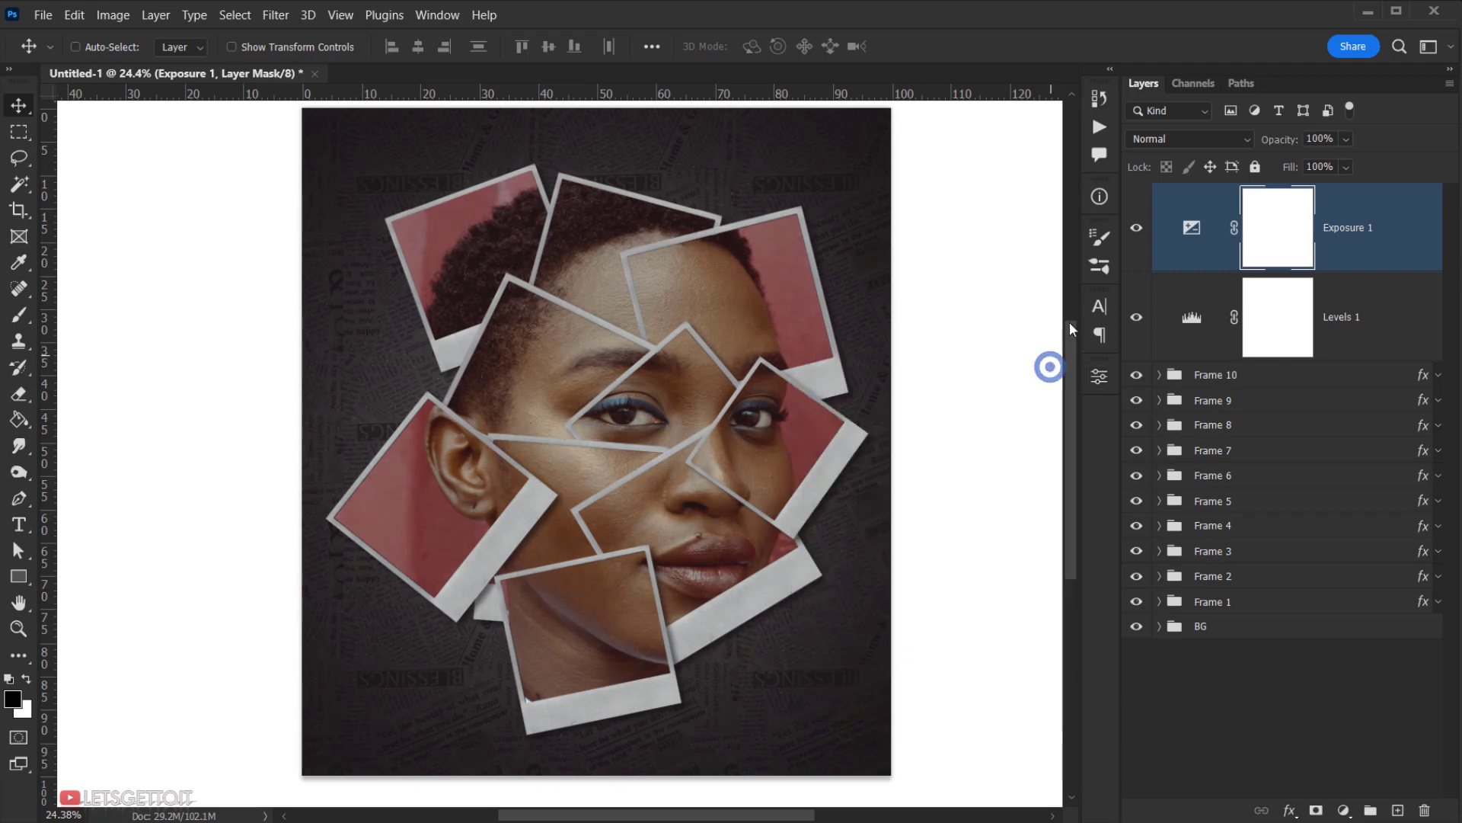
Compare the collage with and without the Exposure adjustment and examine the whole composition without the surrounding panels.
click(1135, 227)
click(1135, 227)
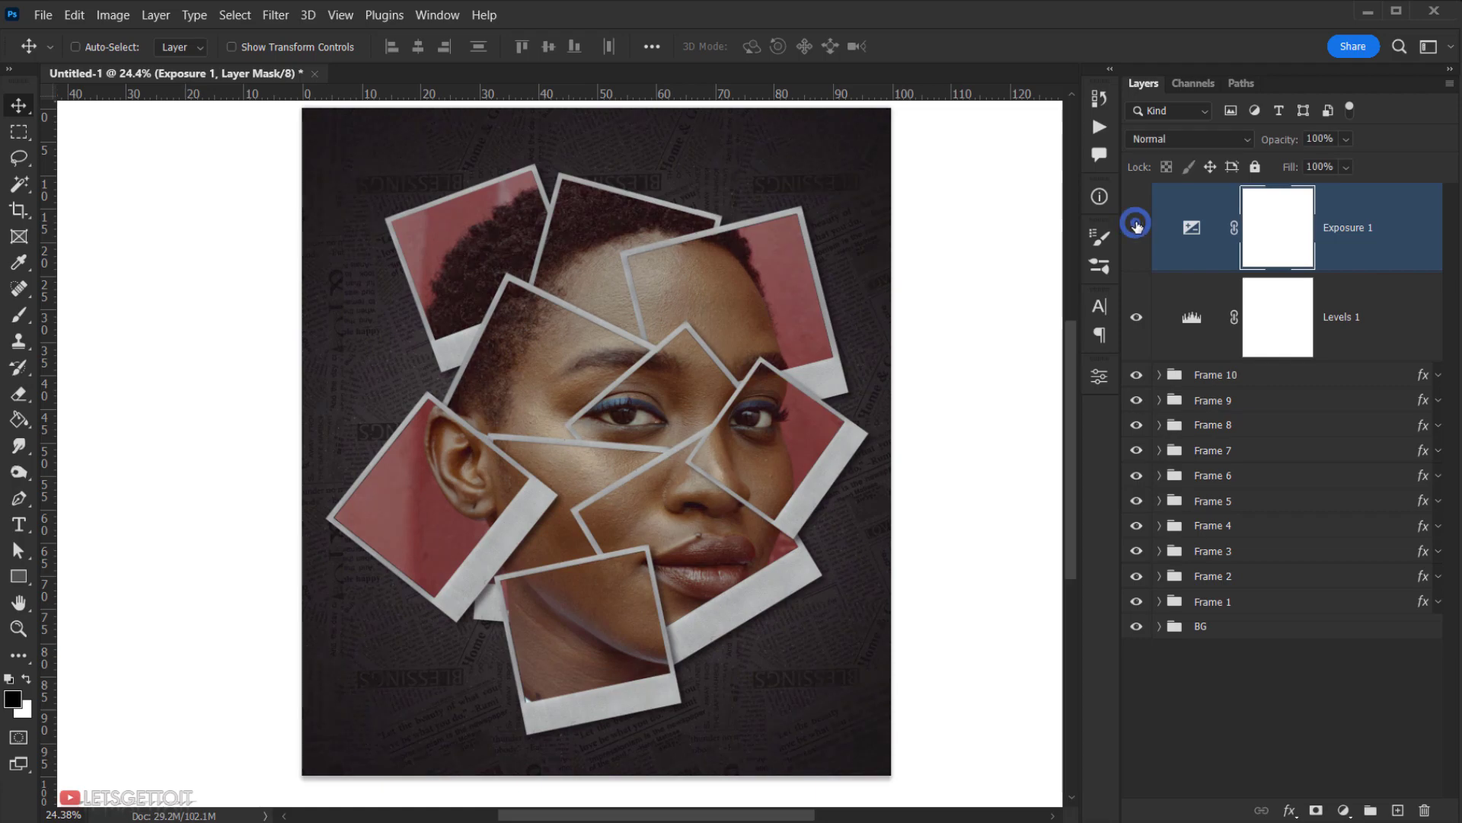
scroll(657, 511, down, 2)
scroll(658, 509, down, 1)
drag(662, 531, 622, 488)
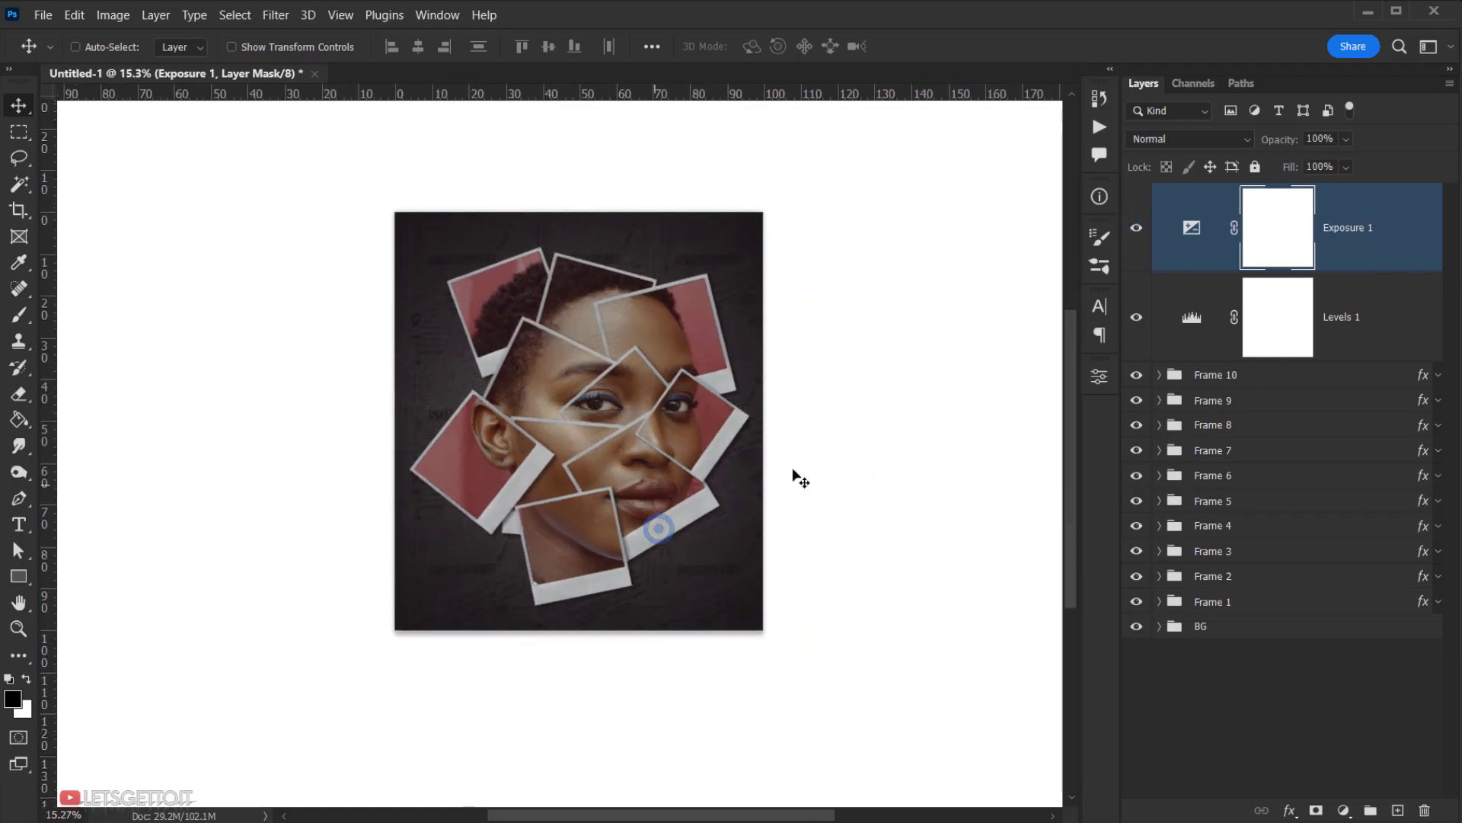
key(ctrl+0)
key(Tab)
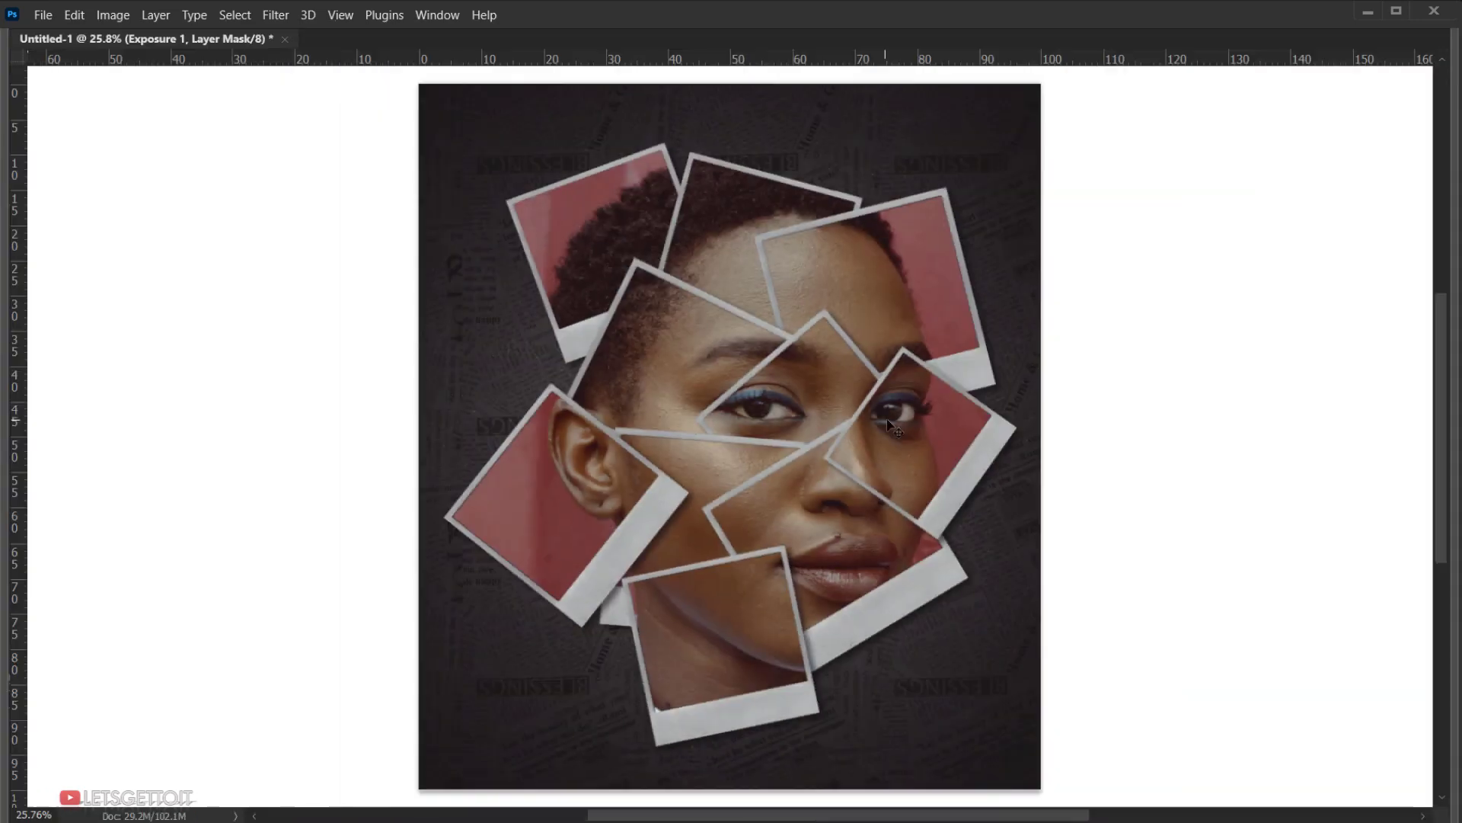
scroll(901, 428, up, 1)
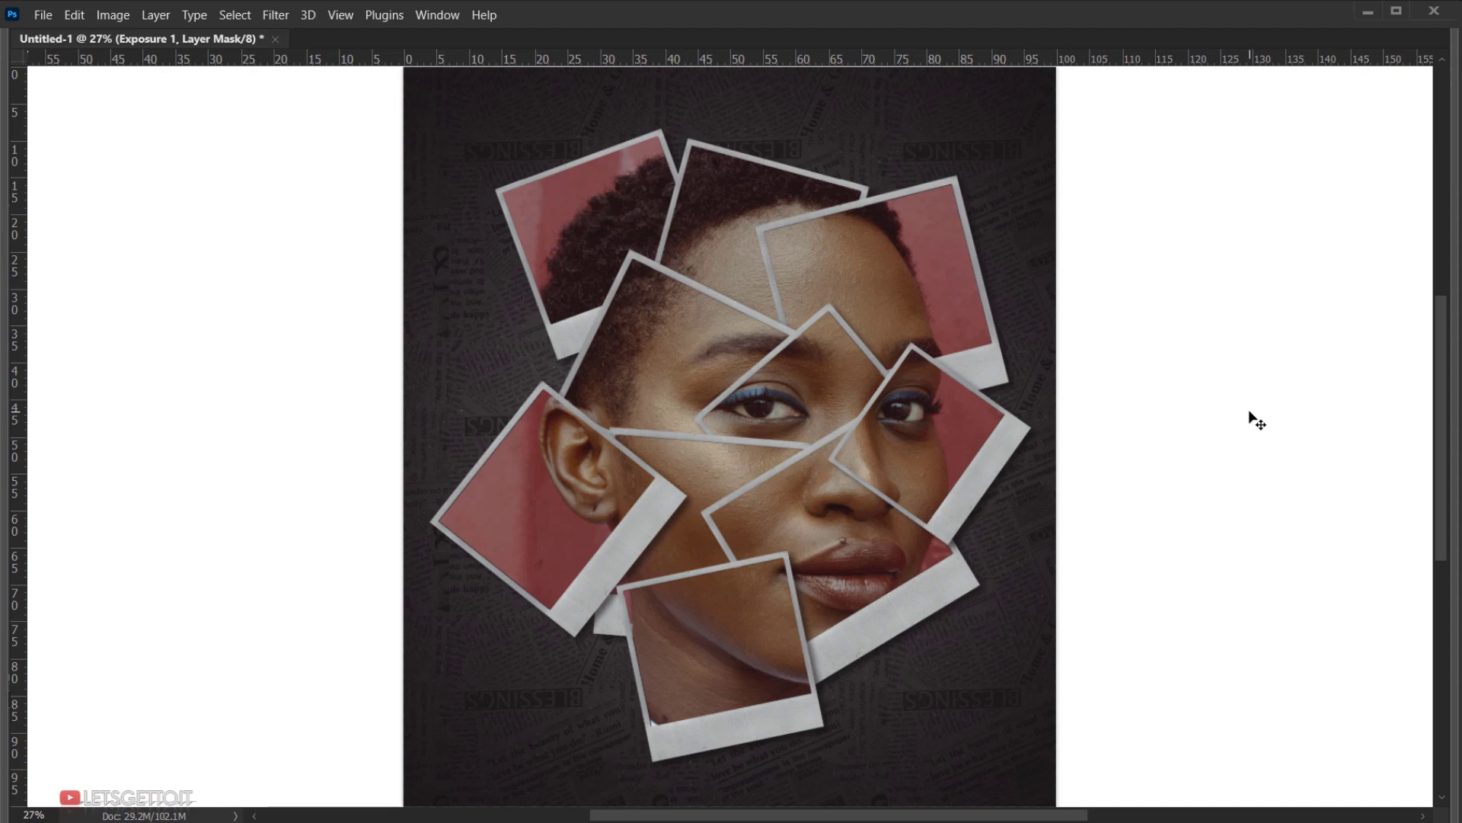
key(Tab)
key(ctrl+0)
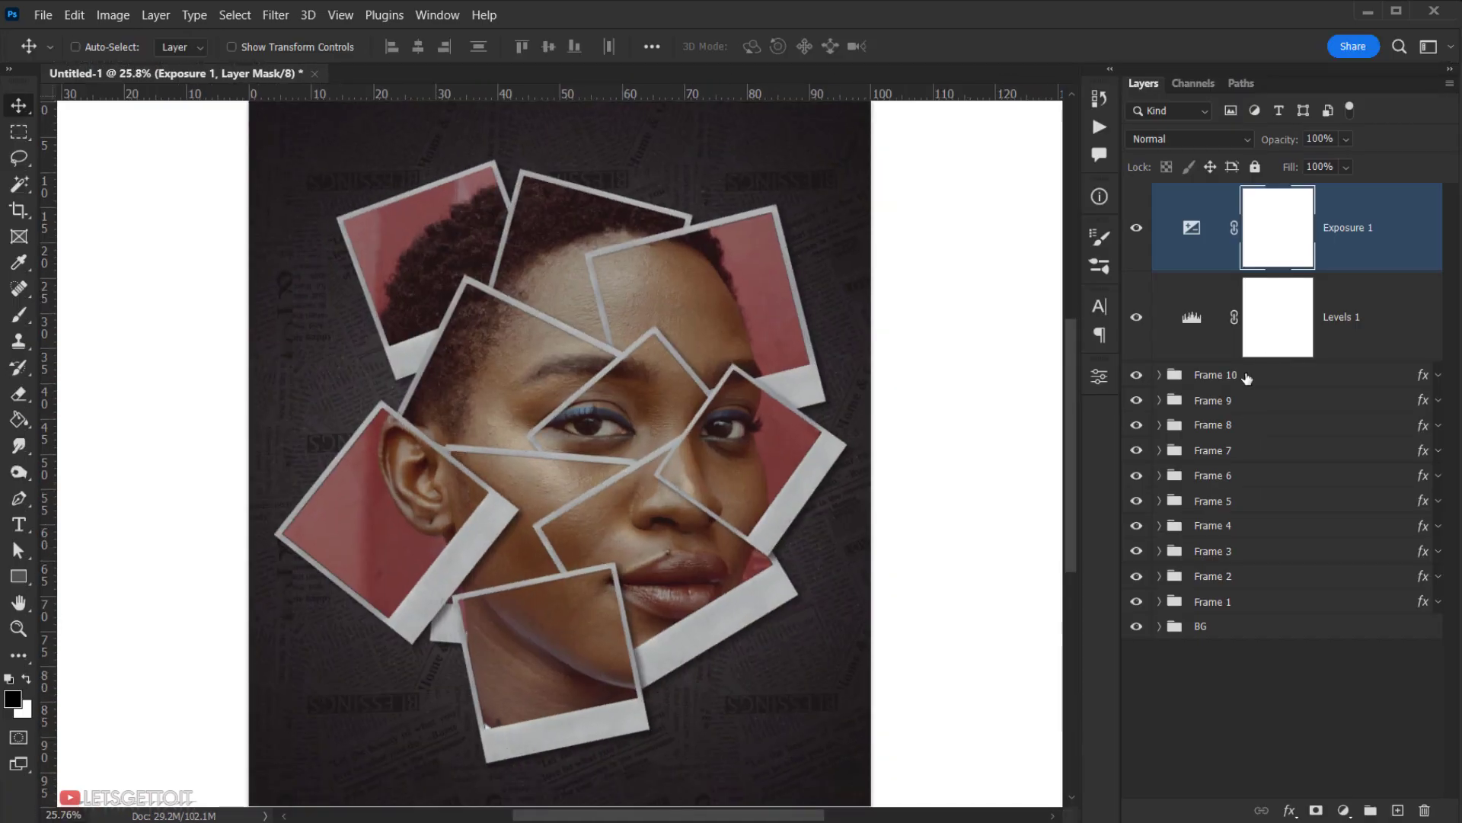
Open the contents of the Image smart object inside the Frame 10 group for editing.
click(1273, 377)
click(1160, 375)
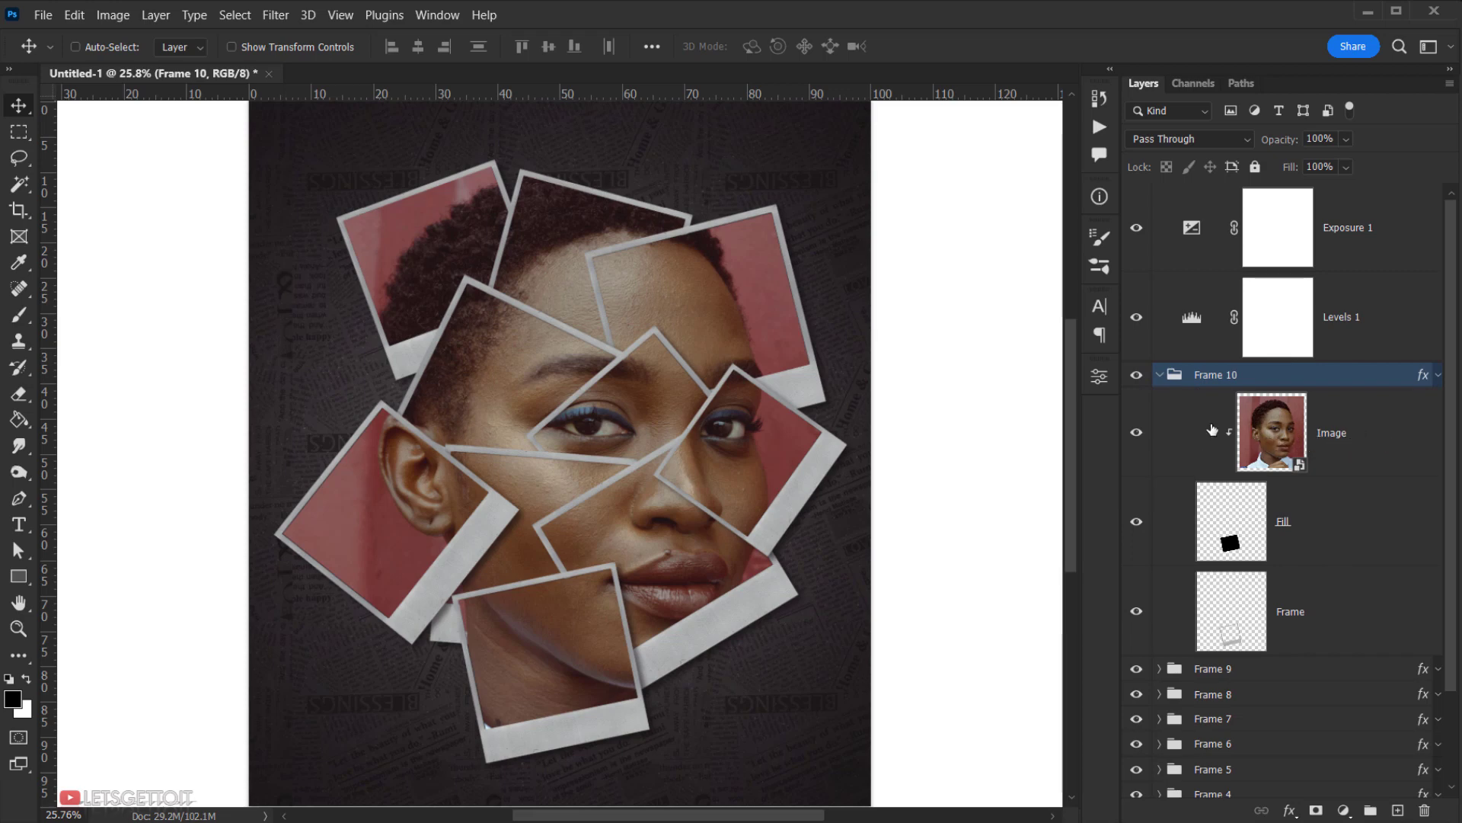
click(1262, 446)
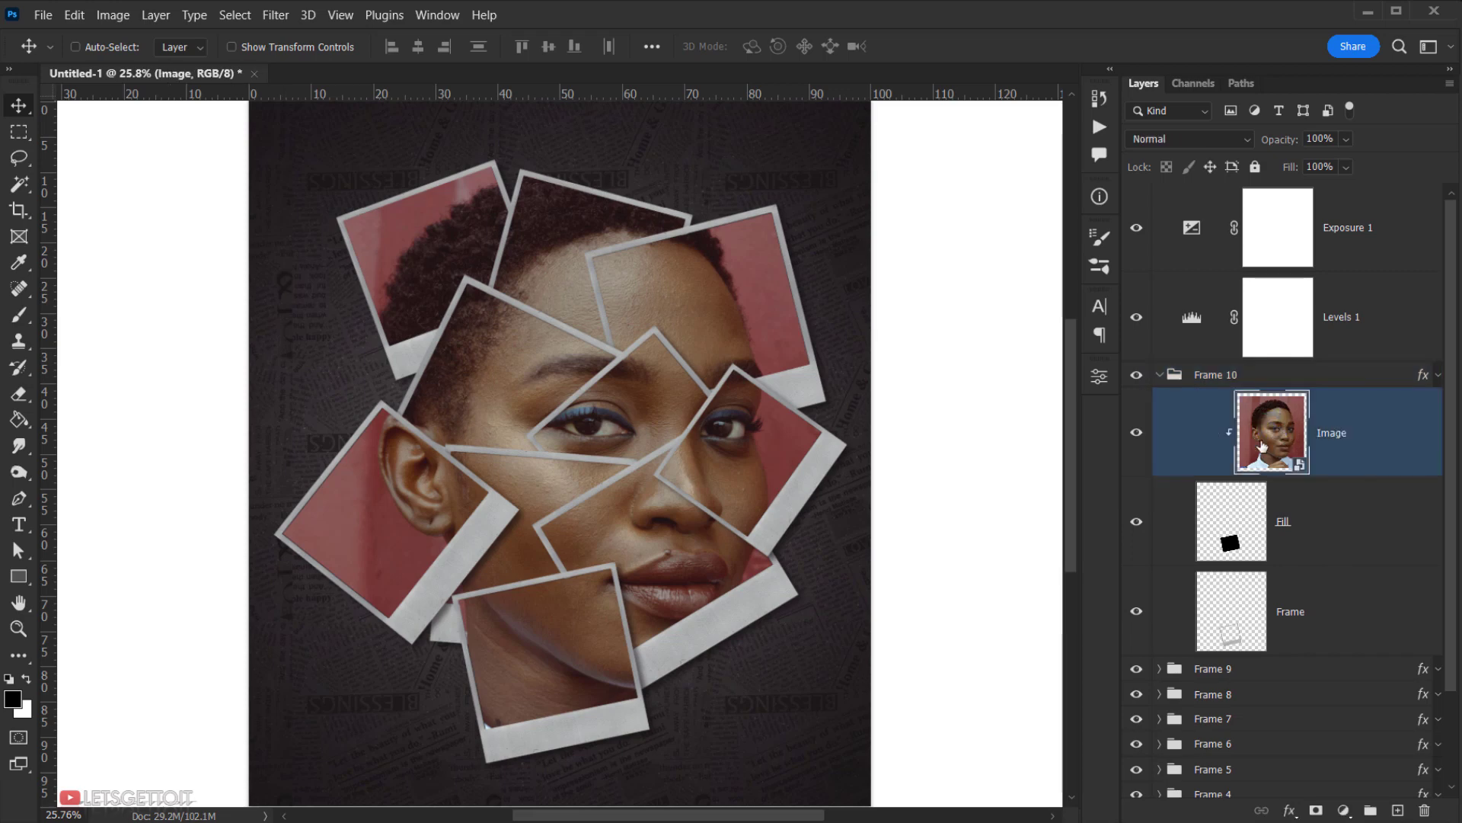
double_click(1272, 443)
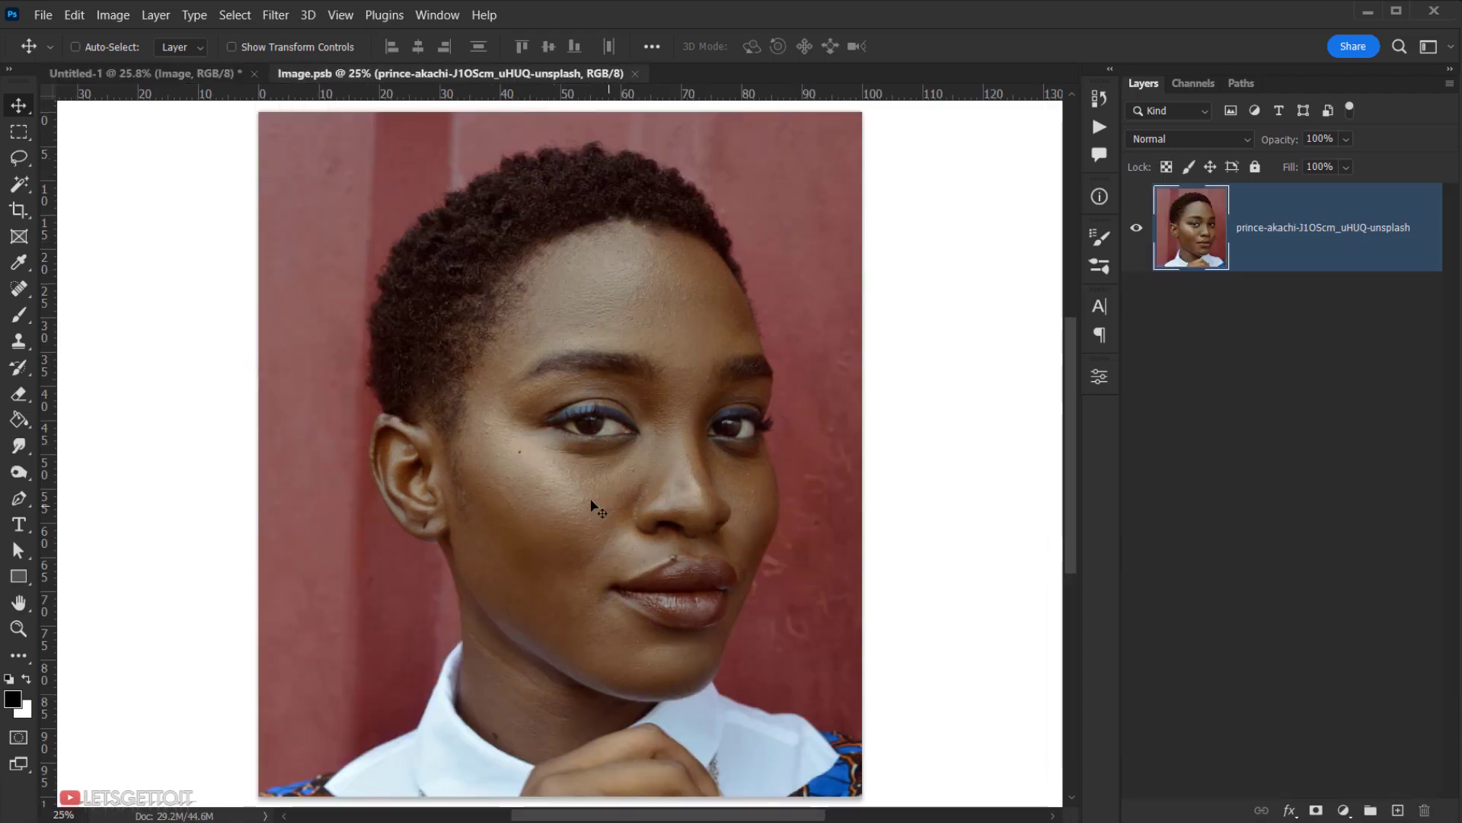
Place the black-and-white portrait of the woman in a beret over the existing photo, scaled to about 64% and positioned to fill the canvas.
key(alt+Tab)
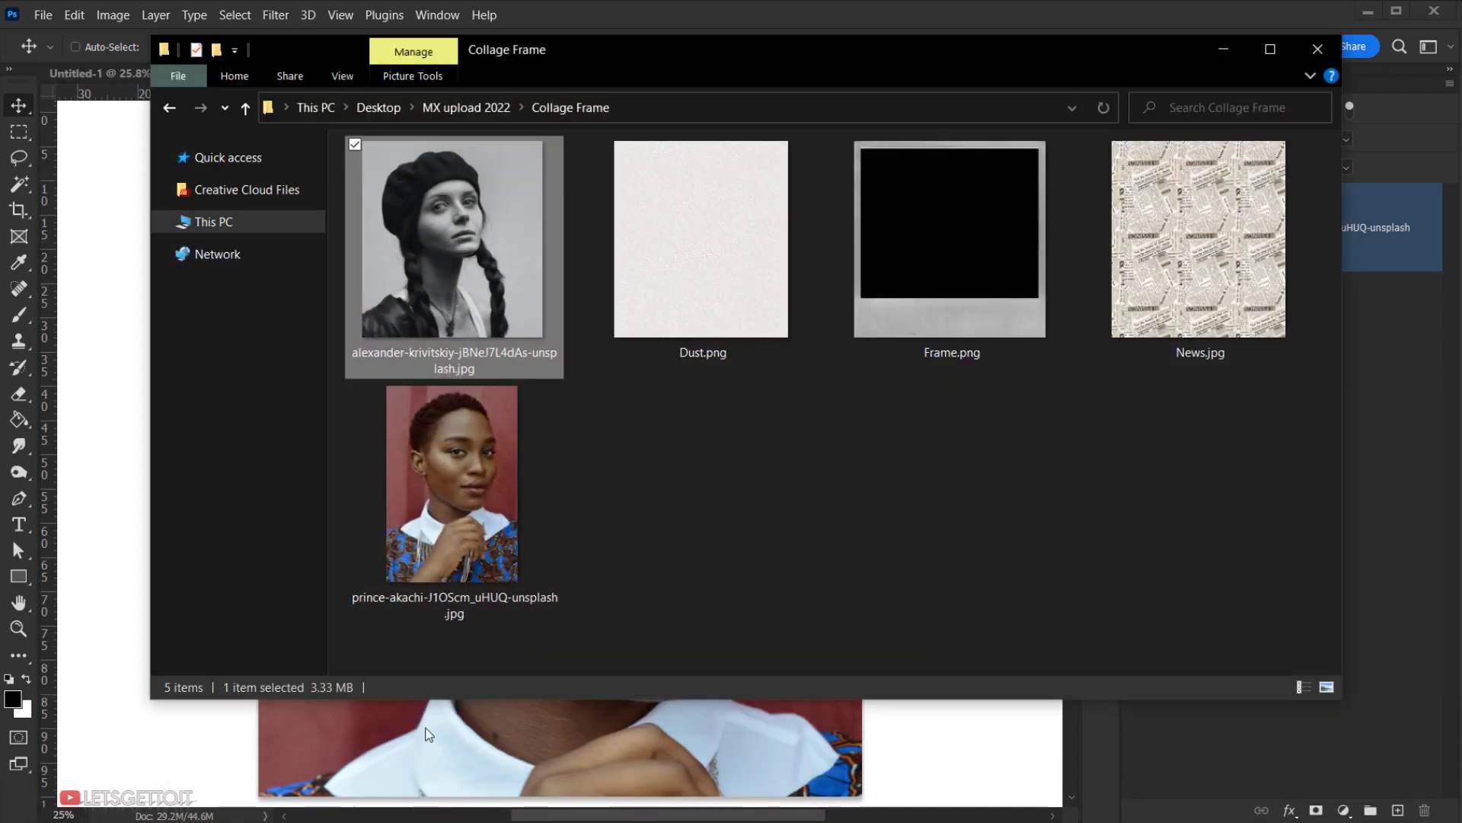
drag(477, 199, 591, 762)
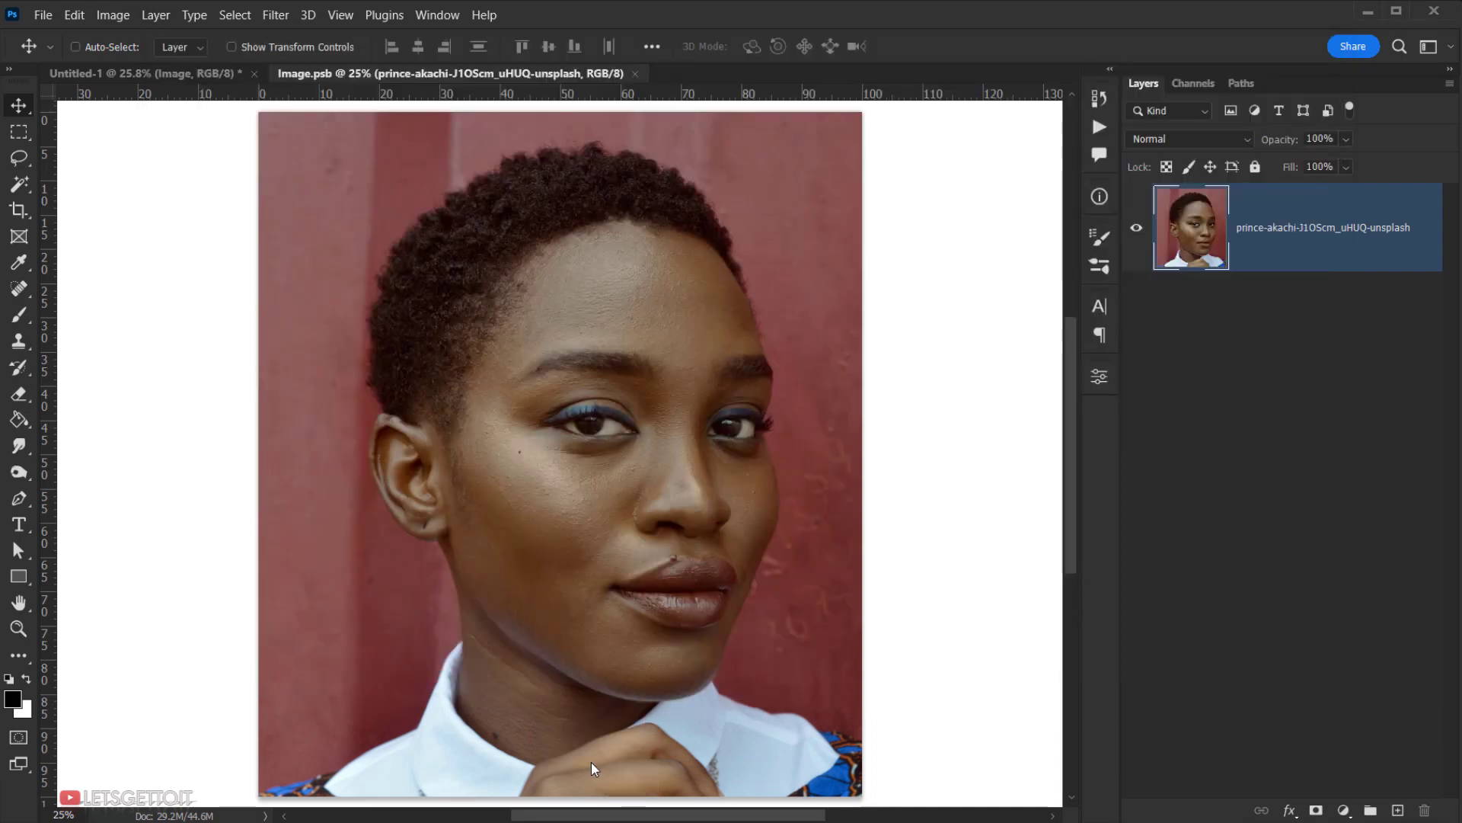
scroll(610, 645, down, 2)
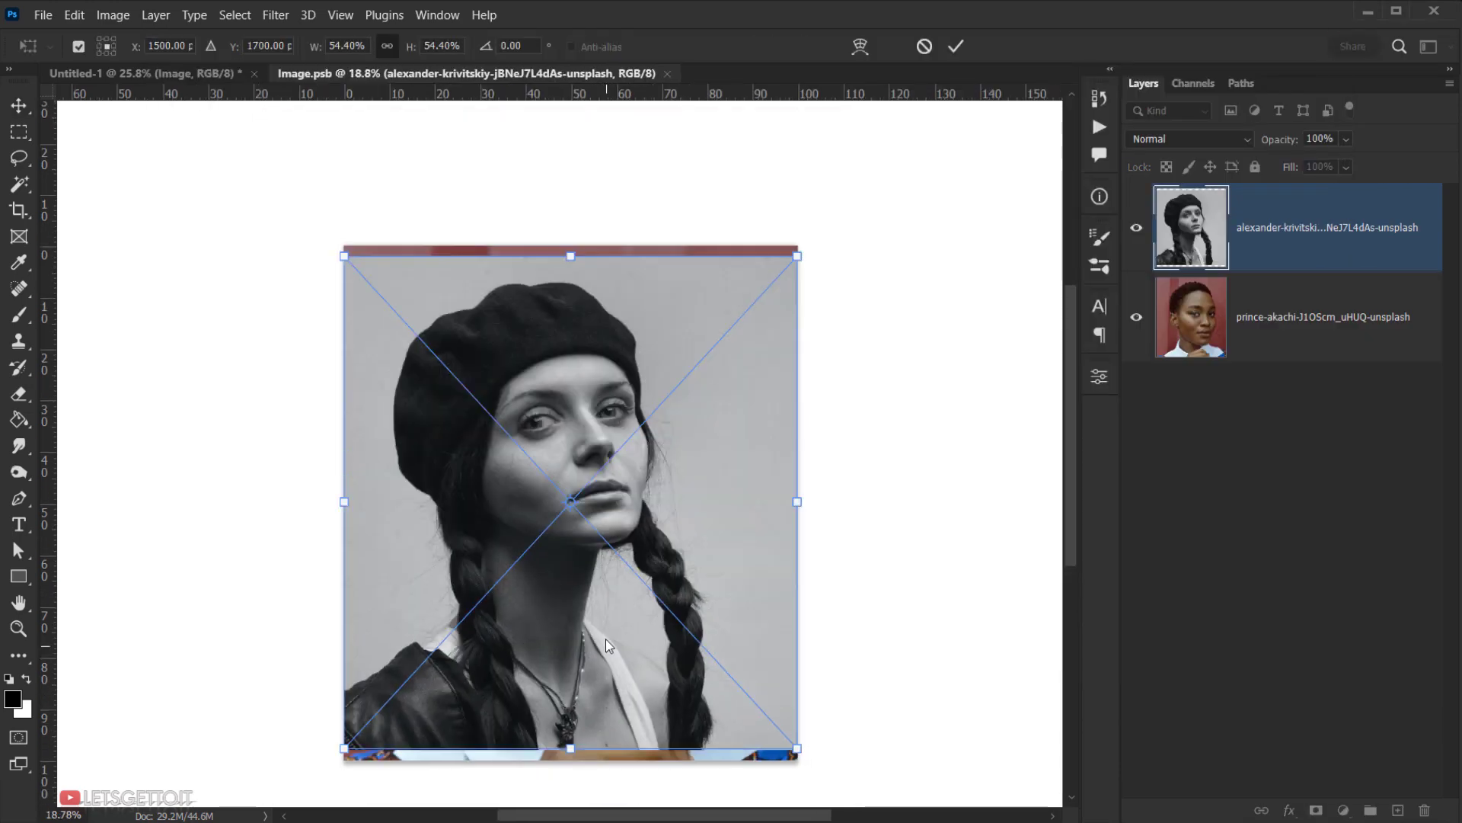
drag(796, 497, 855, 500)
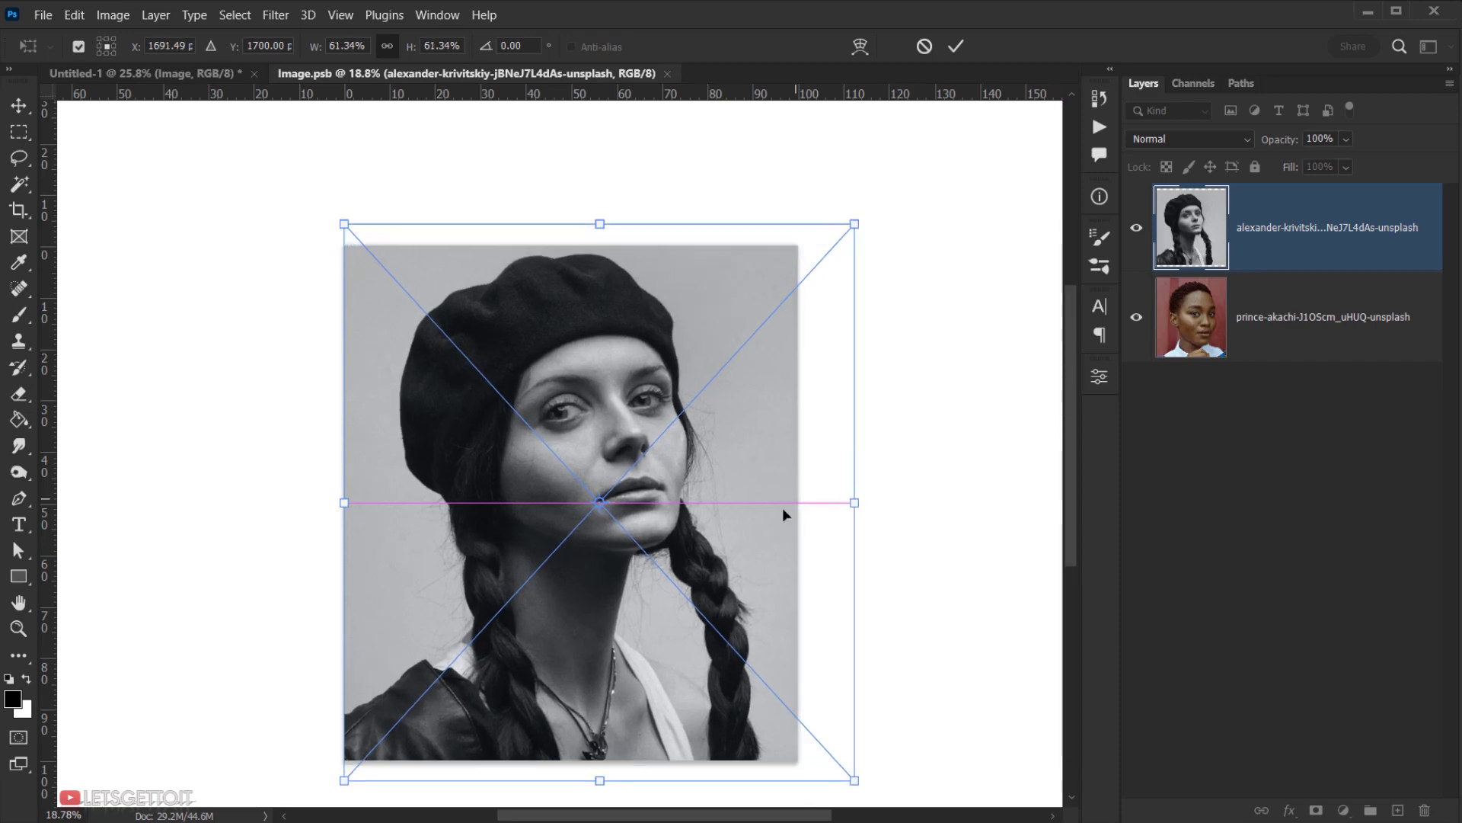
mouse_move(737, 501)
mouse_down()
mouse_move(748, 561)
mouse_move(726, 510)
mouse_up()
drag(344, 269, 318, 245)
drag(689, 520, 708, 529)
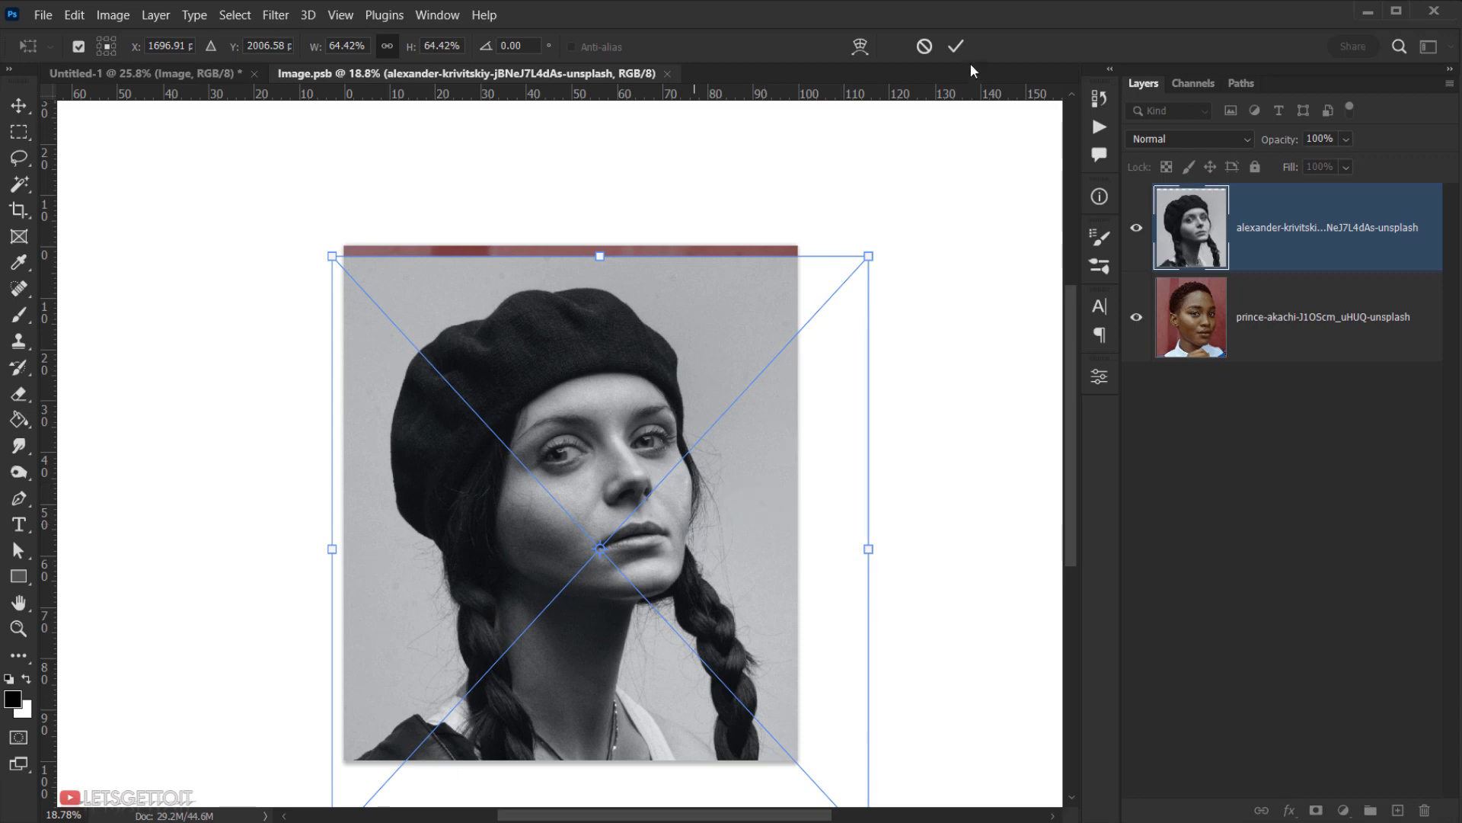
click(958, 42)
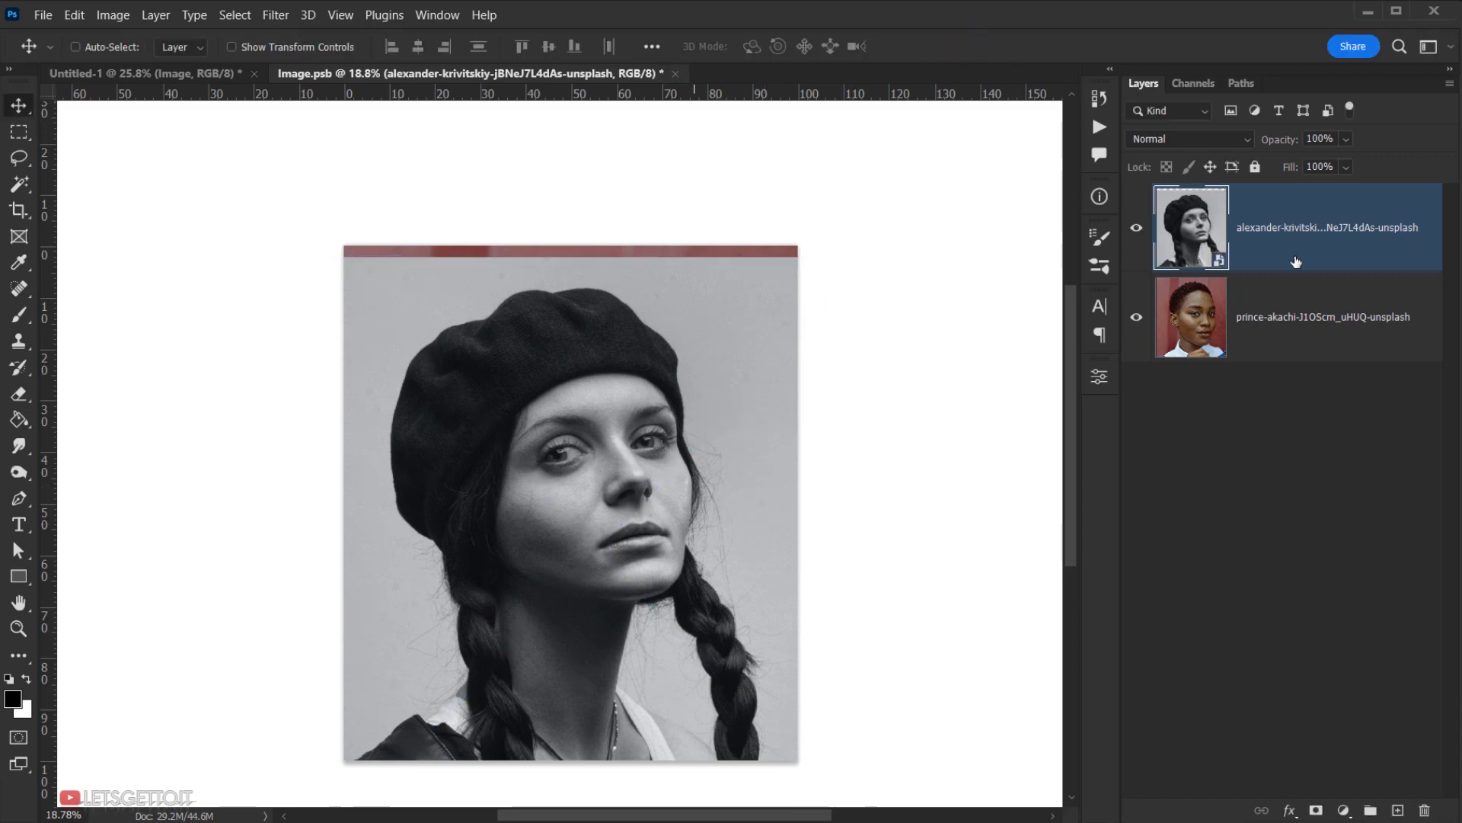
Rasterize the placed portrait layer, then close Image.psb and save its changes back to the collage.
right_click(1295, 258)
click(1077, 418)
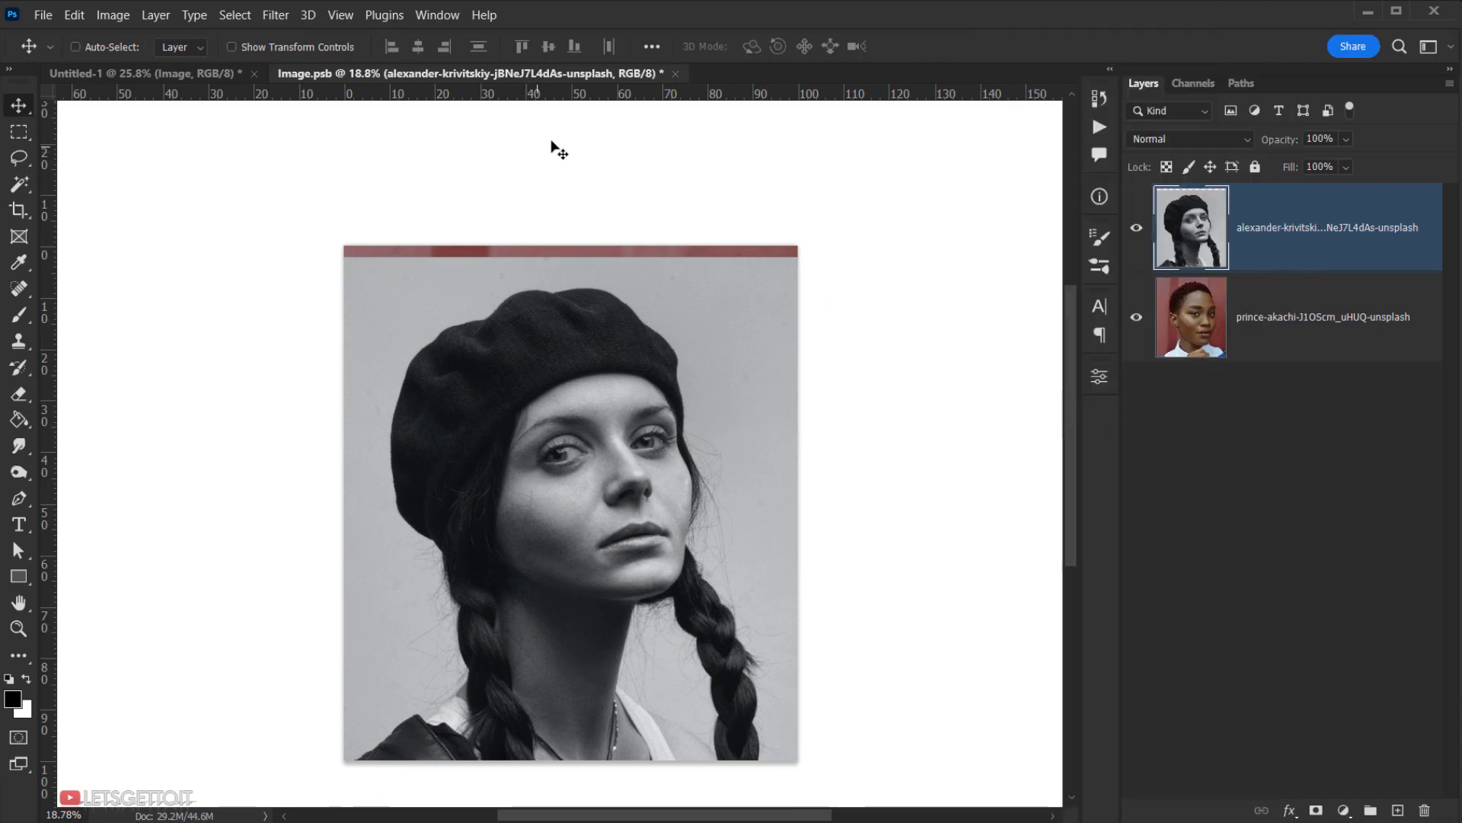
click(674, 73)
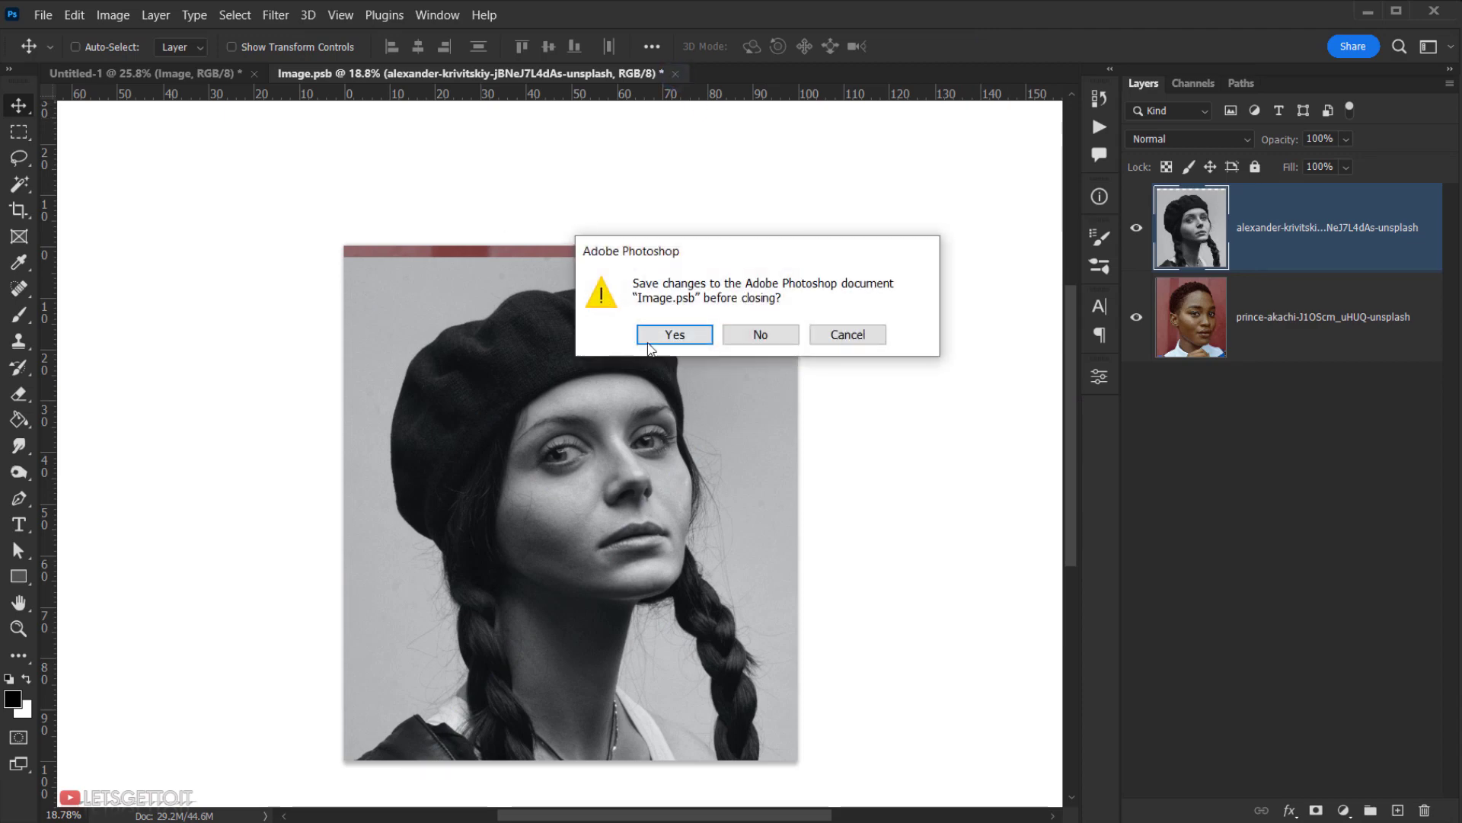
click(675, 336)
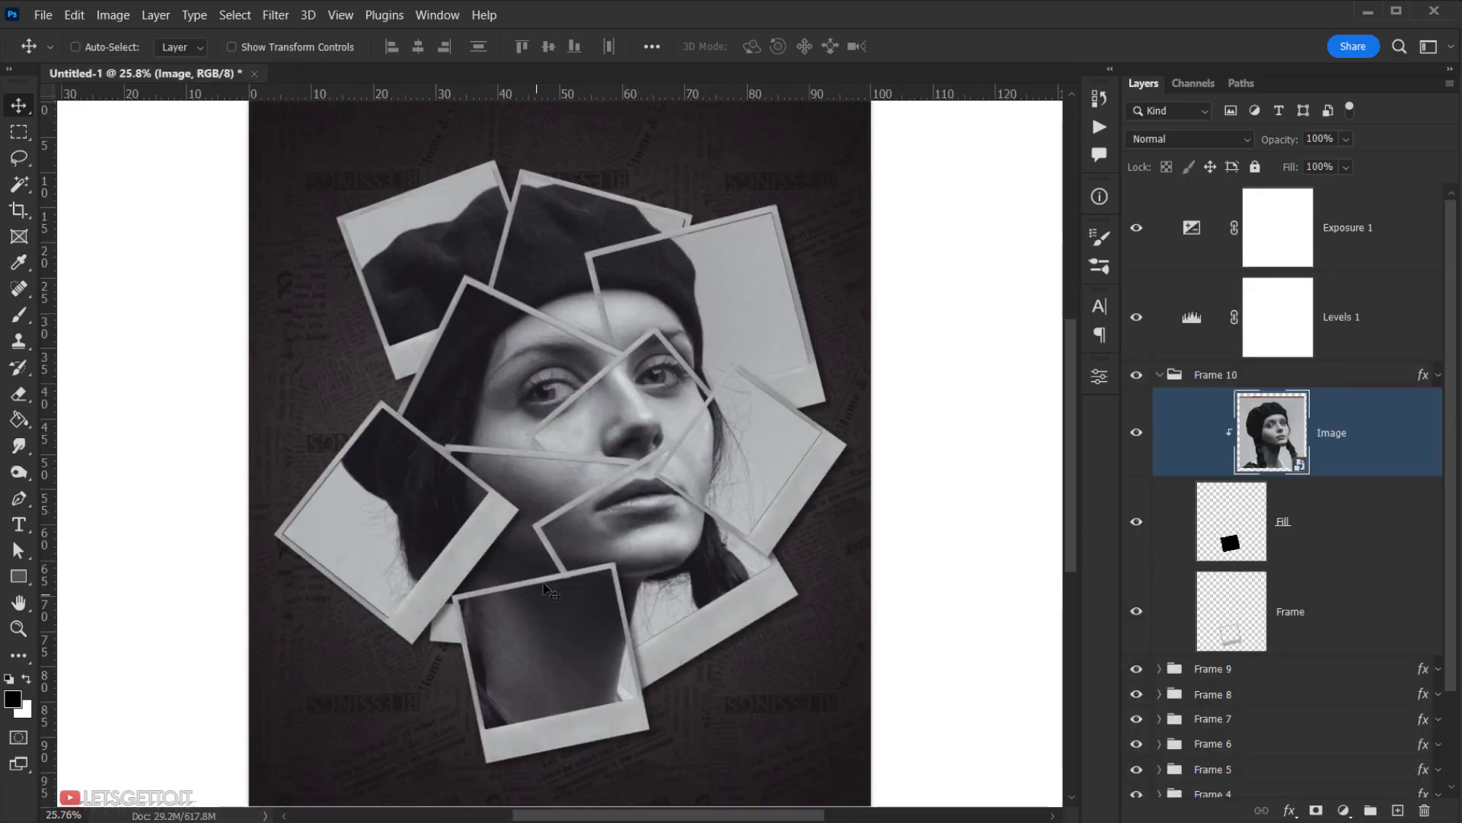
Collapse the Frame 10 group and examine how the replacement portrait spreads across all the polaroid frames.
scroll(537, 495, up, 3)
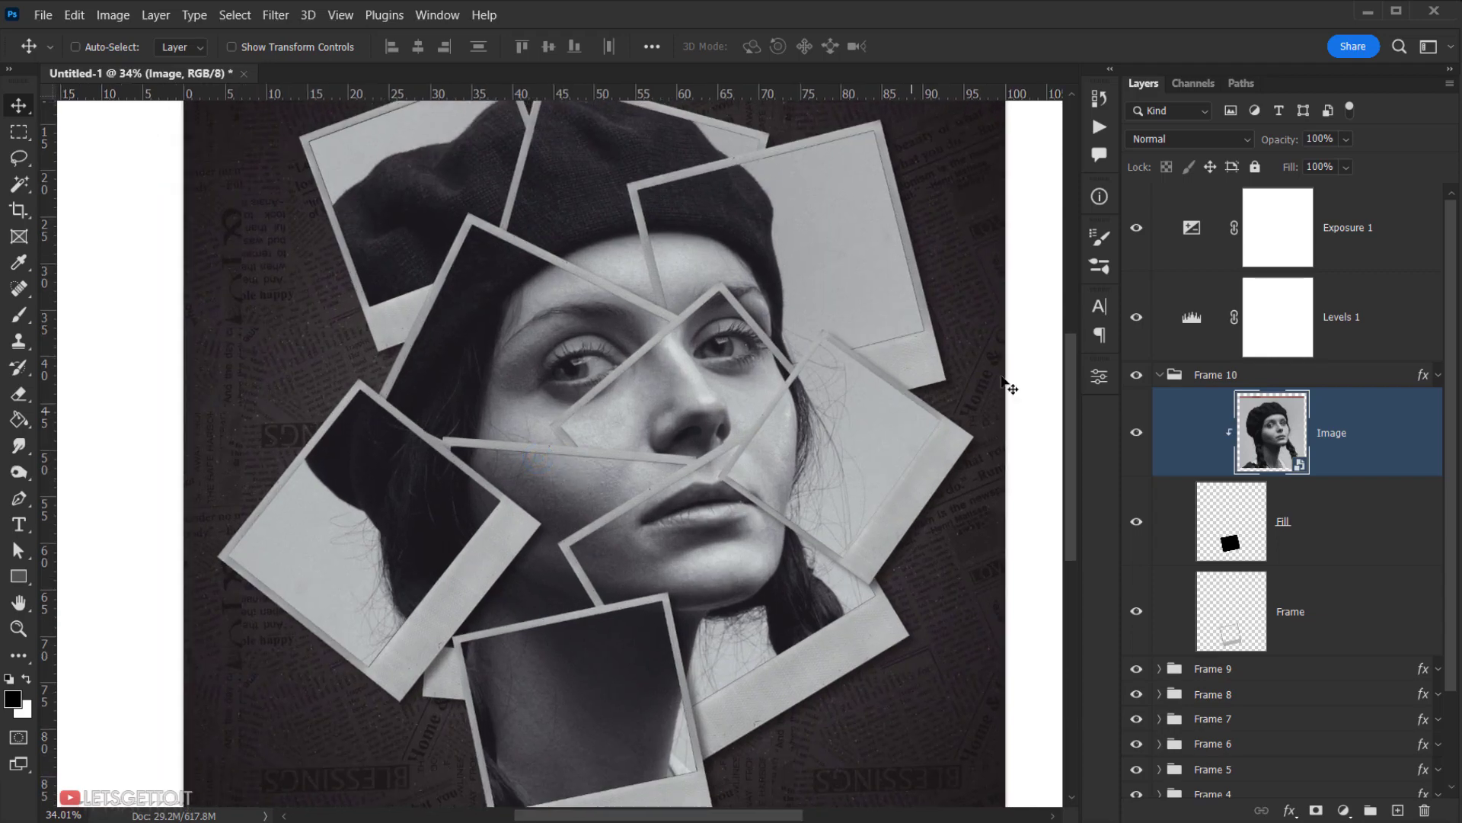
click(1160, 376)
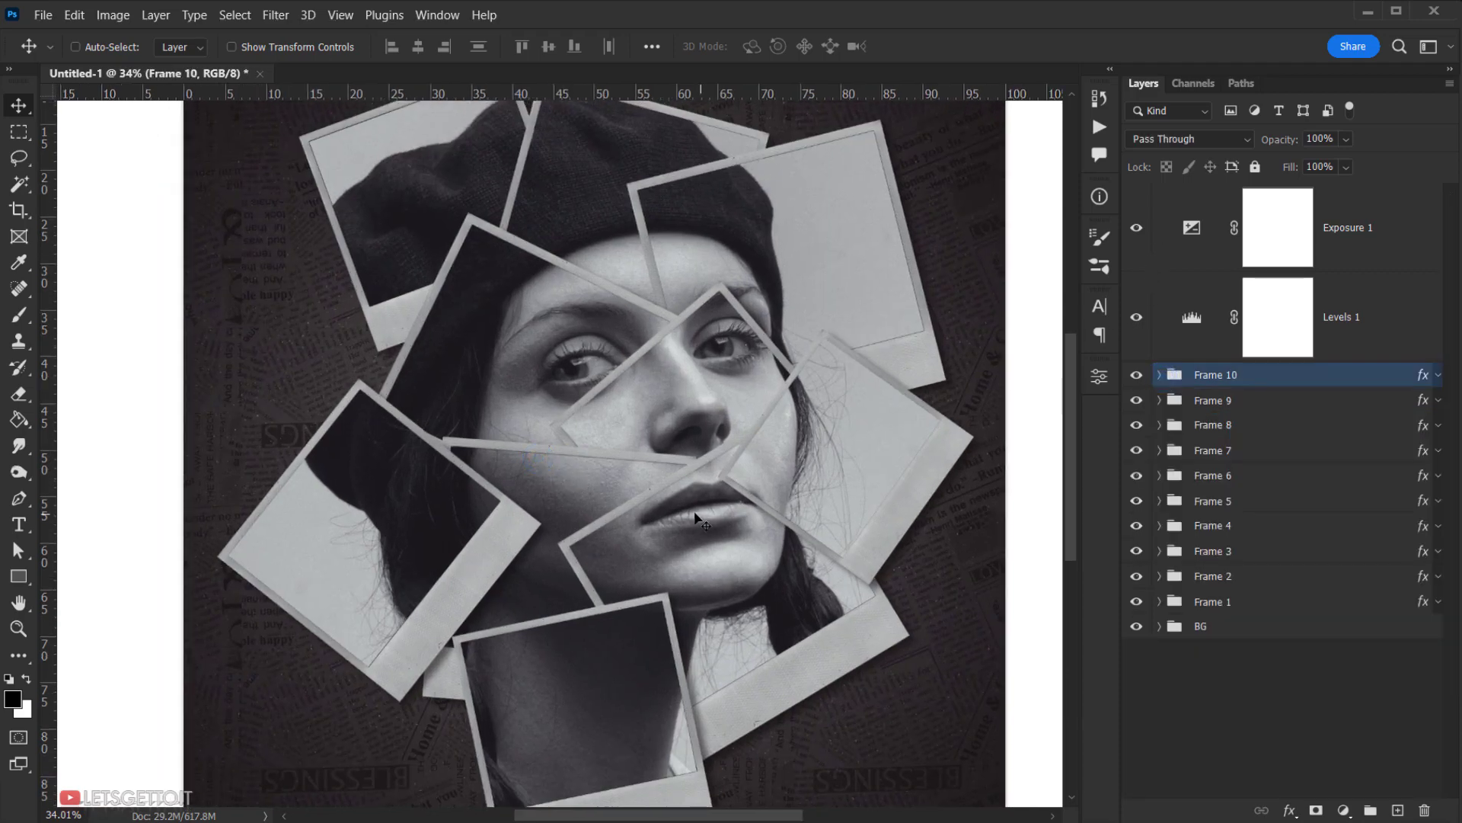
scroll(700, 521, down, 3)
key(Tab)
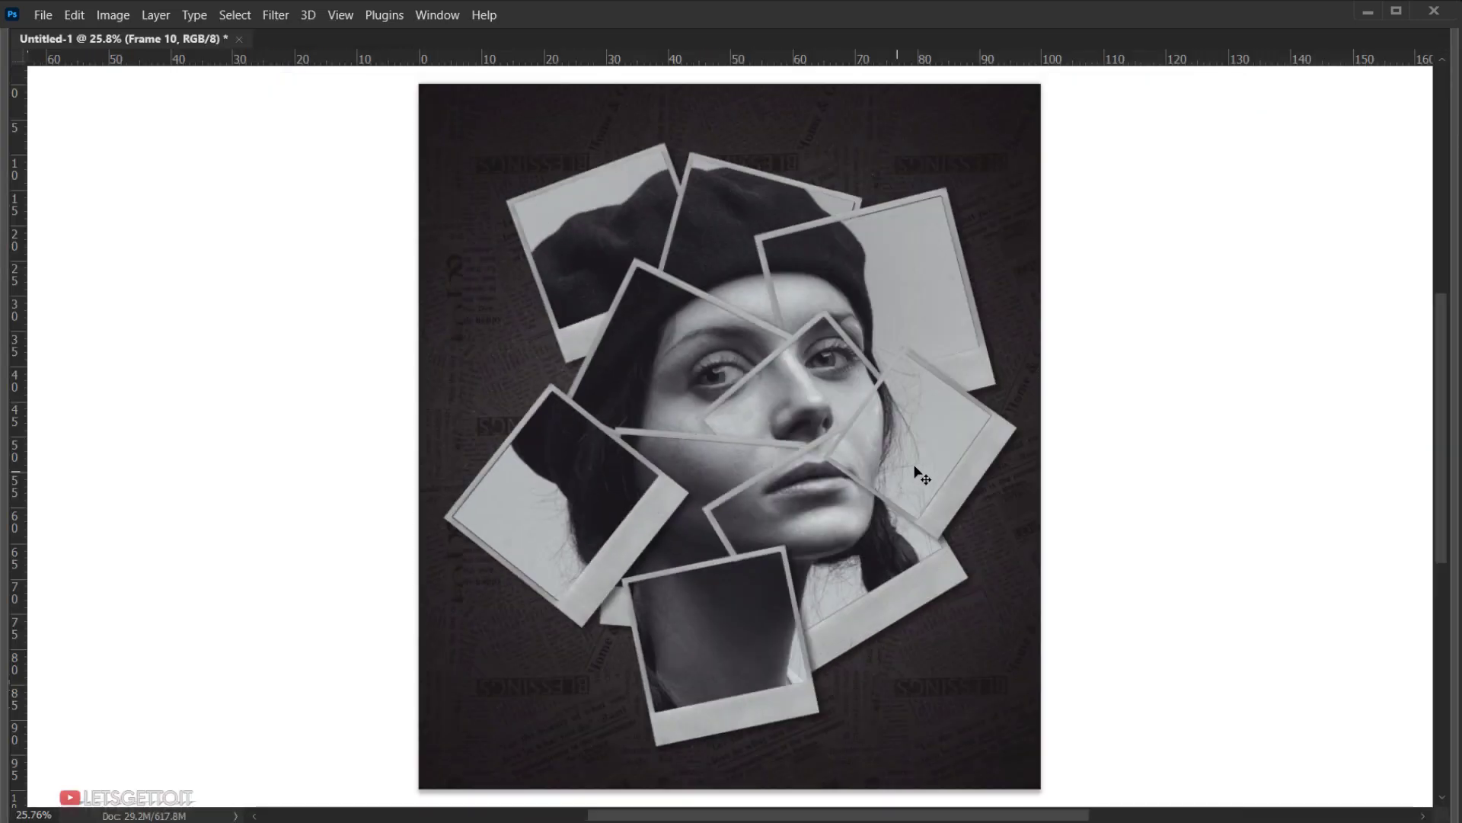
scroll(924, 476, down, 1)
scroll(975, 542, up, 1)
drag(969, 509, 935, 550)
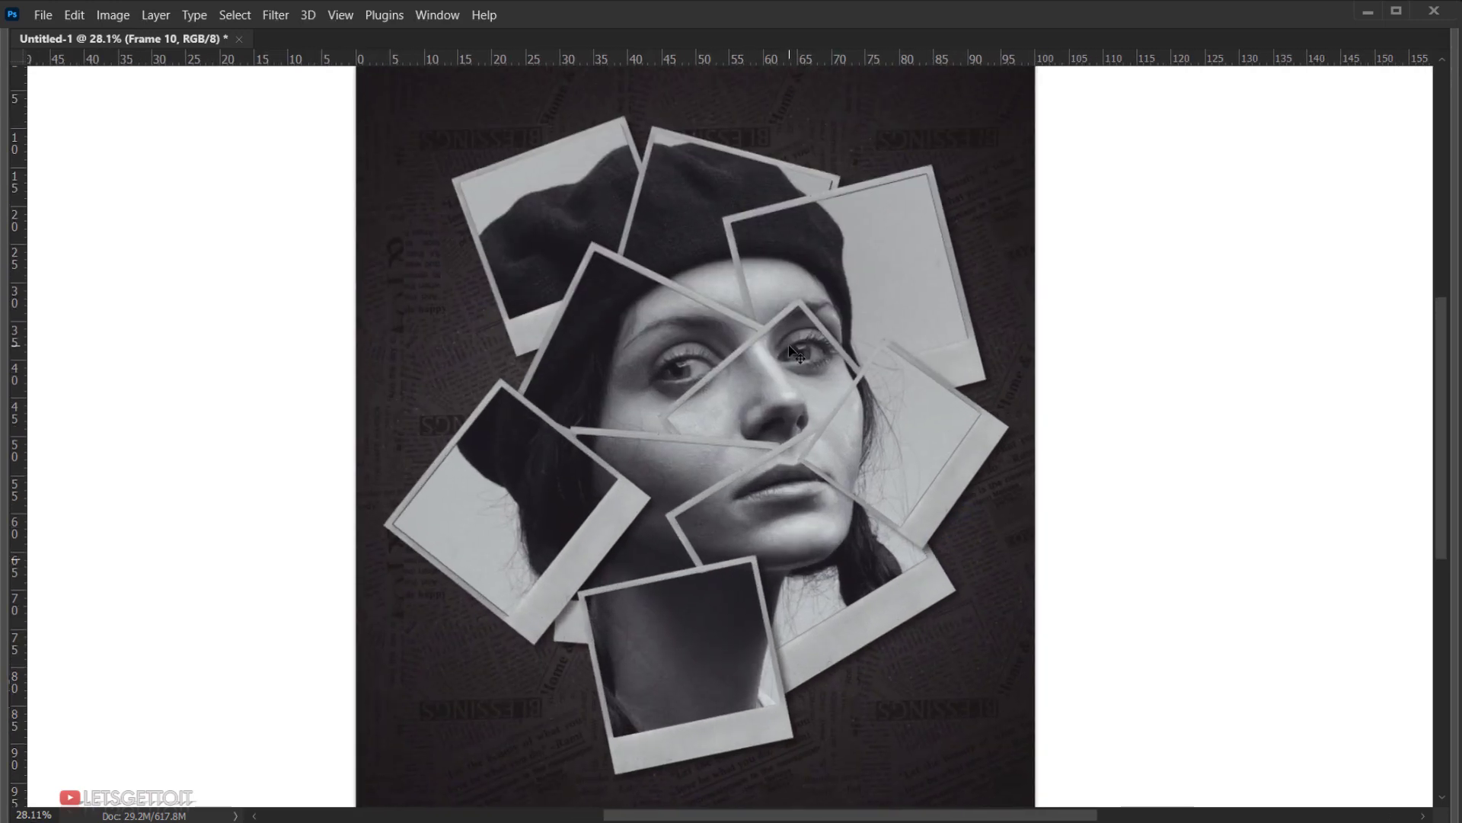
scroll(788, 344, down, 1)
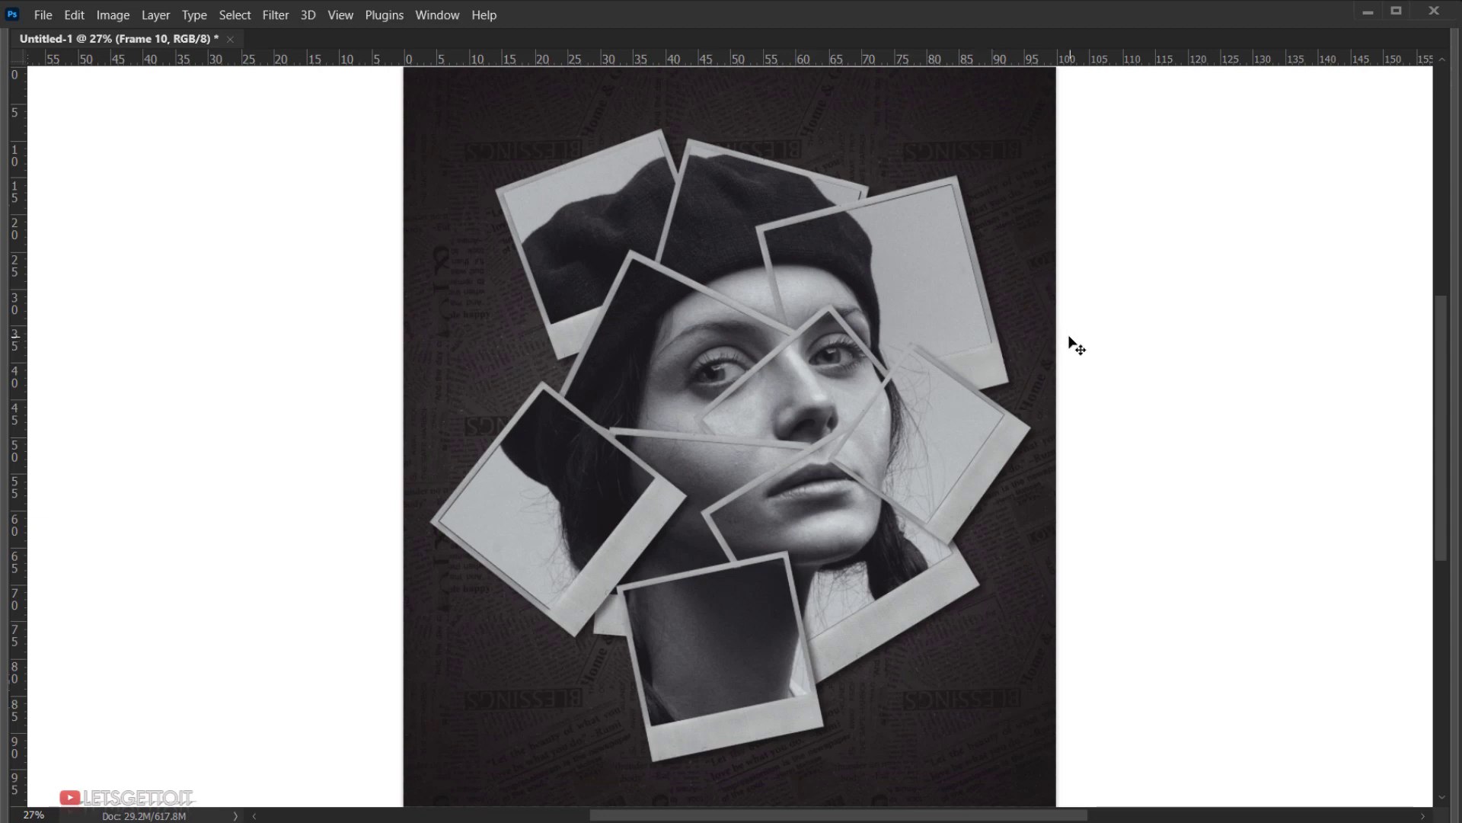
Set the area around the canvas to the default color and view the collage without the surrounding panels.
key(Tab)
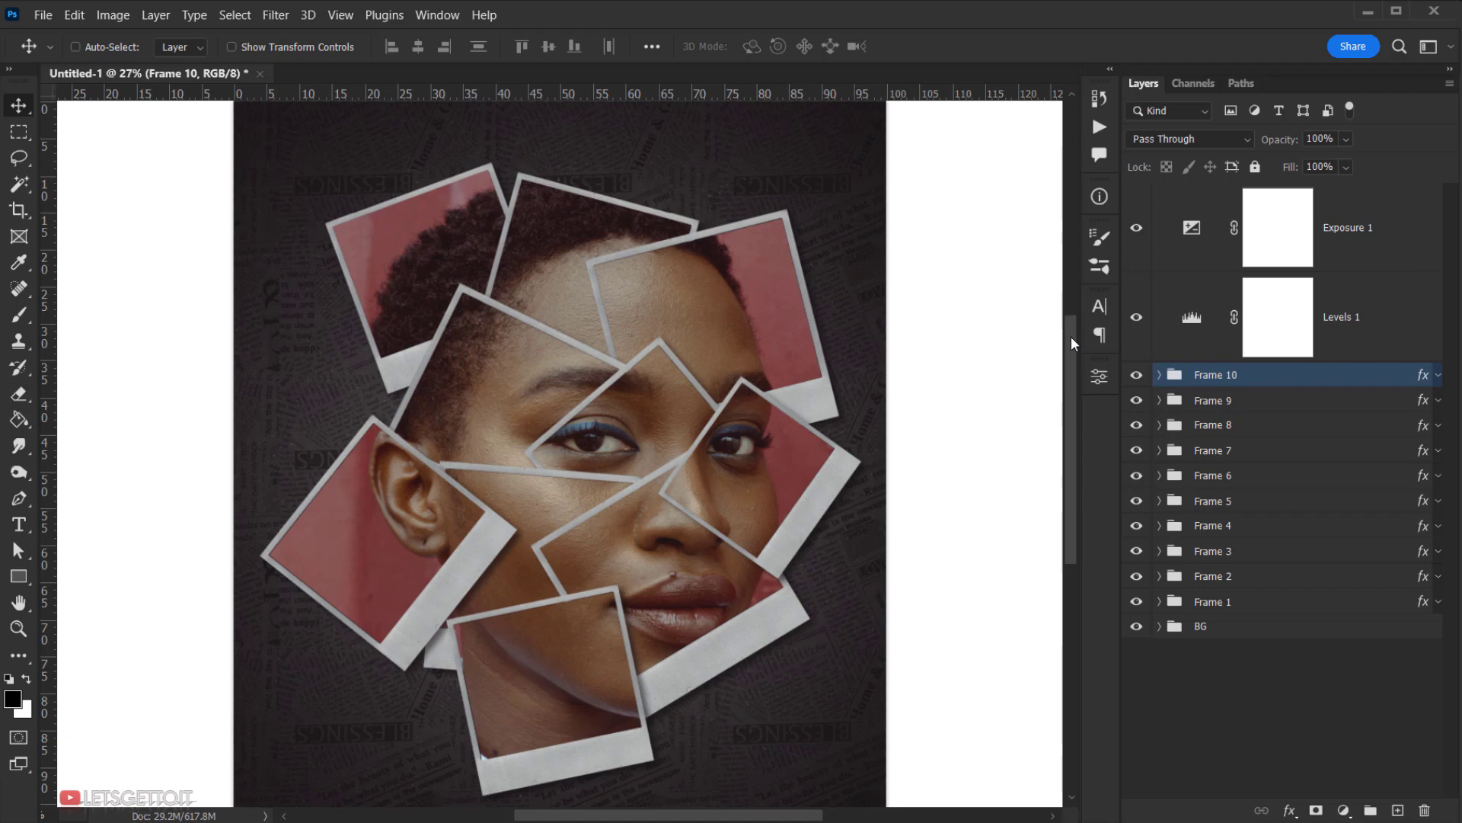
right_click(980, 327)
click(1024, 336)
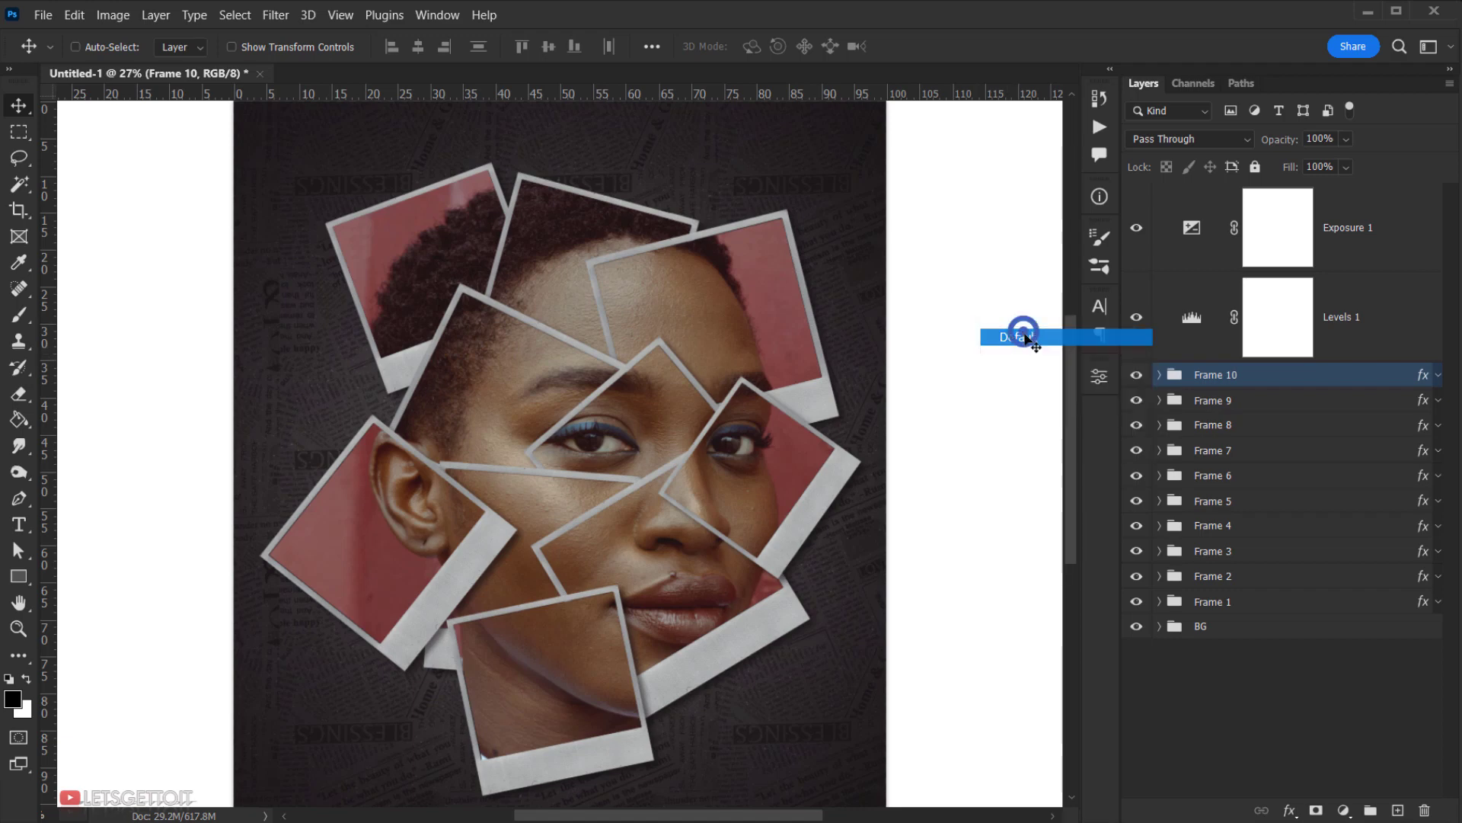
key(Tab)
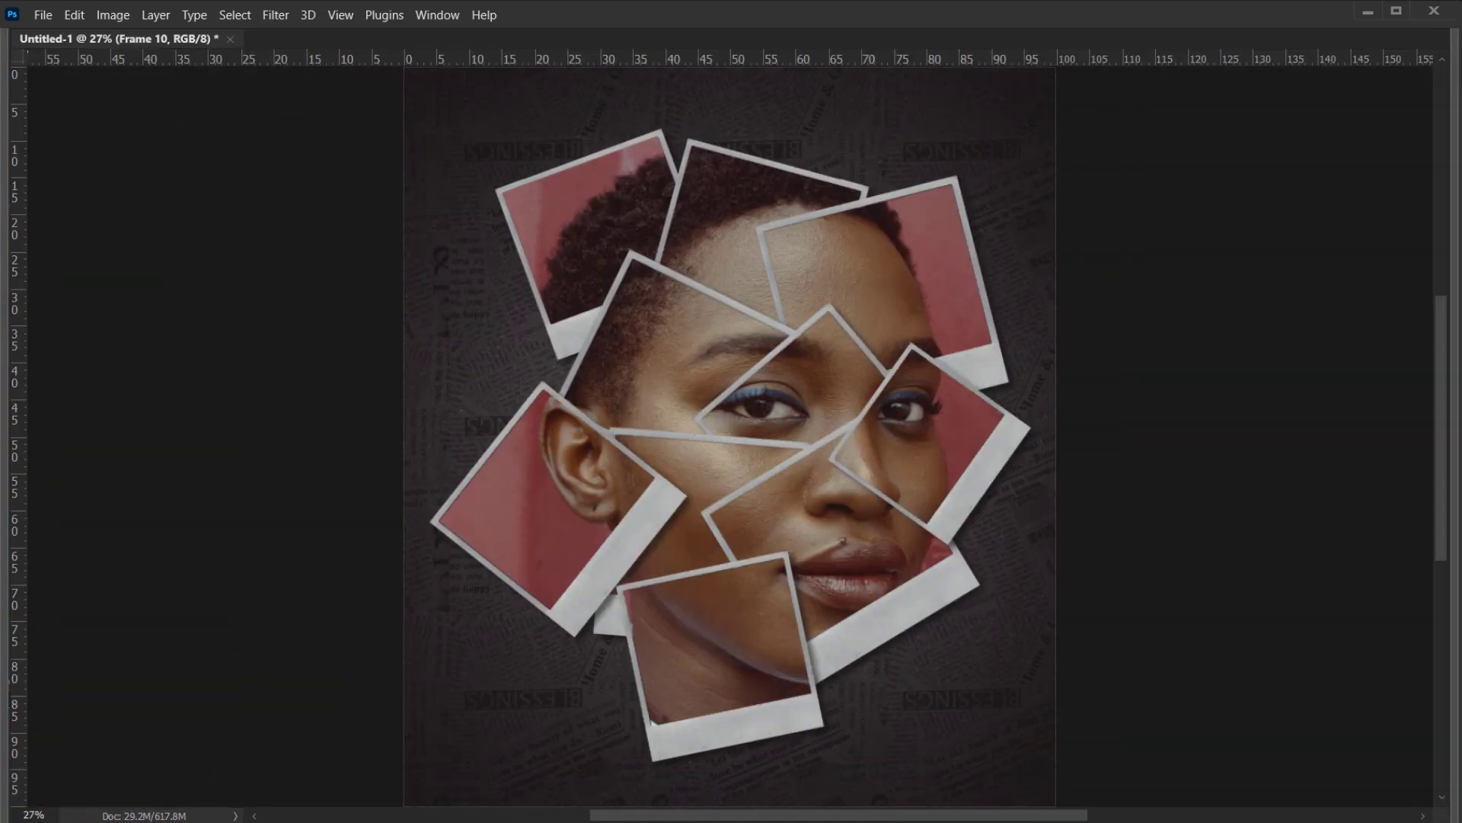